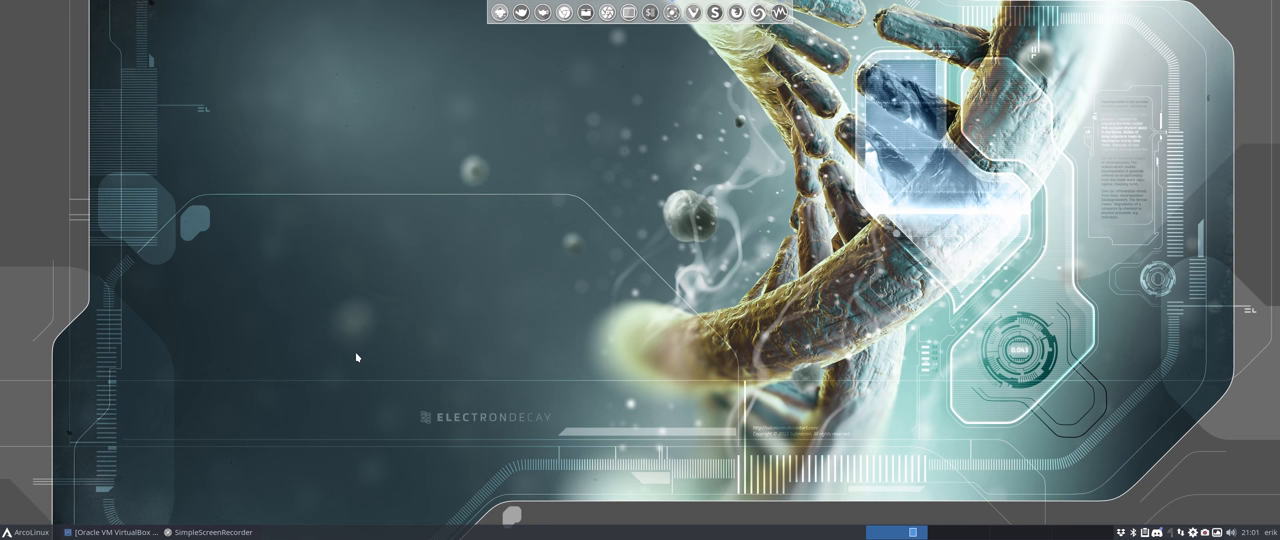
# Review the LG/ASUS two-monitor layout in Xfce Display settings and close the dialog
pyautogui.hotkey('ctrl', 'alt', 'm')
pyautogui.click(558, 320)
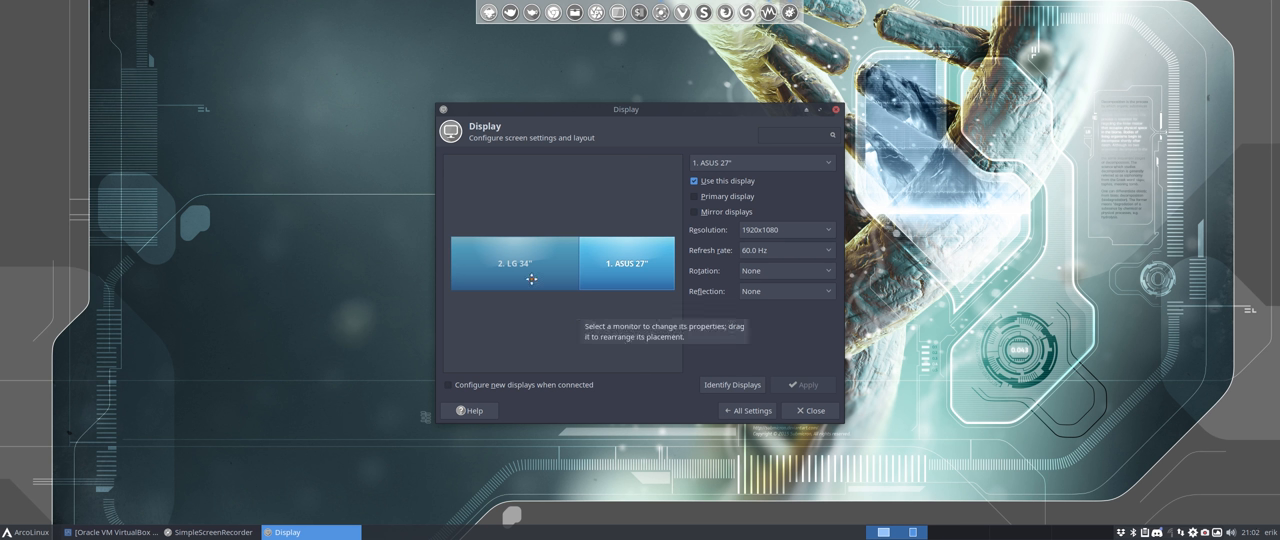
pyautogui.click(810, 410)
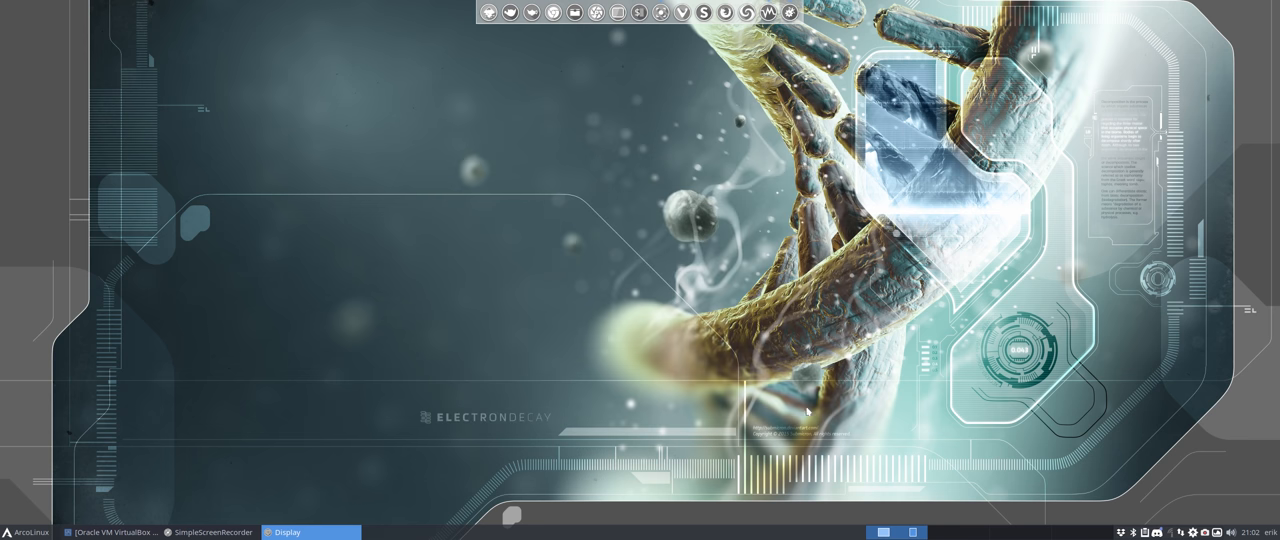
# Bring VirtualBox Manager forward and let the ArcoLinux VM boot to the installer welcome page
pyautogui.click(110, 532)
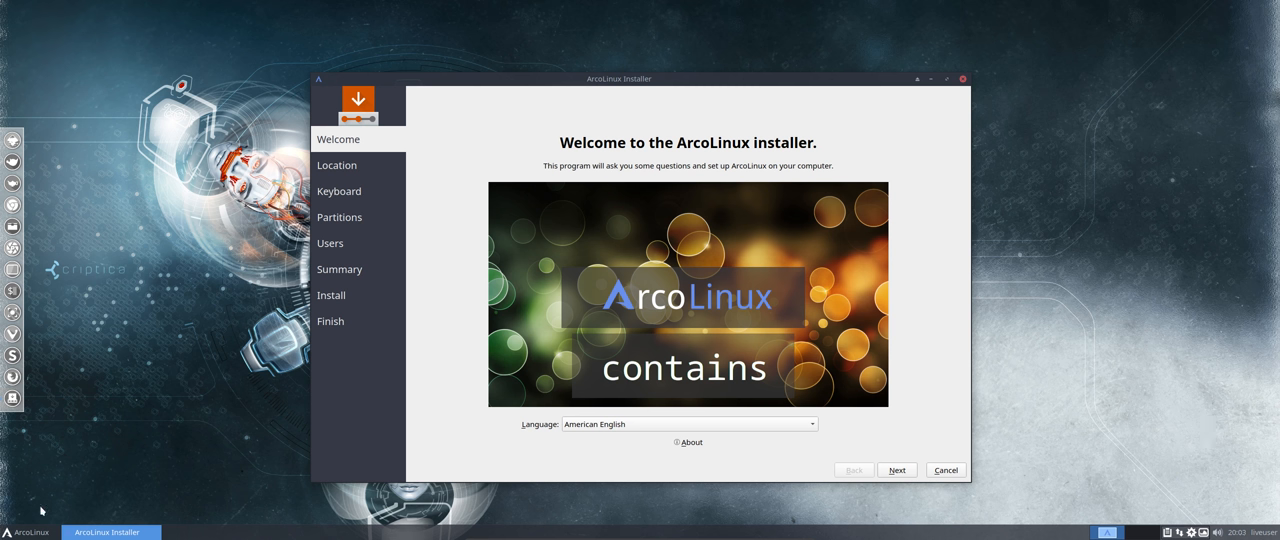
# Check the installer language list and keep American English selected
pyautogui.click(26, 533)
pyautogui.click(26, 533)
pyautogui.click(655, 430)
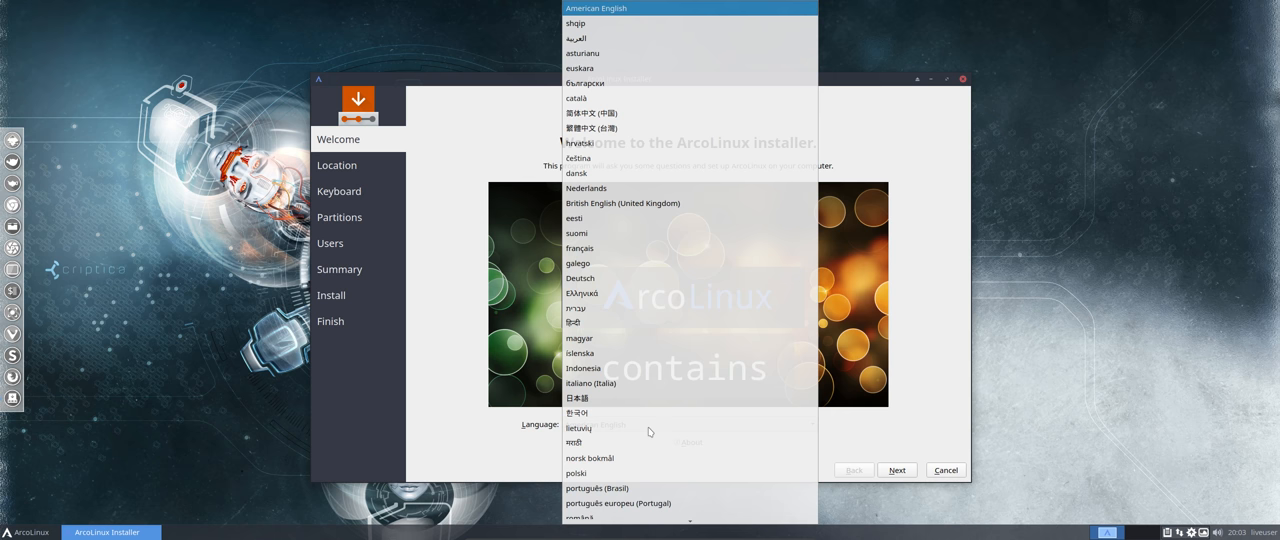
pyautogui.click(476, 437)
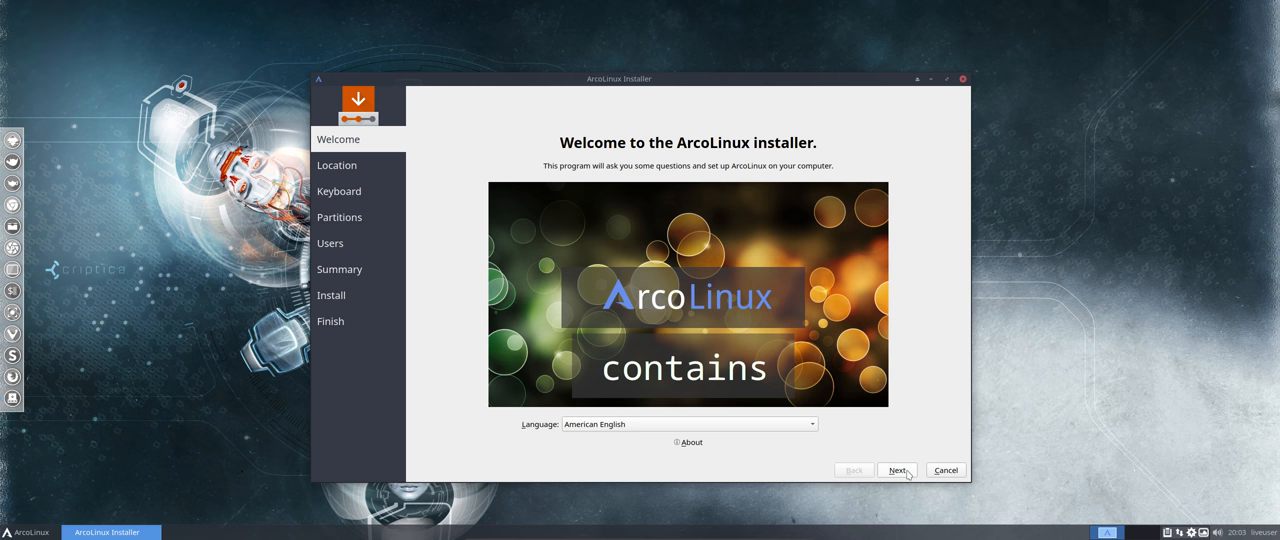
# Accept the Europe/Brussels location, choose the Belgian keyboard layout and continue to partitioning
pyautogui.click(898, 470)
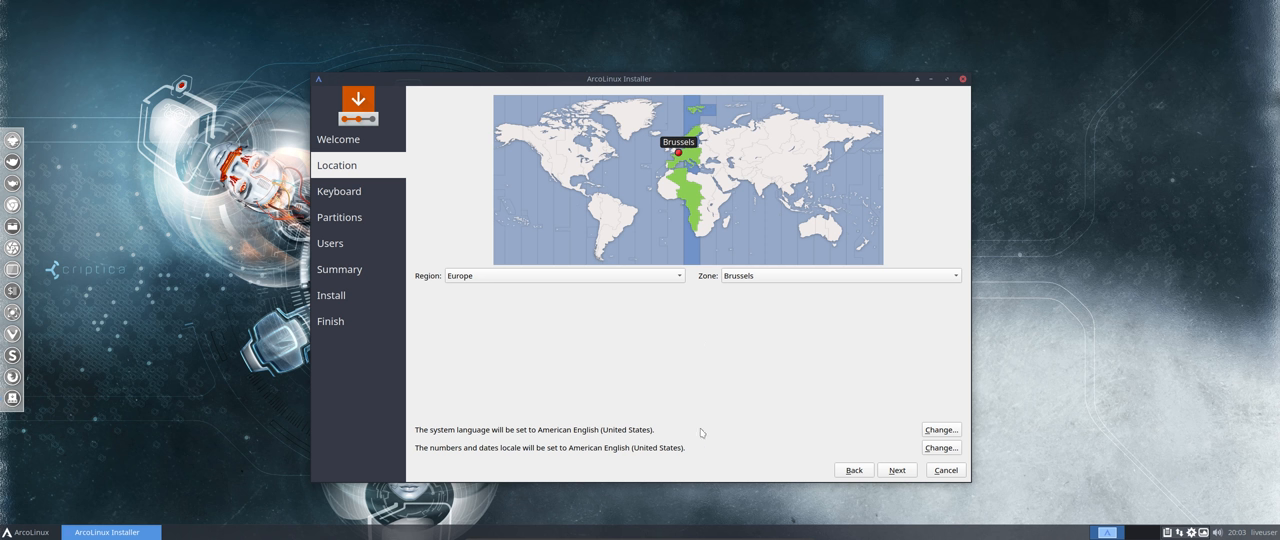
pyautogui.click(897, 470)
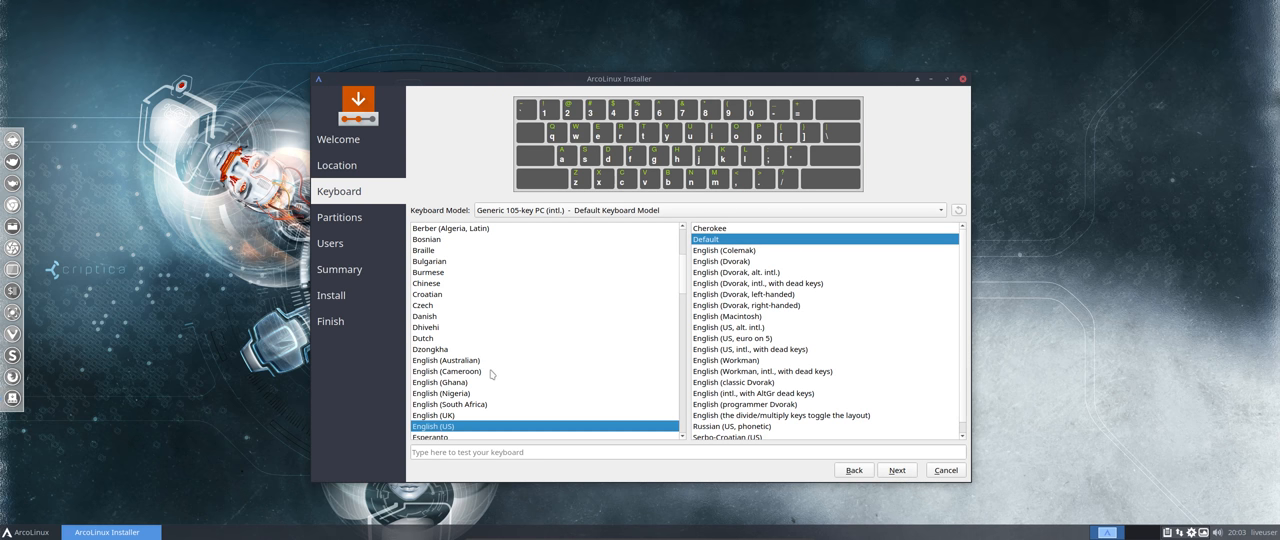
pyautogui.scroll(5, 486, 372)
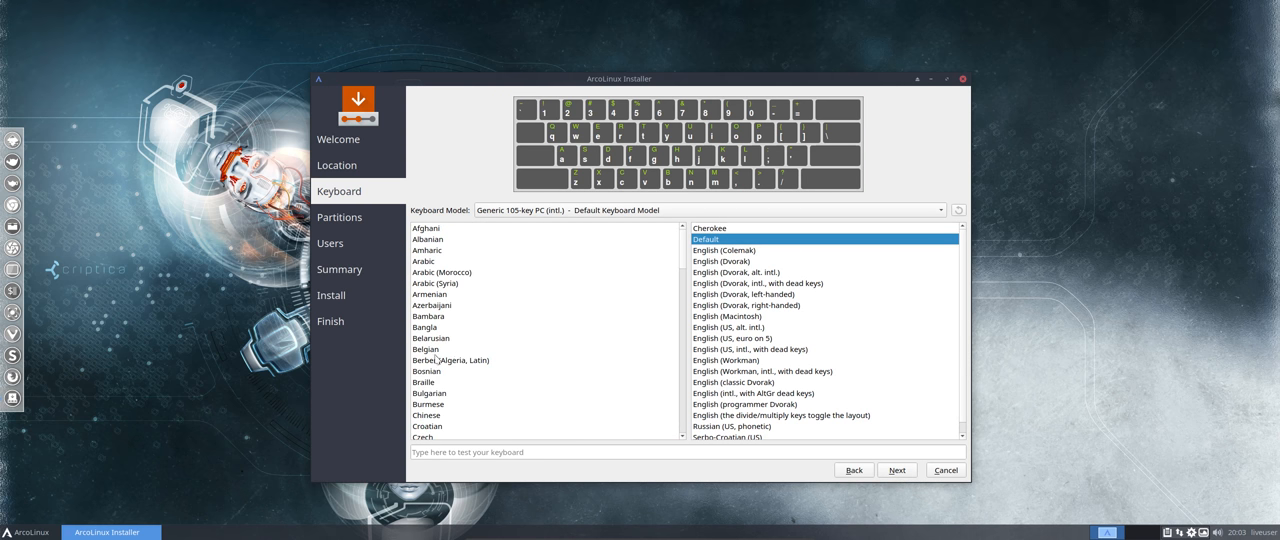
pyautogui.click(554, 348)
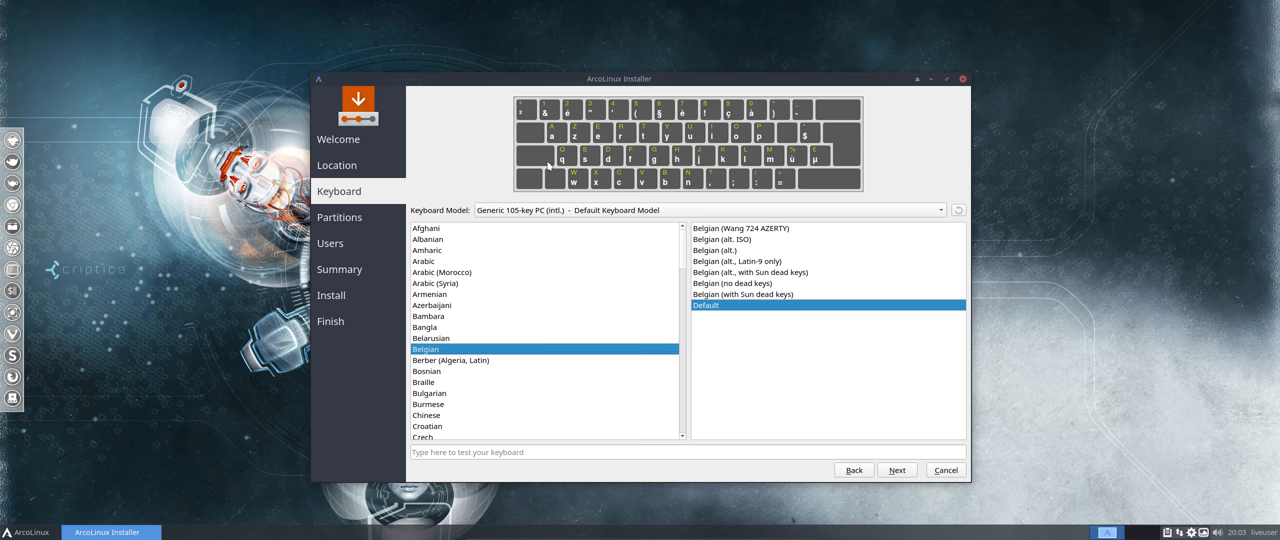
pyautogui.click(899, 470)
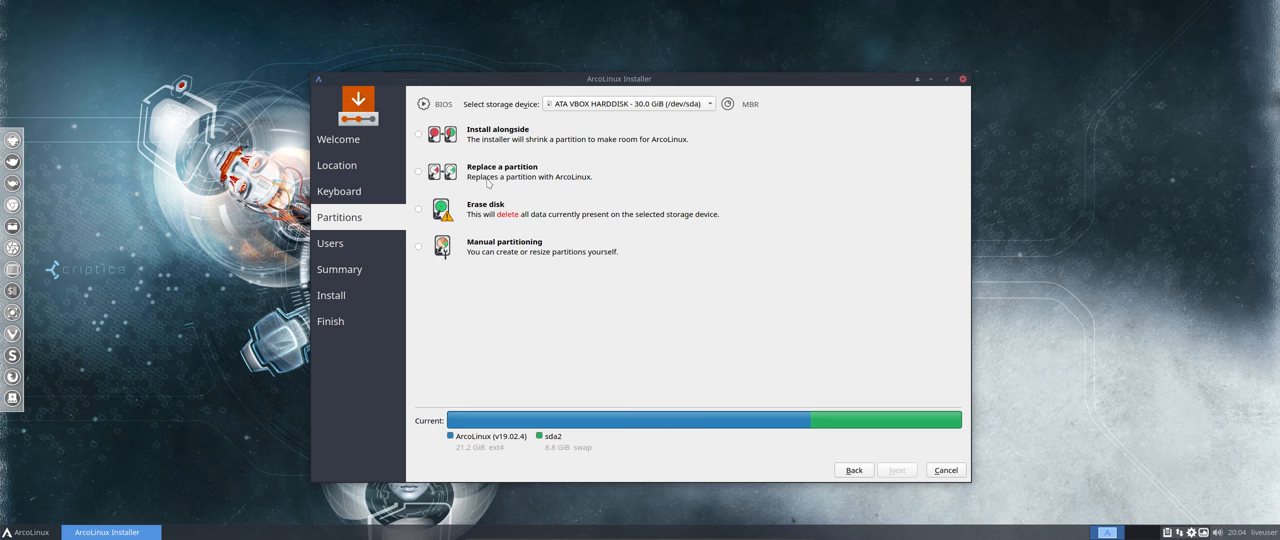
# Try Install alongside and Replace a partition, then settle on Erase disk for the 30 GiB drive
pyautogui.click(484, 138)
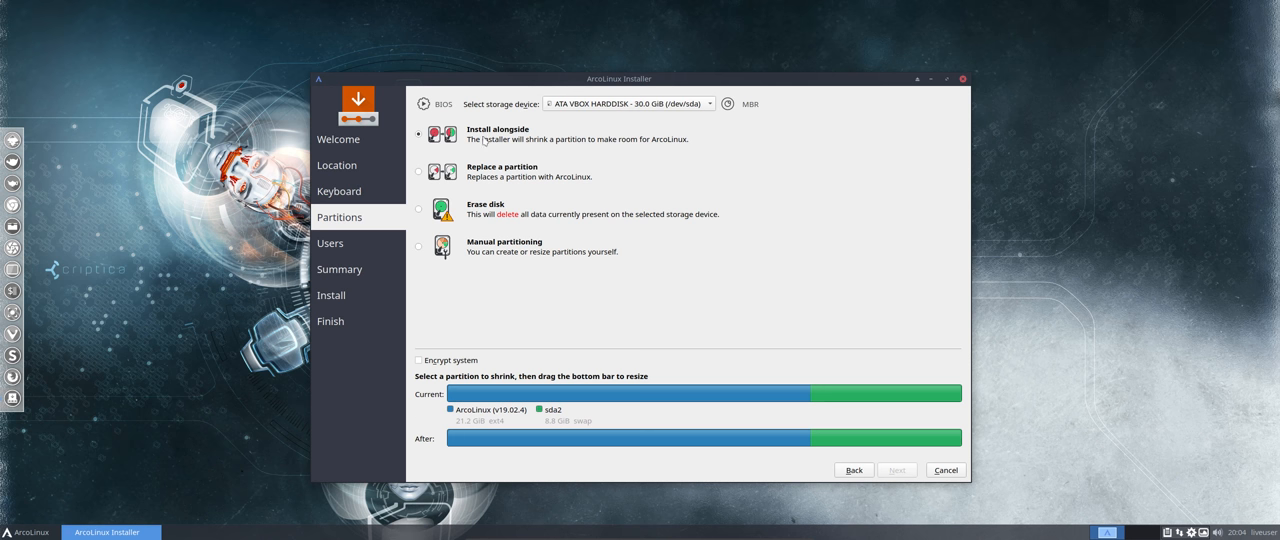
pyautogui.click(789, 391)
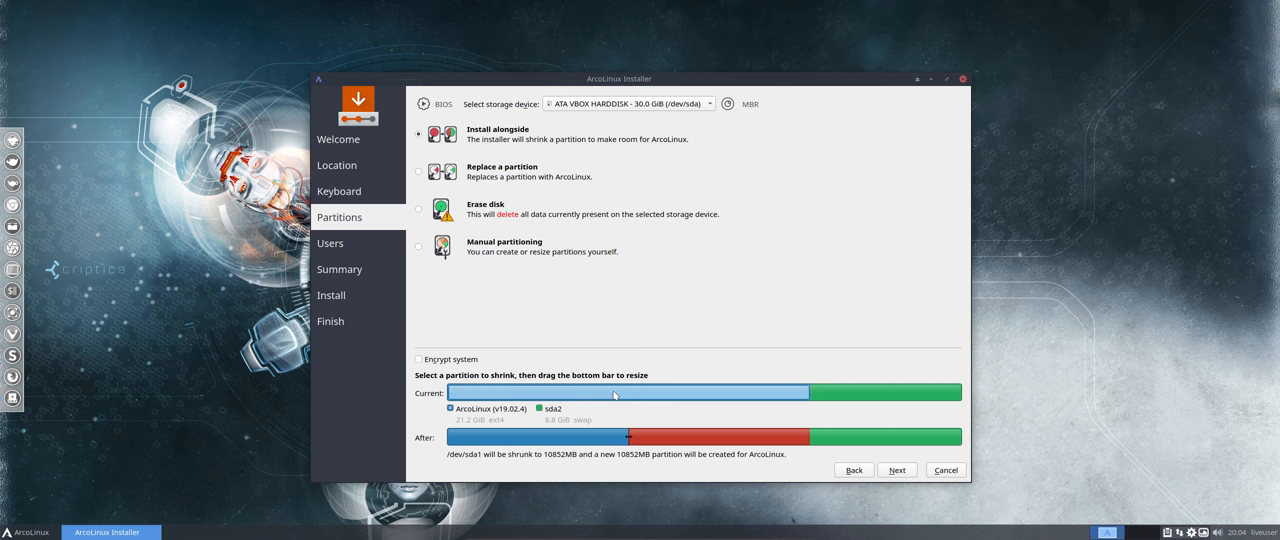
pyautogui.click(499, 174)
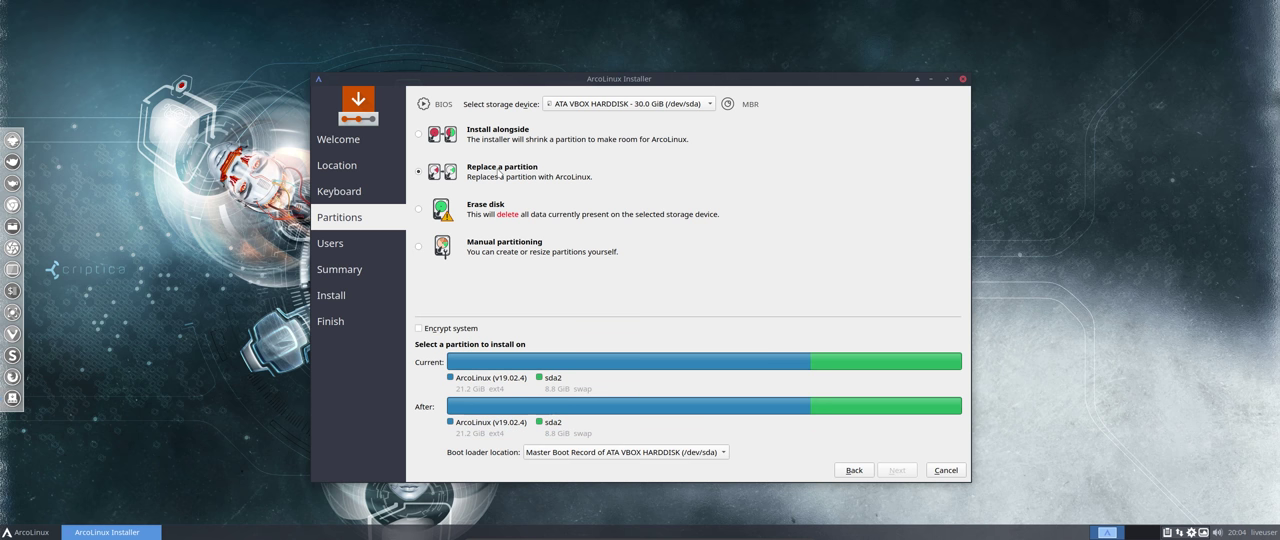
pyautogui.click(584, 352)
pyautogui.click(485, 215)
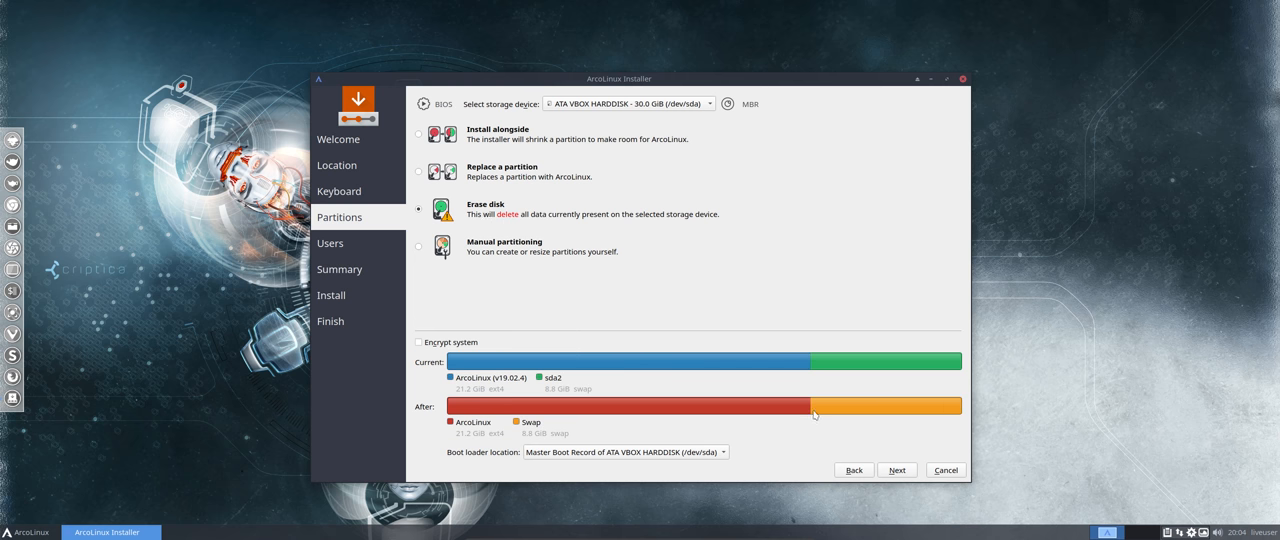
# Fill in the user name, computer name ArcoLinux and matching password fields on the Users page
pyautogui.click(897, 470)
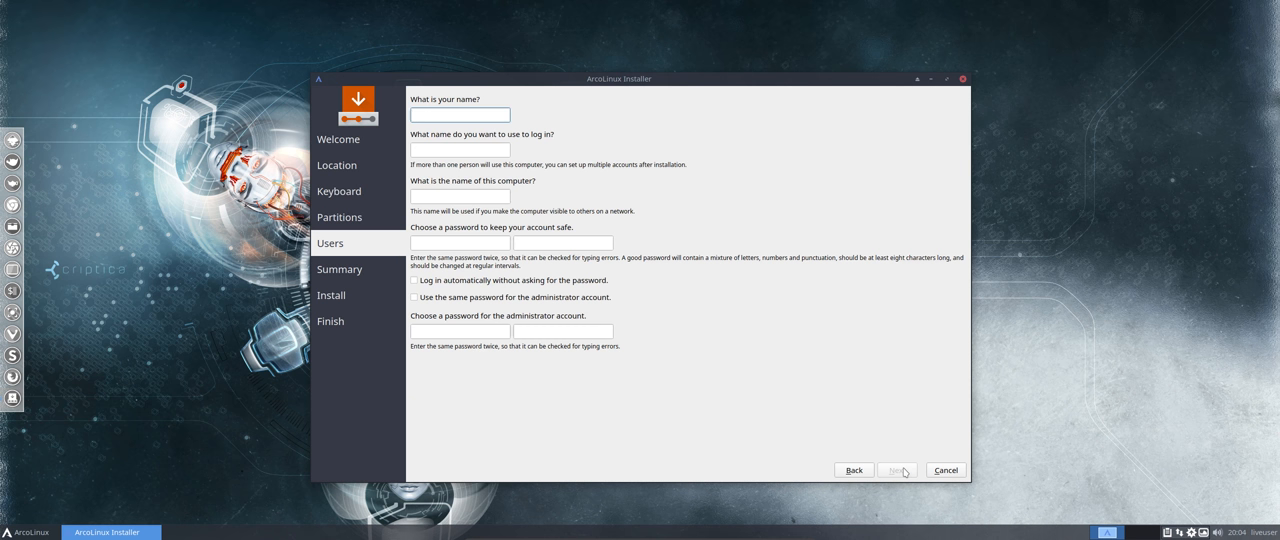
pyautogui.write('a')
pyautogui.press('BackSpace')
pyautogui.write('erik')
pyautogui.press('Tab')
pyautogui.press('Tab')
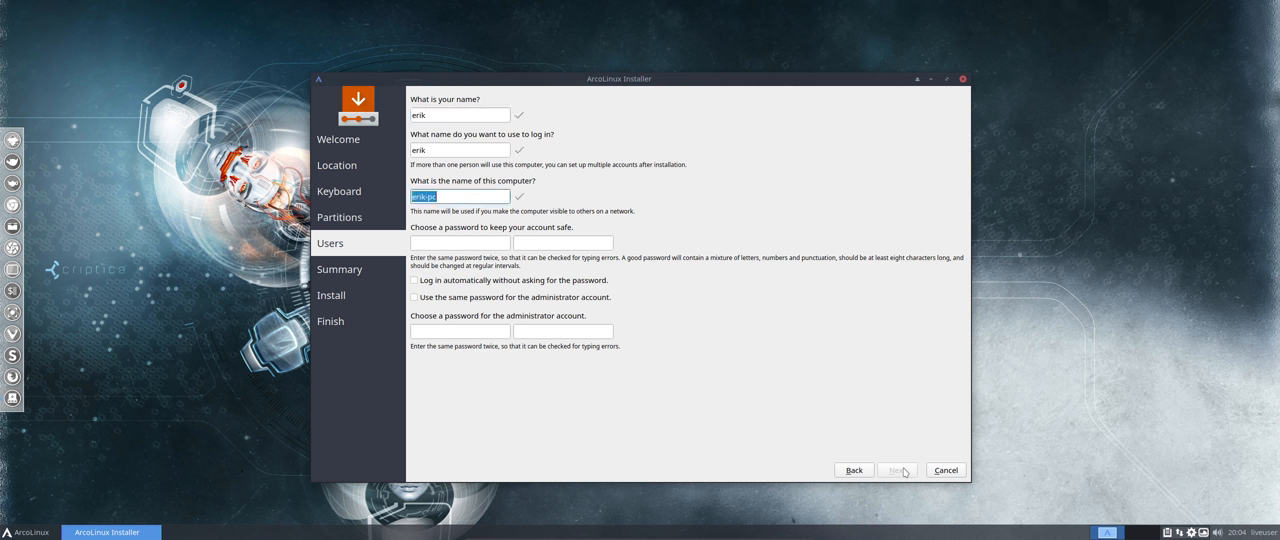
pyautogui.write('ArcoLinux')
pyautogui.press('Tab')
pyautogui.write('erik')
pyautogui.press('Tab')
pyautogui.write('erik')
pyautogui.press('Tab')
# Enable automatic login and the shared administrator password, then start the installation
pyautogui.press('space')
pyautogui.press('Tab')
pyautogui.press('space')
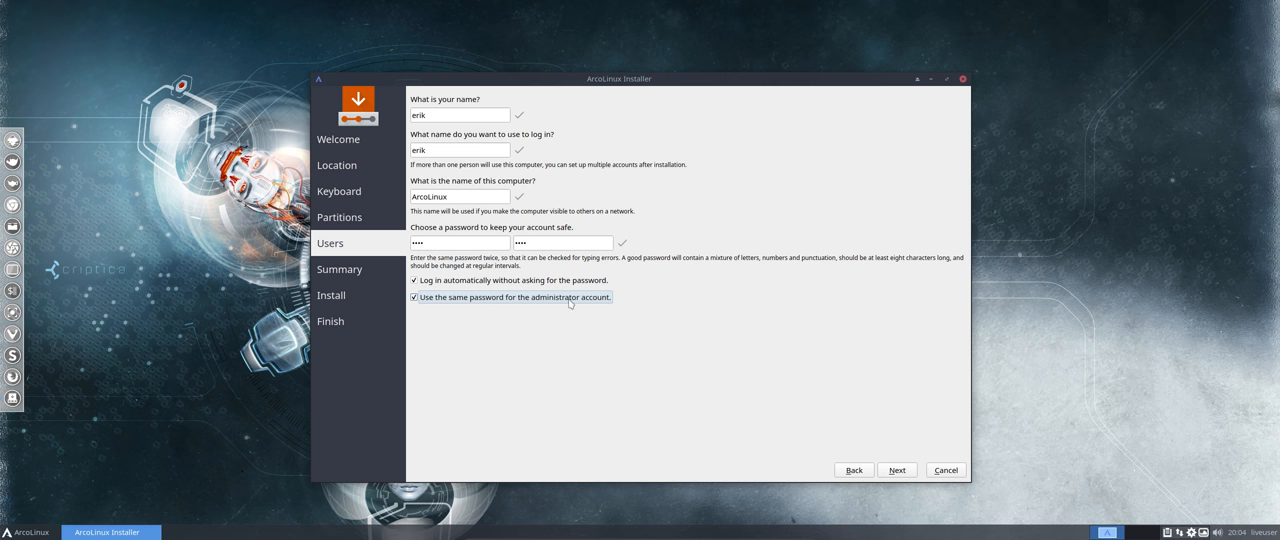
pyautogui.click(897, 470)
pyautogui.click(908, 473)
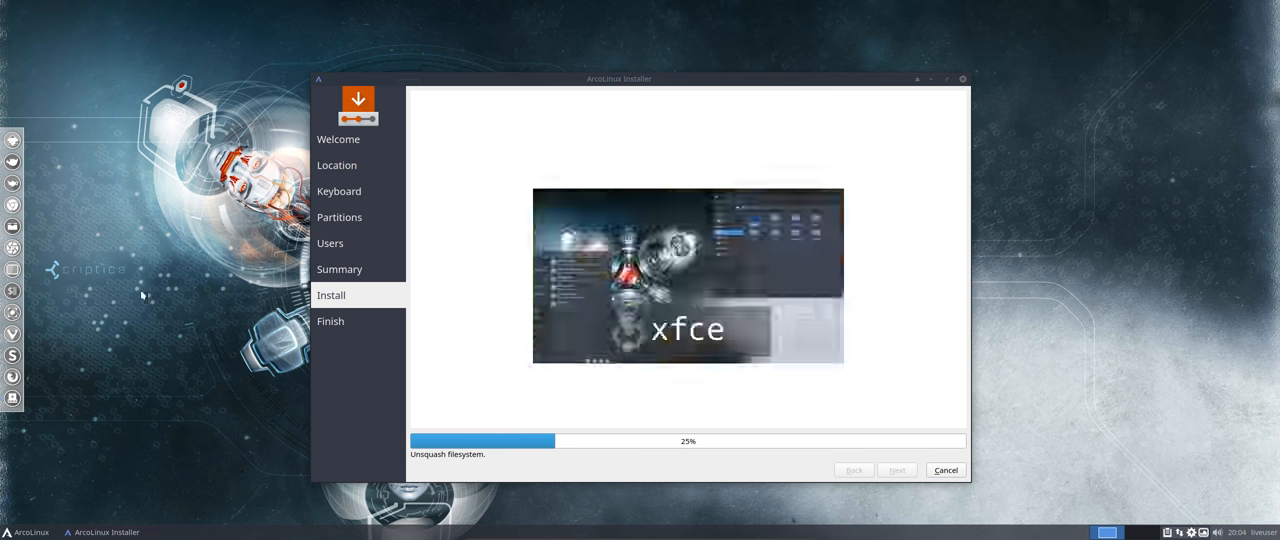
# Let the install finish, tick Restart now on the All done page and reboot the VM
pyautogui.click(22, 531)
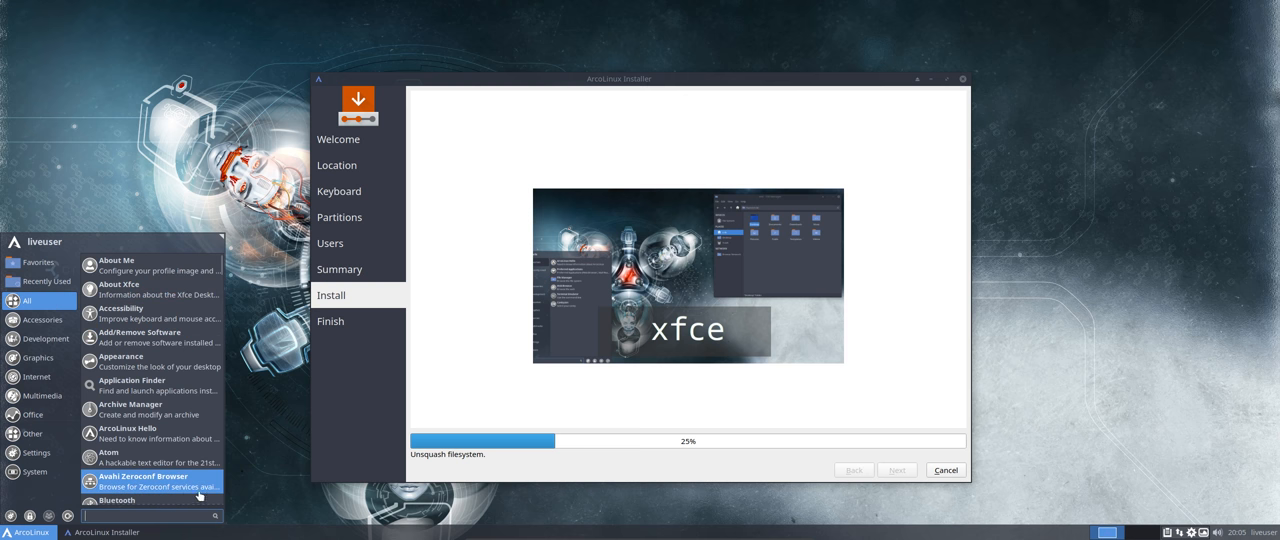
pyautogui.click(258, 498)
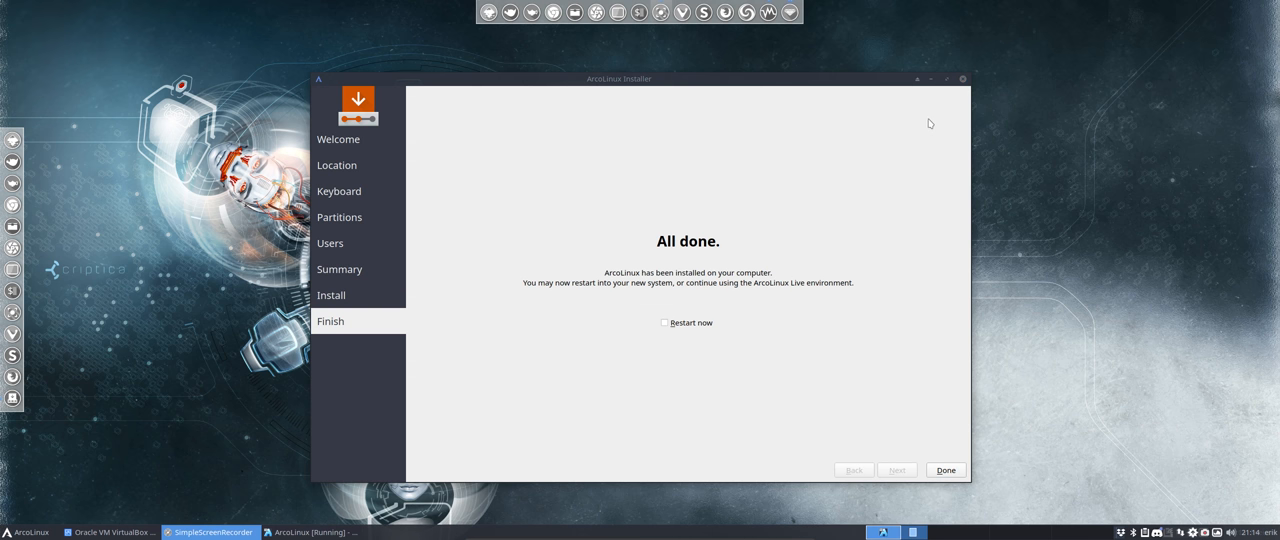
pyautogui.click(678, 322)
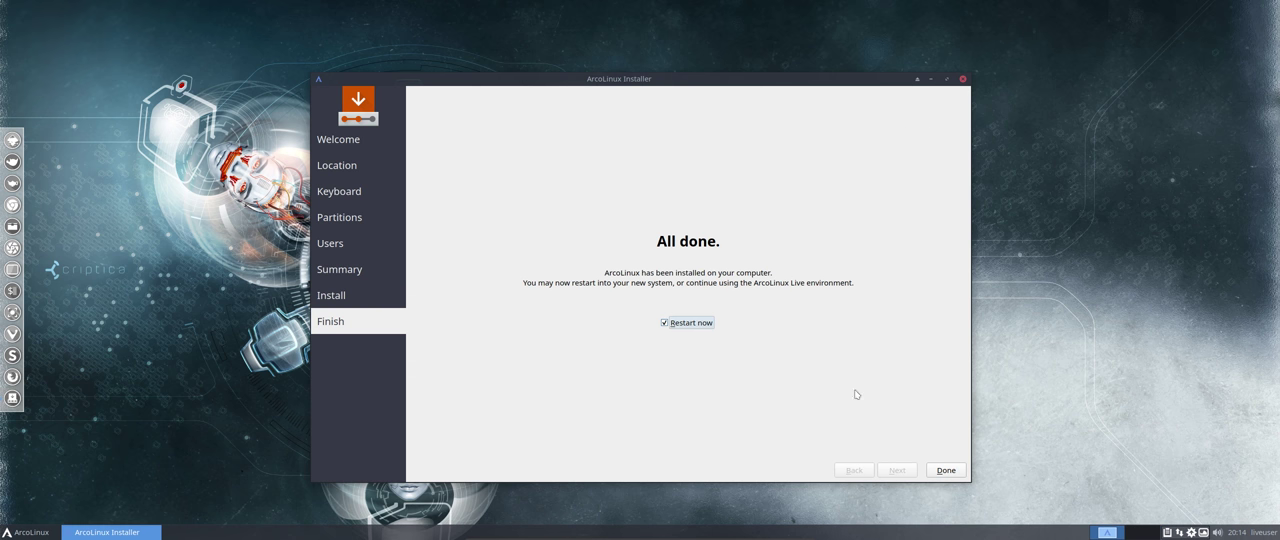
pyautogui.click(946, 470)
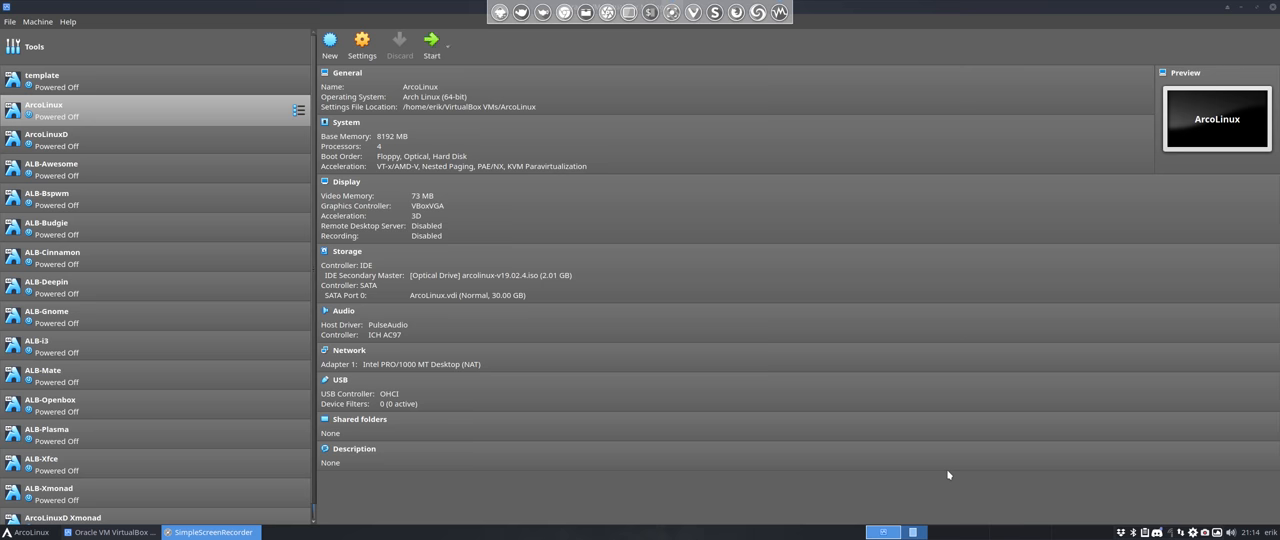
# Eject the ArcoLinux ISO from the VM's IDE Secondary Master optical drive
pyautogui.click(500, 276)
pyautogui.click(570, 384)
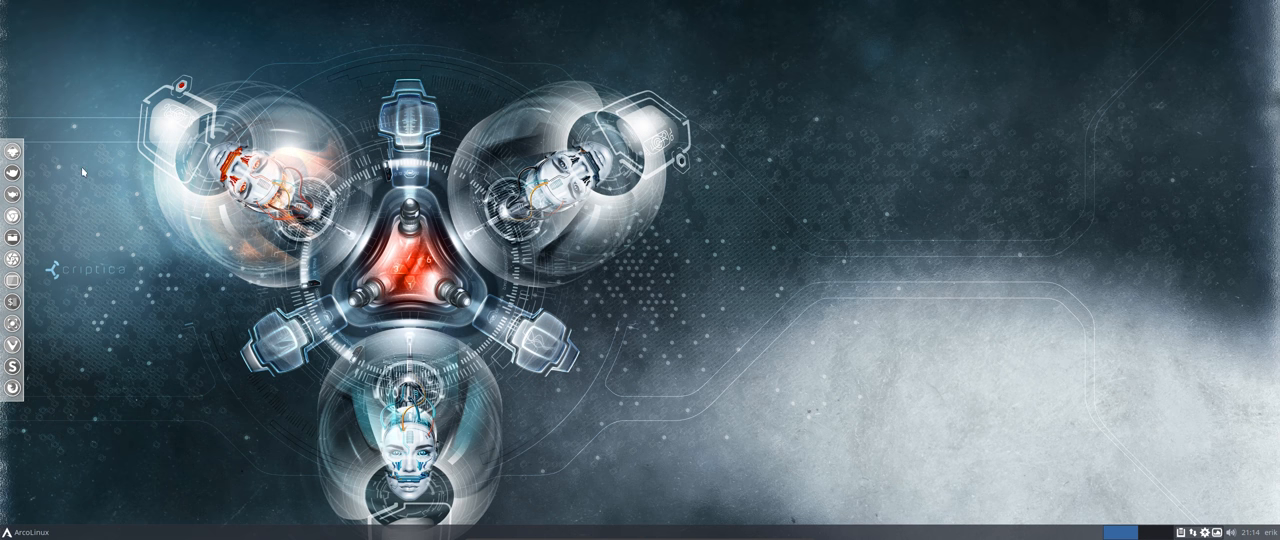
# Open Plank's dock preferences and push the icon size up to 80
pyautogui.click(16, 149)
pyautogui.rightClick(16, 388)
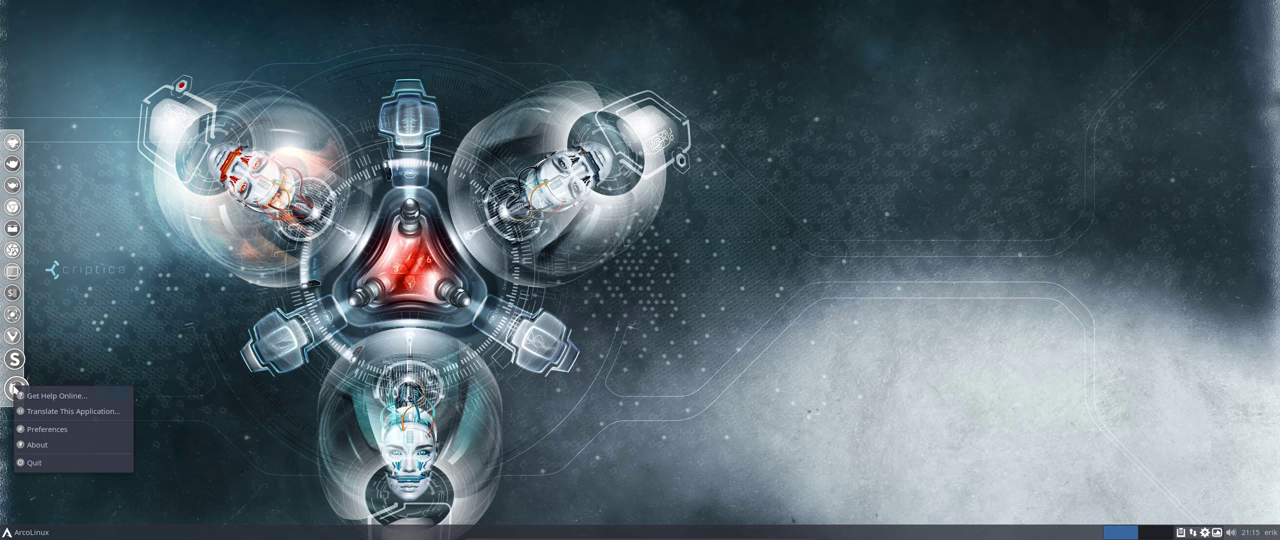
pyautogui.click(60, 428)
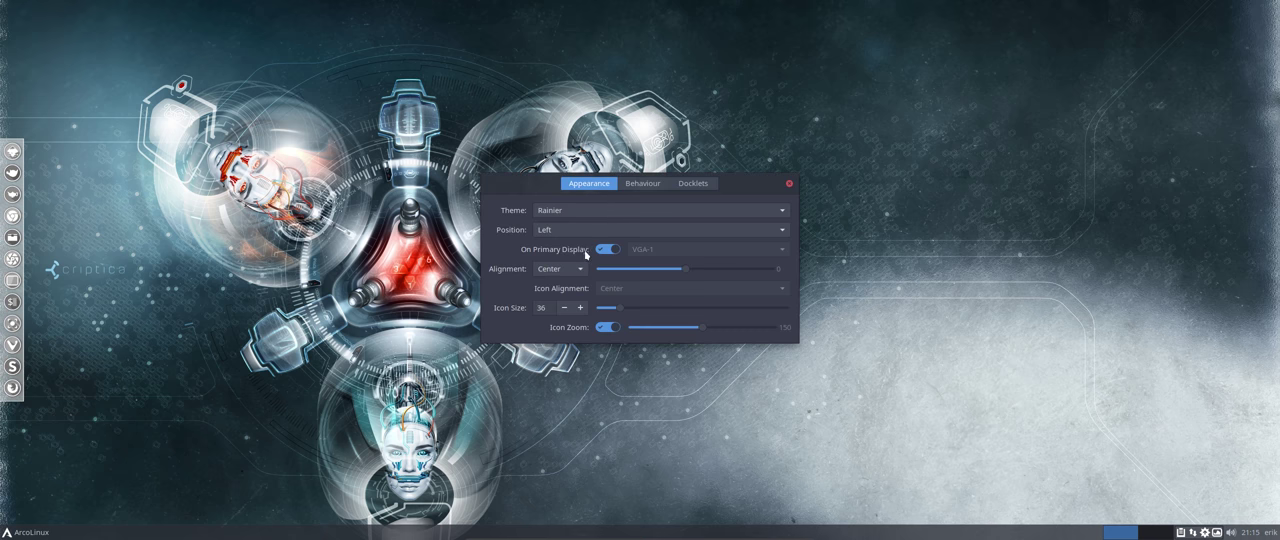
pyautogui.click(583, 308)
pyautogui.click(583, 308)
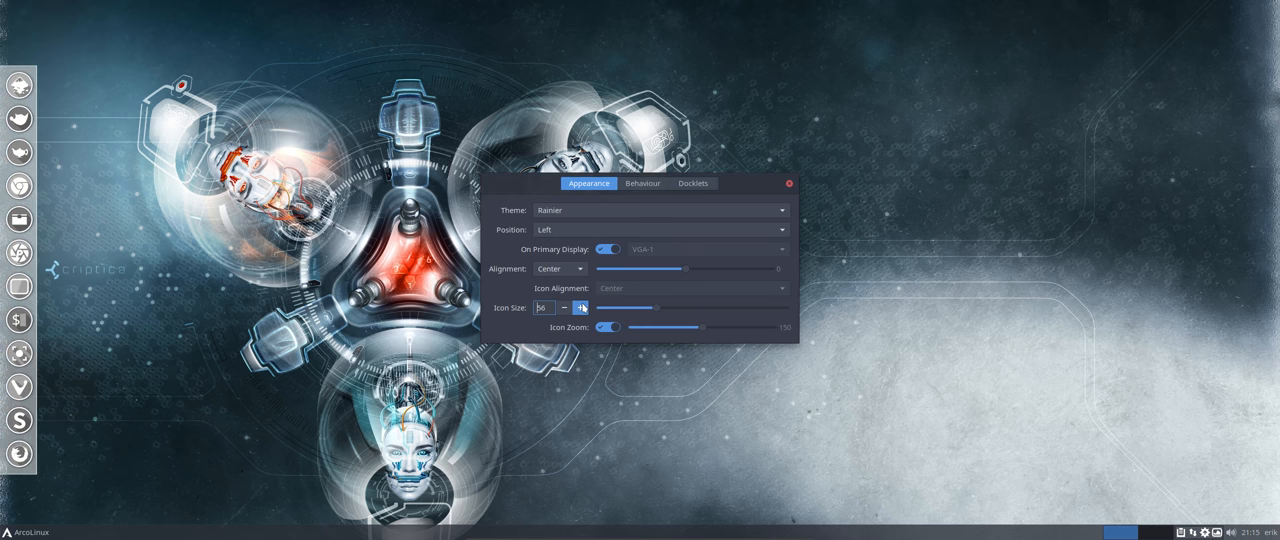
pyautogui.click(583, 308)
pyautogui.click(583, 308)
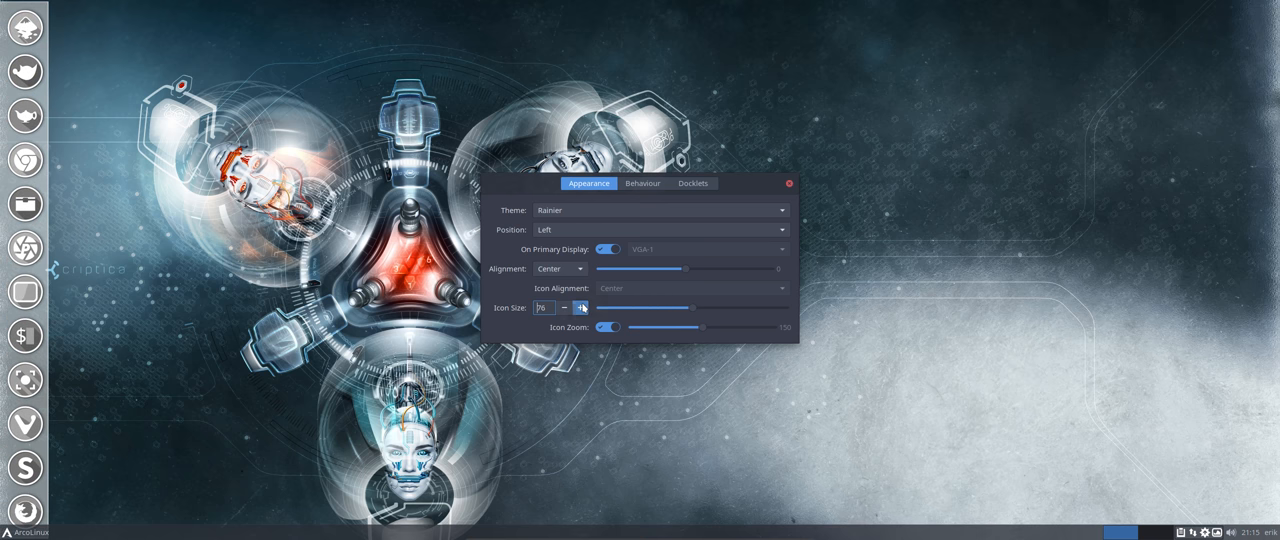
pyautogui.click(583, 308)
# Bring the icon size down through 24 to settle on 38 and close the preferences
pyautogui.click(563, 308)
pyautogui.click(563, 308)
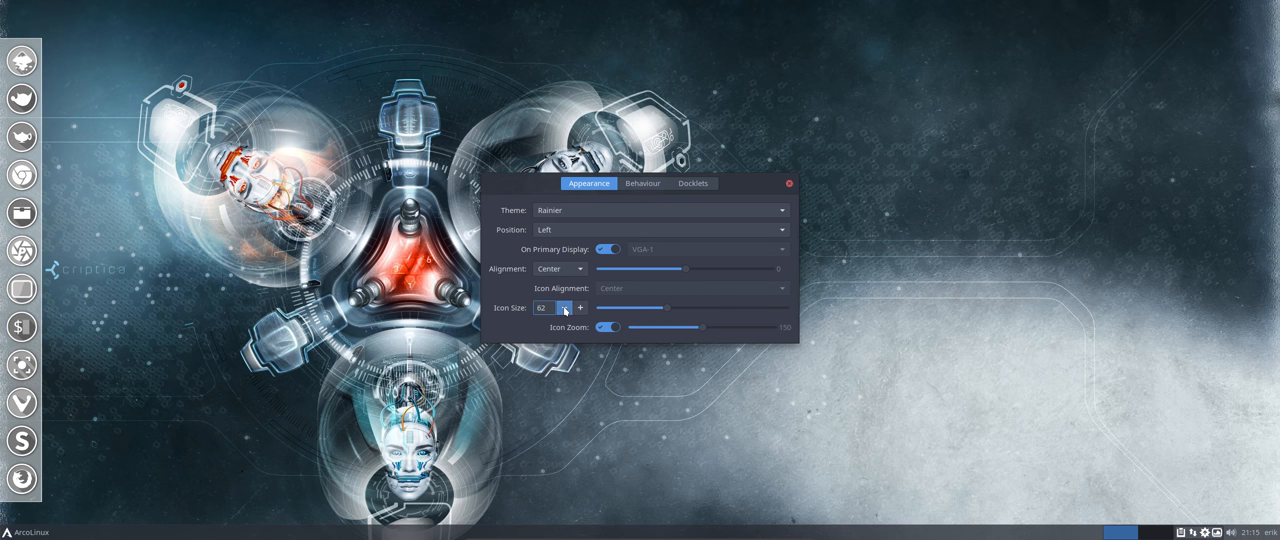
pyautogui.click(563, 308)
pyautogui.click(563, 308)
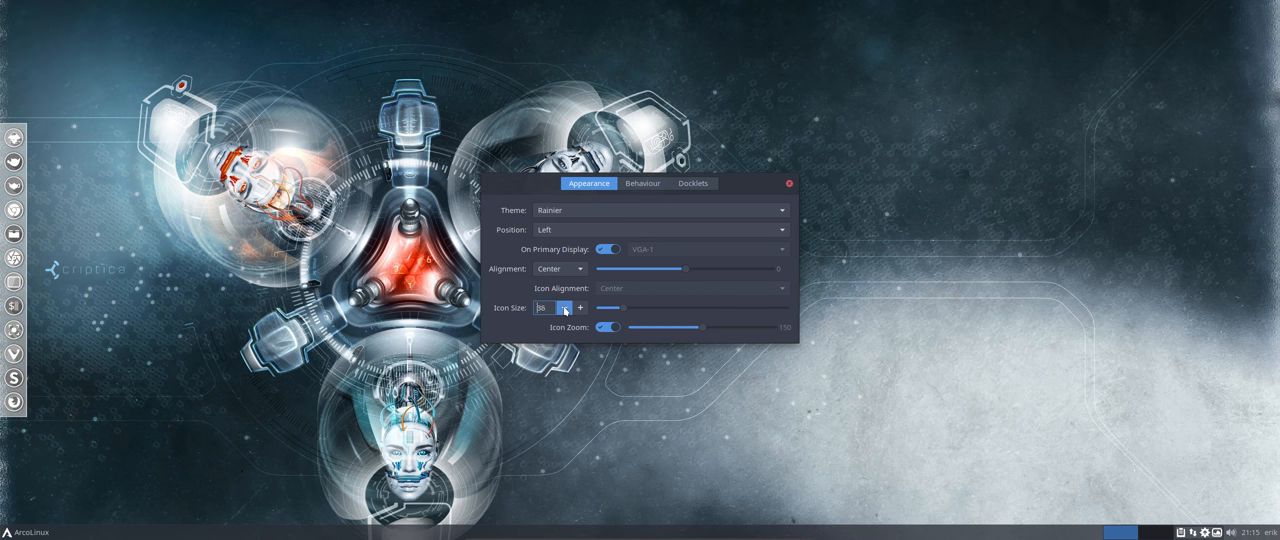
pyautogui.click(563, 308)
pyautogui.click(563, 308)
pyautogui.click(563, 308)
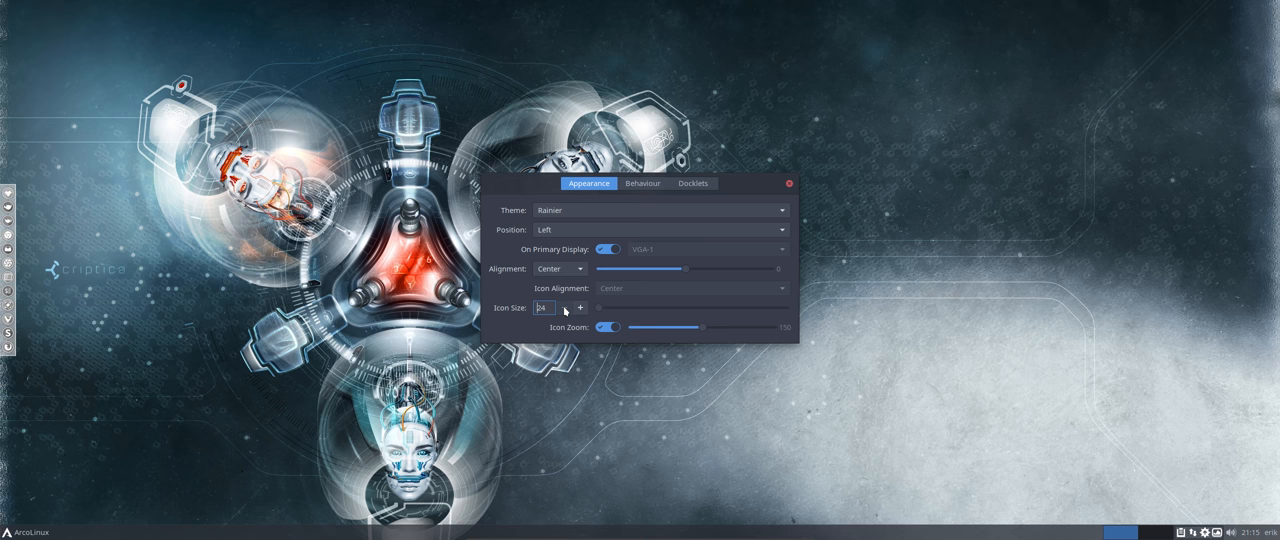
pyautogui.click(578, 308)
pyautogui.click(579, 308)
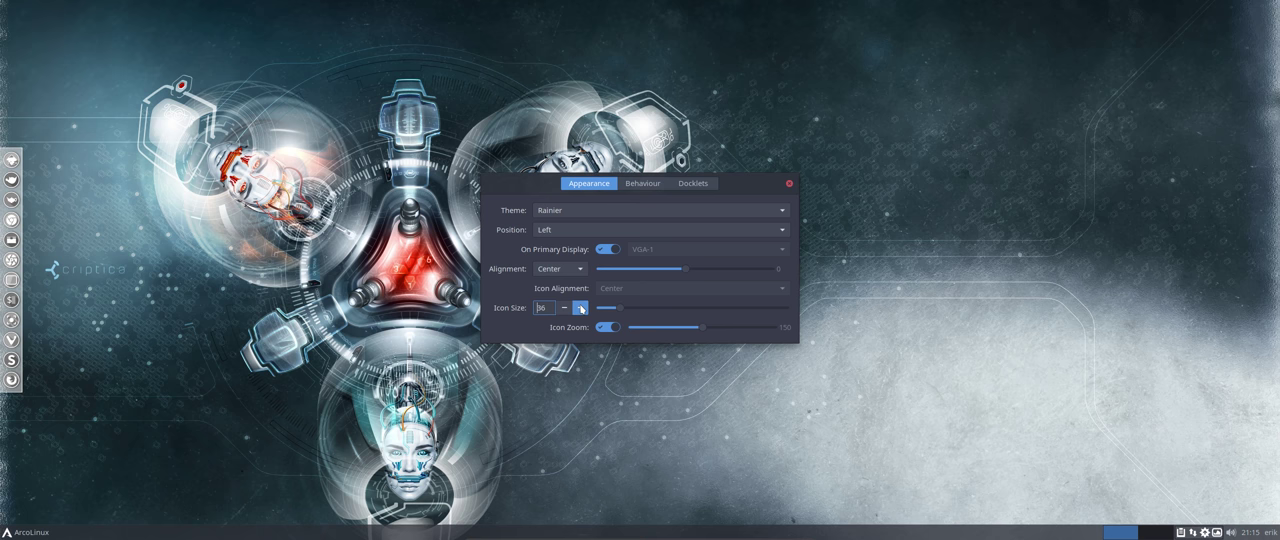
pyautogui.click(789, 183)
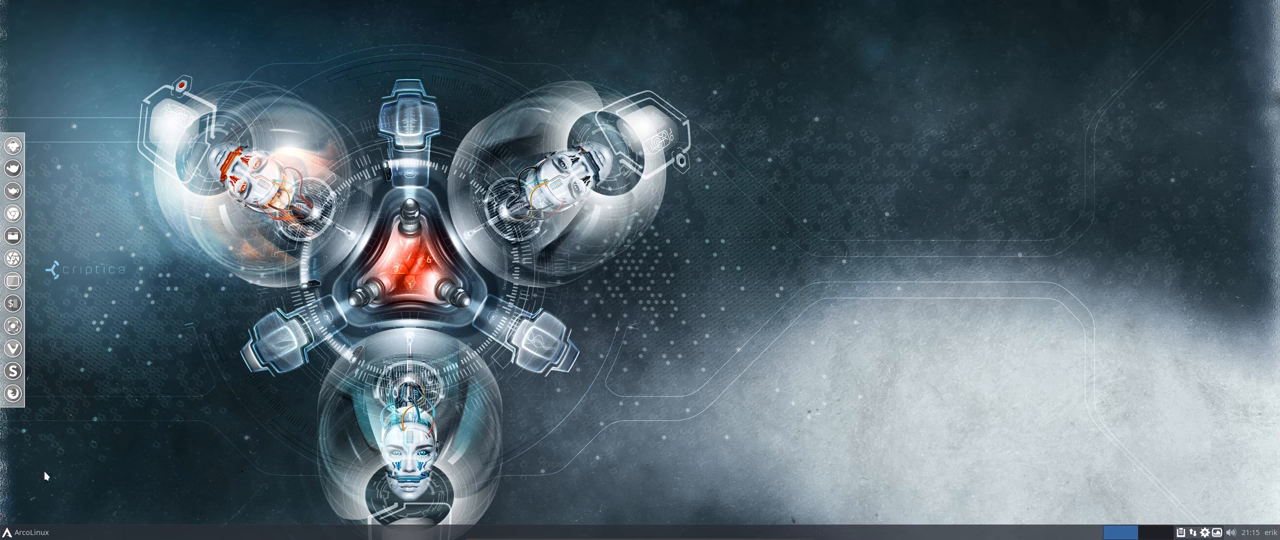
# Launch Xfce Settings Manager and reach the Appearance dialog's Fonts page
pyautogui.click(6, 536)
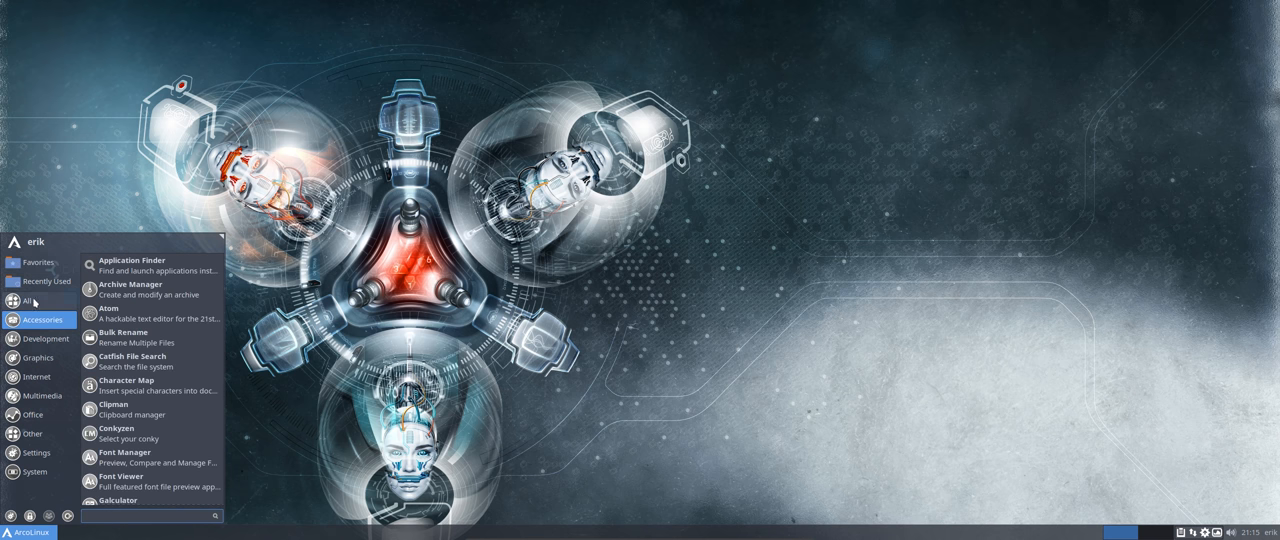
pyautogui.moveTo(38, 300)
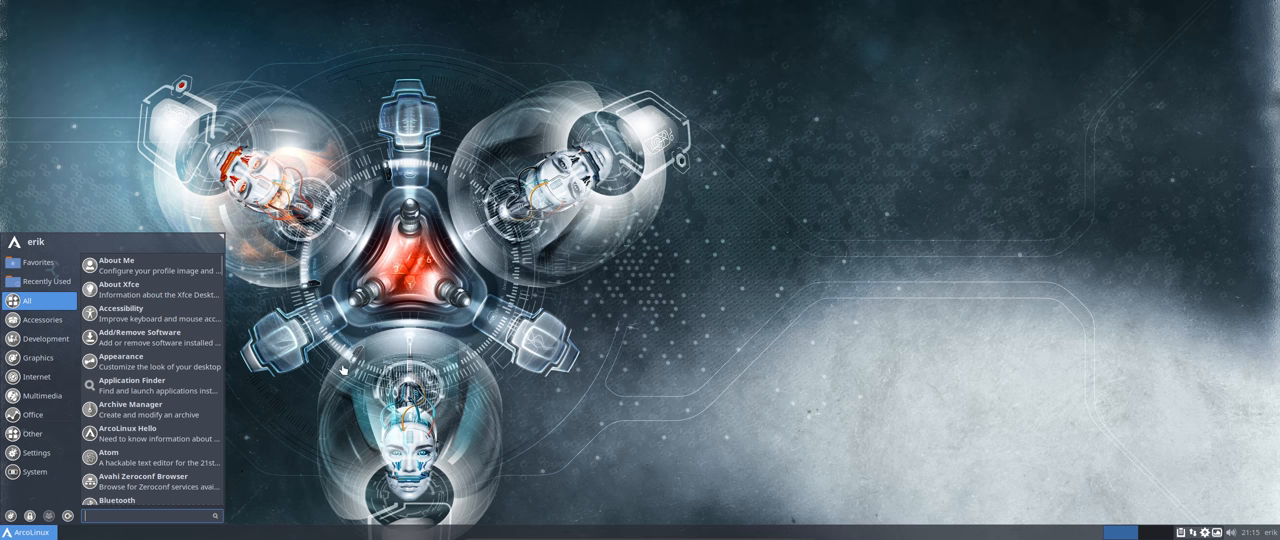
pyautogui.click(342, 369)
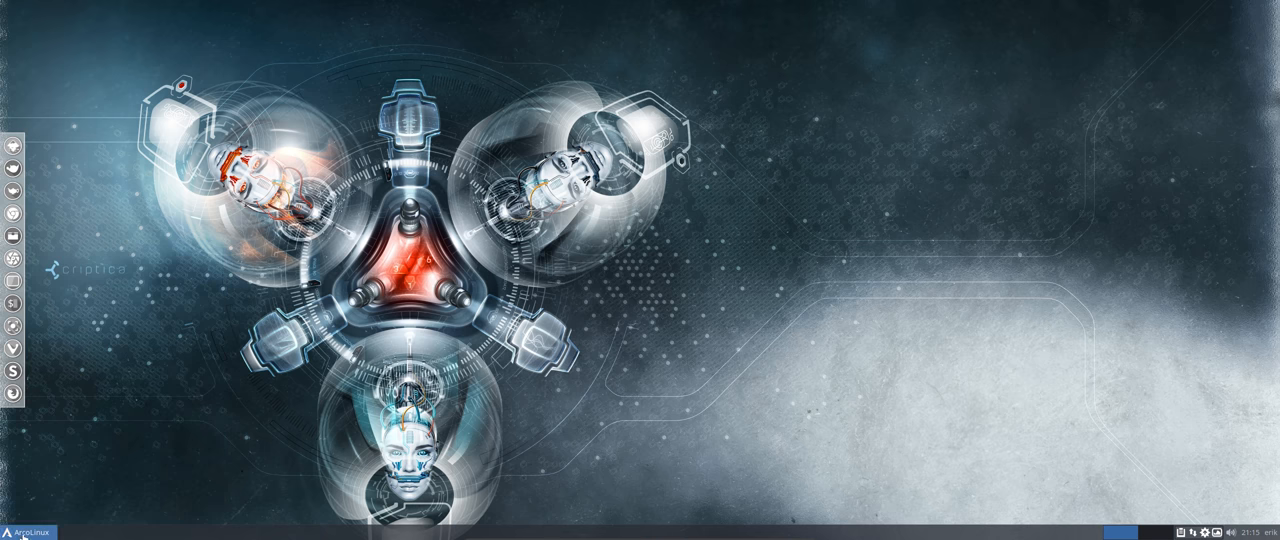
pyautogui.click(10, 535)
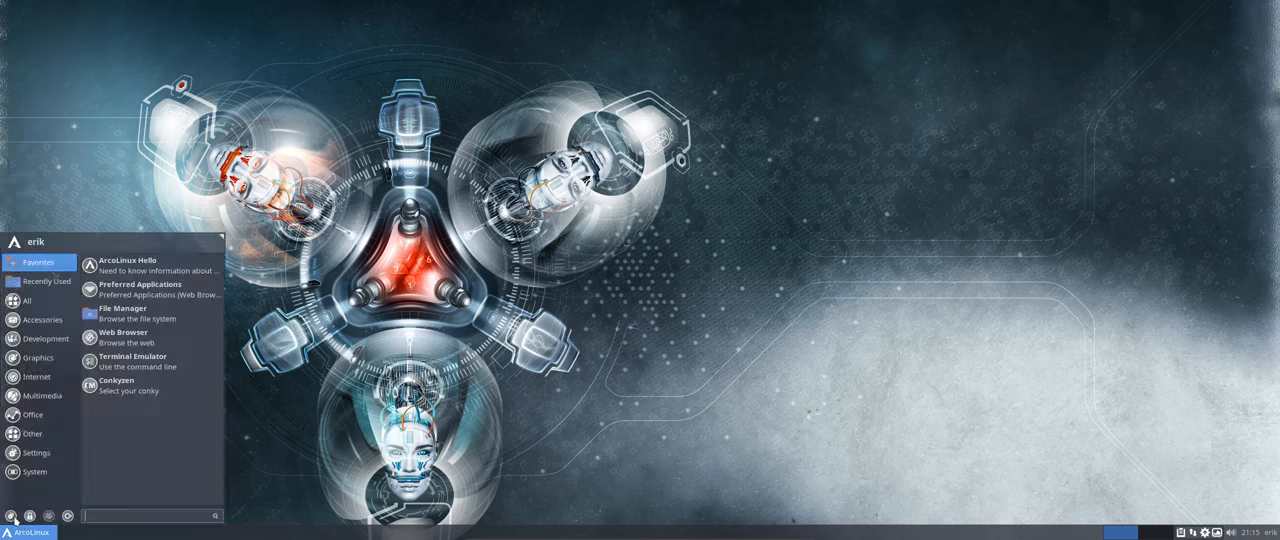
pyautogui.click(11, 515)
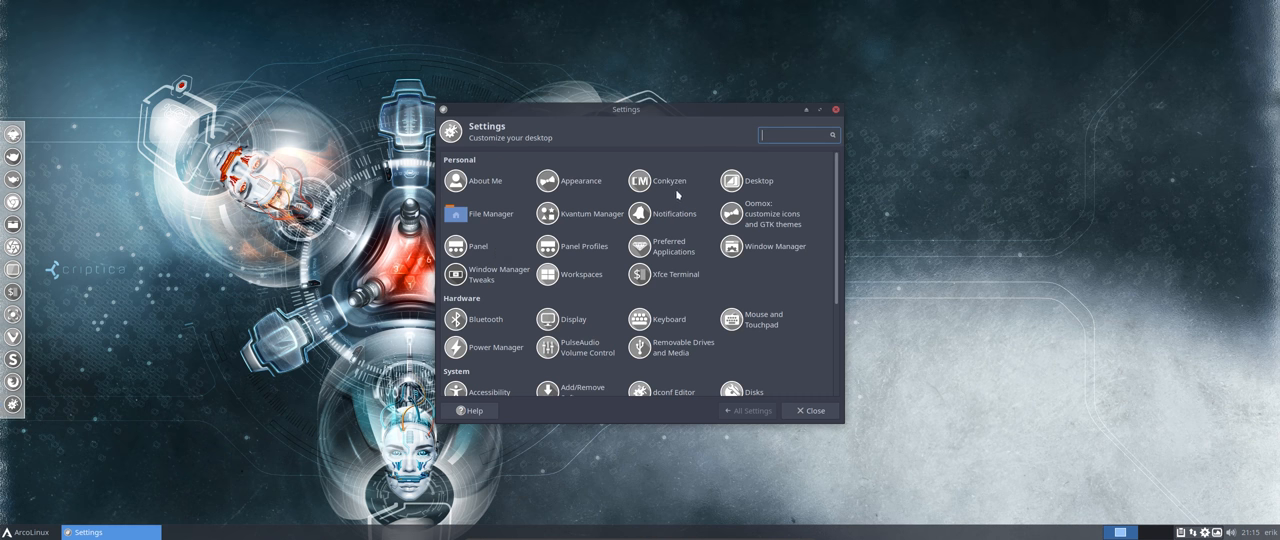
pyautogui.click(577, 183)
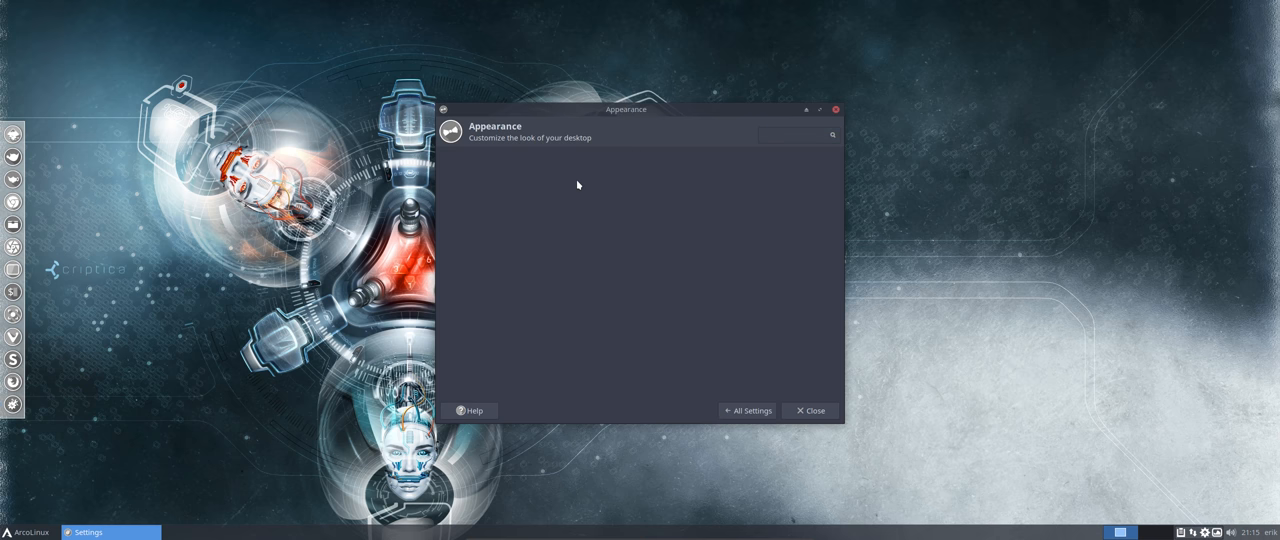
pyautogui.click(480, 164)
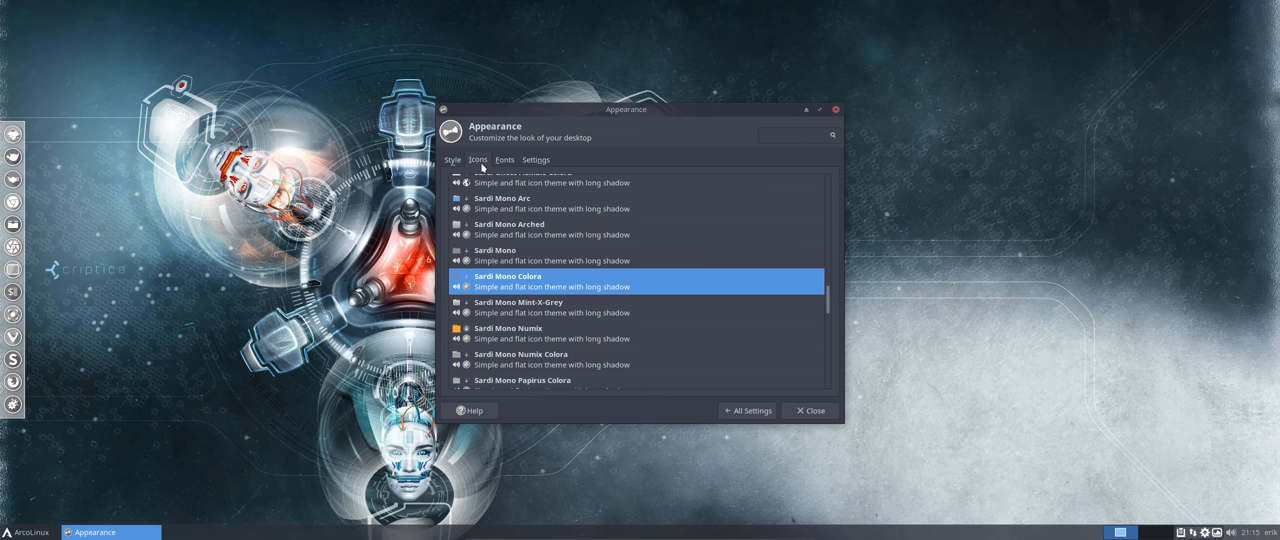
pyautogui.click(505, 163)
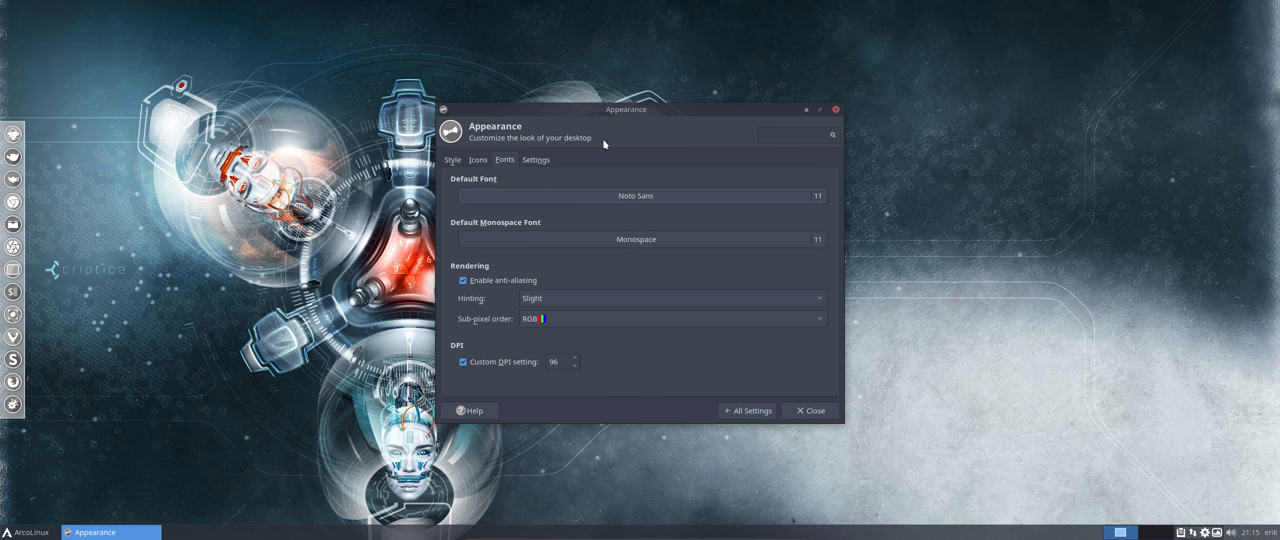
pyautogui.moveTo(628, 111); pyautogui.dragTo(633, 45)
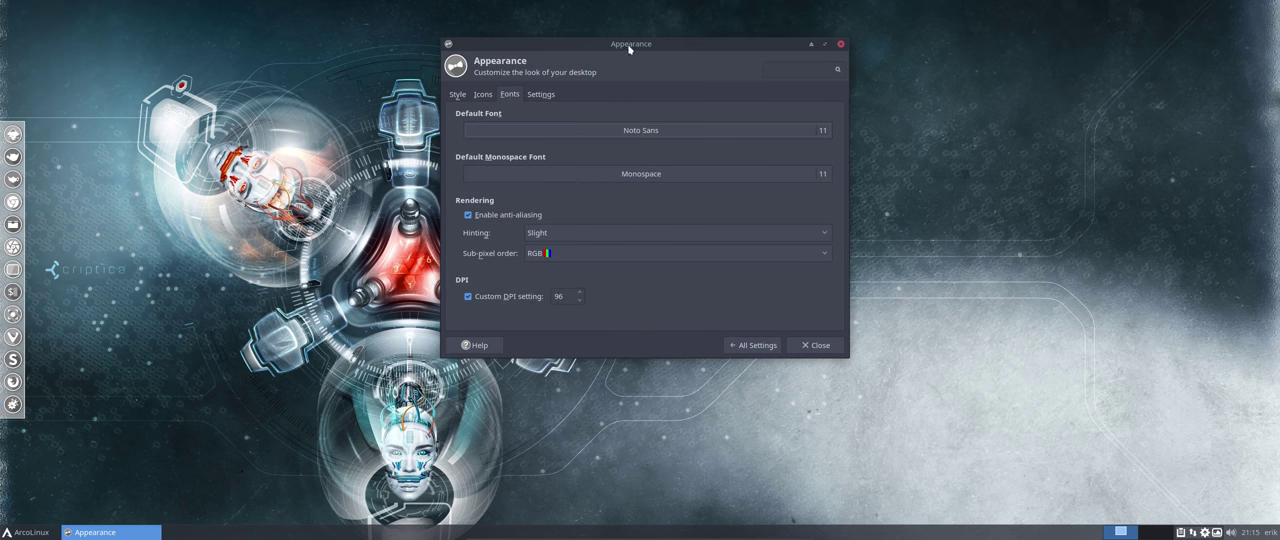
# Set font hinting to Medium, briefly trying Full before returning to Medium
pyautogui.click(543, 233)
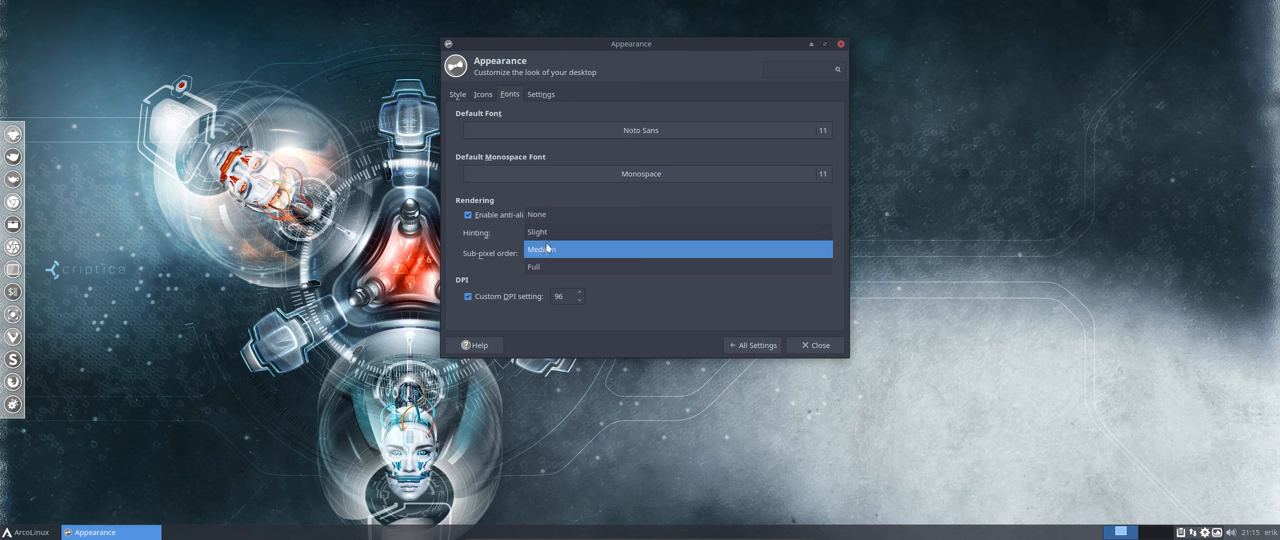
pyautogui.click(547, 248)
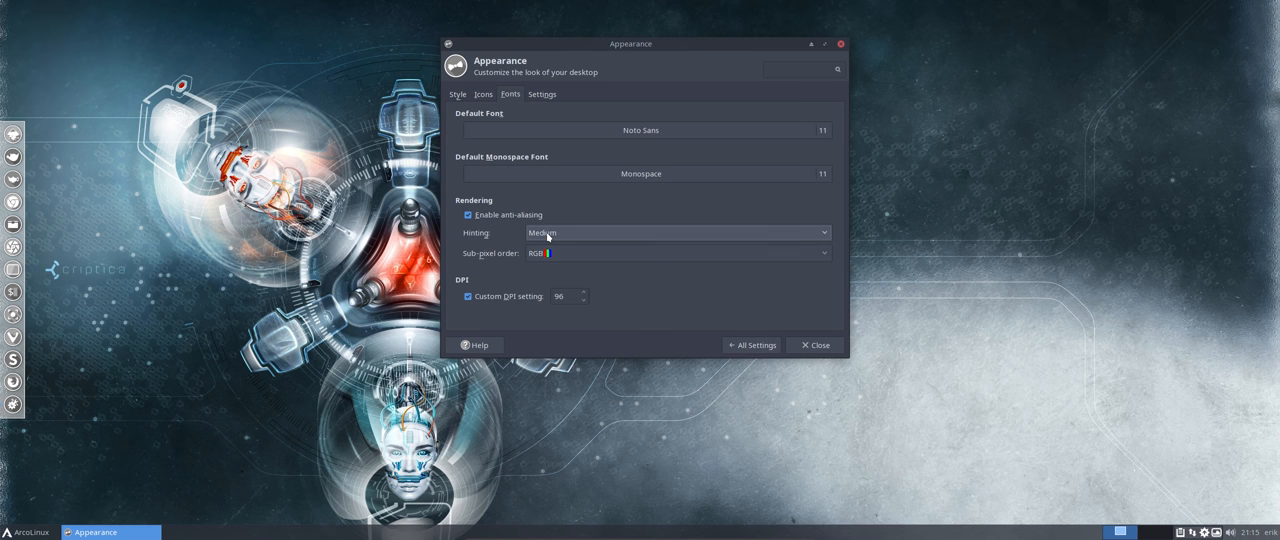
pyautogui.click(548, 235)
pyautogui.click(550, 226)
pyautogui.click(550, 253)
pyautogui.click(548, 251)
pyautogui.click(548, 232)
pyautogui.click(552, 250)
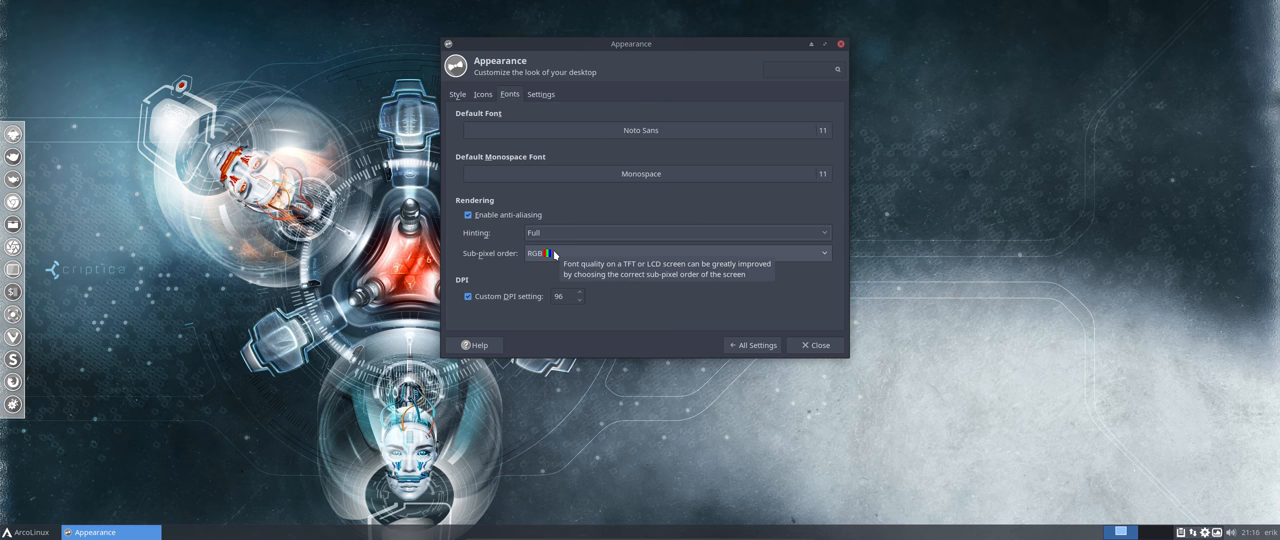
pyautogui.click(20, 532)
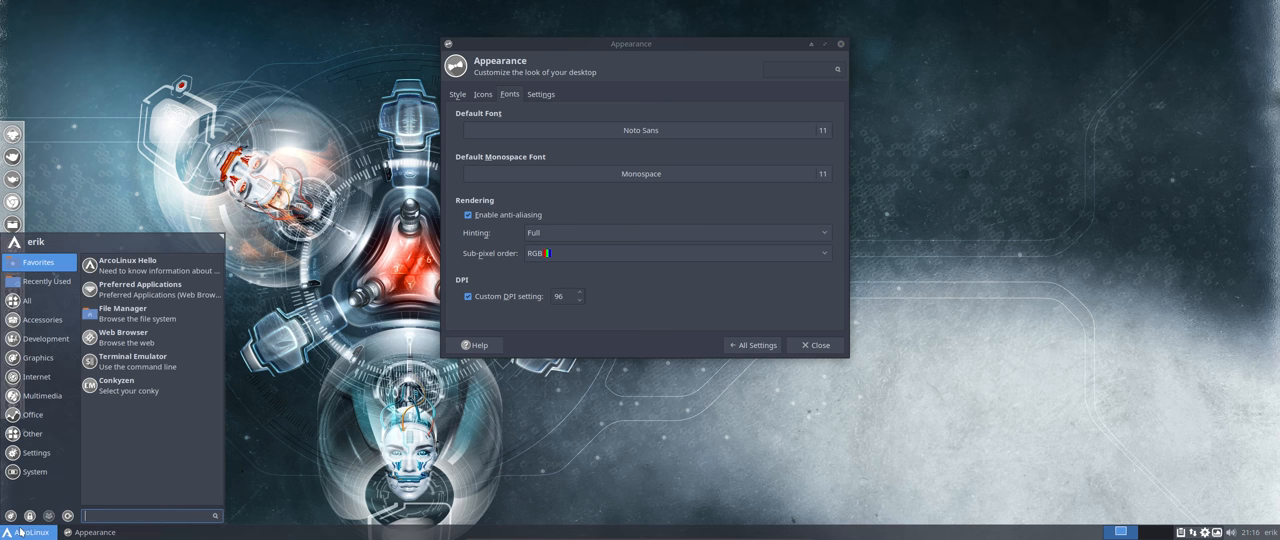
pyautogui.click(536, 236)
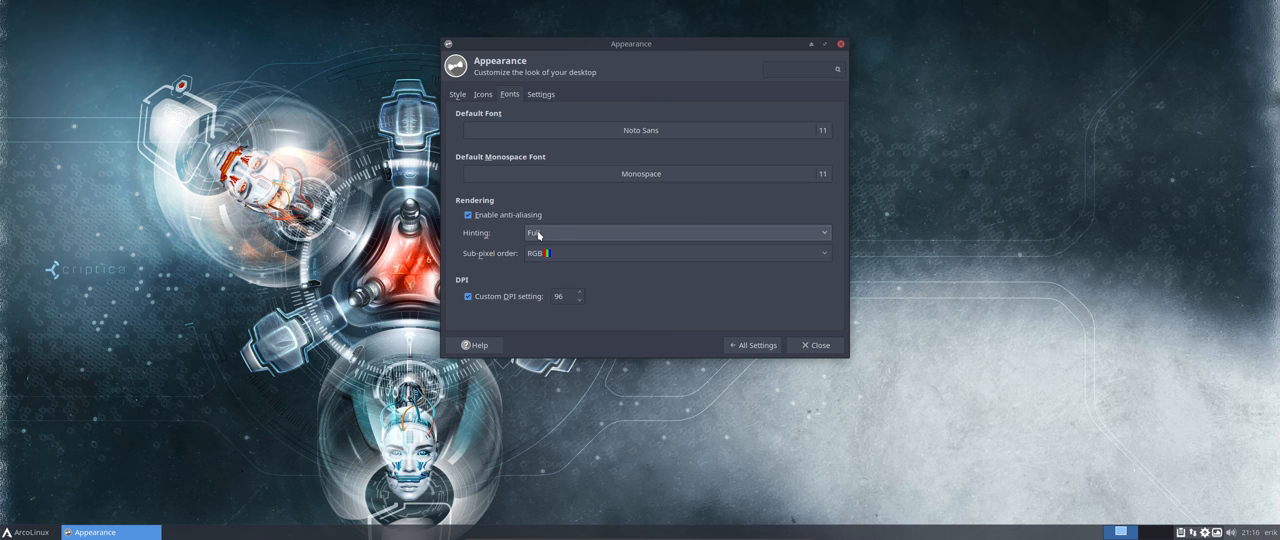
pyautogui.click(550, 214)
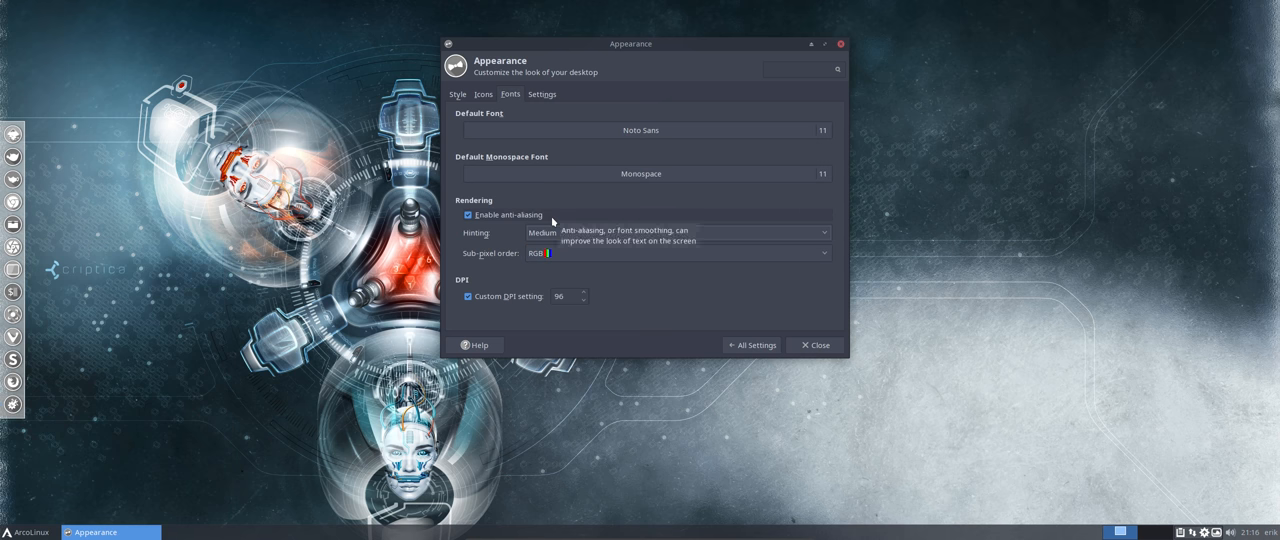
# Cycle through the None, BGR and Vertical sub-pixel orders and settle back on RGB
pyautogui.click(547, 257)
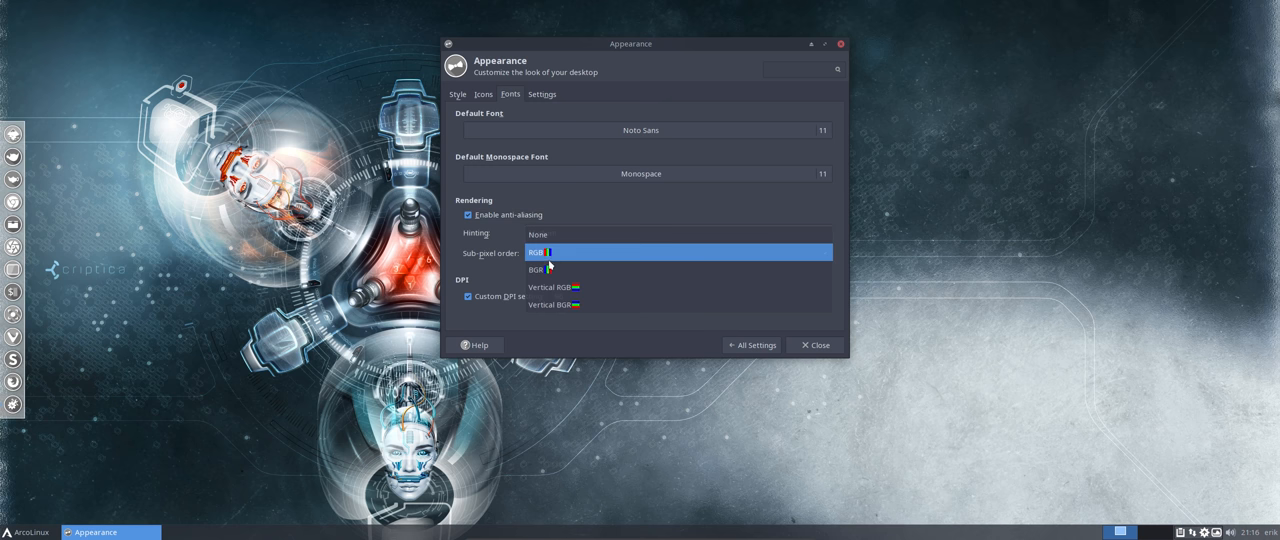
pyautogui.click(548, 235)
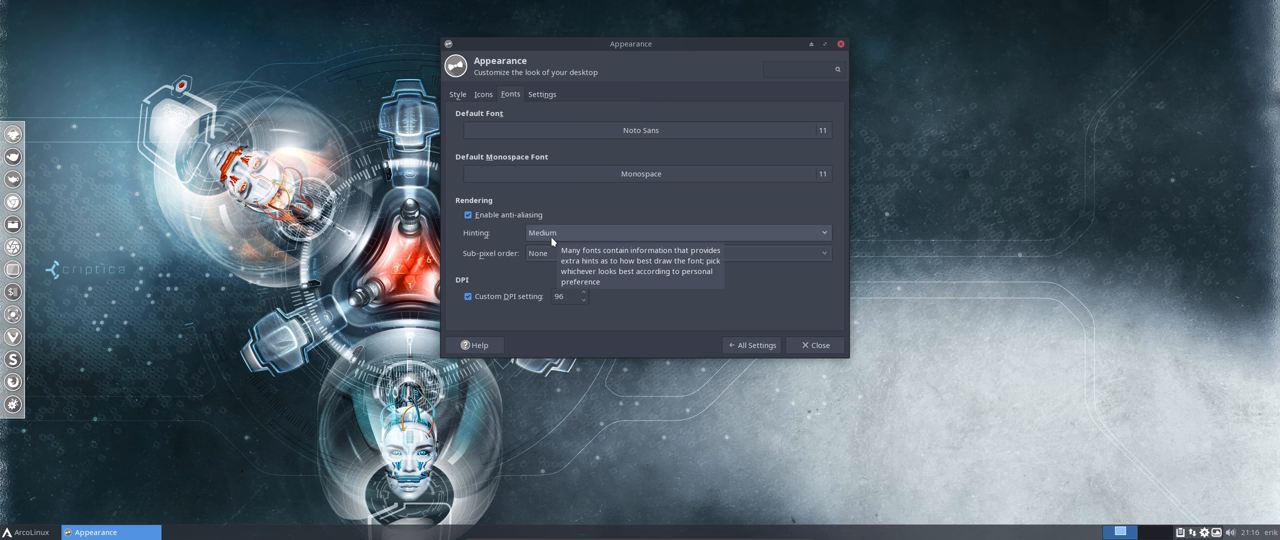
pyautogui.click(548, 257)
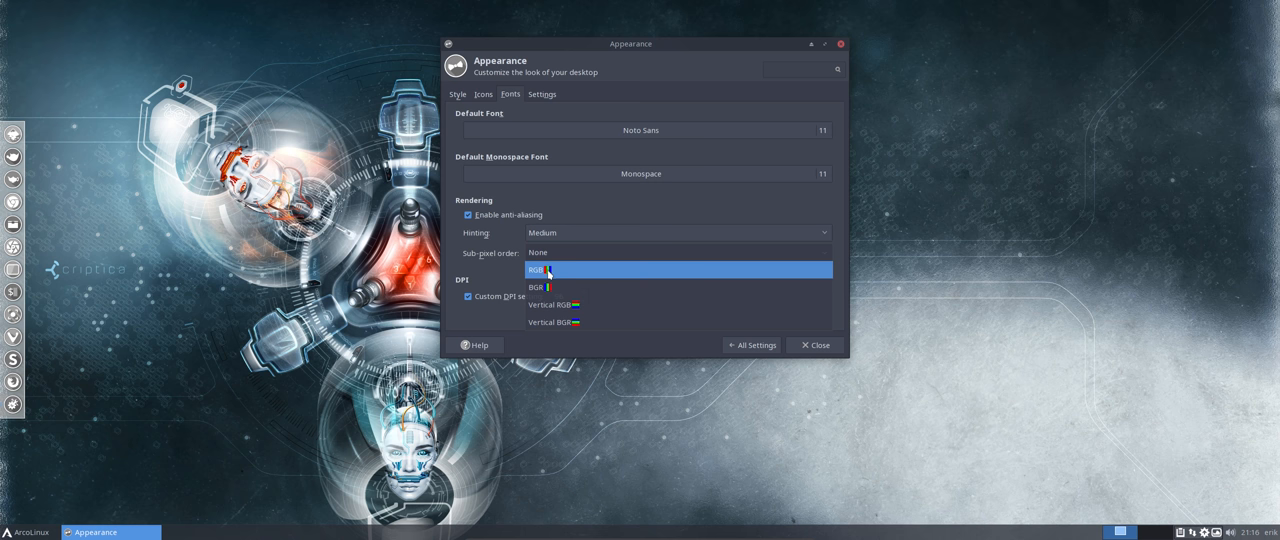
pyautogui.click(548, 271)
pyautogui.click(549, 253)
pyautogui.click(549, 270)
pyautogui.click(552, 253)
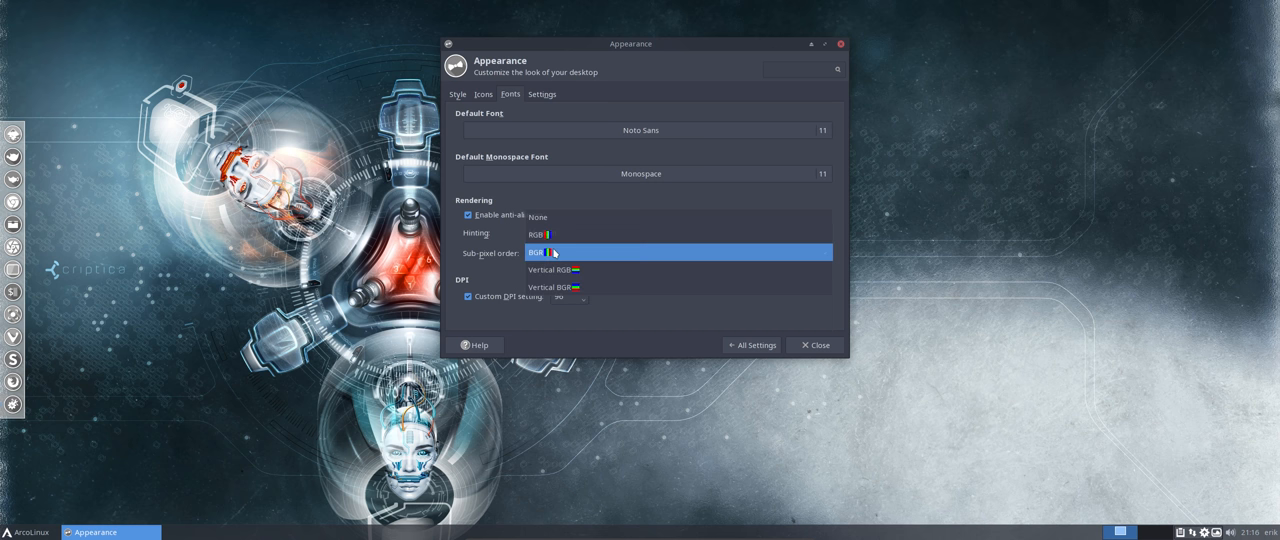
pyautogui.click(551, 270)
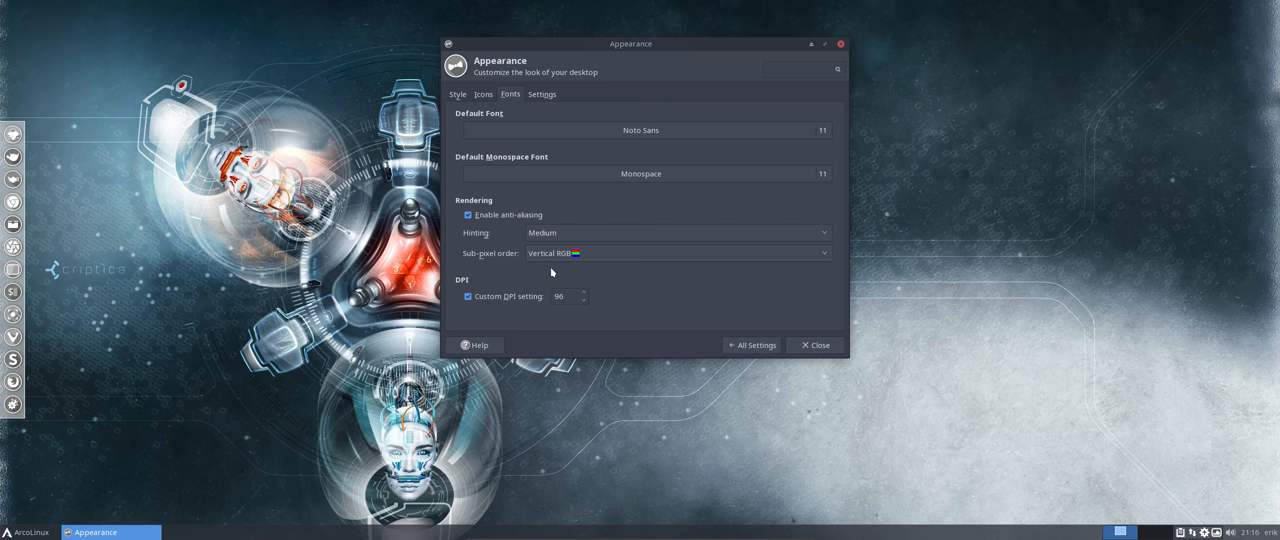
pyautogui.click(551, 253)
pyautogui.click(553, 271)
pyautogui.click(558, 254)
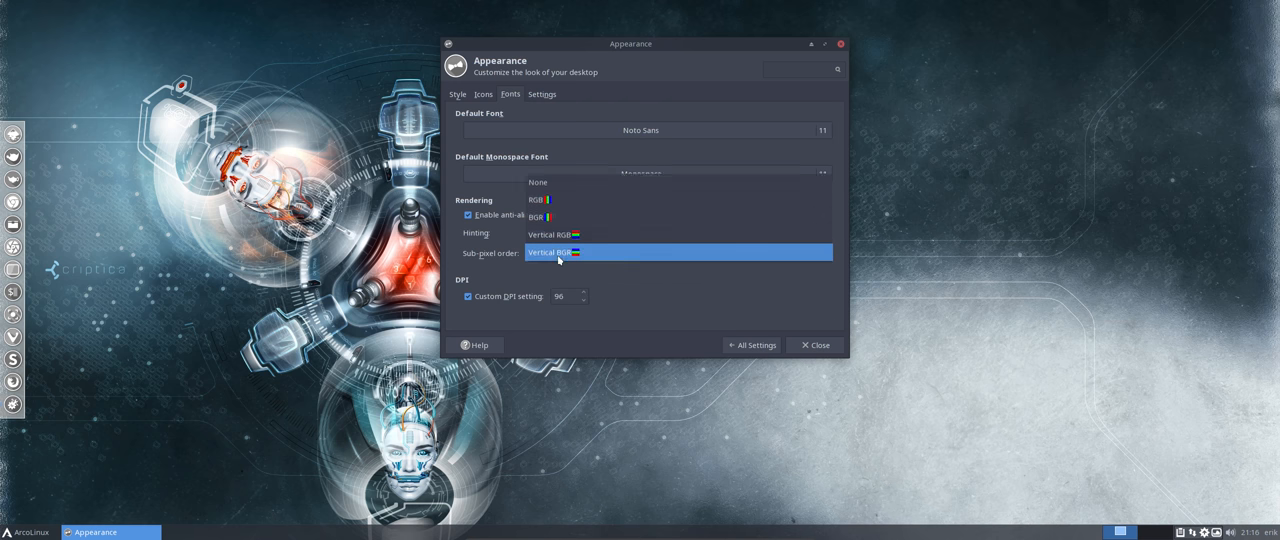
pyautogui.click(561, 235)
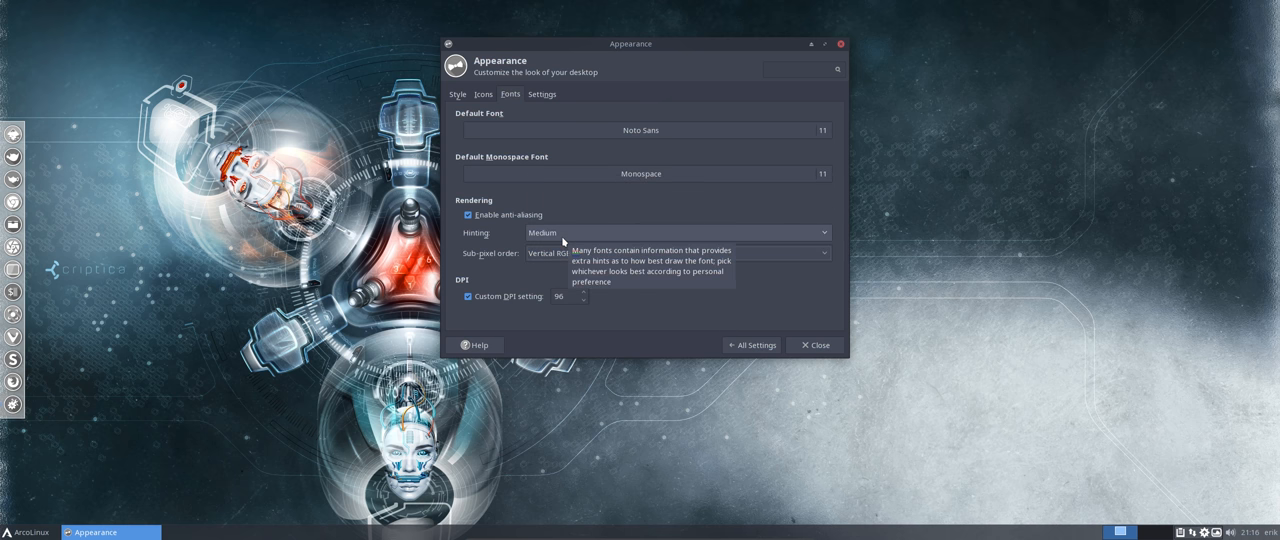
pyautogui.click(560, 257)
pyautogui.click(560, 270)
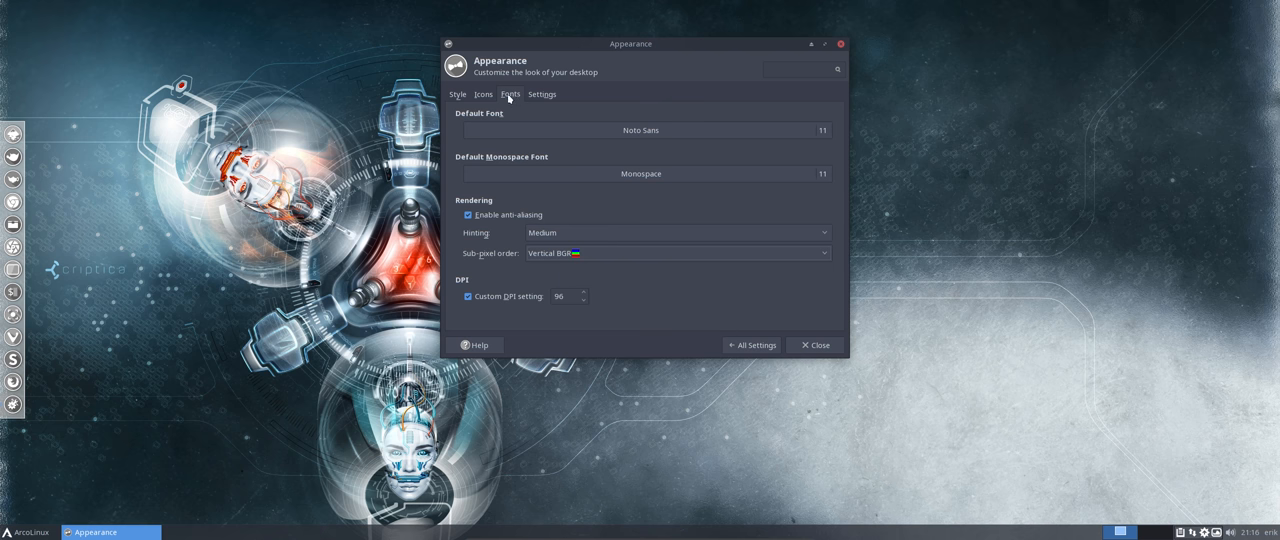
pyautogui.click(552, 254)
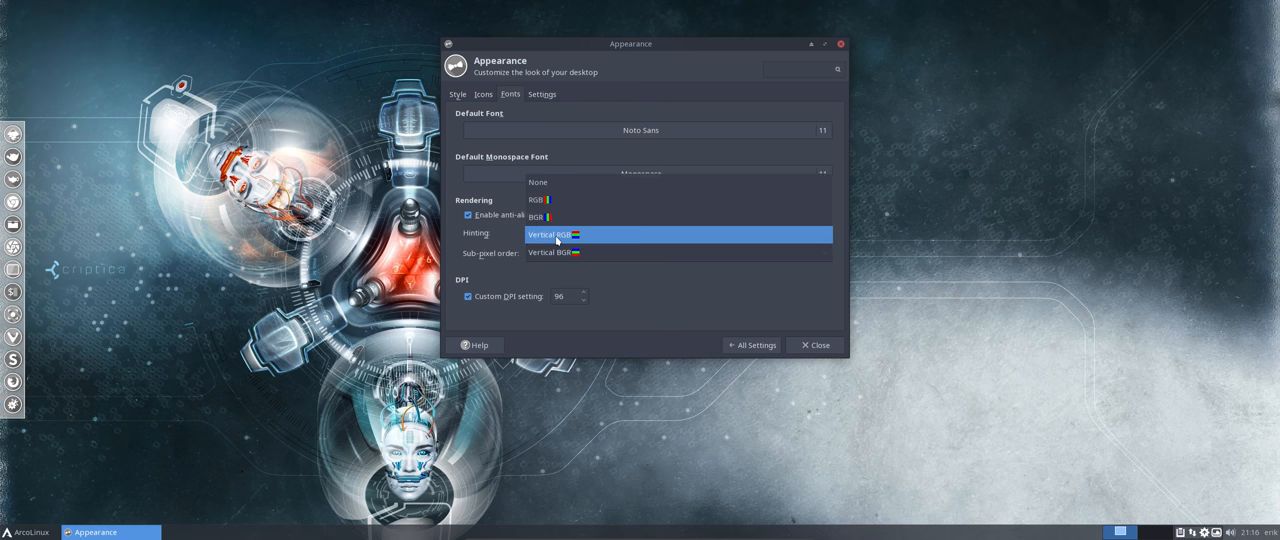
pyautogui.click(556, 240)
pyautogui.click(555, 255)
pyautogui.click(553, 270)
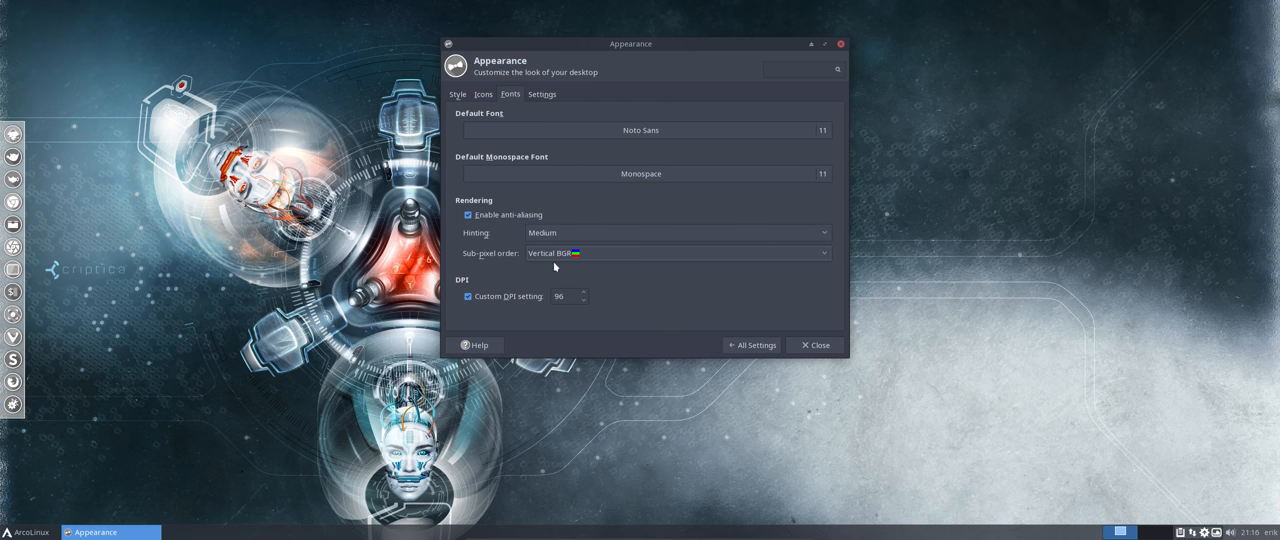
pyautogui.click(555, 253)
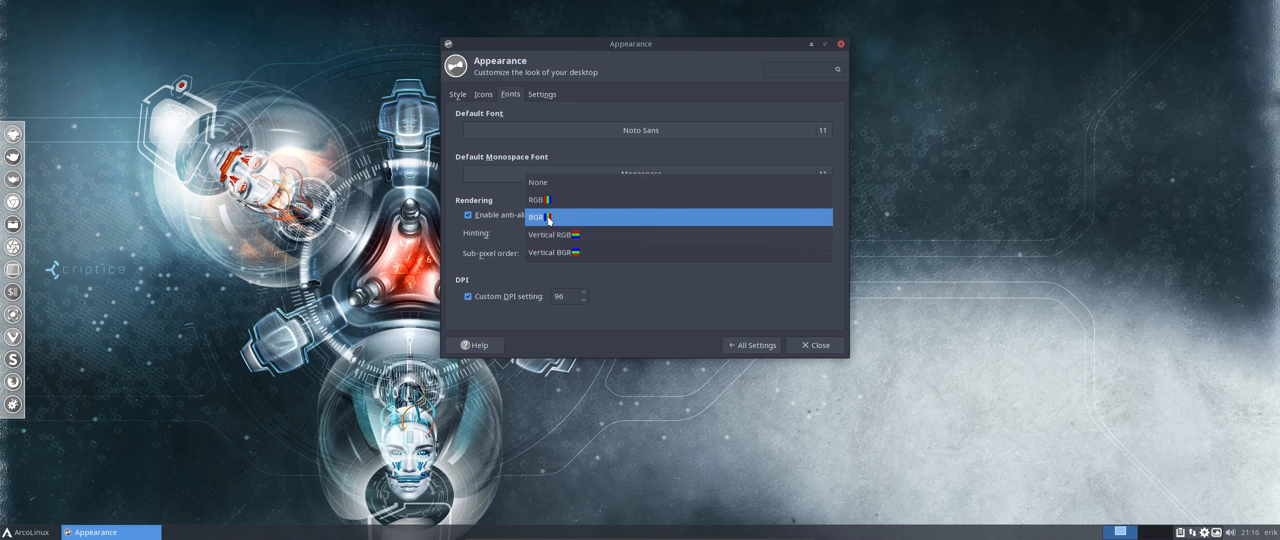
pyautogui.click(548, 218)
pyautogui.click(548, 252)
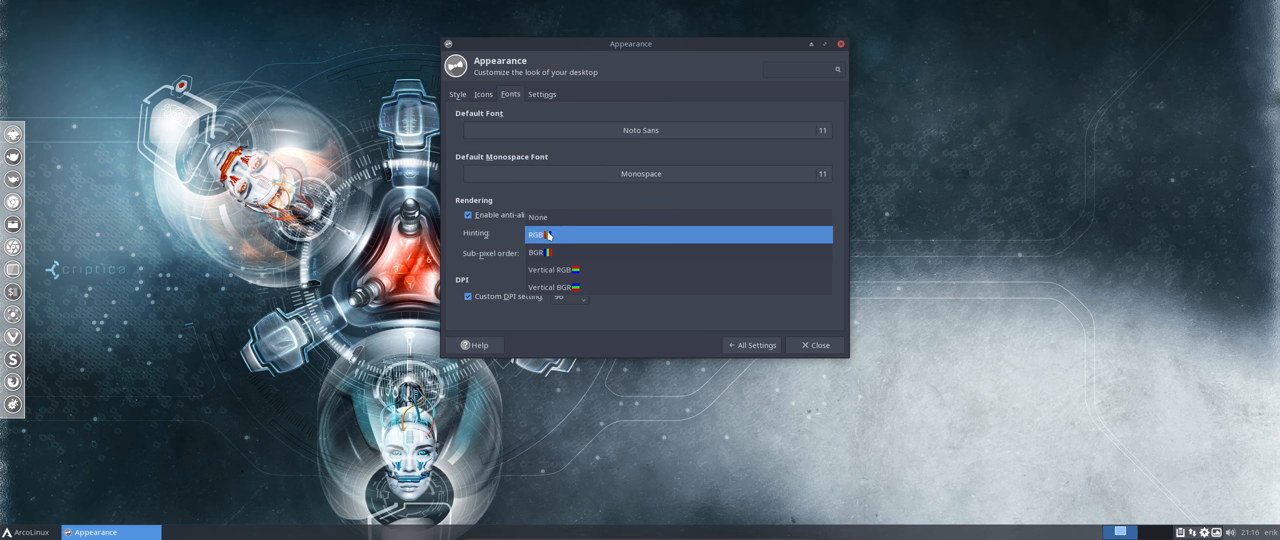
pyautogui.click(548, 234)
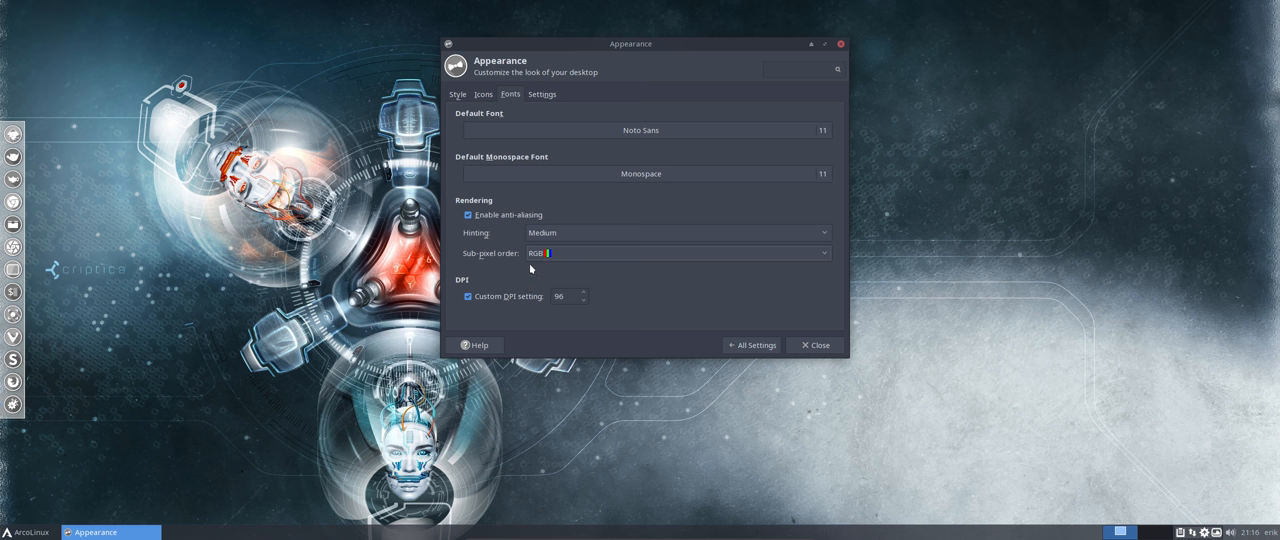
# Turn on the Custom DPI setting on the Fonts page
pyautogui.click(467, 297)
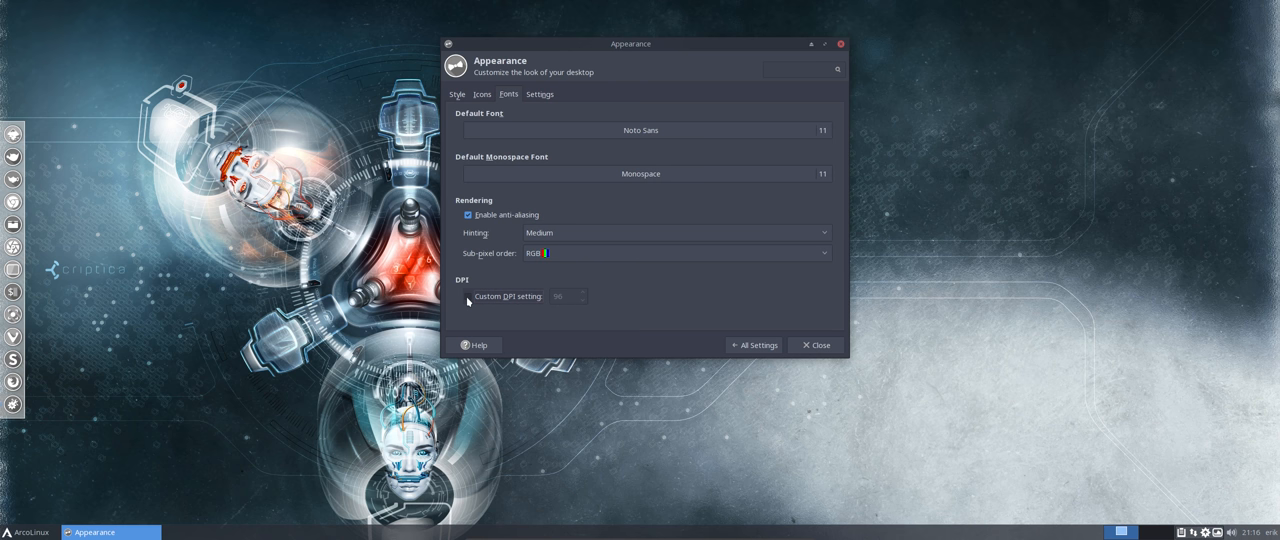
pyautogui.click(467, 298)
pyautogui.click(467, 298)
pyautogui.click(20, 532)
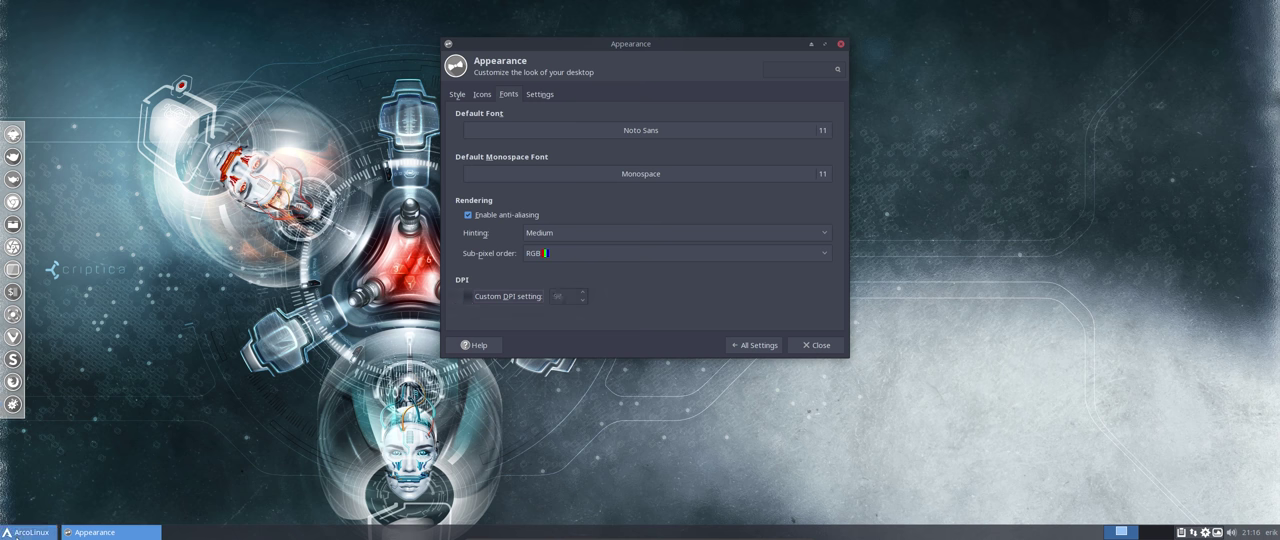
pyautogui.click(508, 298)
pyautogui.click(525, 299)
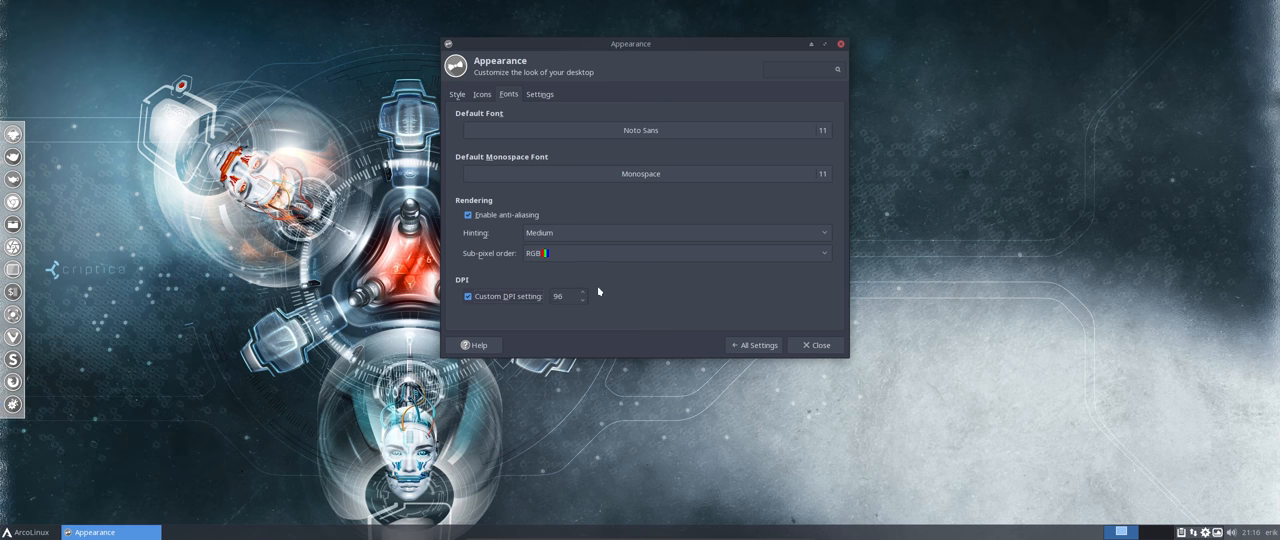
pyautogui.scroll(3, 586, 296)
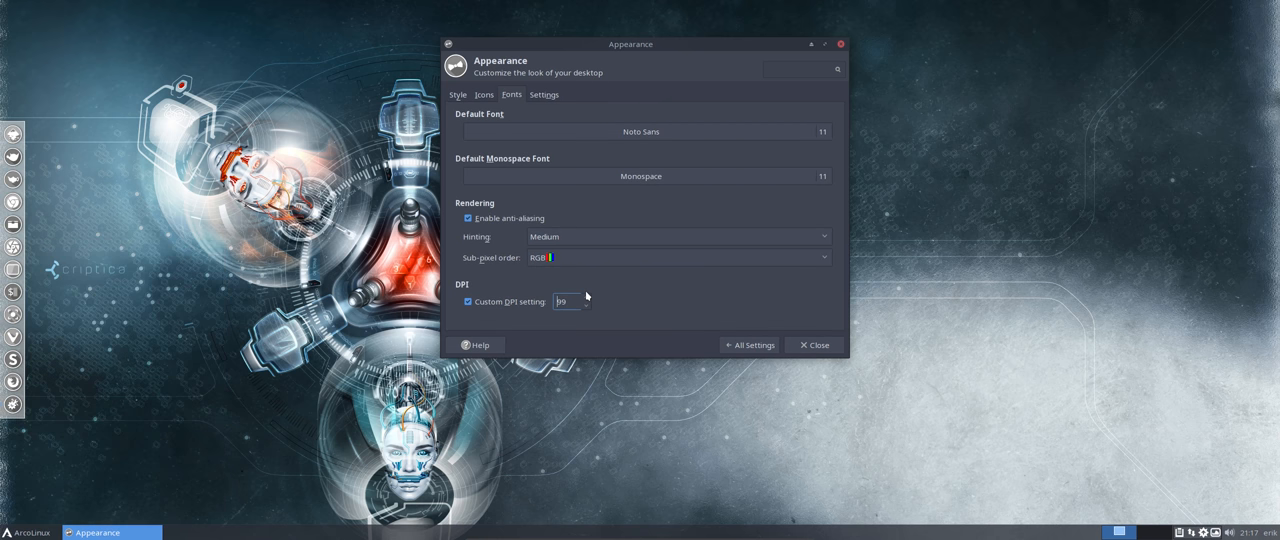
pyautogui.scroll(1, 586, 298)
pyautogui.scroll(2, 586, 298)
pyautogui.scroll(1, 587, 299)
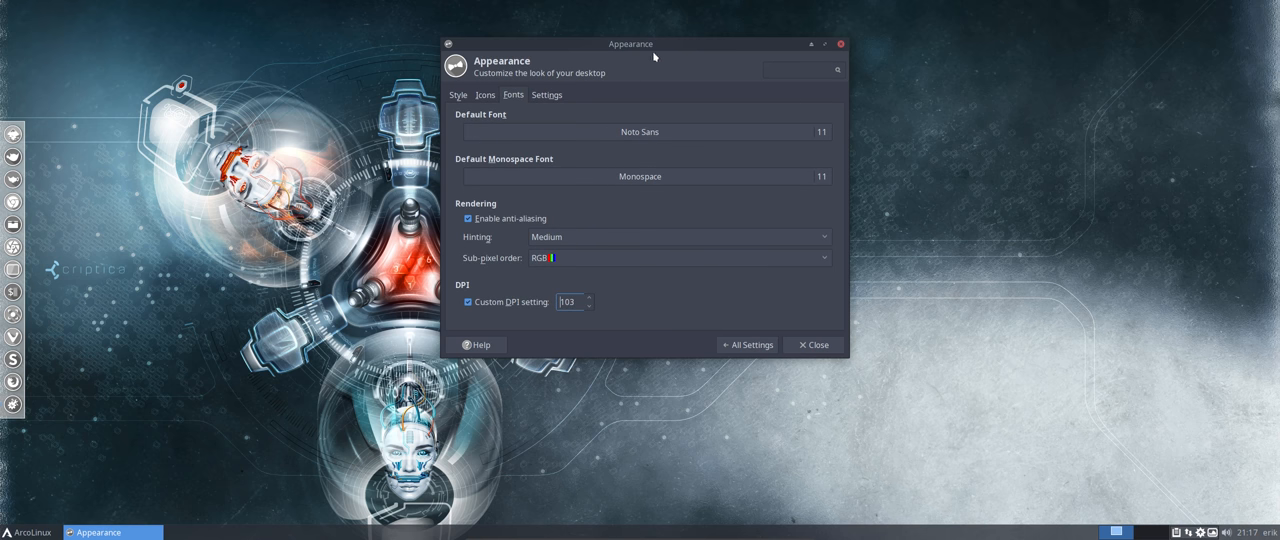
# Raise the custom DPI value from 96 to 110 so interface text renders larger
pyautogui.moveTo(656, 50); pyautogui.dragTo(460, 42)
pyautogui.click(28, 532)
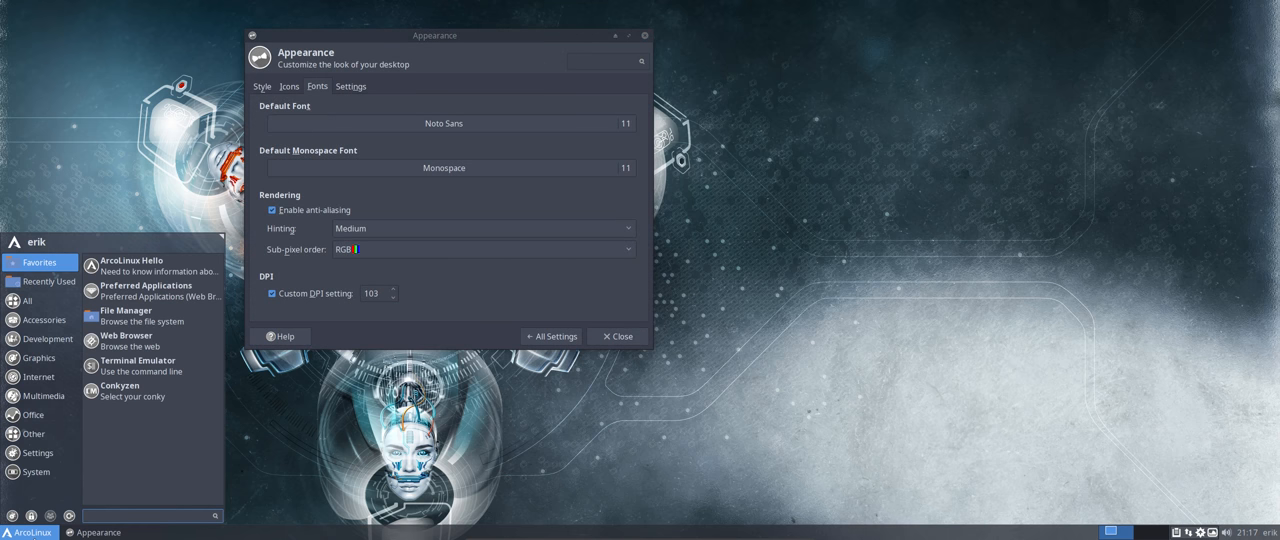
pyautogui.click(391, 292)
pyautogui.scroll(2, 395, 291)
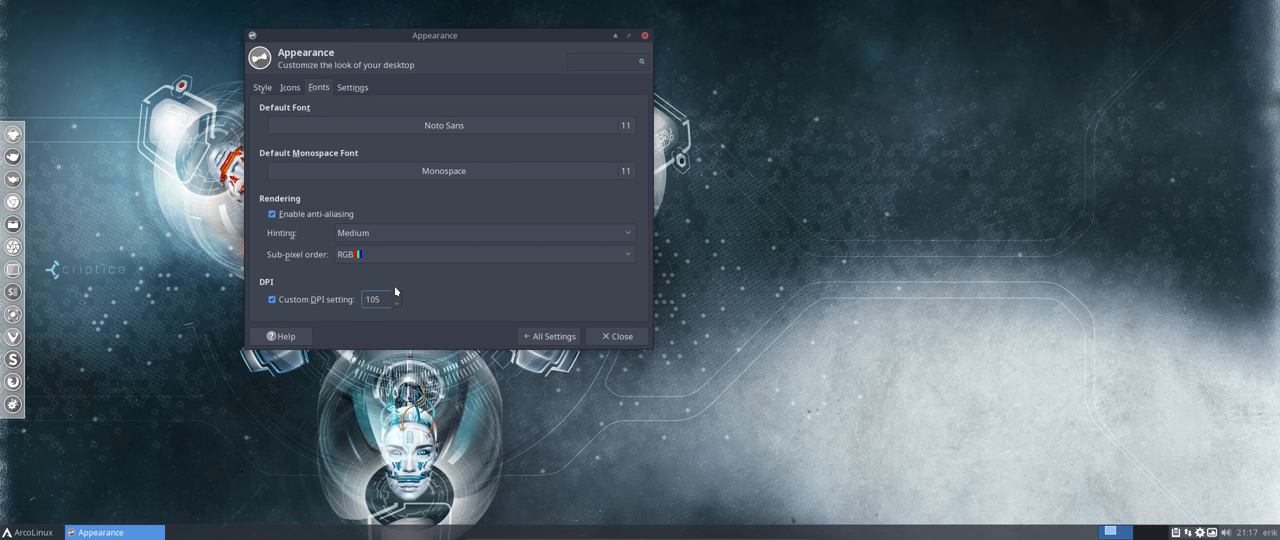
pyautogui.scroll(3, 394, 297)
pyautogui.scroll(1, 399, 298)
pyautogui.scroll(1, 401, 298)
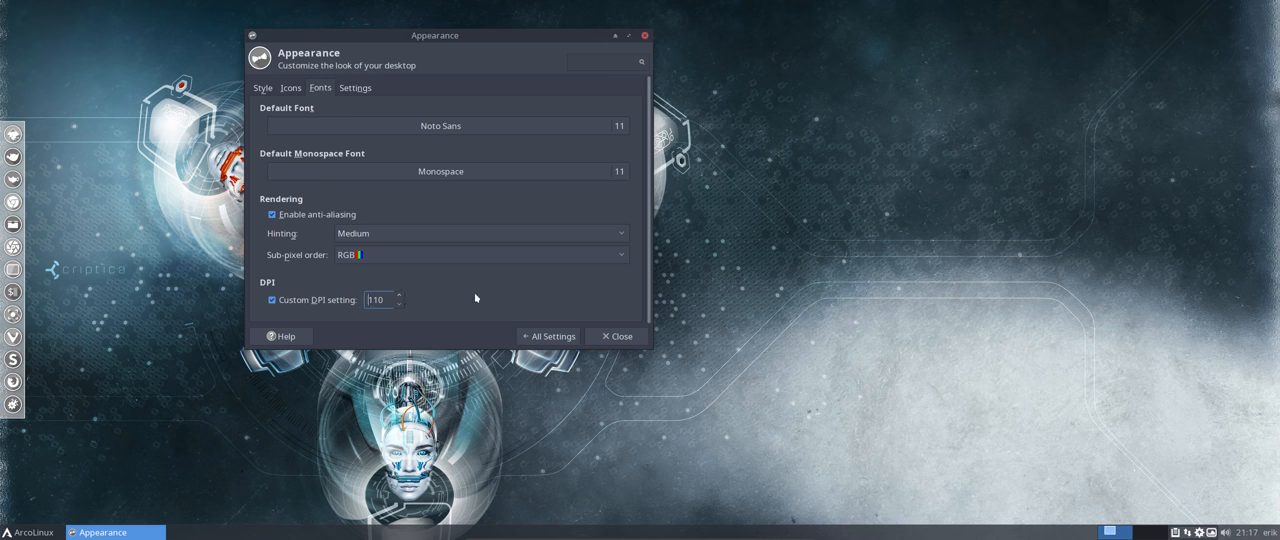
pyautogui.click(32, 532)
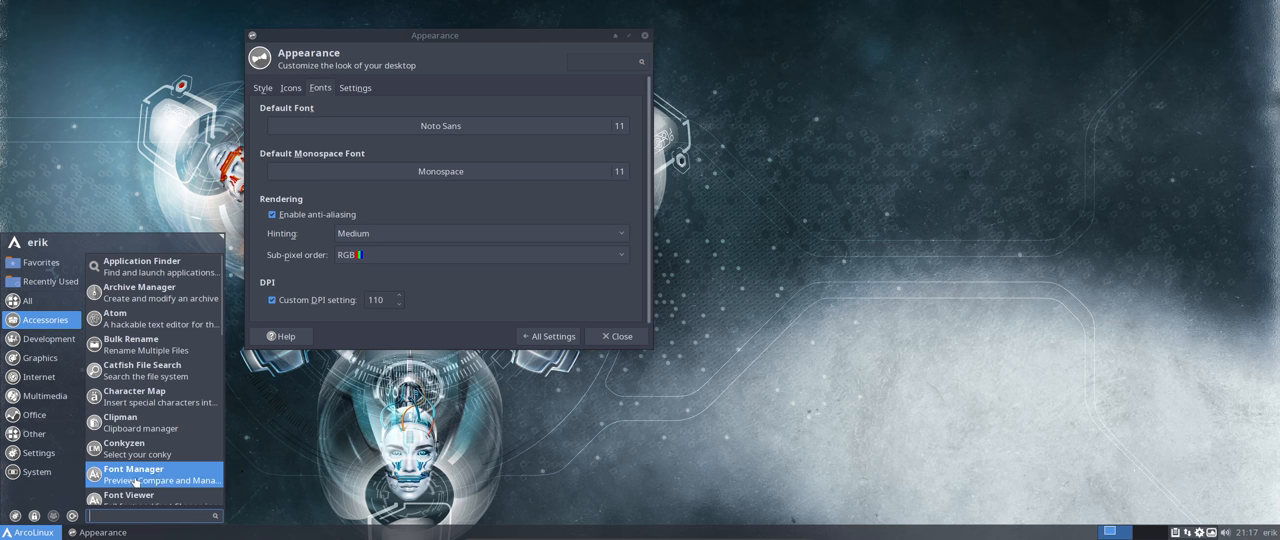
# Try the Surfn Orange icon theme, check the app menu, and return to the Icons list
pyautogui.click(291, 88)
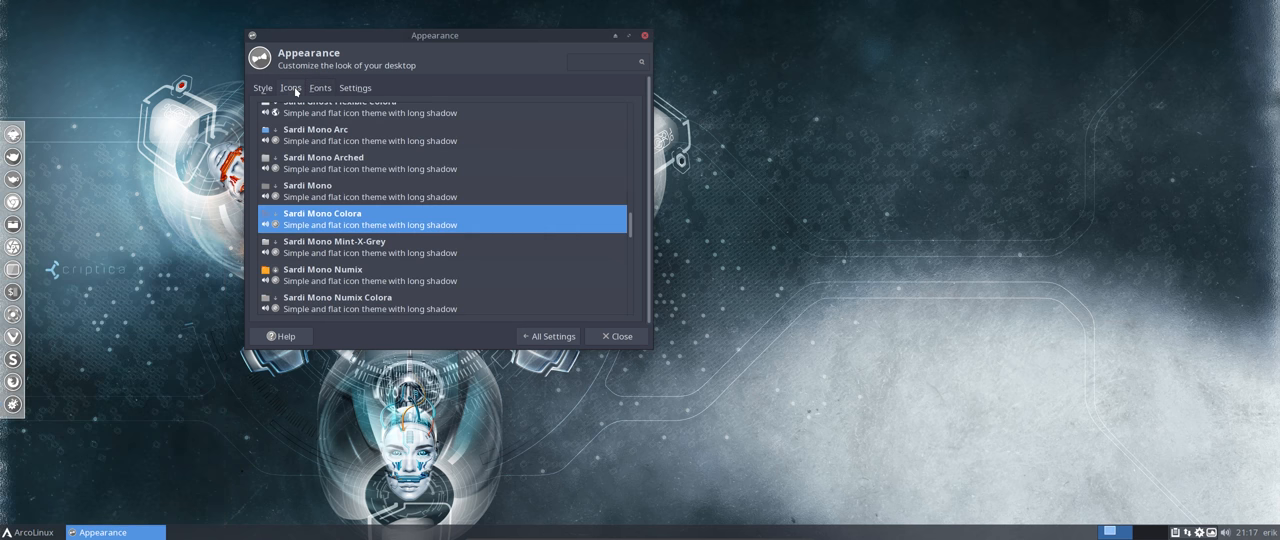
pyautogui.scroll(-10, 306, 208)
pyautogui.scroll(-5, 308, 240)
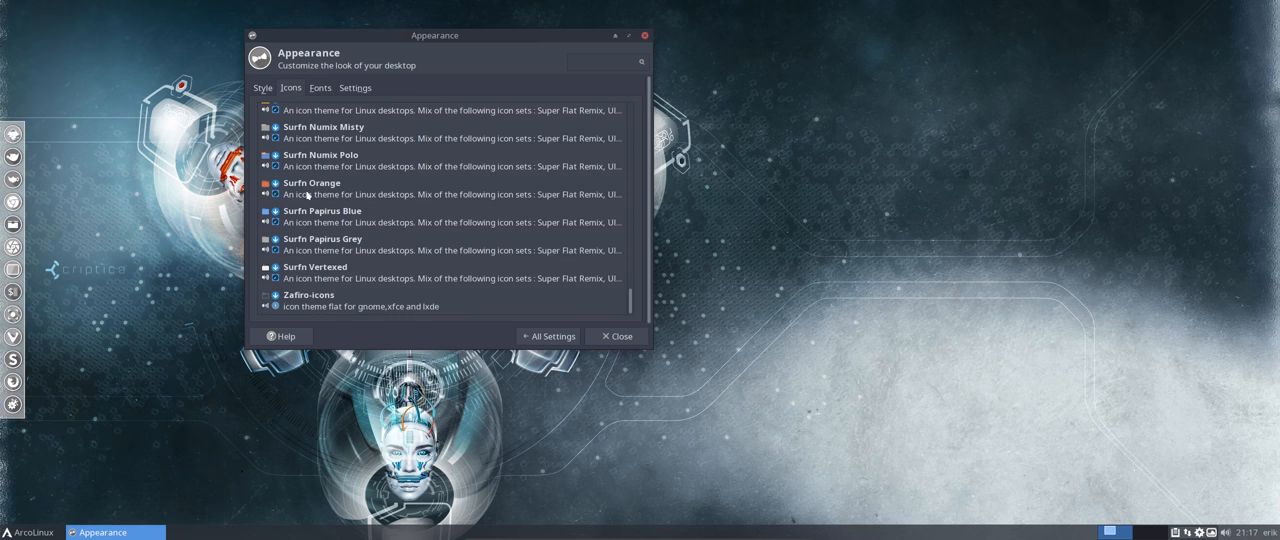
pyautogui.click(310, 190)
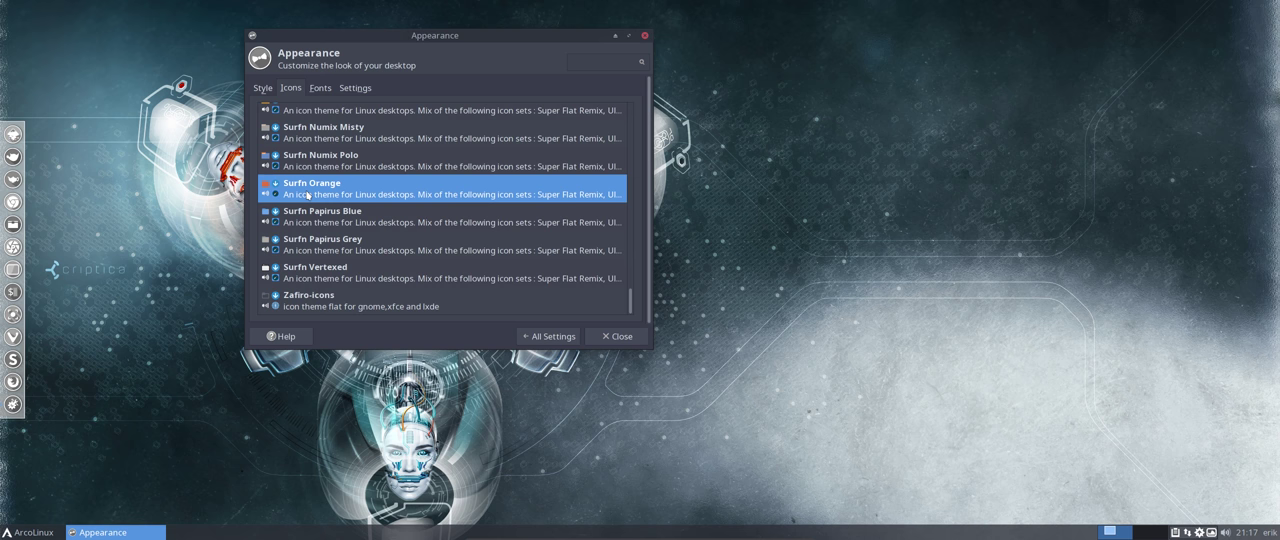
pyautogui.click(548, 337)
pyautogui.click(50, 531)
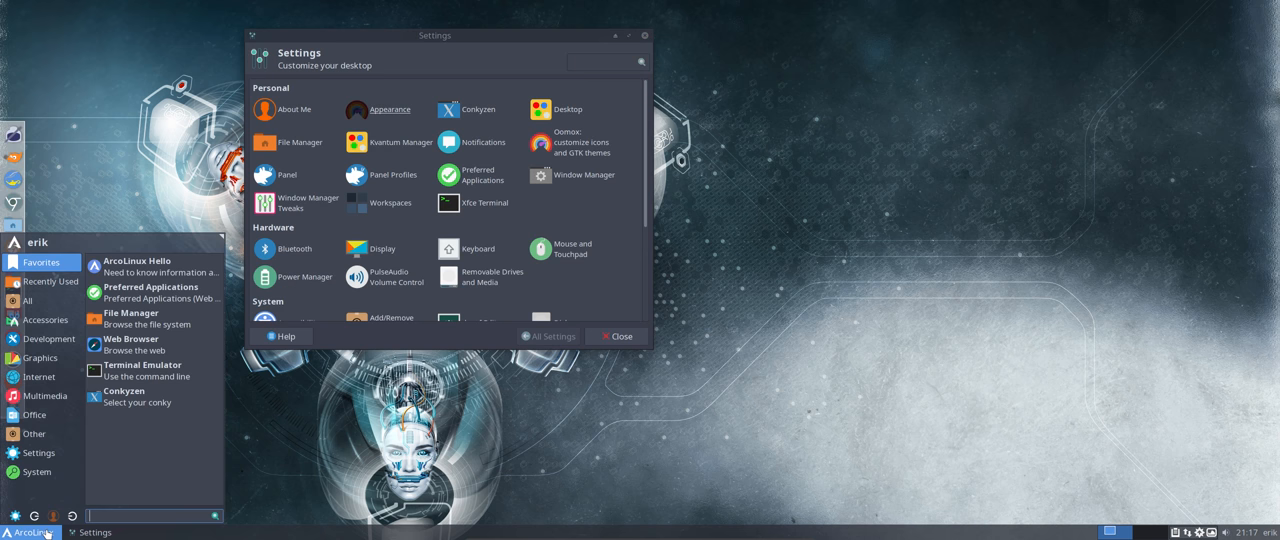
pyautogui.click(40, 471)
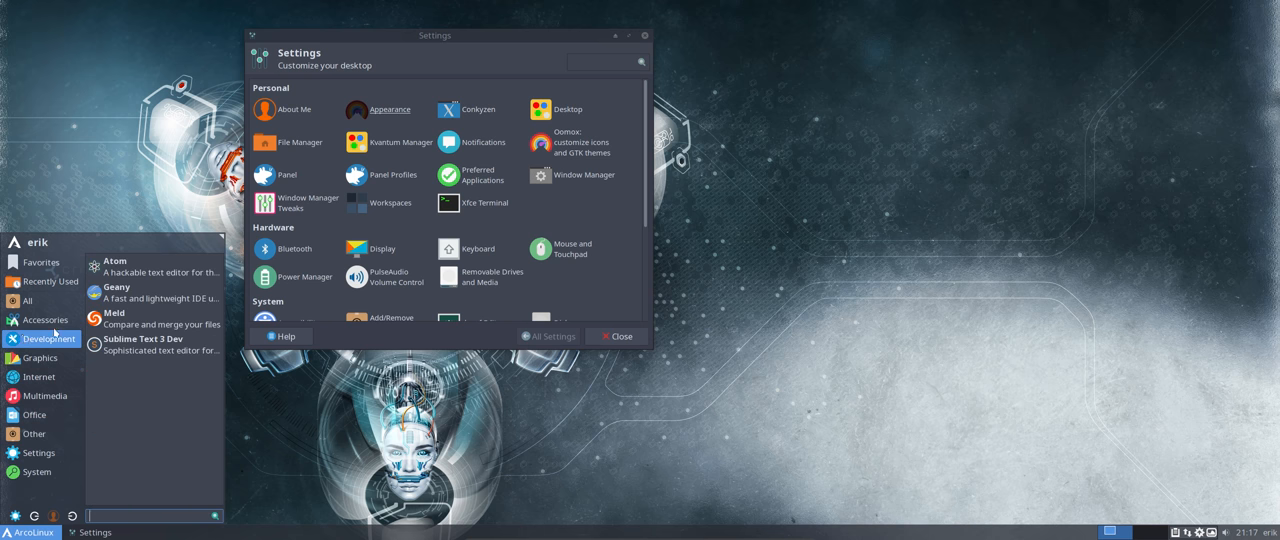
pyautogui.click(397, 113)
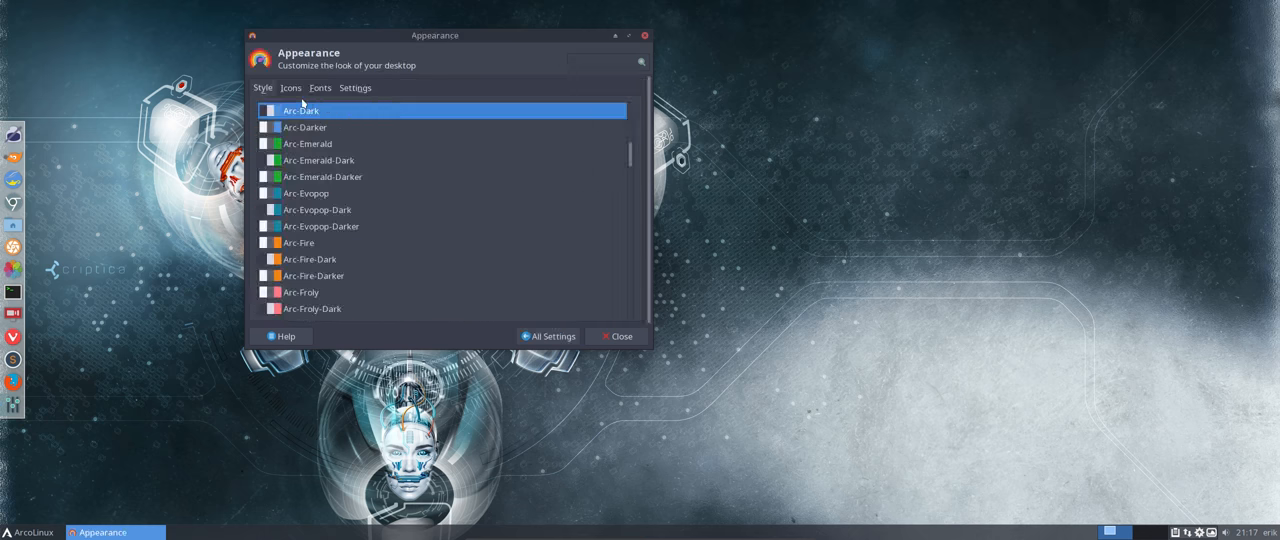
pyautogui.click(291, 89)
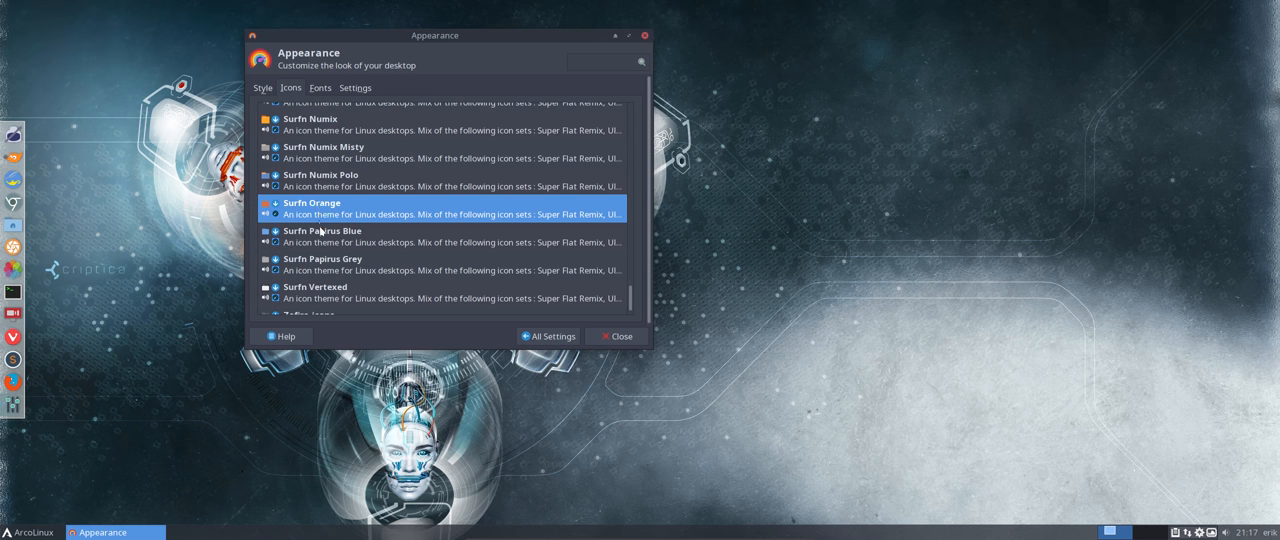
pyautogui.scroll(-1, 321, 231)
pyautogui.scroll(2, 321, 231)
pyautogui.scroll(5, 321, 231)
pyautogui.scroll(3, 321, 231)
pyautogui.scroll(3, 321, 231)
# Try Paper-Mono-Dark and Numix Circle Light, settle on Arc, and move the window right
pyautogui.click(316, 182)
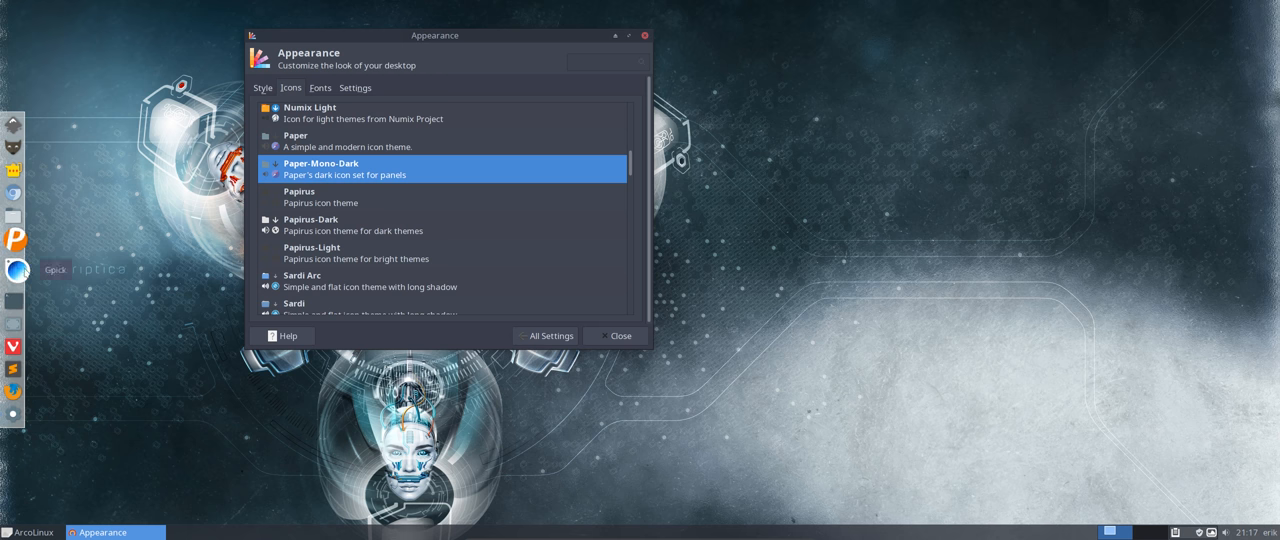
pyautogui.scroll(3, 331, 240)
pyautogui.click(319, 261)
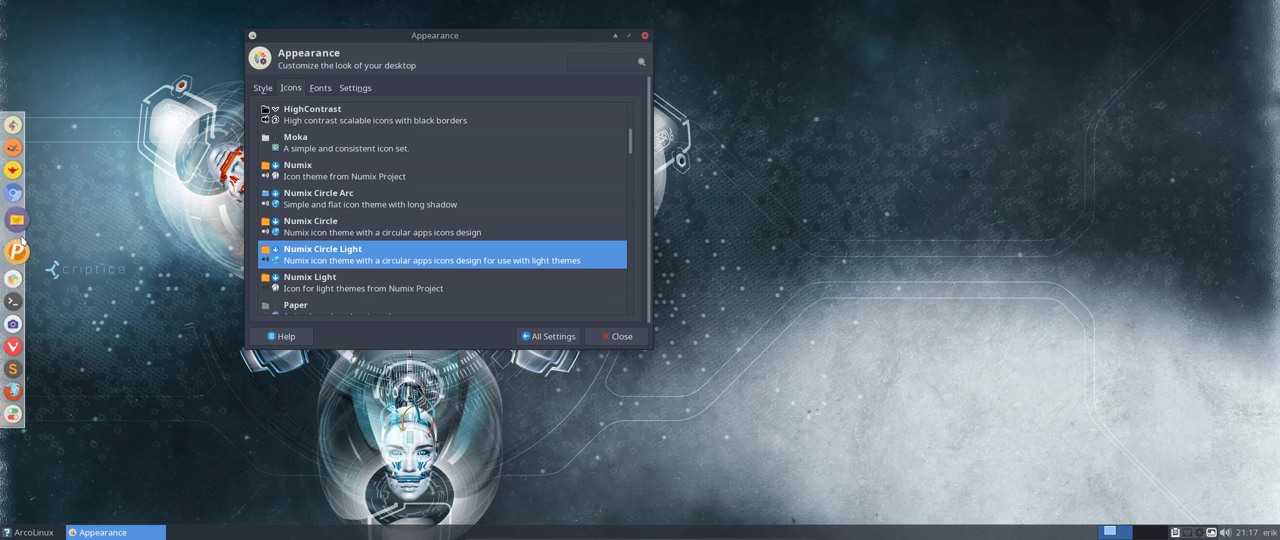
pyautogui.click(6, 533)
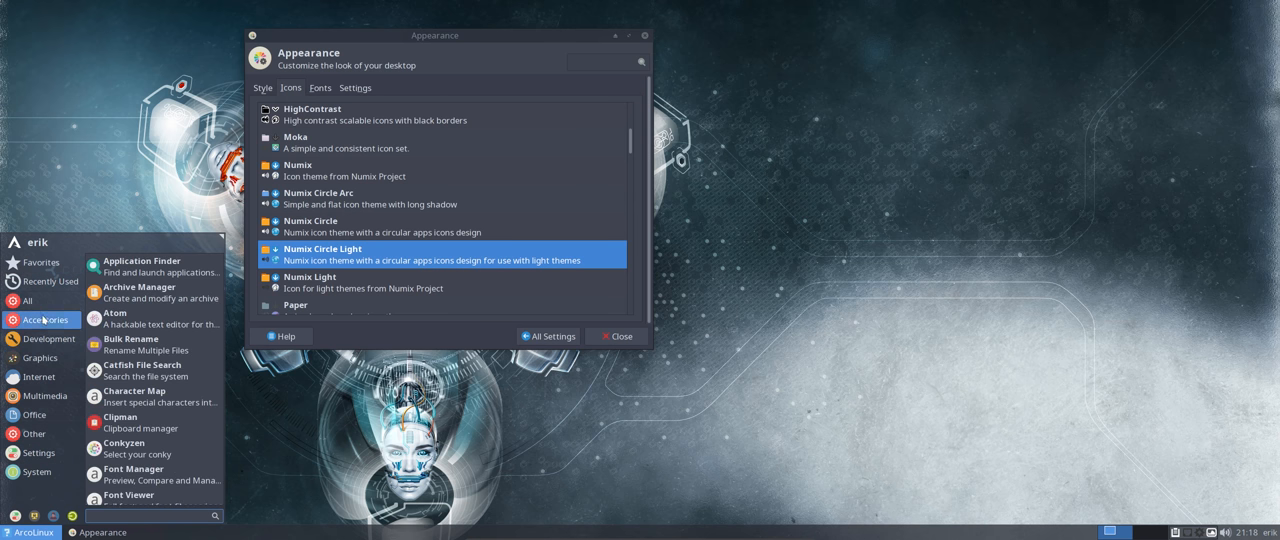
pyautogui.click(428, 190)
pyautogui.scroll(5, 497, 220)
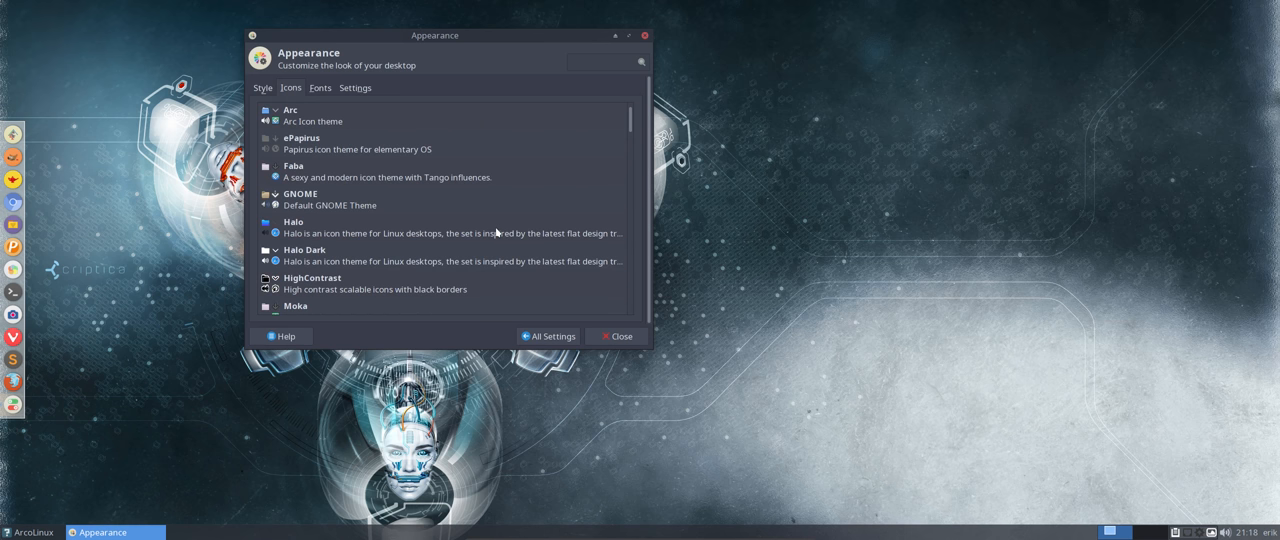
pyautogui.click(345, 152)
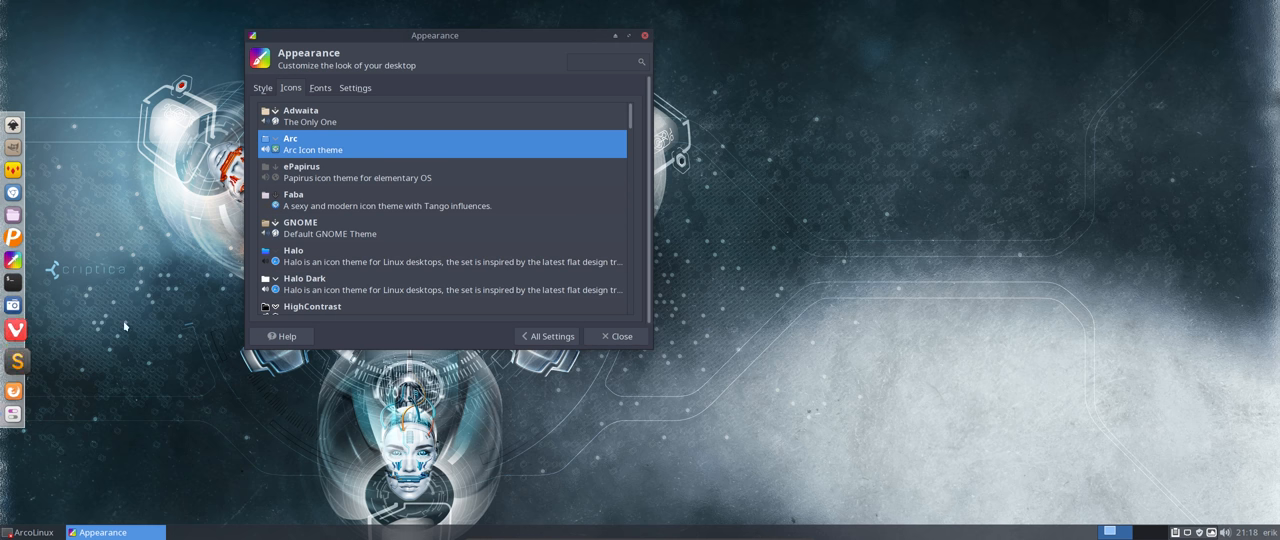
pyautogui.moveTo(529, 36); pyautogui.dragTo(1138, 32)
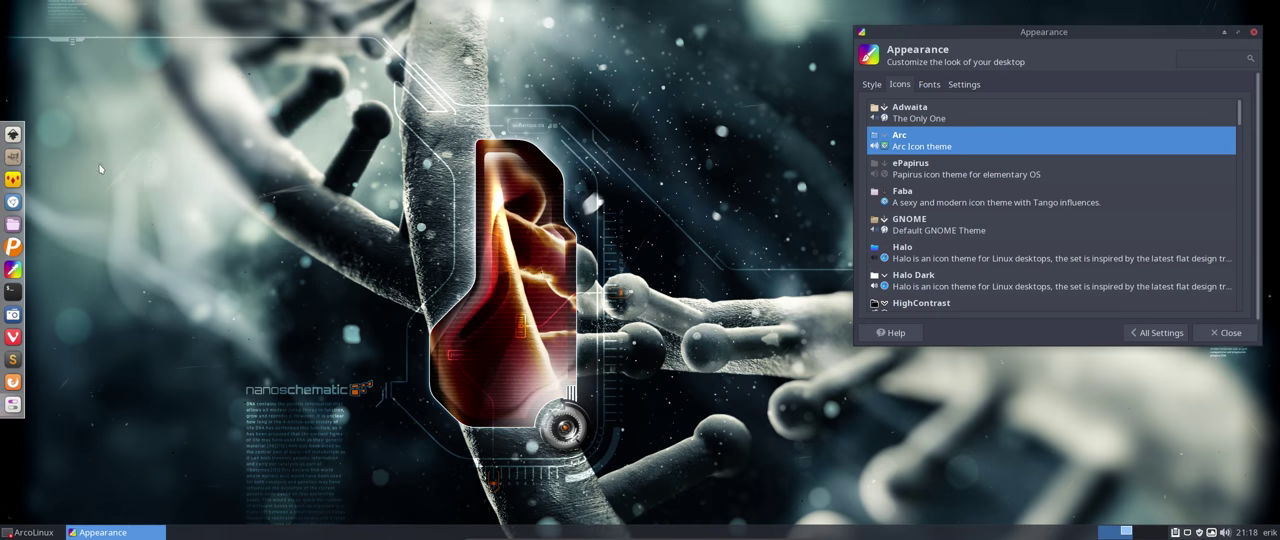
# Open Thunar from the desktop and navigate to /usr/share/icons
pyautogui.rightClick(100, 169)
pyautogui.click(122, 174)
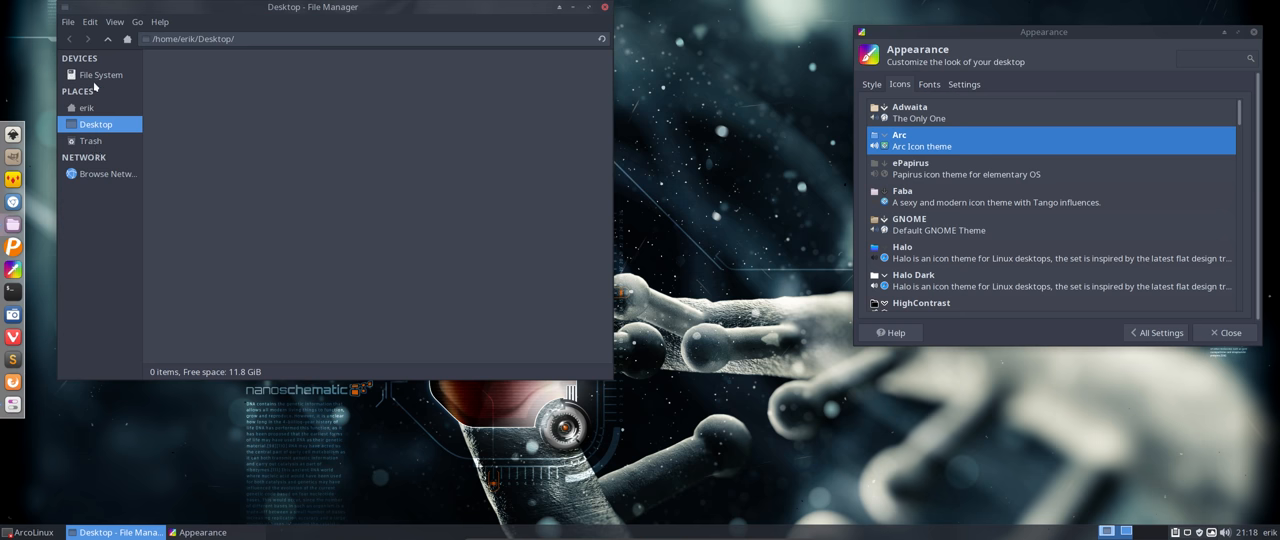
pyautogui.click(98, 76)
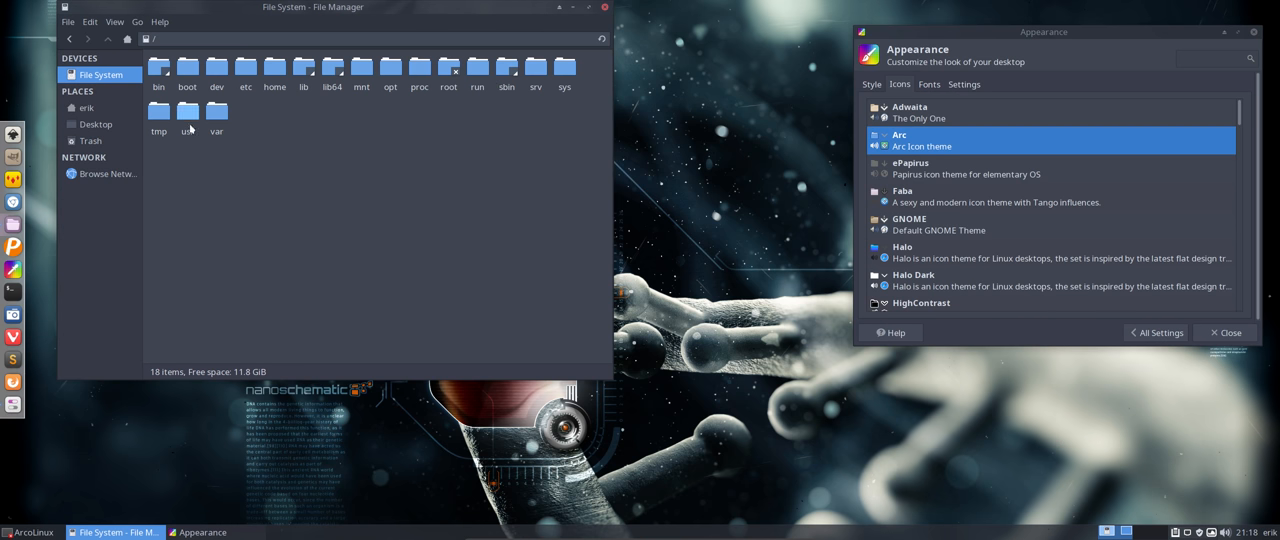
pyautogui.doubleClick(188, 126)
pyautogui.write('share')
pyautogui.press('Return')
pyautogui.write('icons')
pyautogui.press('Return')
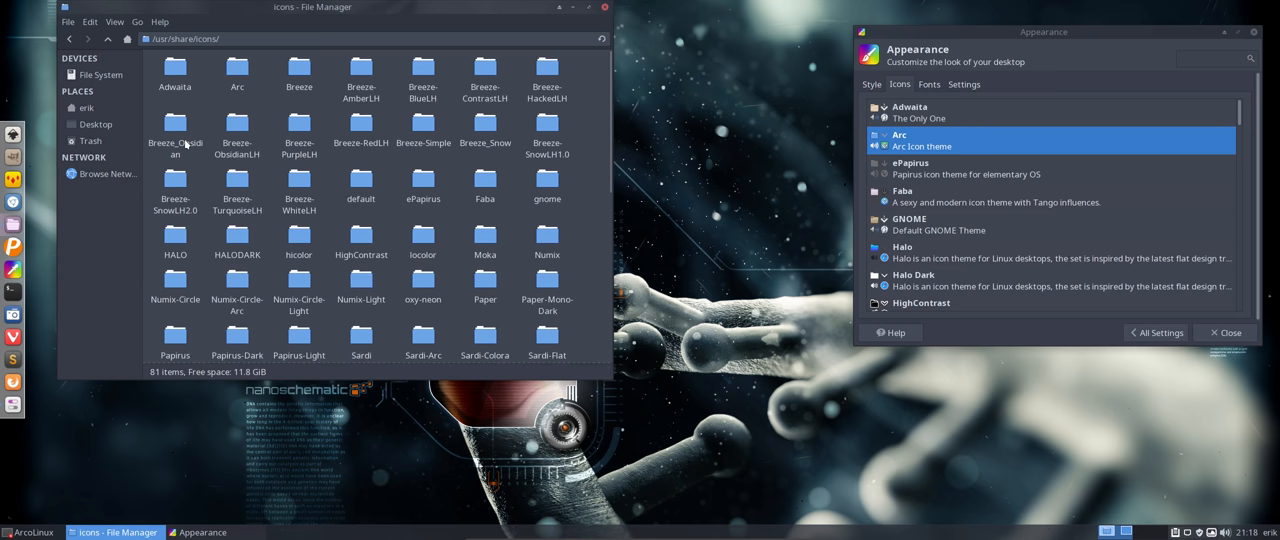
pyautogui.scroll(-1, 185, 143)
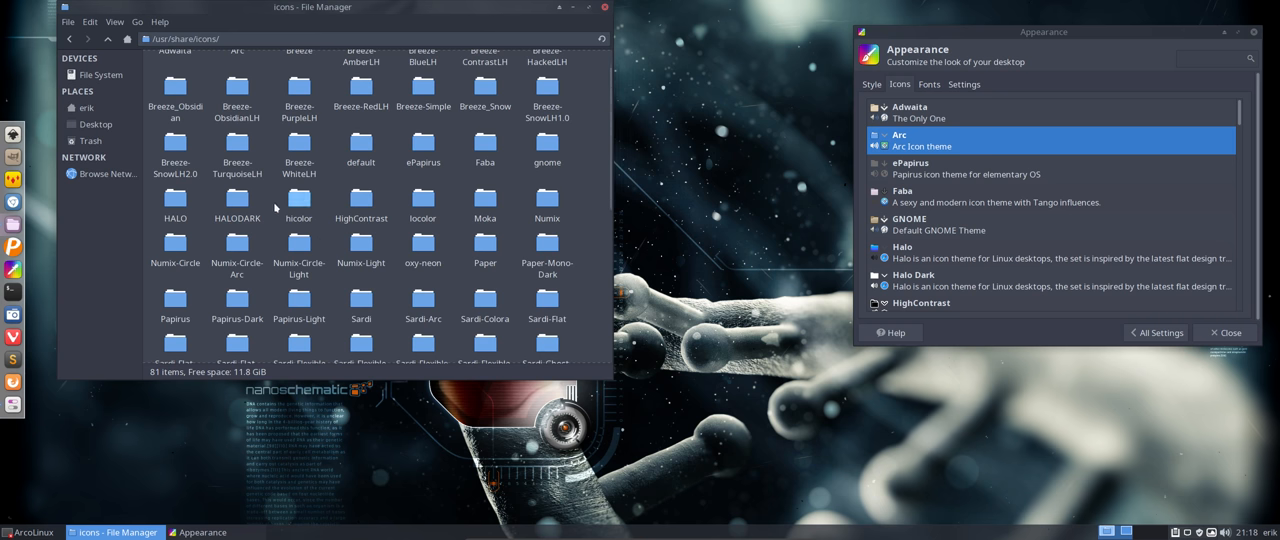
pyautogui.scroll(1, 275, 200)
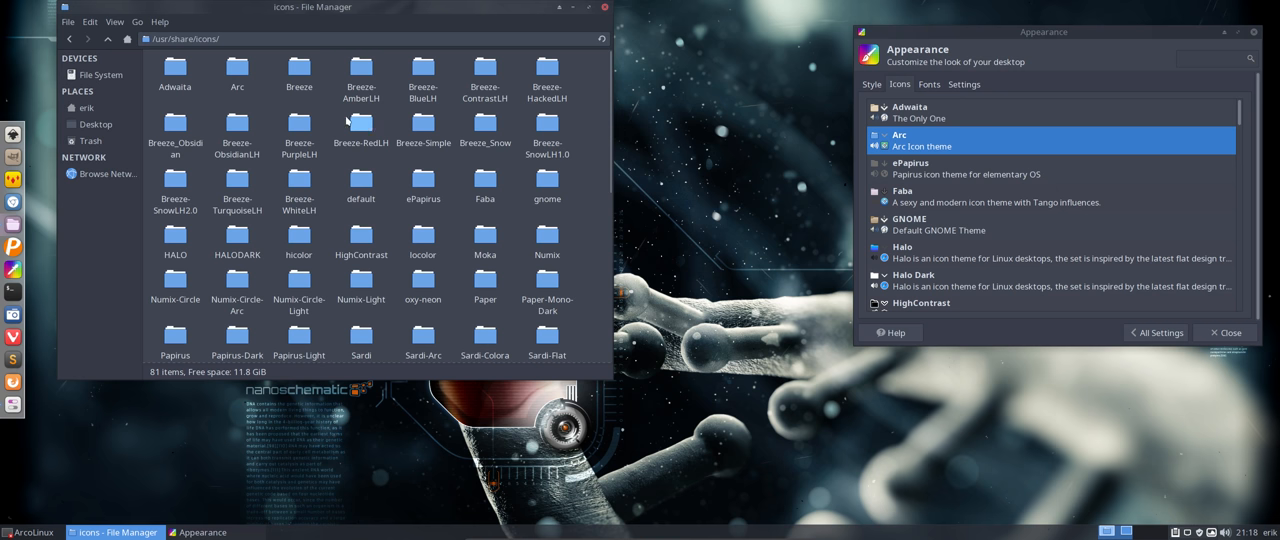
# Browse the Breeze folder and Arc's 16 and 24 pixel app icon folders, then go back up
pyautogui.doubleClick(300, 70)
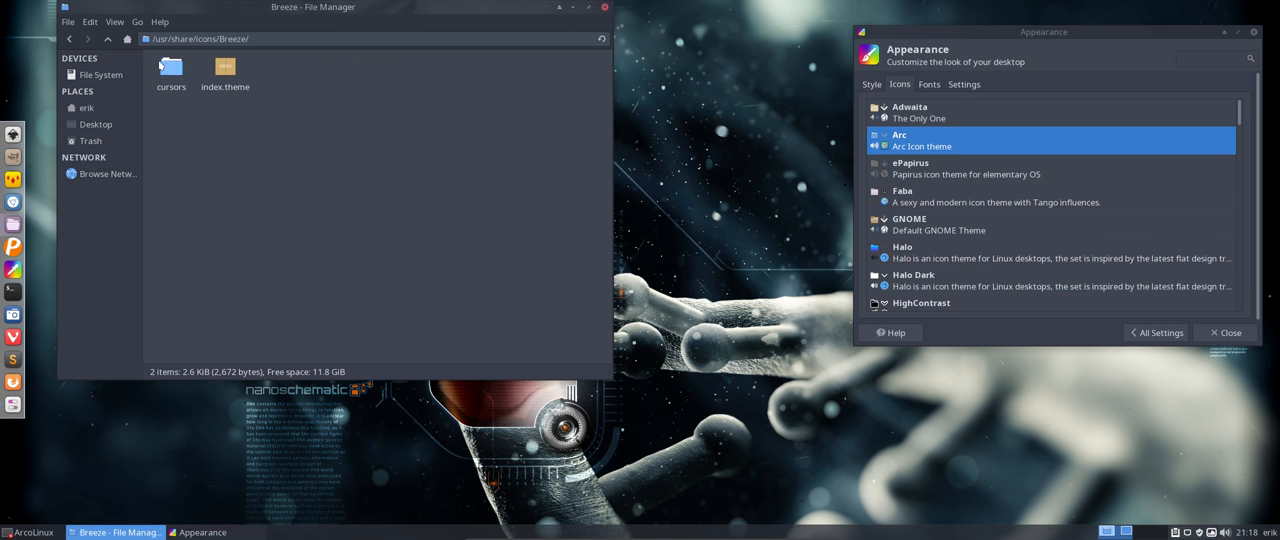
pyautogui.click(107, 38)
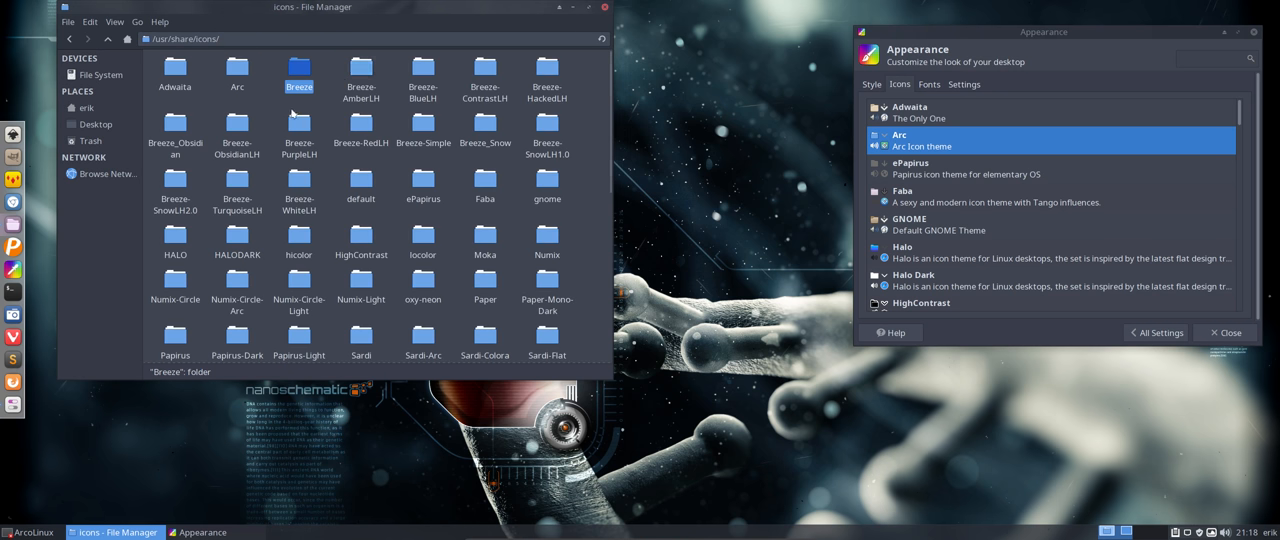
pyautogui.doubleClick(237, 68)
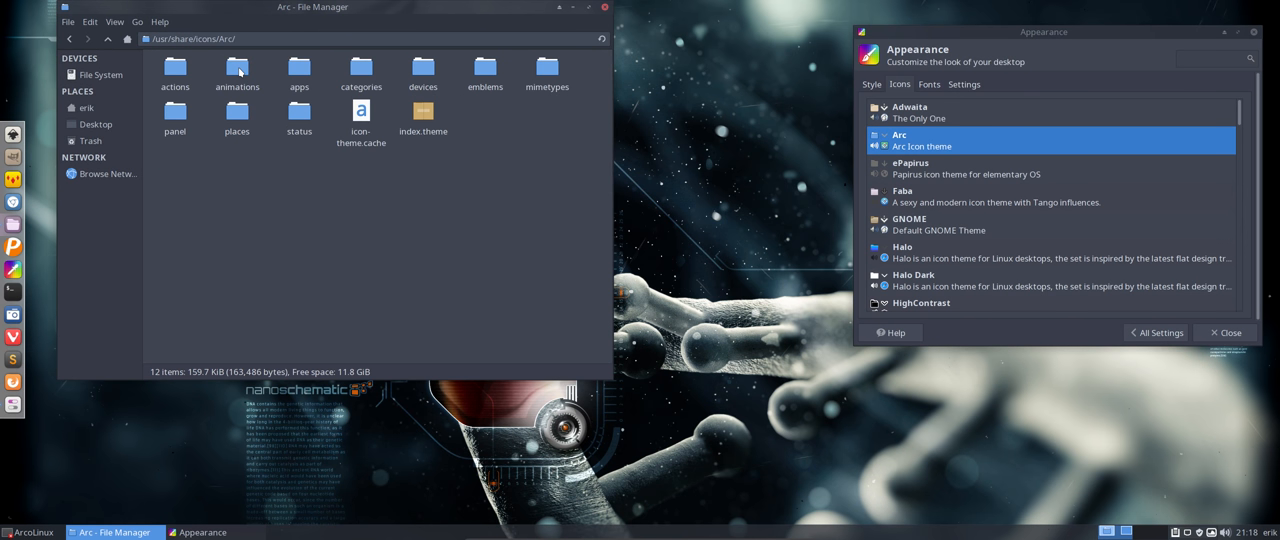
pyautogui.doubleClick(299, 68)
pyautogui.doubleClick(165, 70)
pyautogui.click(107, 39)
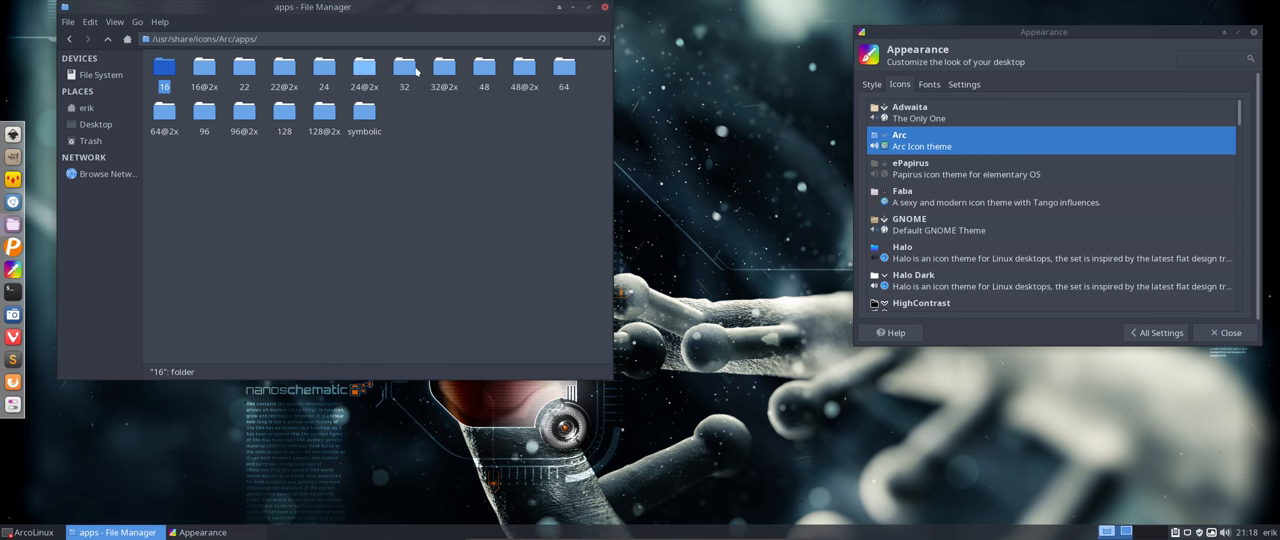
pyautogui.doubleClick(324, 70)
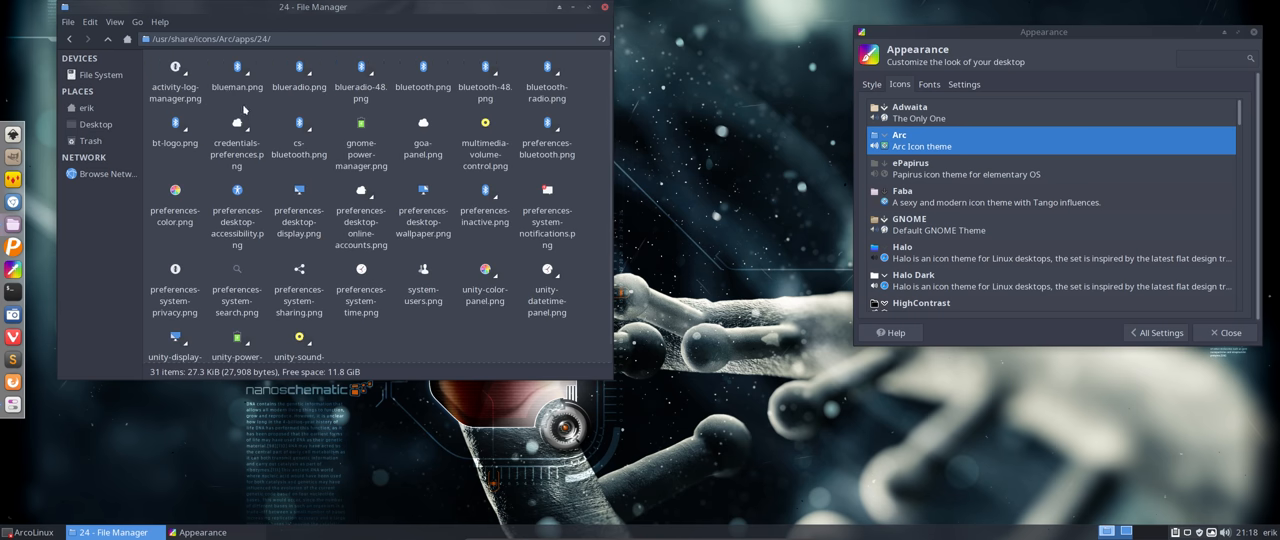
pyautogui.scroll(-1, 278, 251)
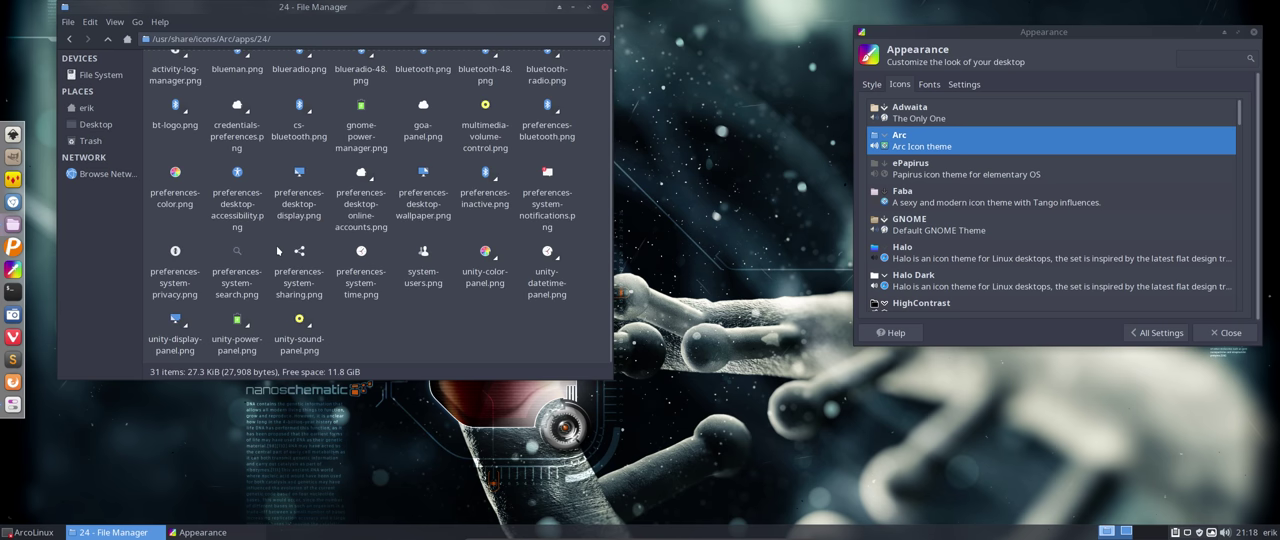
pyautogui.click(107, 39)
pyautogui.click(107, 39)
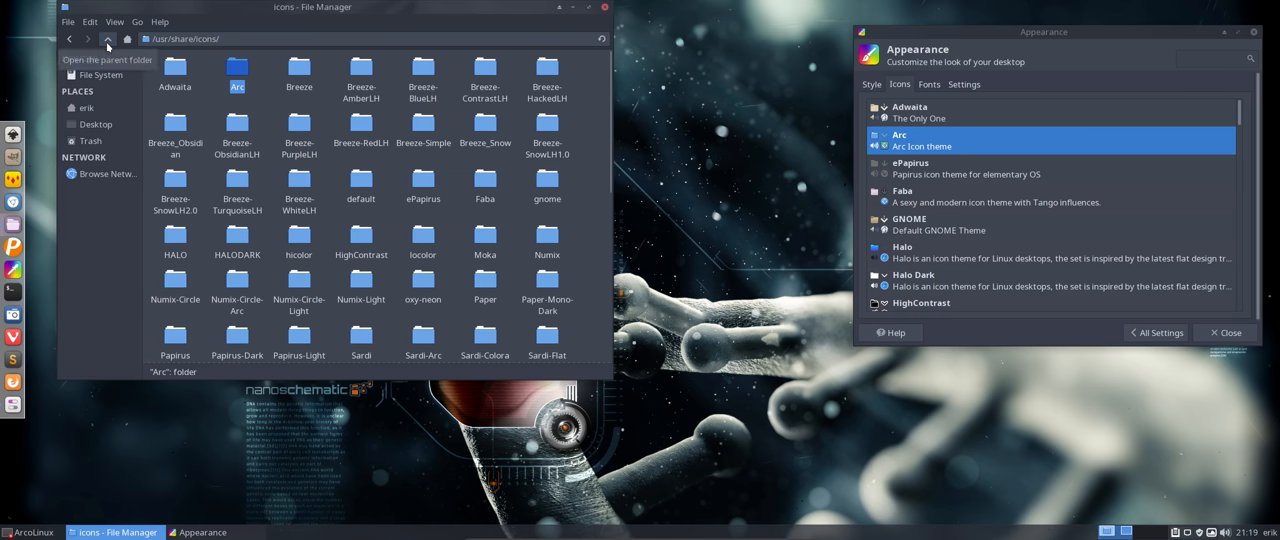
# Browse Faba's 24x24 apps icons and return to the /usr/share/icons theme folder
pyautogui.doubleClick(484, 185)
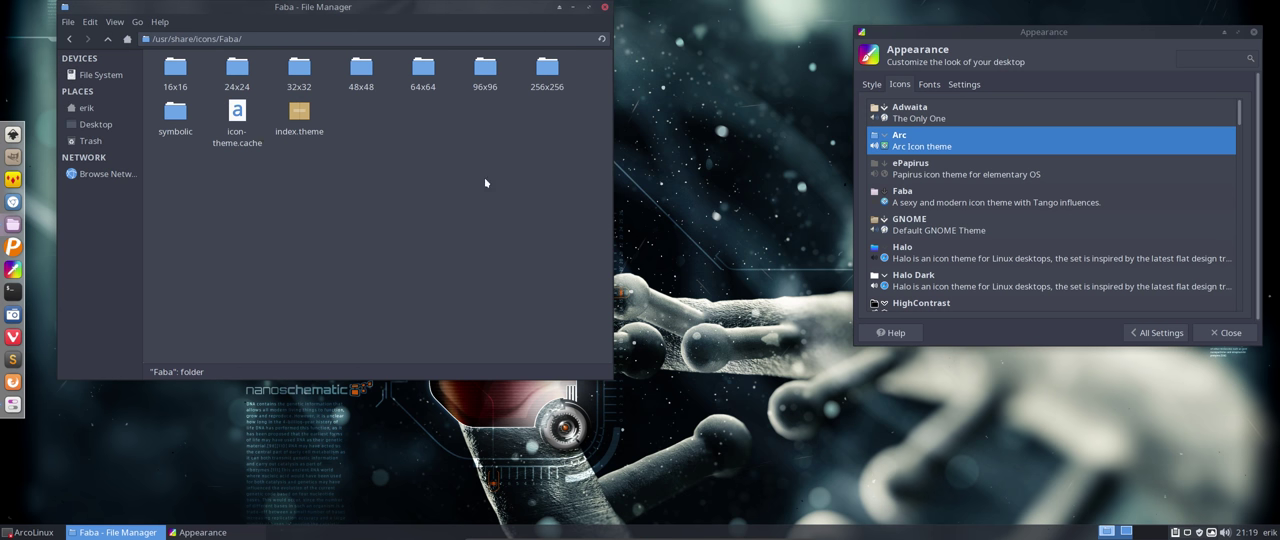
pyautogui.doubleClick(240, 75)
pyautogui.doubleClick(268, 70)
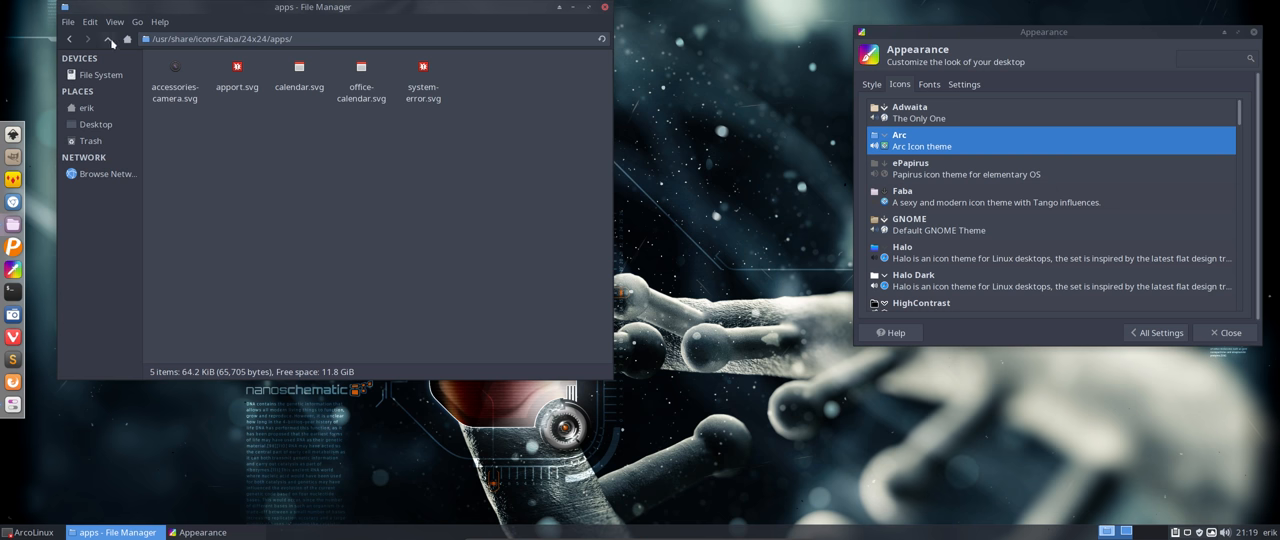
pyautogui.click(108, 39)
pyautogui.click(108, 39)
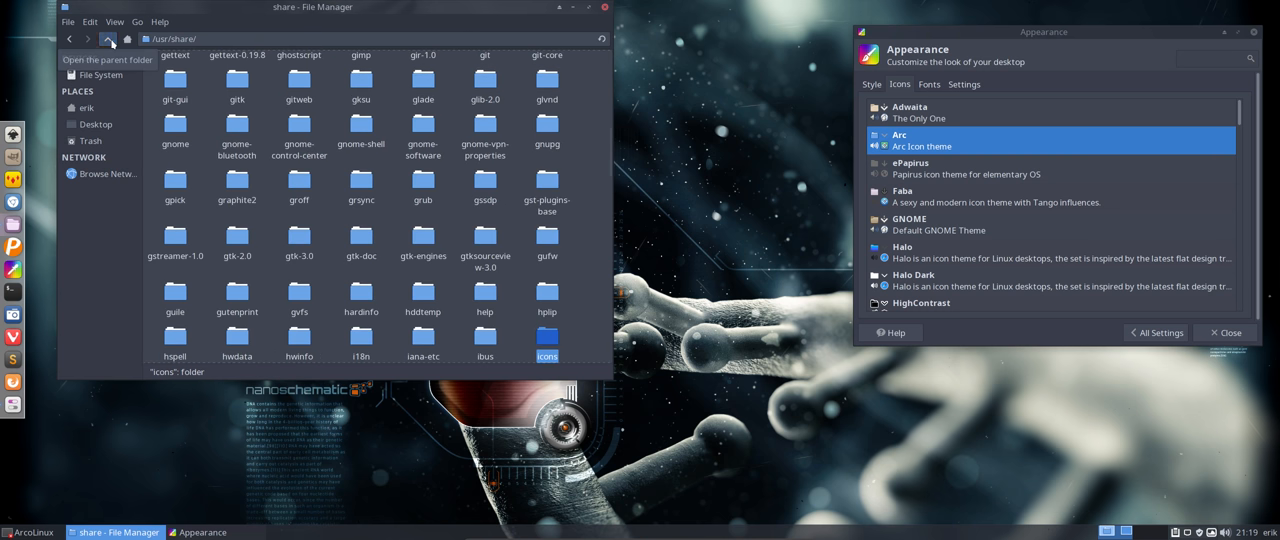
pyautogui.doubleClick(556, 343)
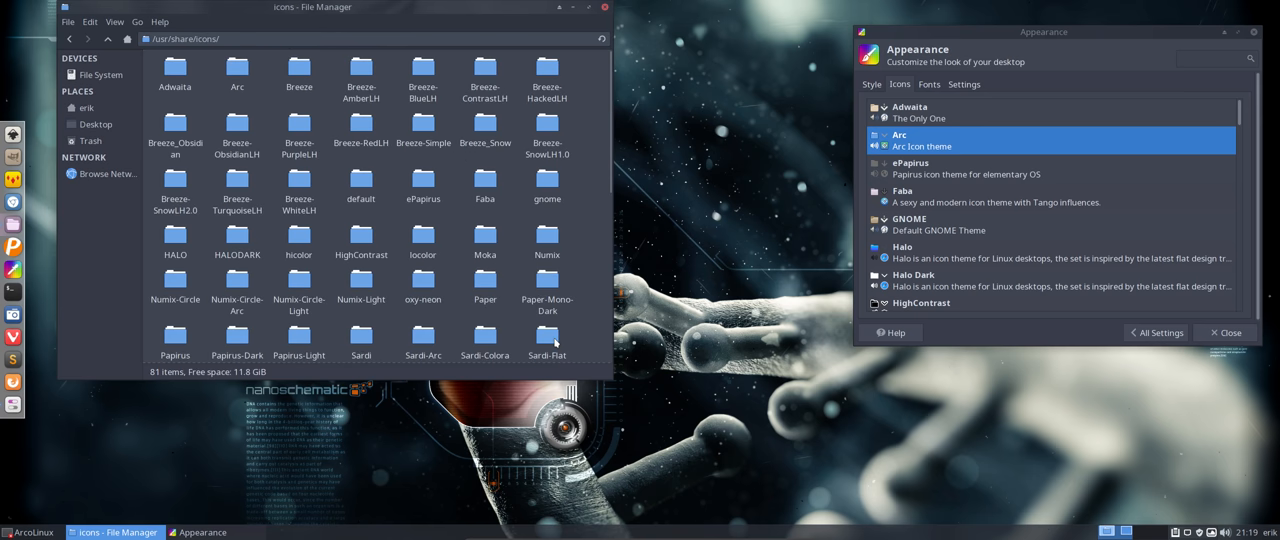
# Apply Adwaita, then arrow down through Arc, ePapirus, Faba, GNOME and Halo
pyautogui.click(912, 116)
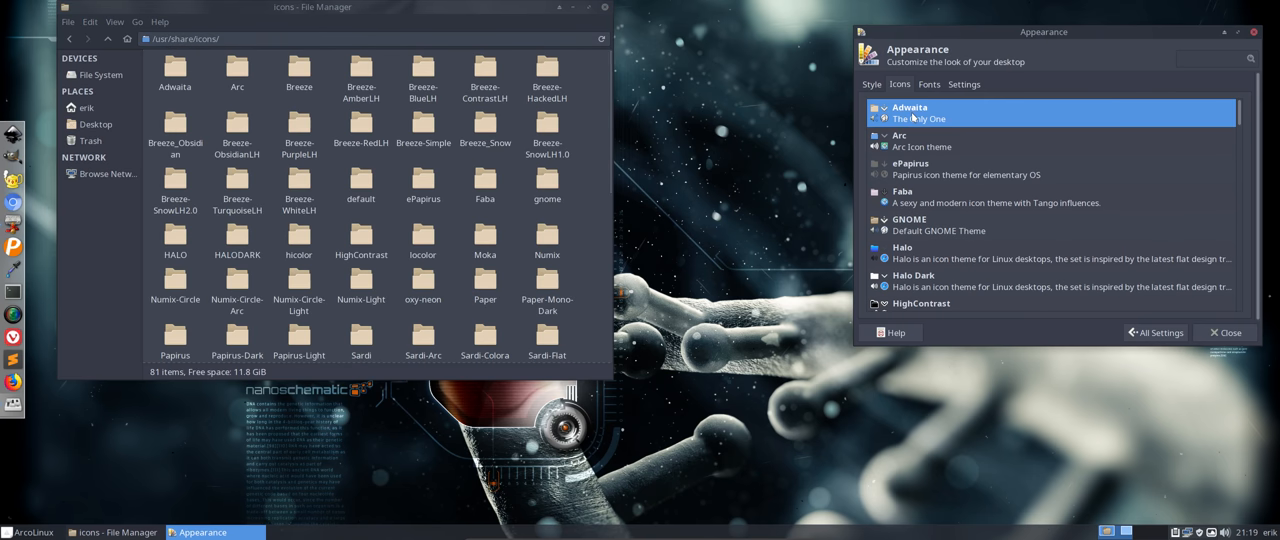
pyautogui.press('Down')
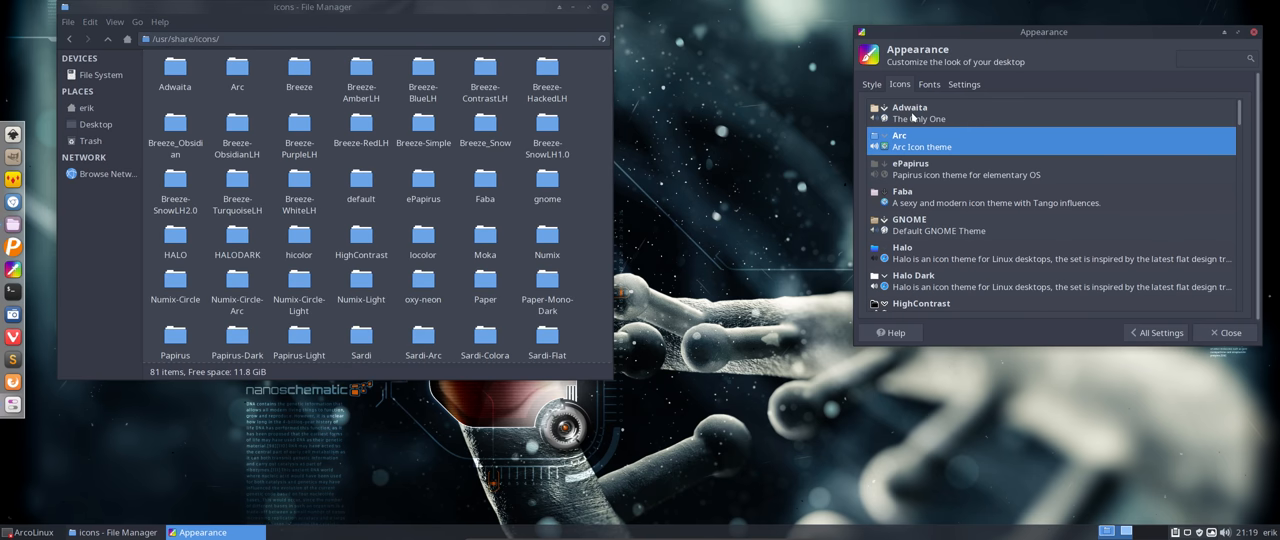
pyautogui.press('Down')
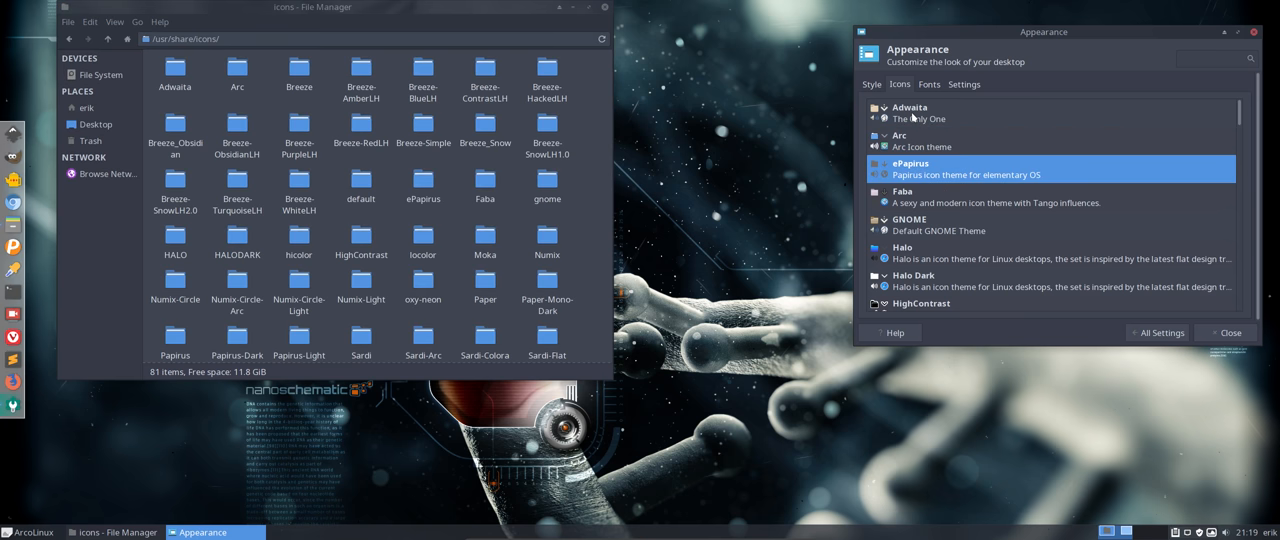
pyautogui.press('Down')
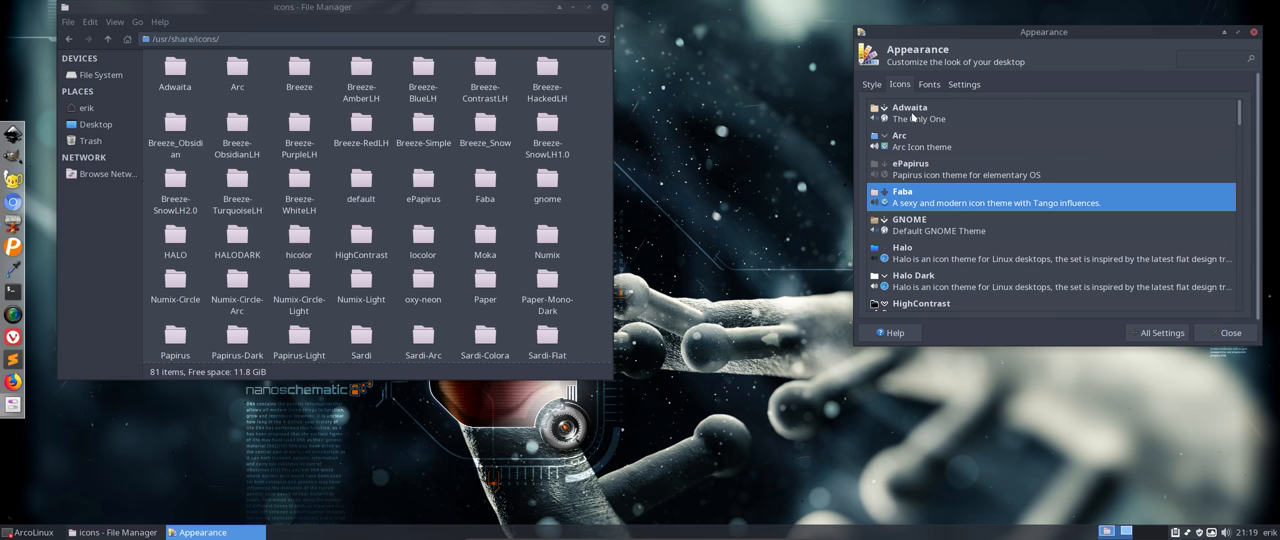
pyautogui.press('Down')
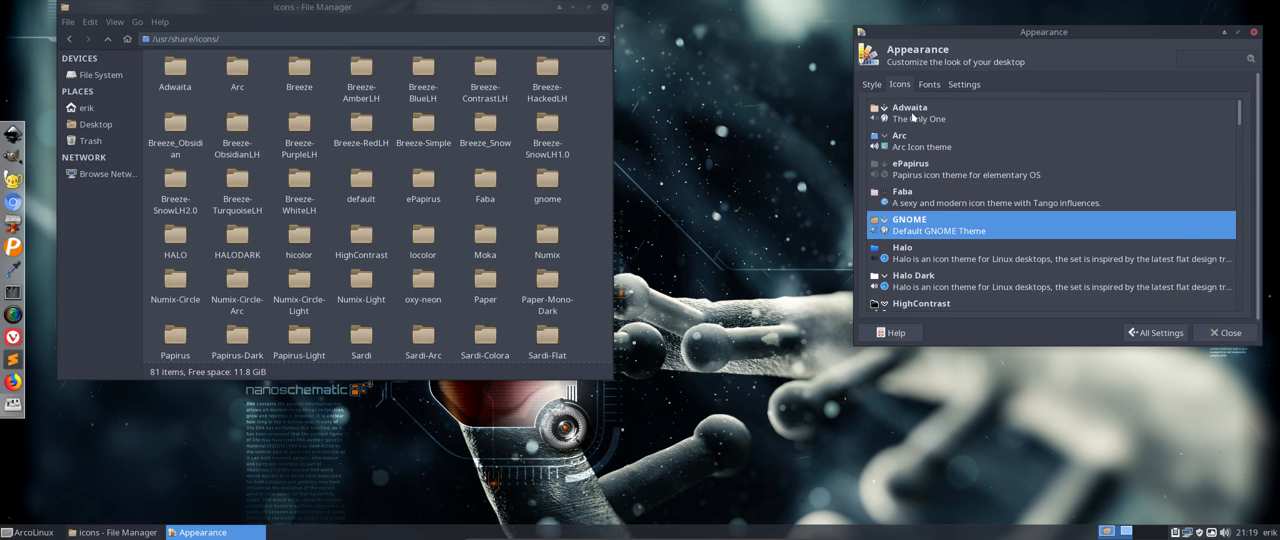
pyautogui.press('Down')
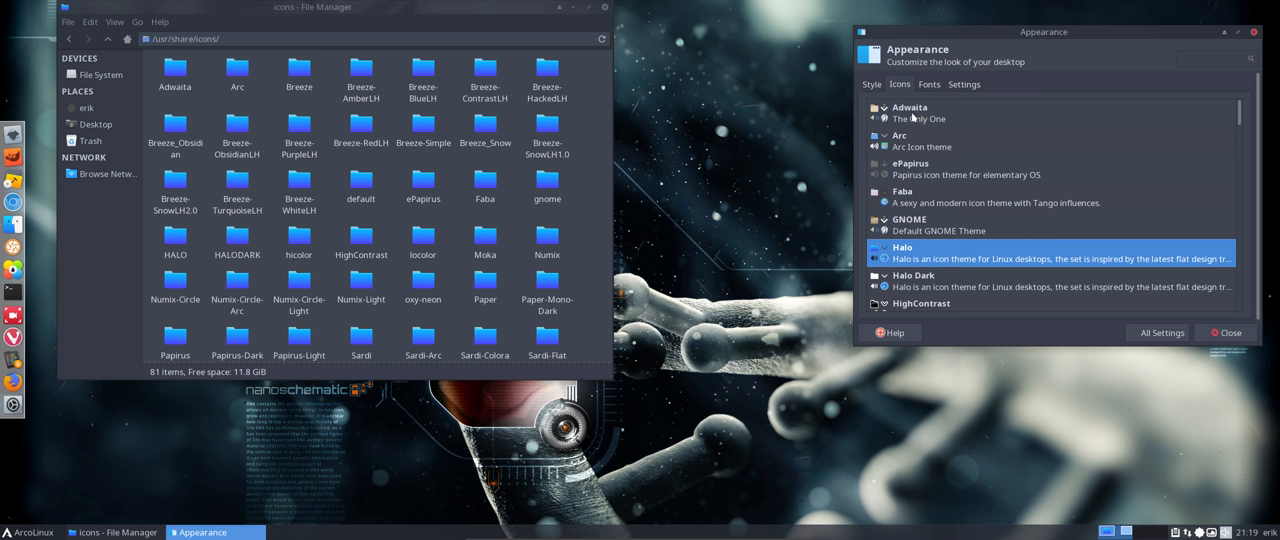
# Continue through Halo Dark, Moka and the Numix variants until Paper is applied
pyautogui.press('Down')
pyautogui.press('Down')
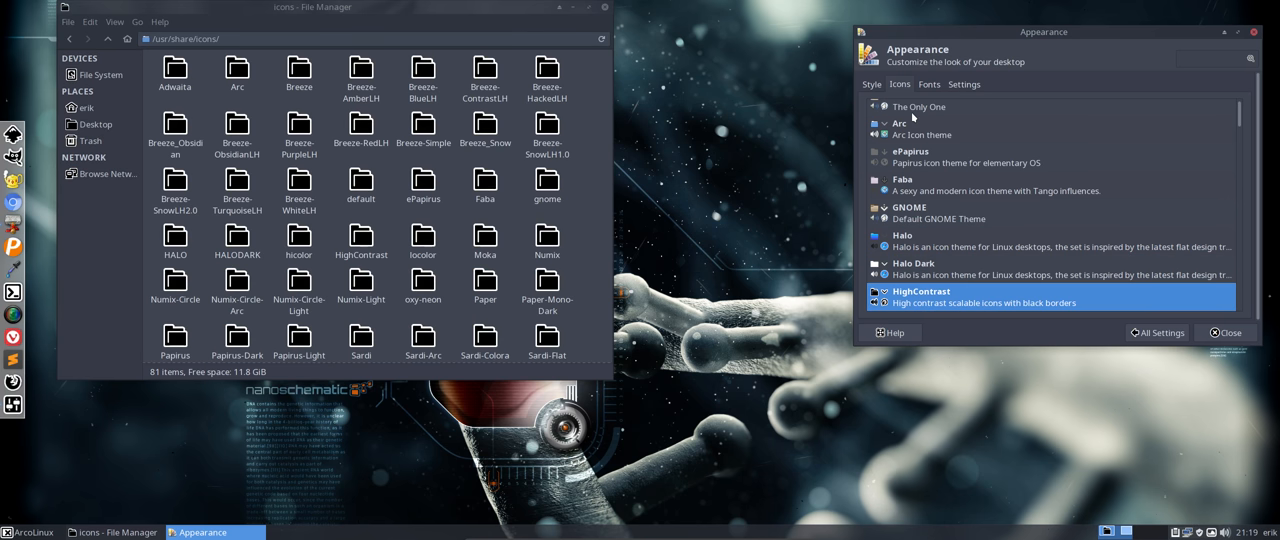
pyautogui.press('Down')
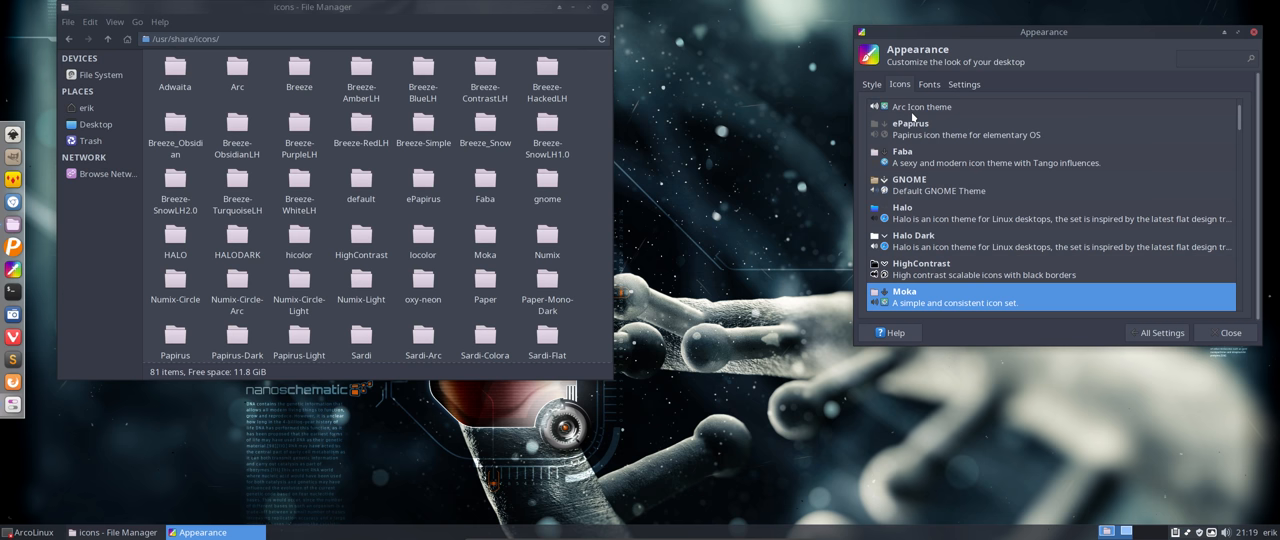
pyautogui.press('Down')
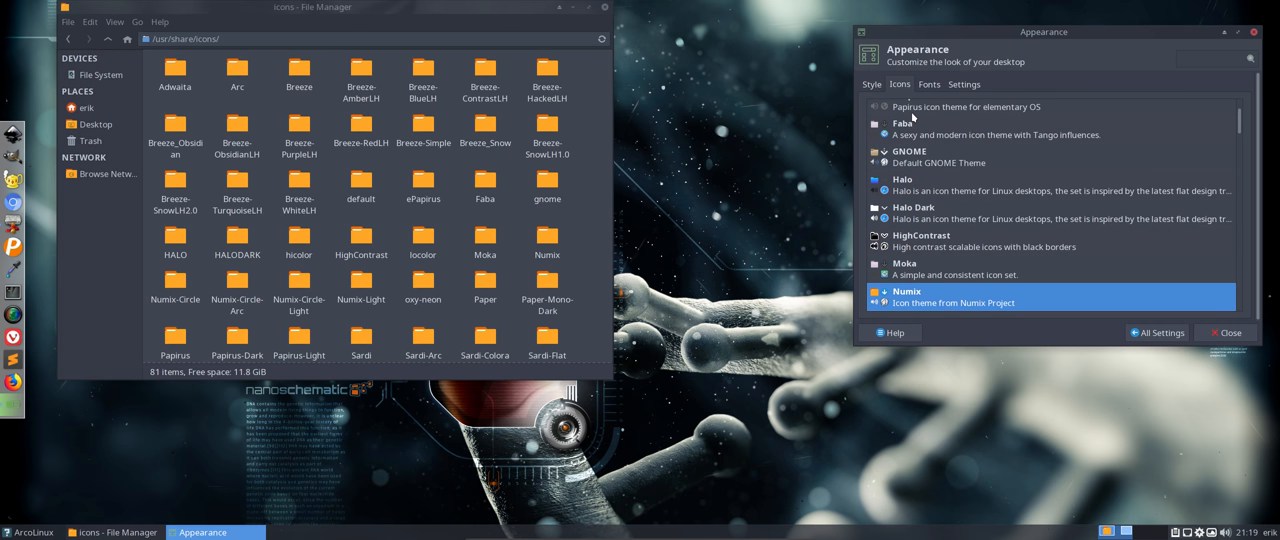
pyautogui.press('Down')
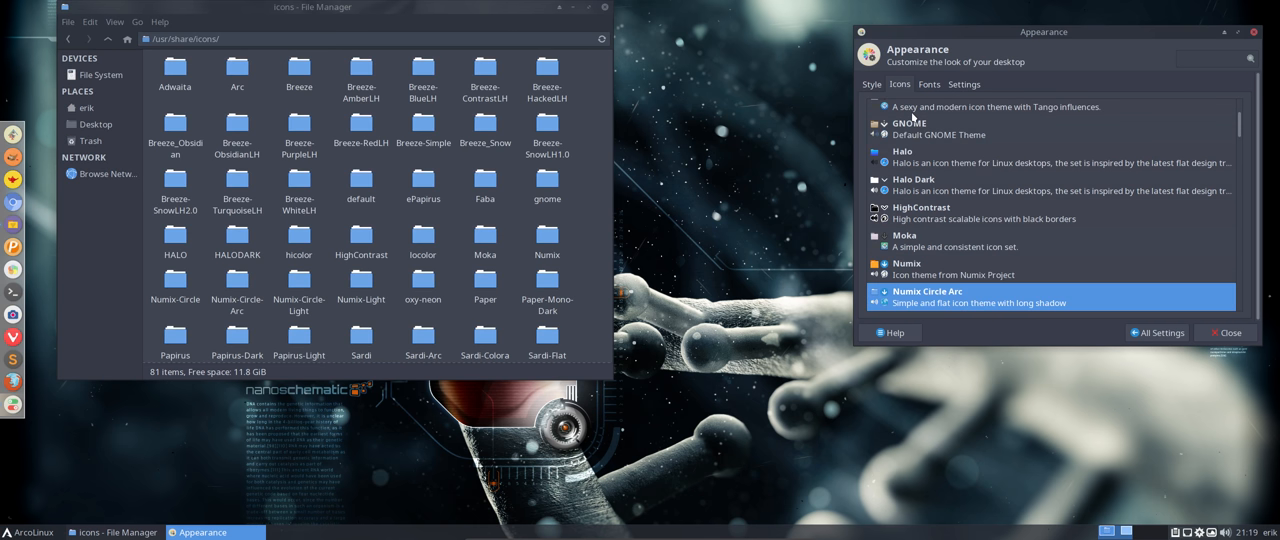
pyautogui.press('Down')
pyautogui.press('Down')
pyautogui.press('Down')
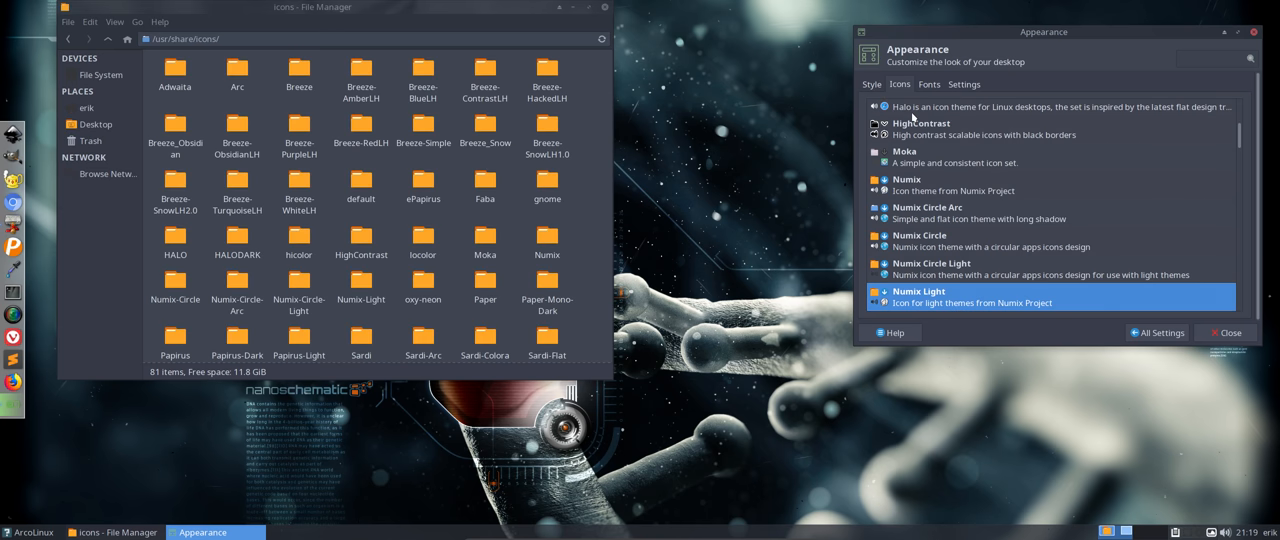
pyautogui.press('Down')
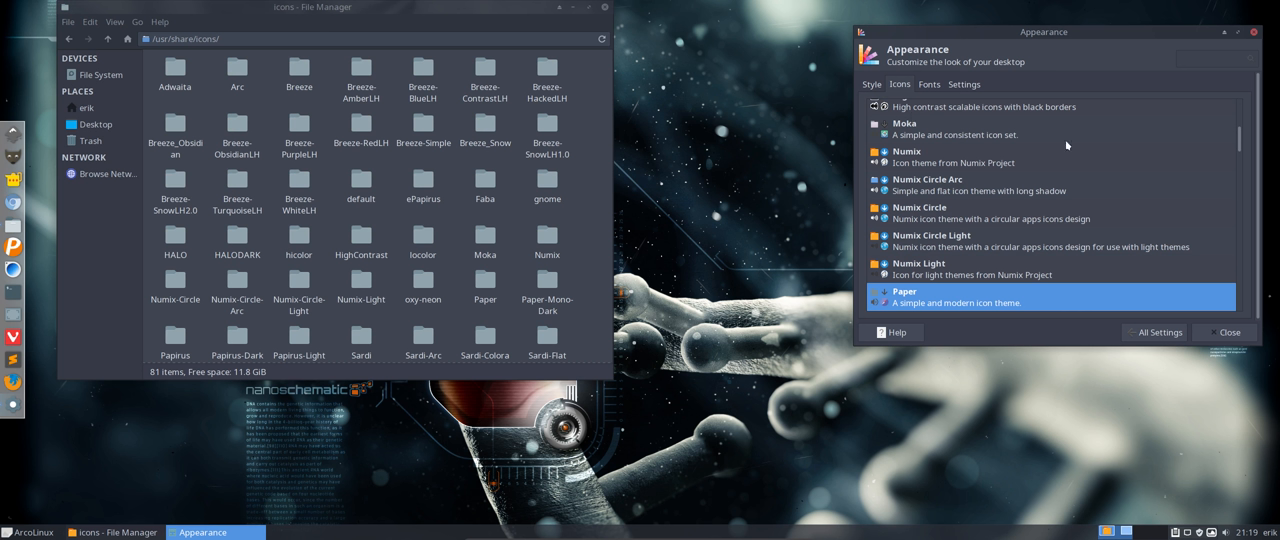
# Preview the icons across Whisker menu categories, then return to the icon theme list
pyautogui.click(16, 533)
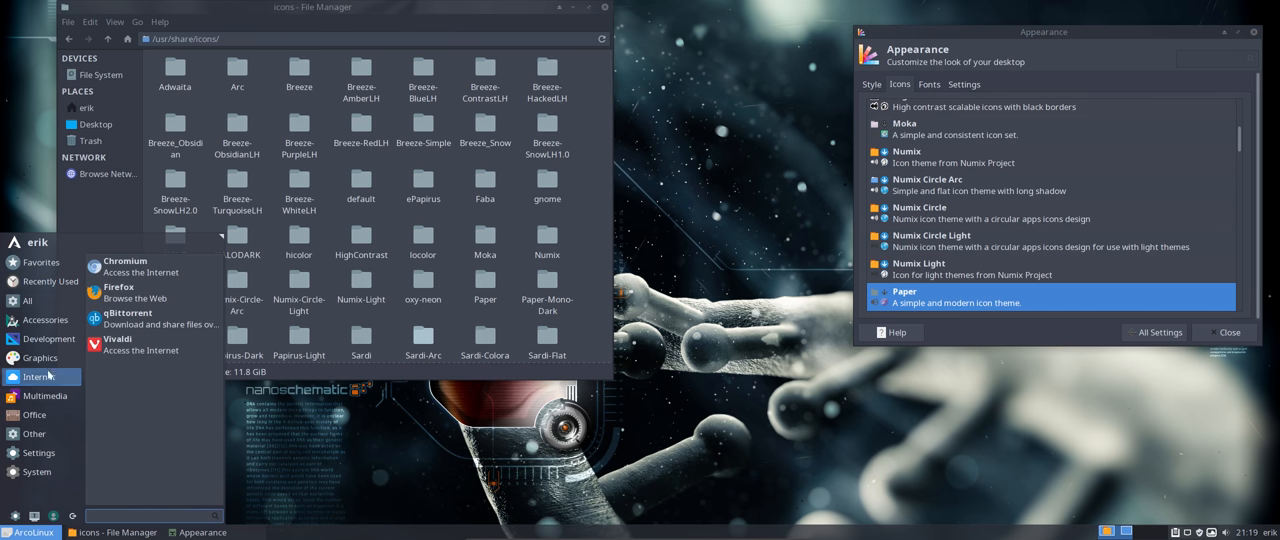
pyautogui.moveTo(41, 357)
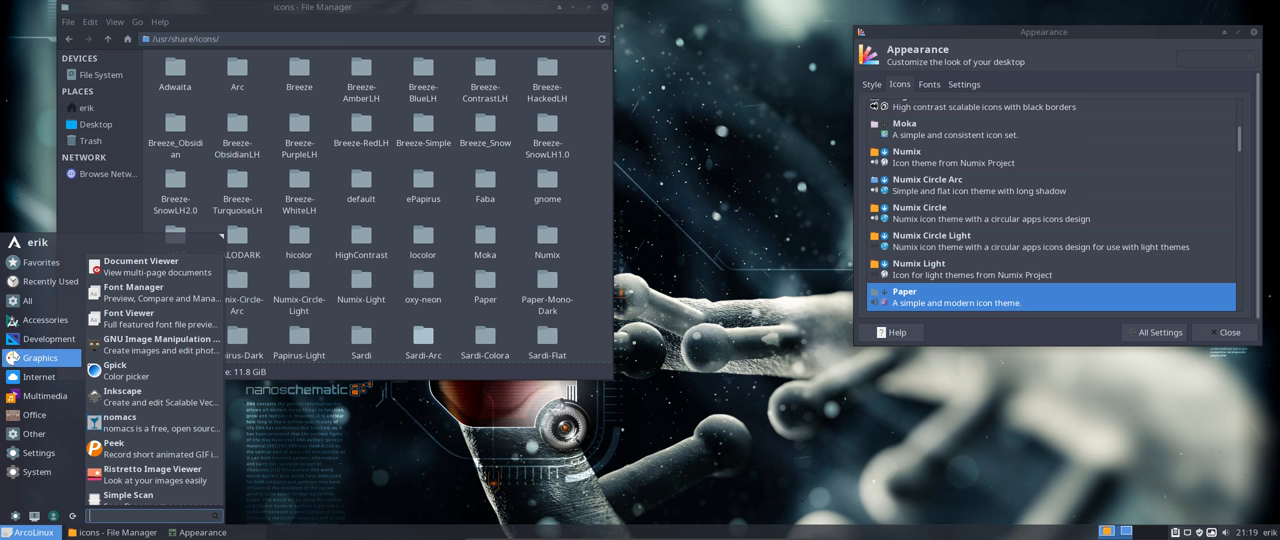
pyautogui.click(30, 376)
pyautogui.click(40, 395)
pyautogui.click(35, 414)
pyautogui.click(30, 376)
pyautogui.click(22, 360)
pyautogui.click(28, 343)
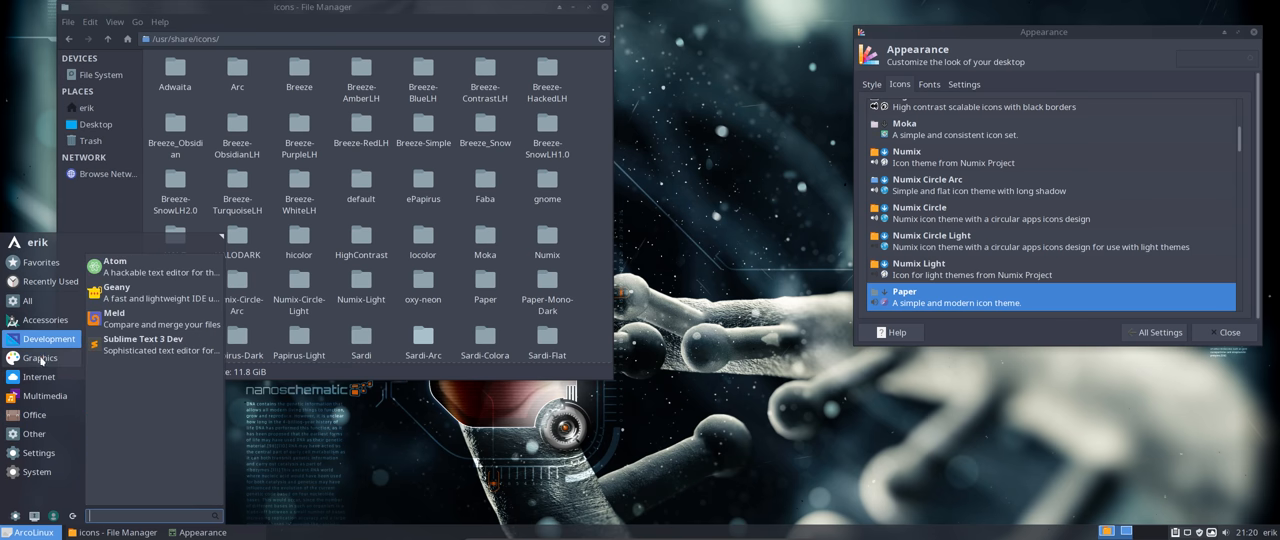
pyautogui.click(36, 360)
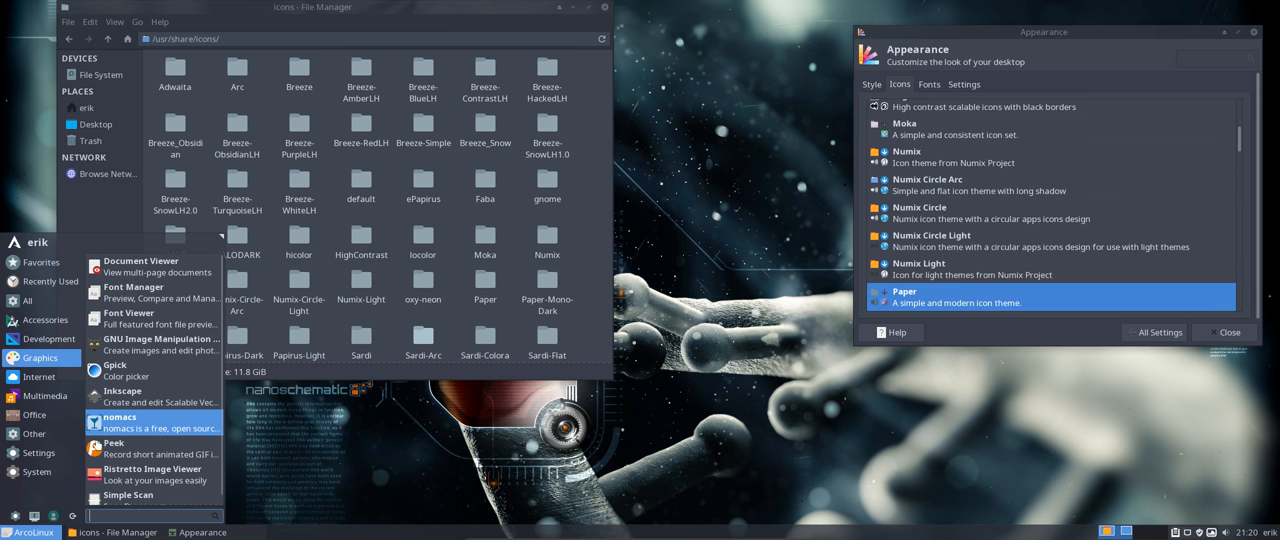
pyautogui.click(924, 294)
# Arrow down through Papirus, Papirus-Dark and Sardi Arc to the last theme, Zafiro-icons
pyautogui.press('Down')
pyautogui.press('Down')
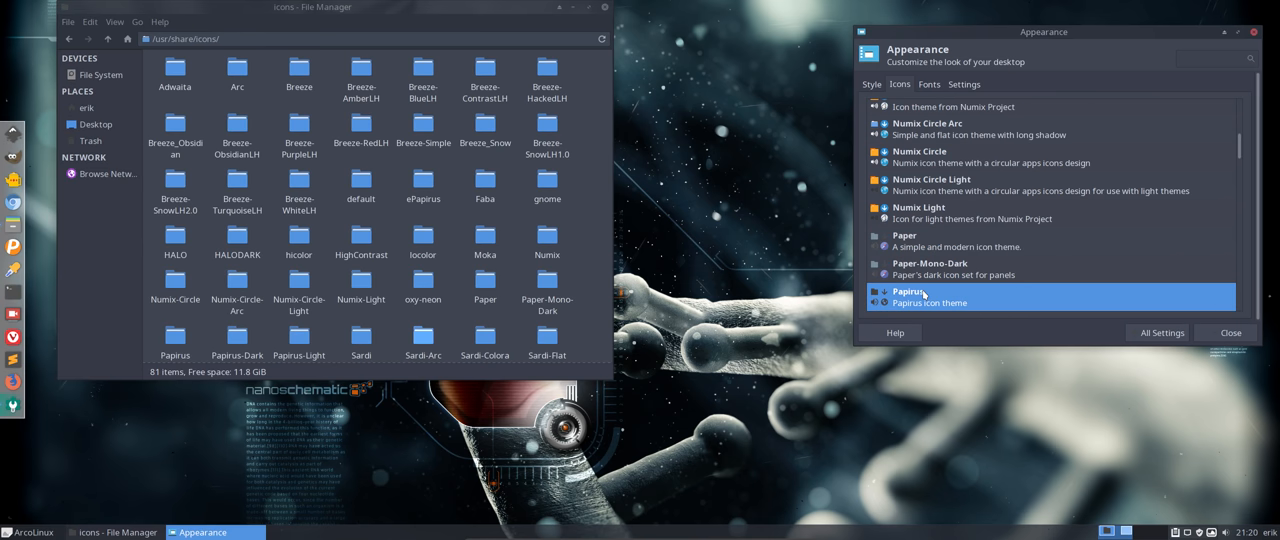
pyautogui.press('Down')
pyautogui.press('Down')
pyautogui.press('Down')
pyautogui.press('Down')
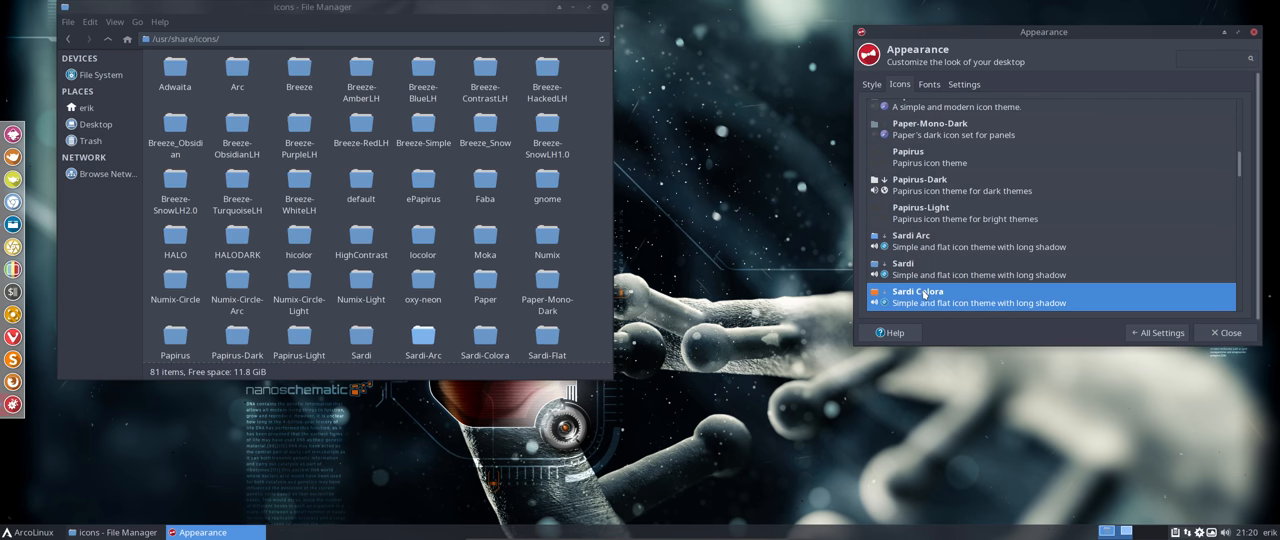
pyautogui.press('Down')
pyautogui.press('Down')
pyautogui.press('Down')
pyautogui.press('Down')
pyautogui.press('Down')
pyautogui.press('Down')
pyautogui.press('Down')
pyautogui.press('Down')
pyautogui.press('Down')
pyautogui.press('Down')
pyautogui.press('Down')
pyautogui.press('Down')
pyautogui.press('Down')
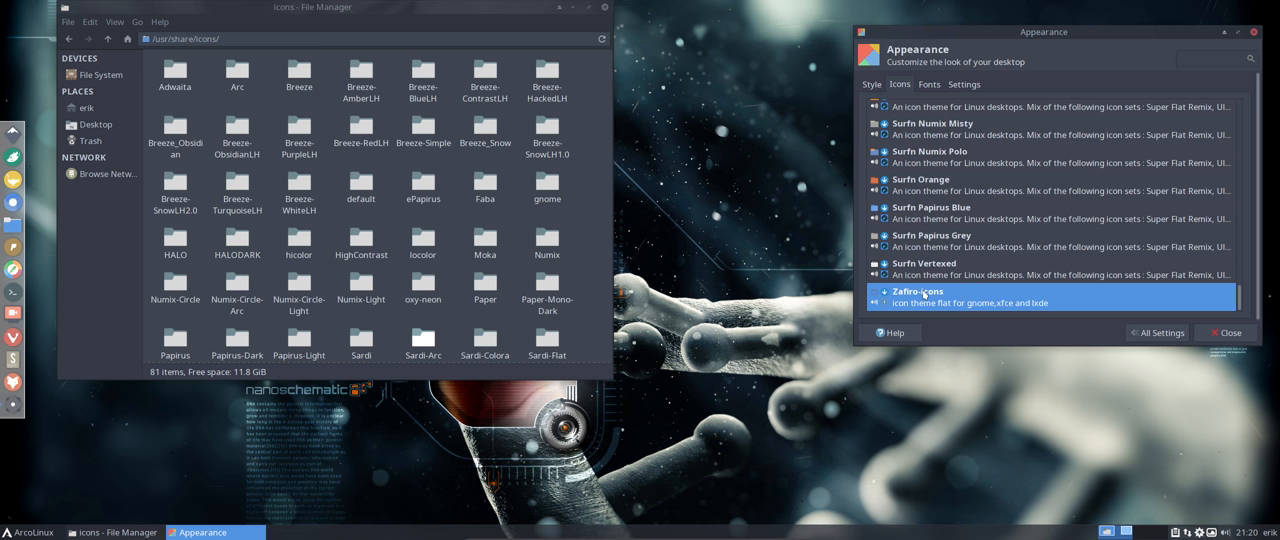
# Move back up through the Surfn theme variants, settle on one, and close Appearance
pyautogui.press('Up')
pyautogui.press('Down')
pyautogui.press('Up')
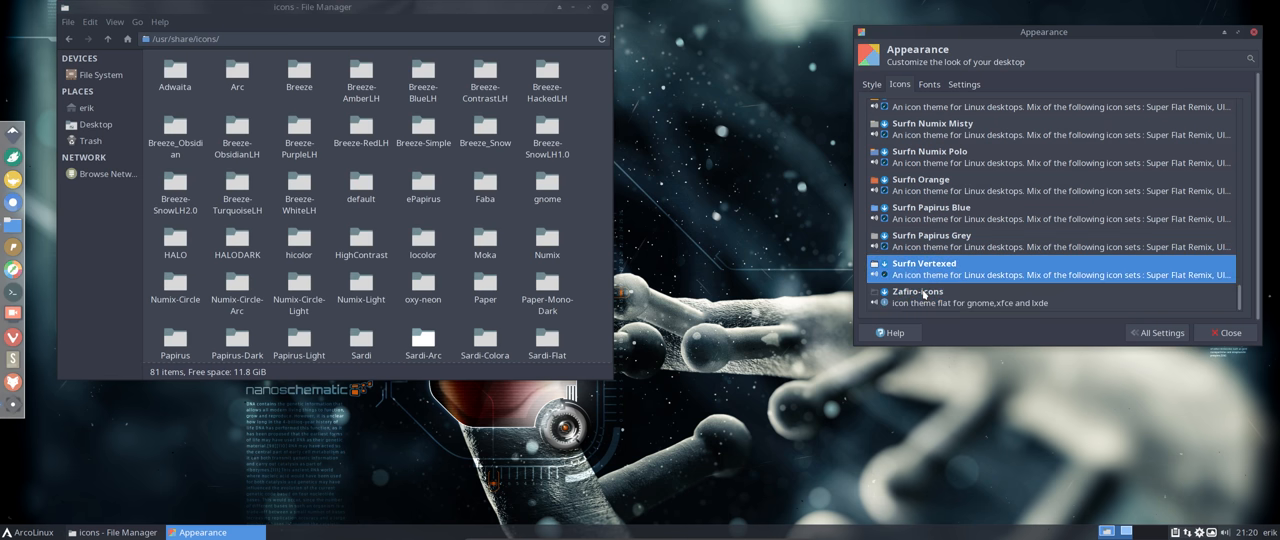
pyautogui.press('Up')
pyautogui.press('Up')
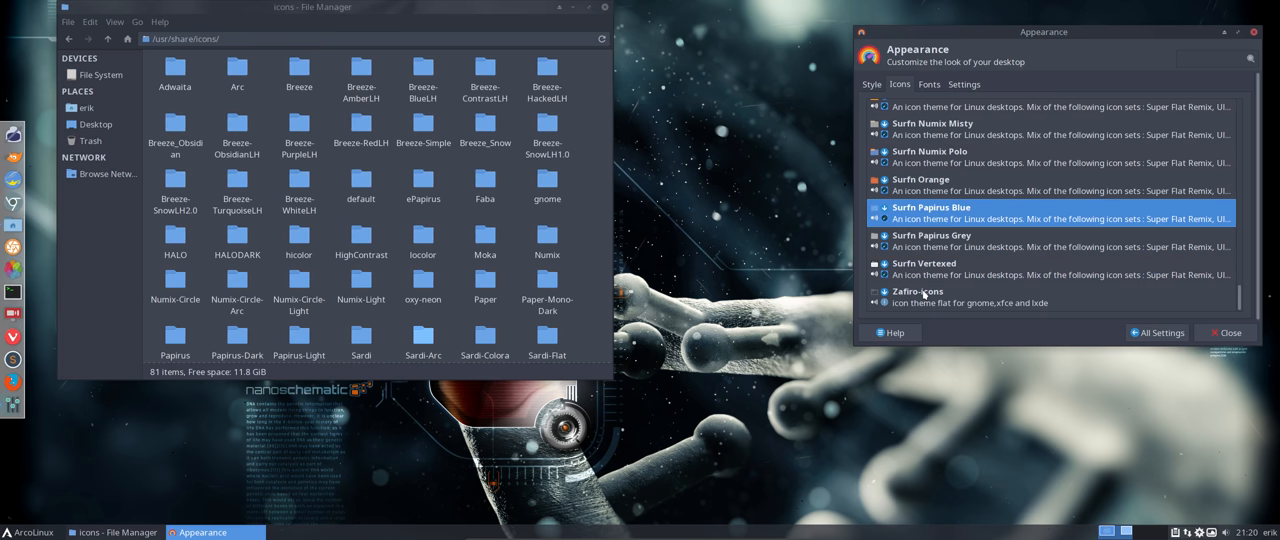
pyautogui.press('Up')
pyautogui.press('Up')
pyautogui.press('Up')
pyautogui.press('Up')
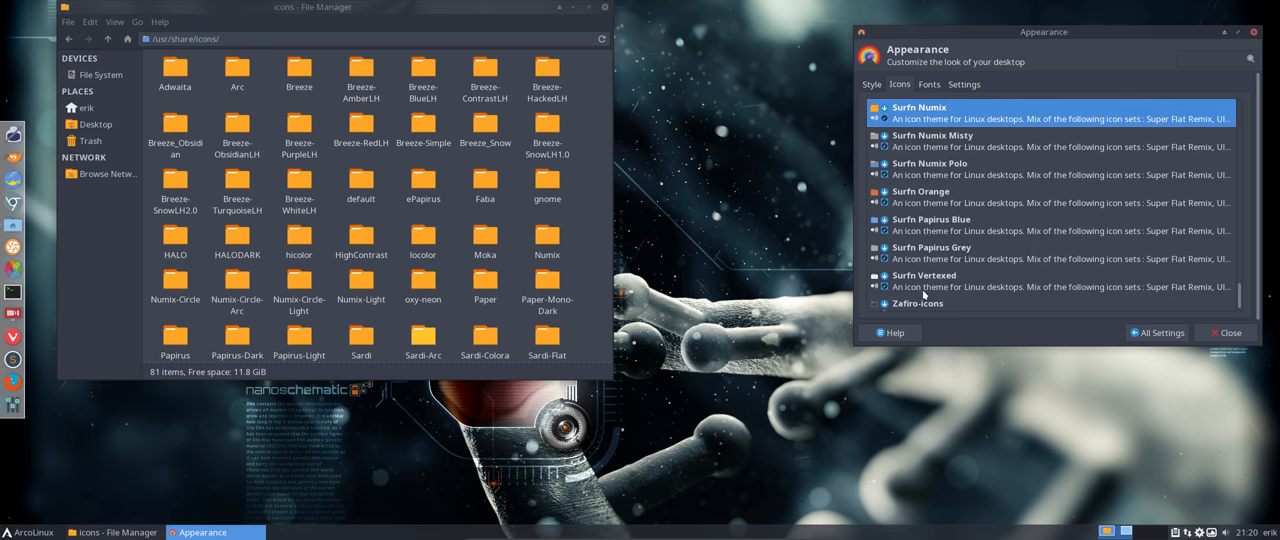
pyautogui.press('Up')
pyautogui.press('Up')
pyautogui.scroll(-3, 923, 294)
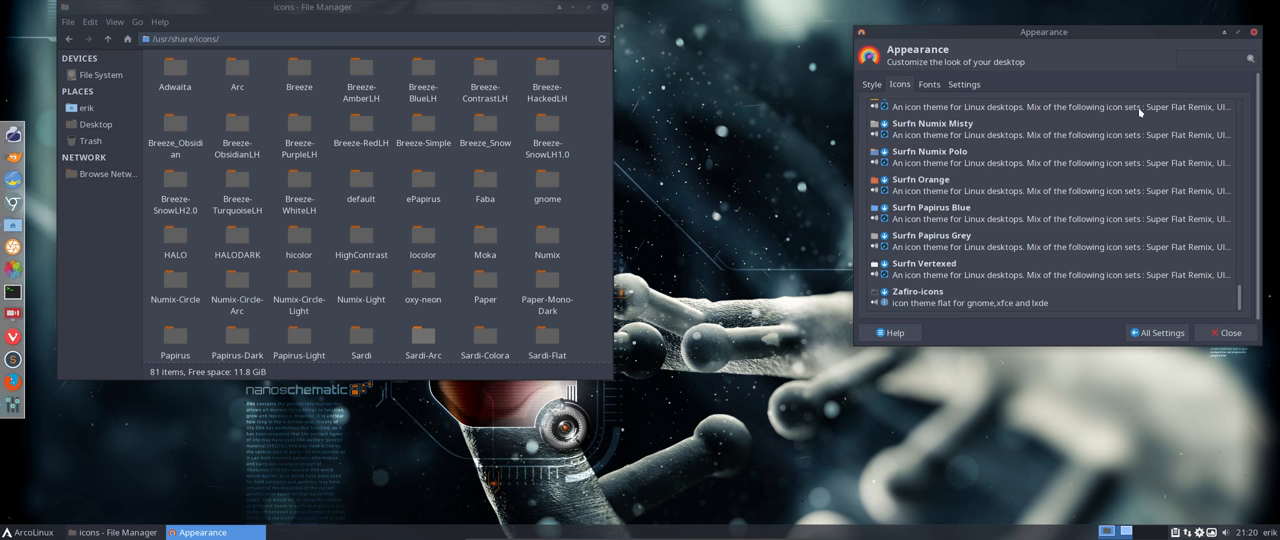
pyautogui.click(1253, 34)
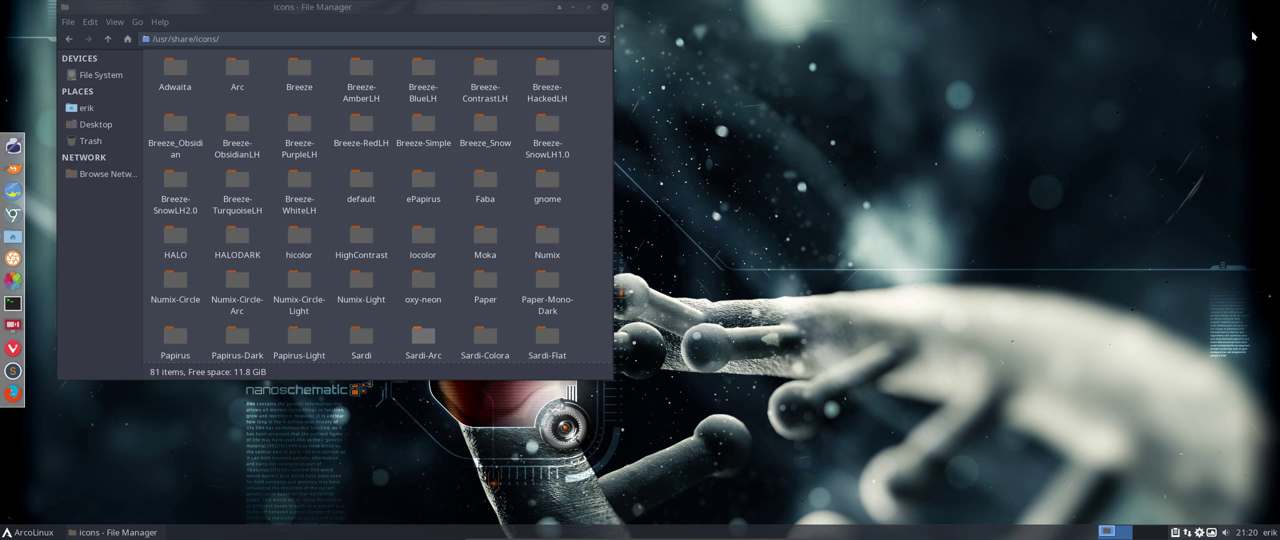
# Close Thunar and reopen Appearance from the Xfce Settings Manager
pyautogui.click(605, 8)
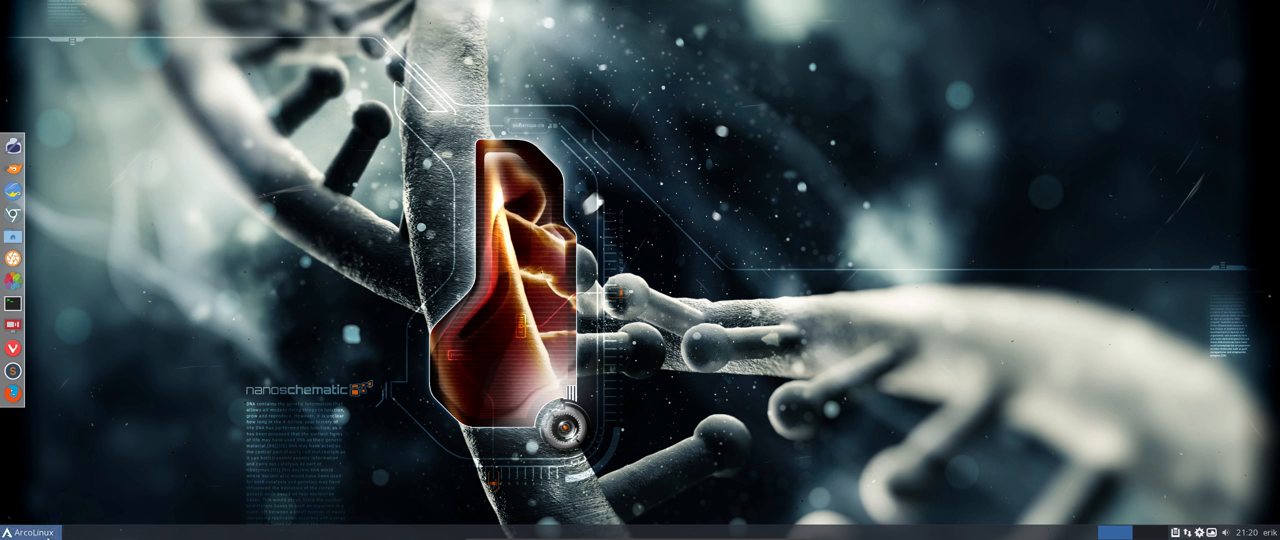
pyautogui.click(30, 532)
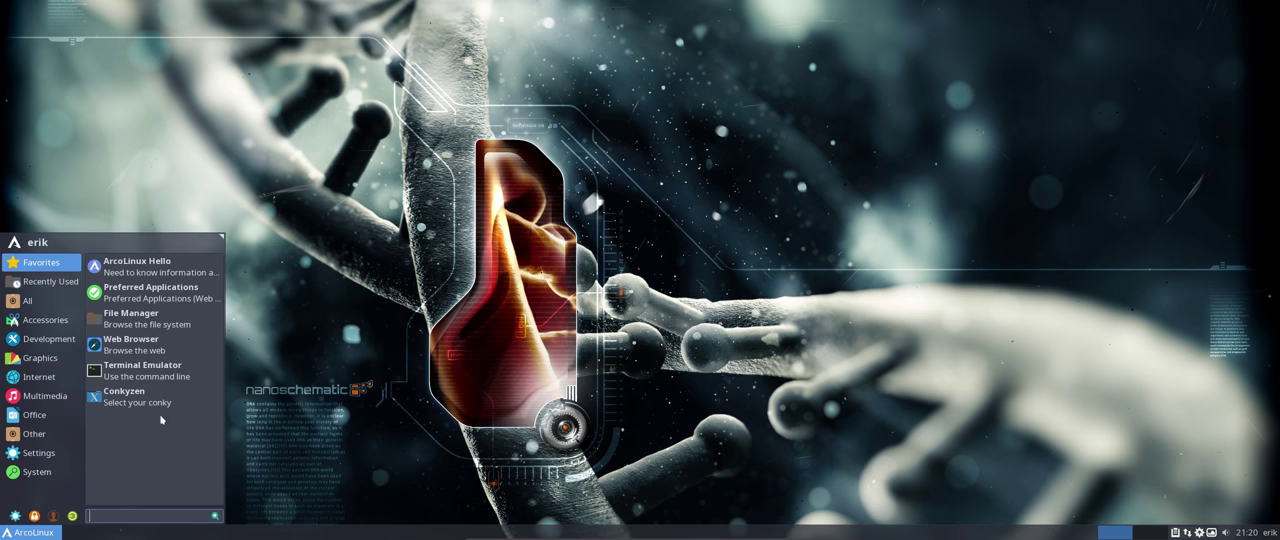
pyautogui.click(15, 516)
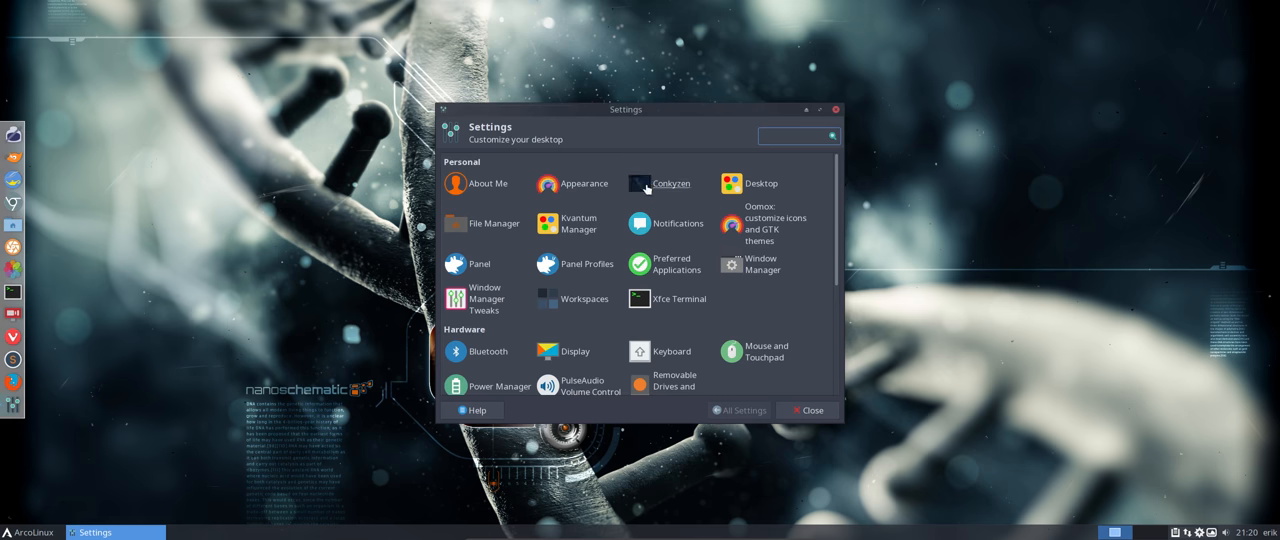
pyautogui.click(583, 187)
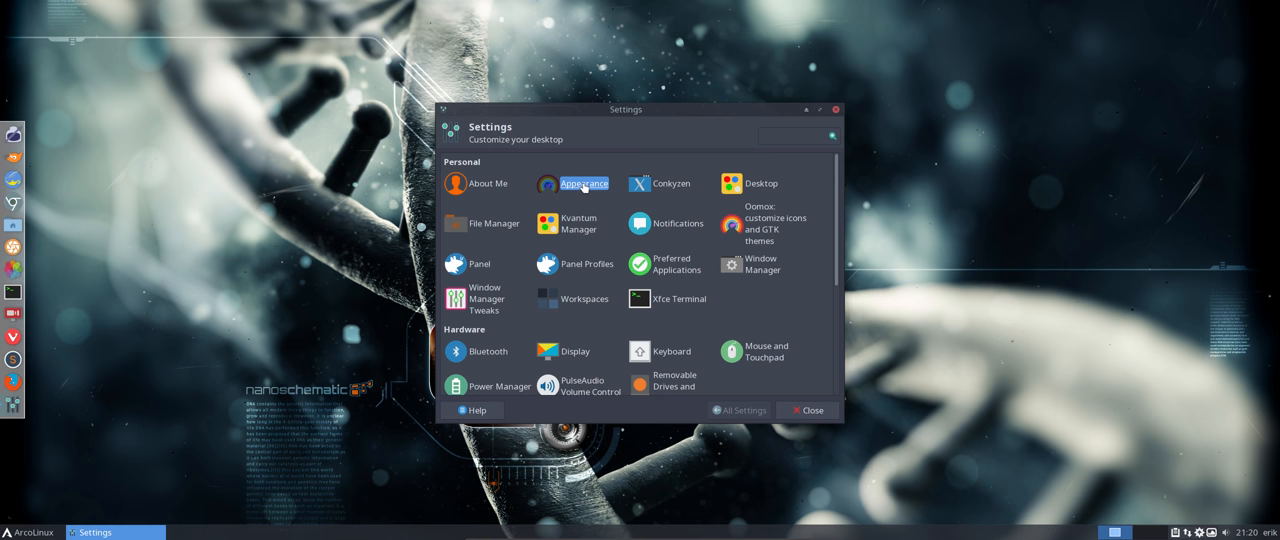
# On the Fonts page, toggle custom DPI off and on to compare, keeping DPI 110
pyautogui.click(561, 169)
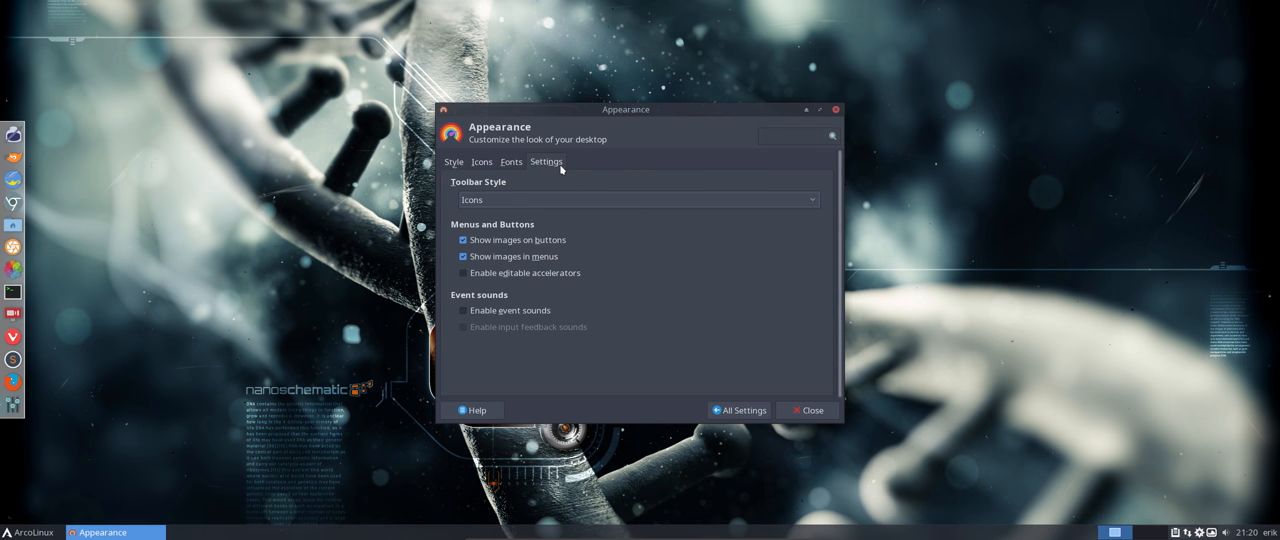
pyautogui.click(513, 163)
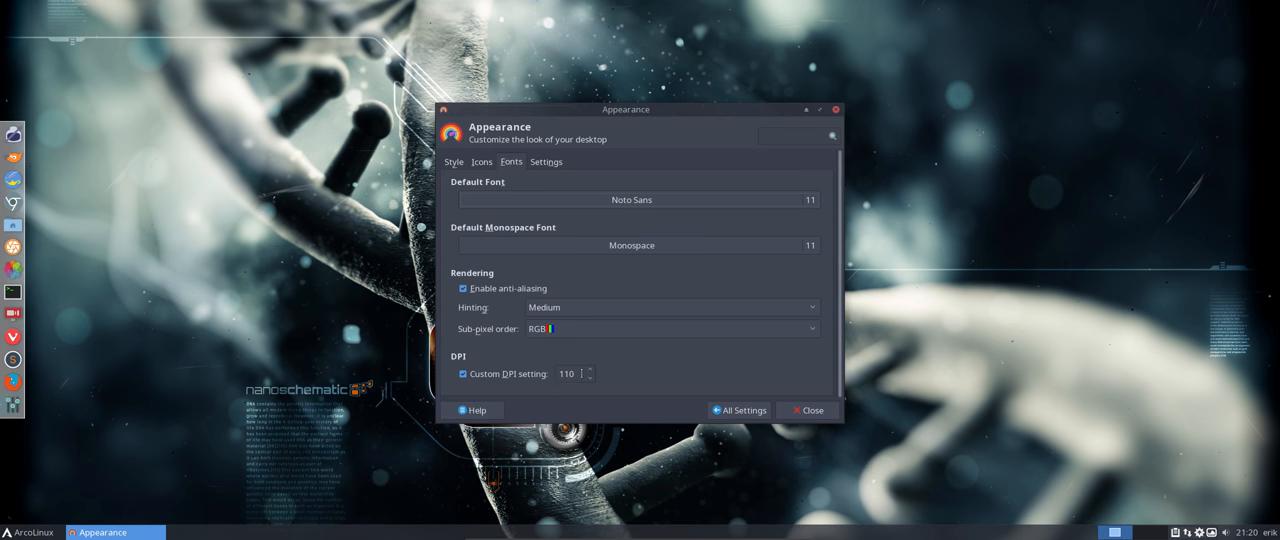
pyautogui.click(463, 374)
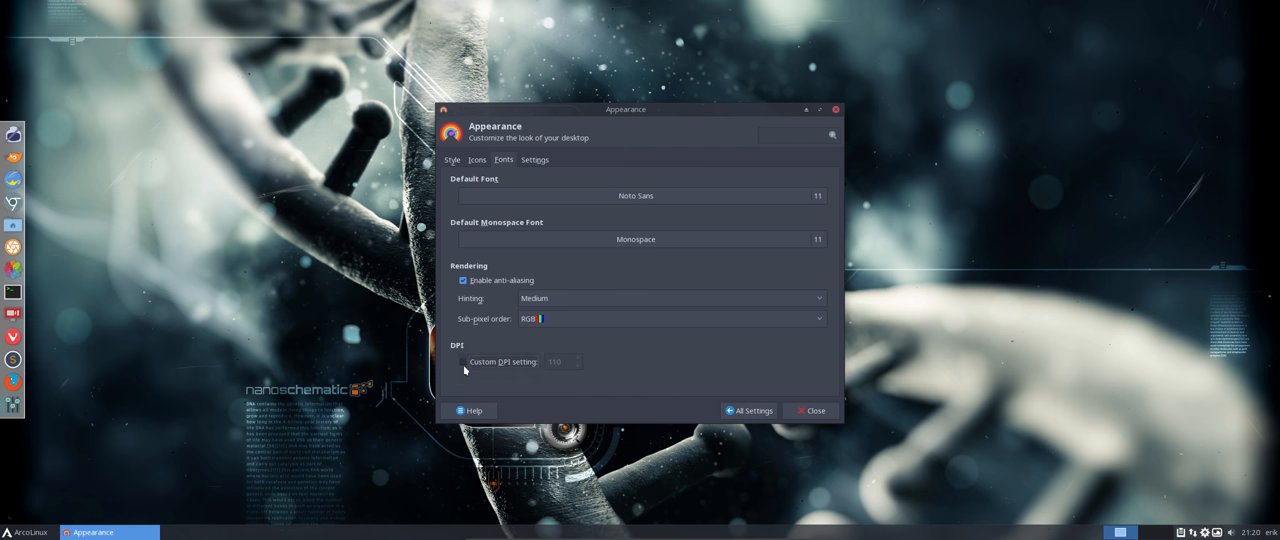
pyautogui.click(463, 362)
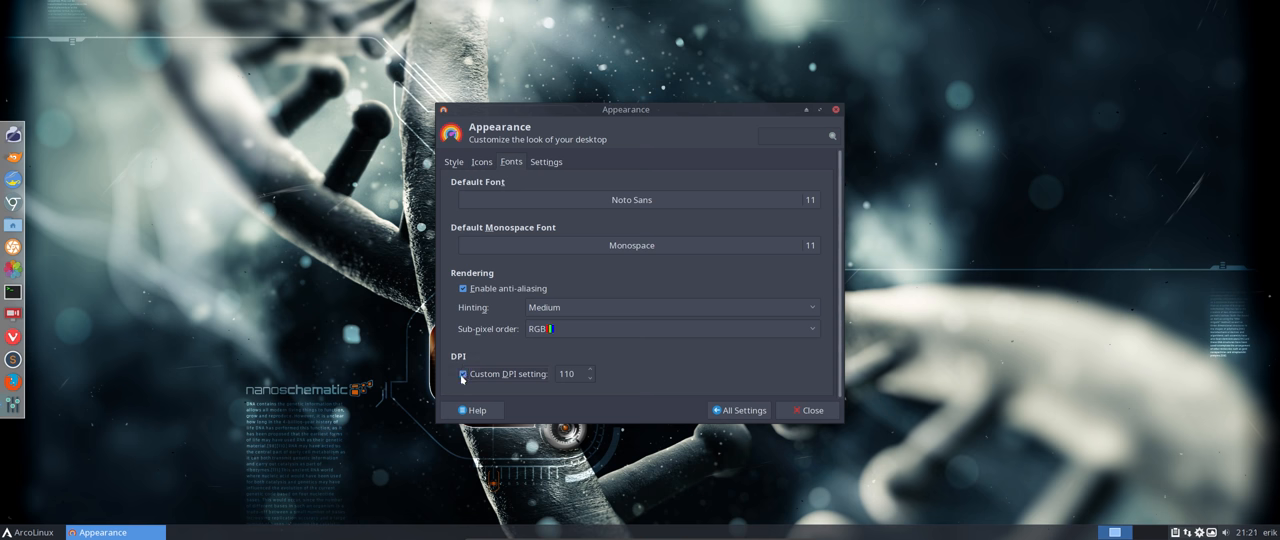
pyautogui.click(463, 374)
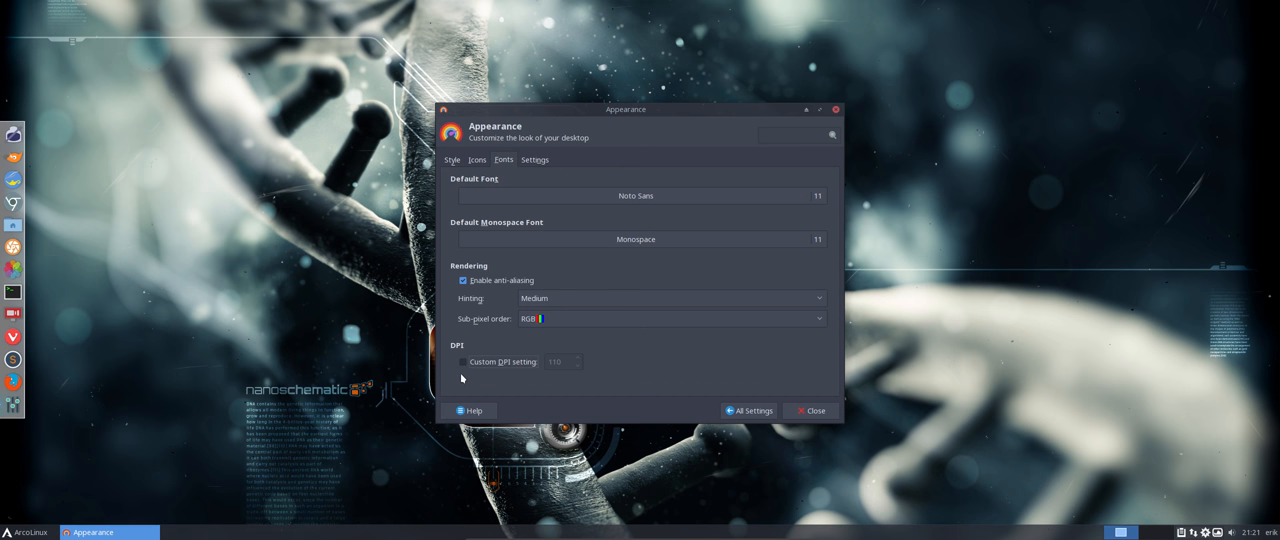
pyautogui.click(464, 364)
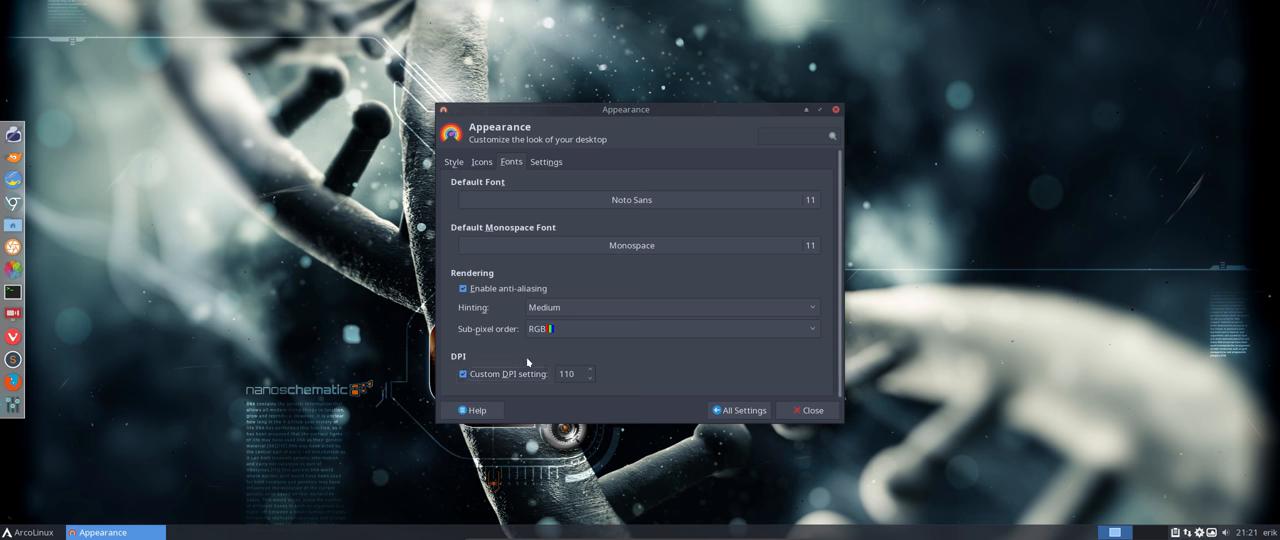
# Toggle anti-aliasing to compare, keep it on, and set hinting to Slight
pyautogui.click(501, 290)
pyautogui.click(501, 290)
pyautogui.click(501, 290)
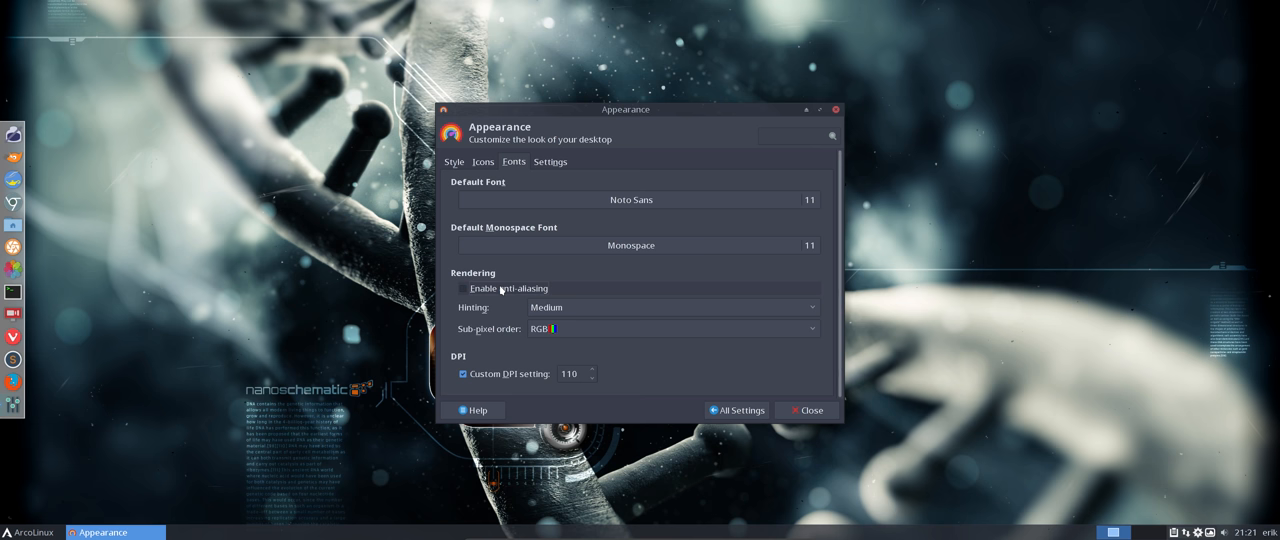
pyautogui.click(501, 290)
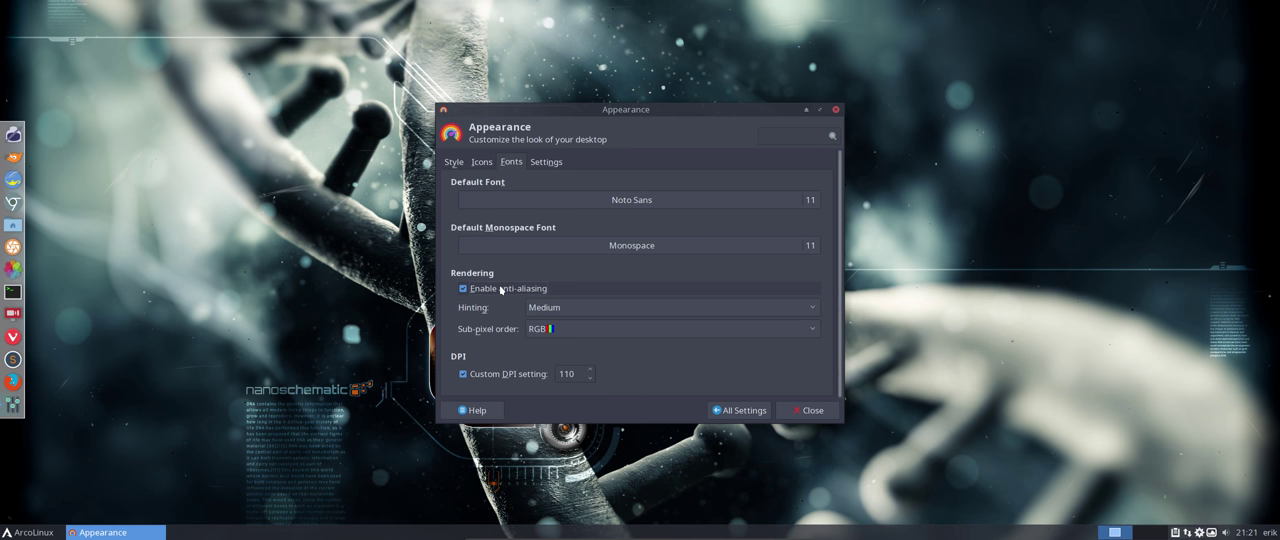
pyautogui.click(556, 307)
pyautogui.click(556, 289)
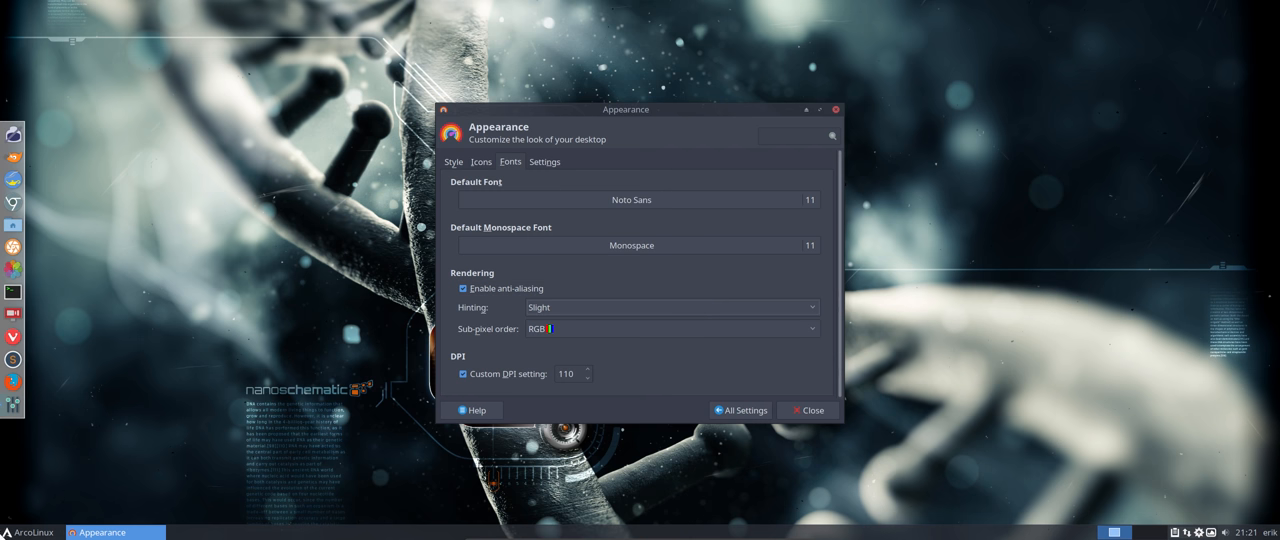
# Set sub-pixel order to None, checking the result in the application menu
pyautogui.click(30, 532)
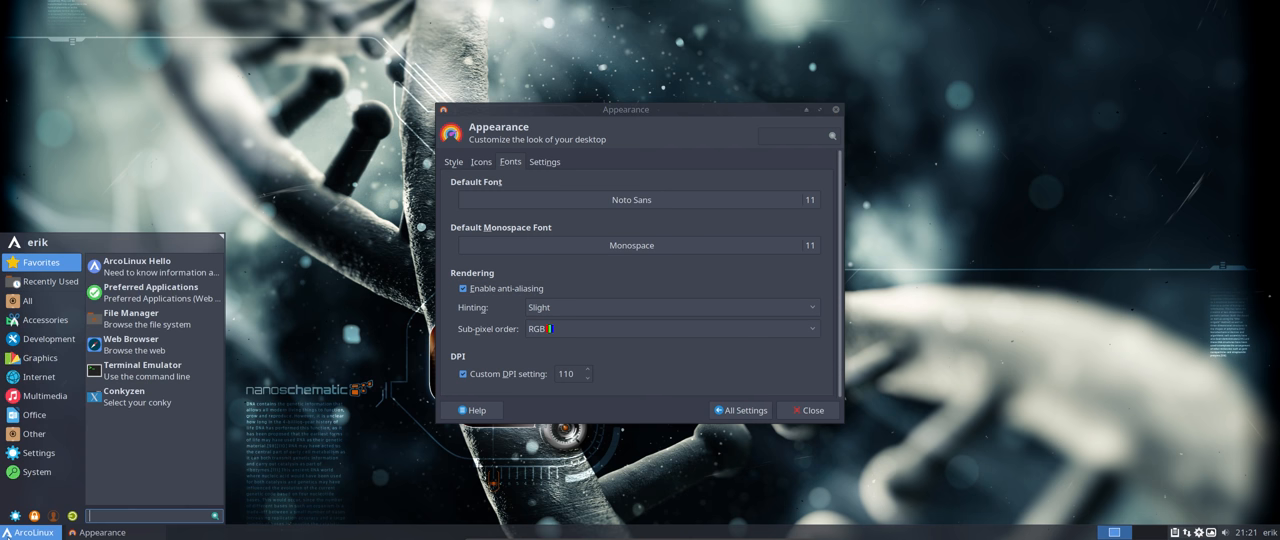
pyautogui.click(556, 327)
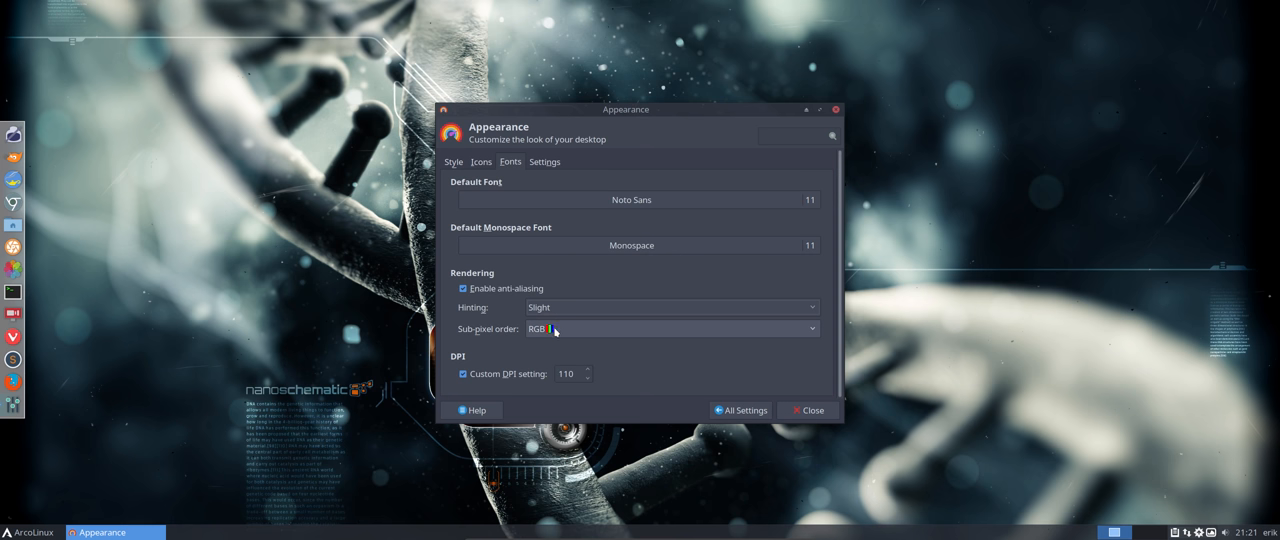
pyautogui.click(556, 327)
pyautogui.click(556, 310)
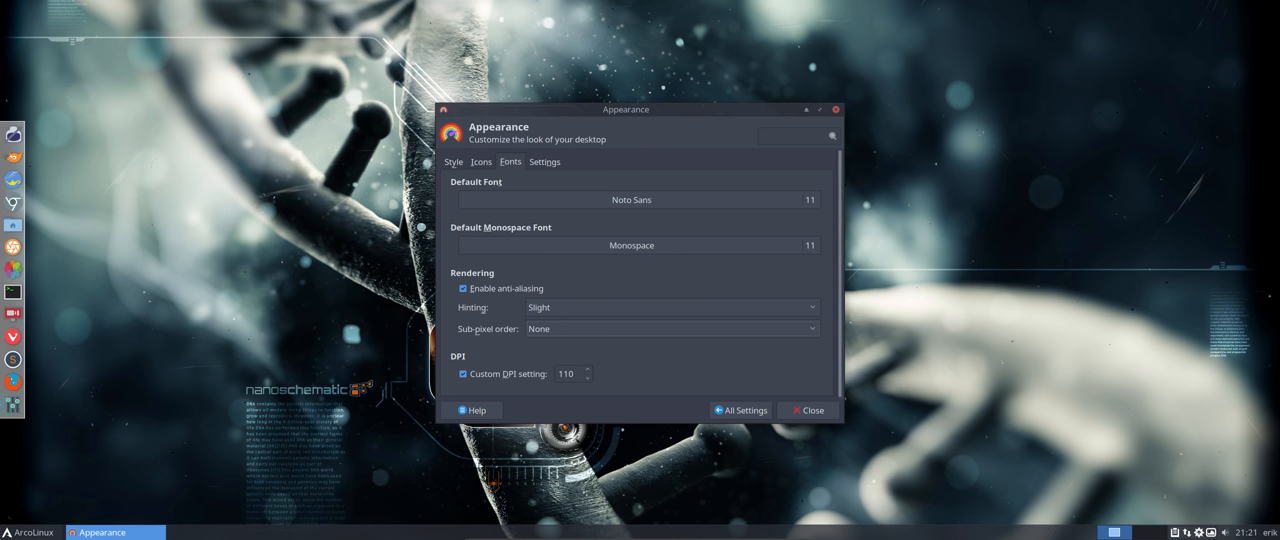
pyautogui.click(30, 532)
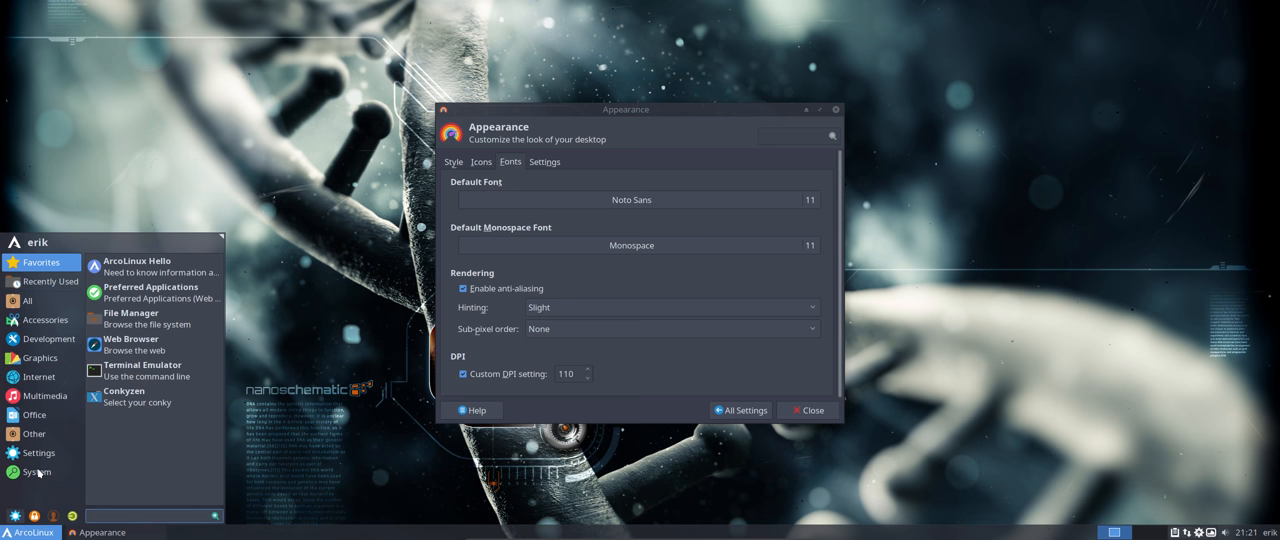
pyautogui.click(325, 146)
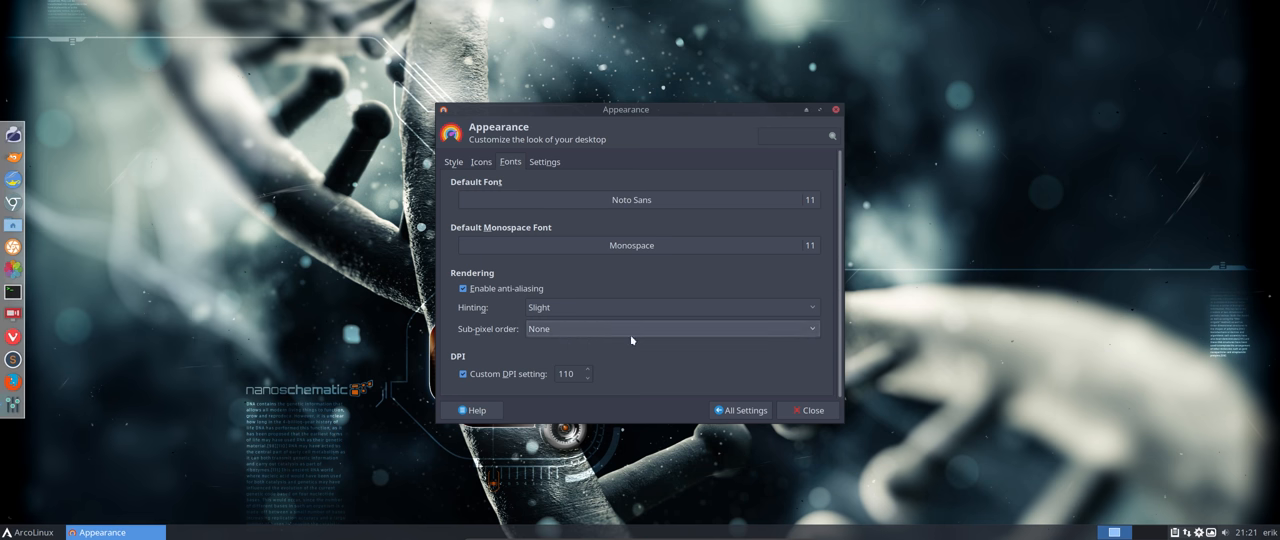
# Close Appearance, glance at the log-out dialog, and dismiss the network notification before starting Firefox
pyautogui.click(822, 413)
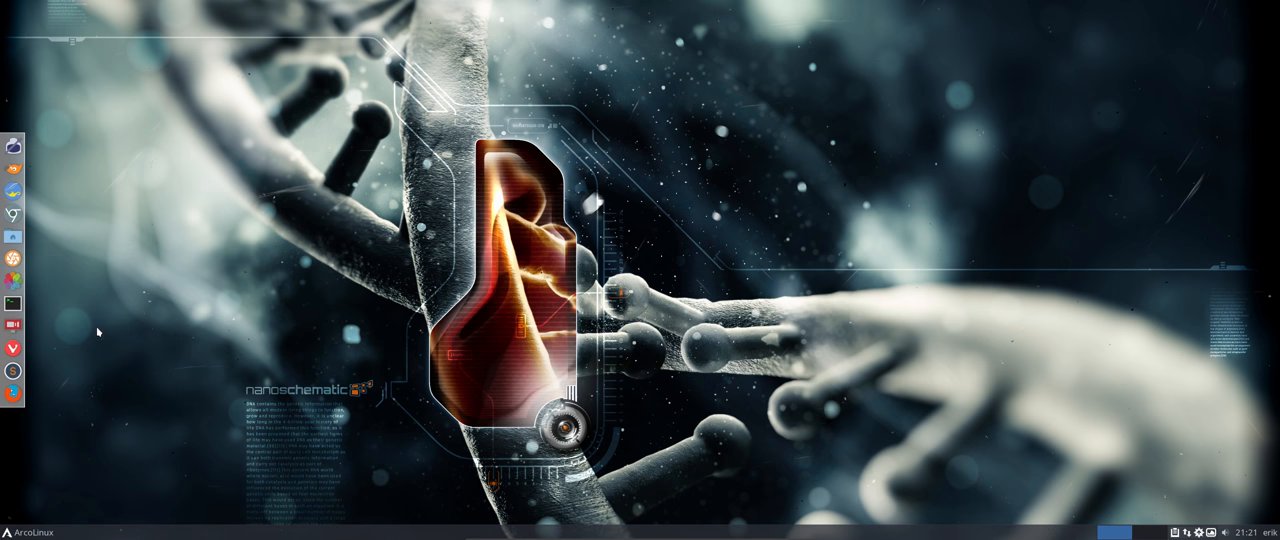
pyautogui.click(8, 531)
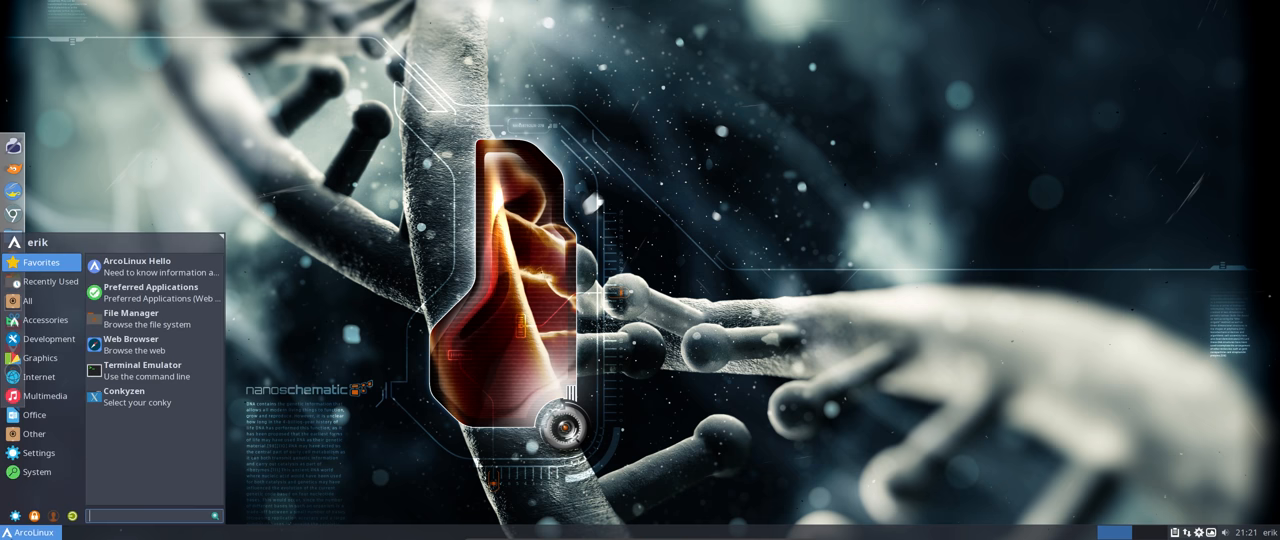
pyautogui.click(71, 517)
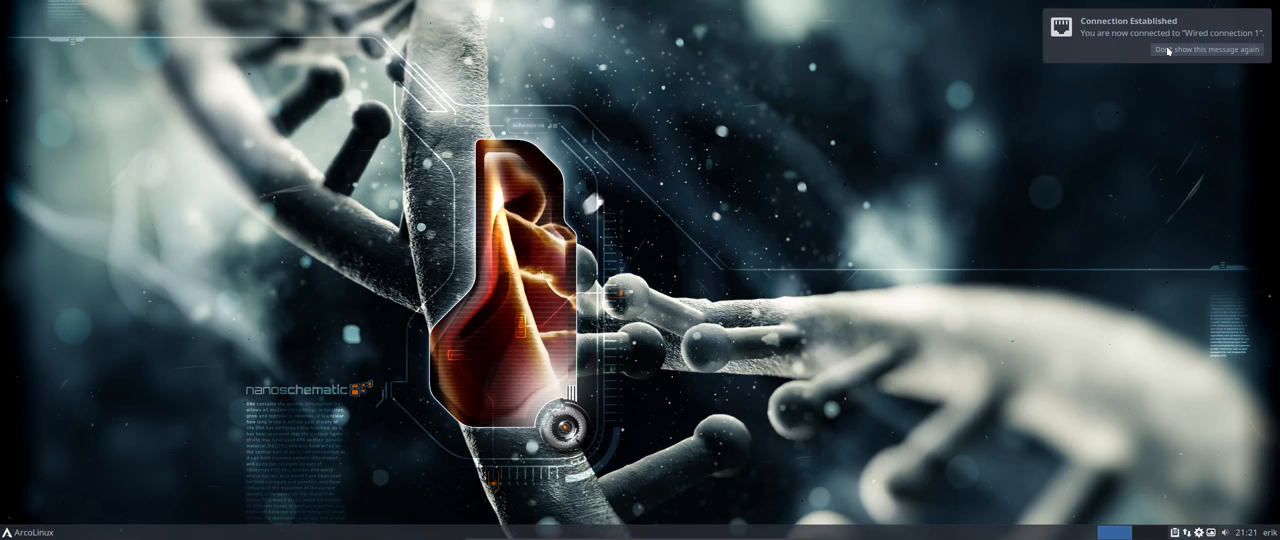
pyautogui.click(1160, 46)
pyautogui.click(8, 533)
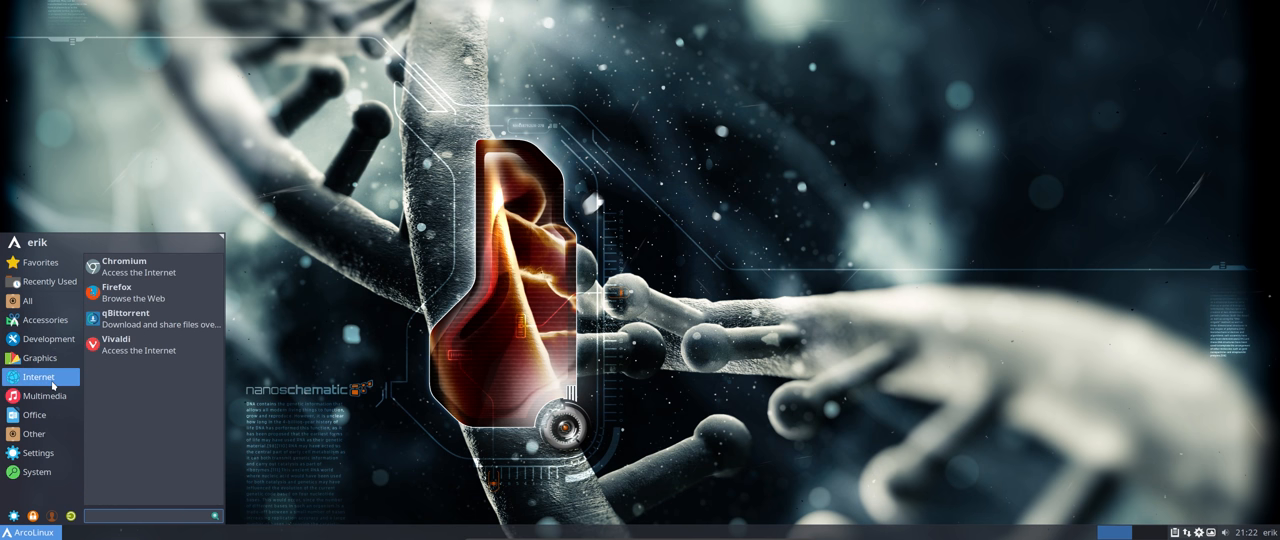
pyautogui.moveTo(40, 414)
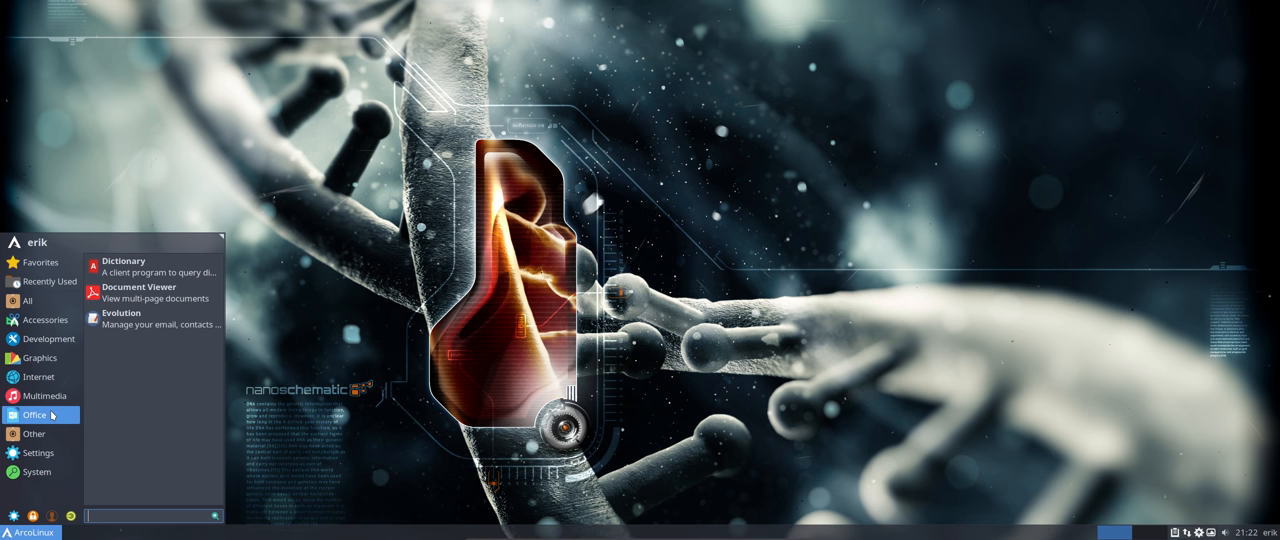
pyautogui.click(283, 352)
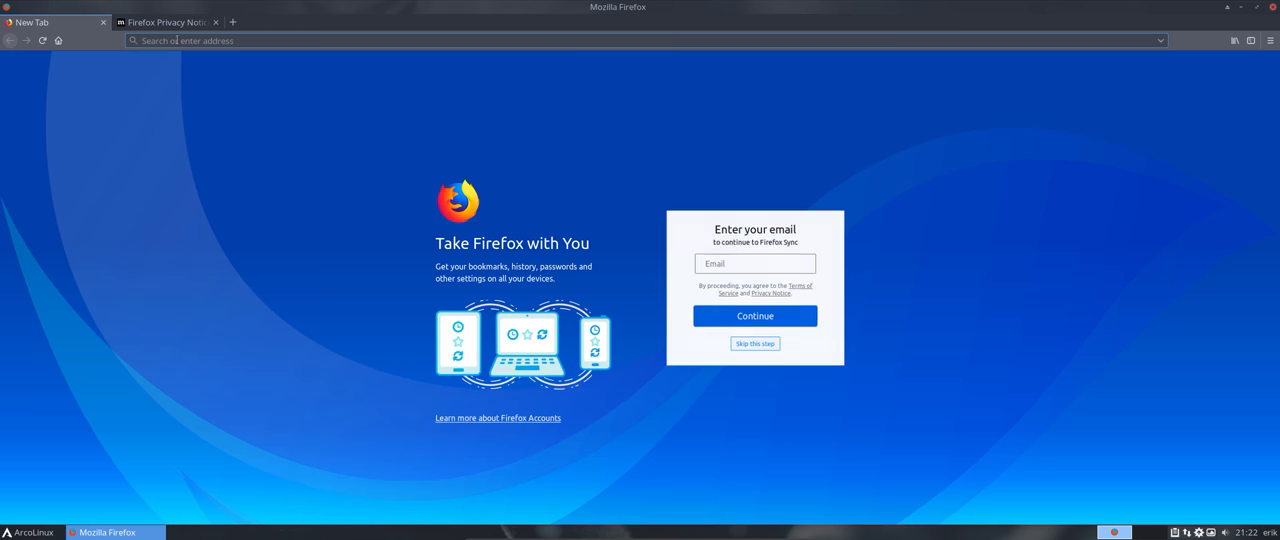
# Load arcolinux.info, go to its Download page, and reveal the menu bar with Alt
pyautogui.click(176, 42)
pyautogui.write('arco')
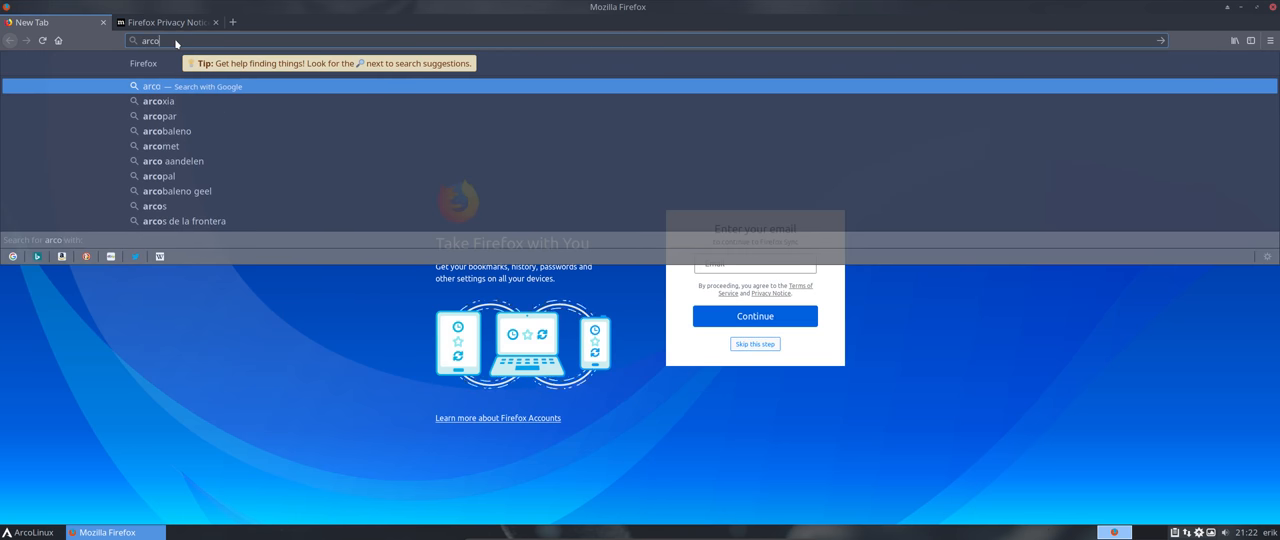
pyautogui.write('linux.info')
pyautogui.press('Return')
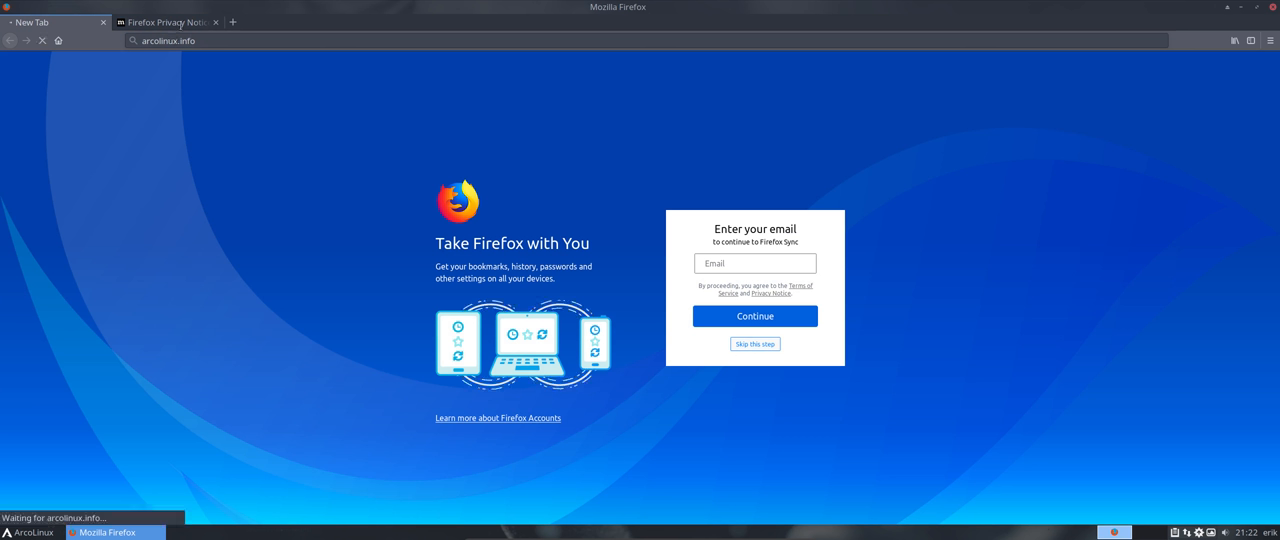
pyautogui.click(182, 27)
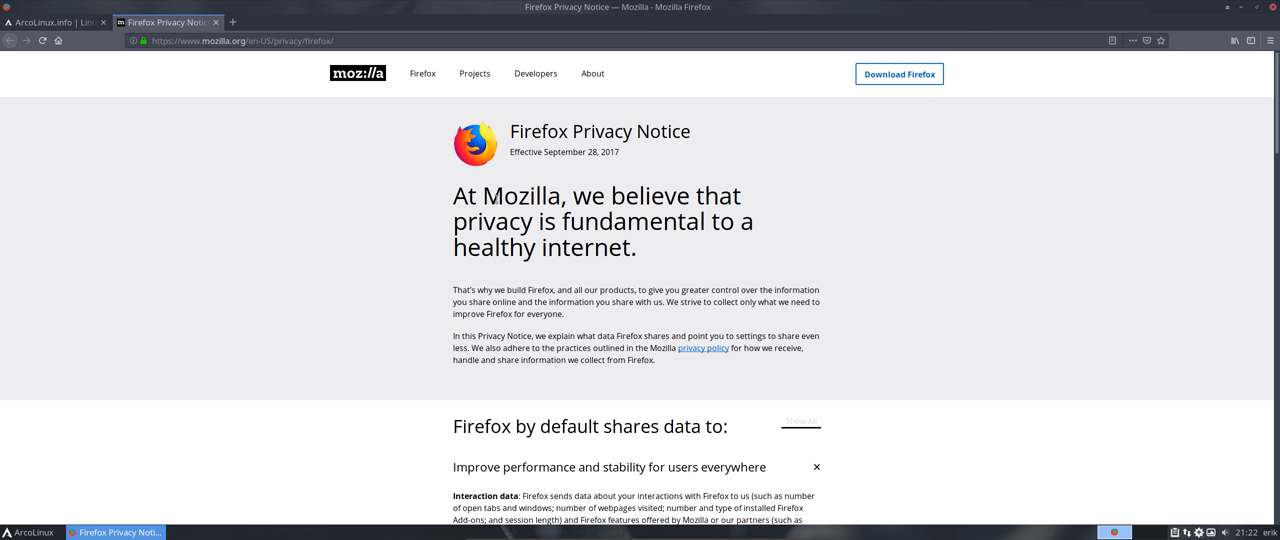
pyautogui.click(55, 22)
pyautogui.scroll(-5, 465, 220)
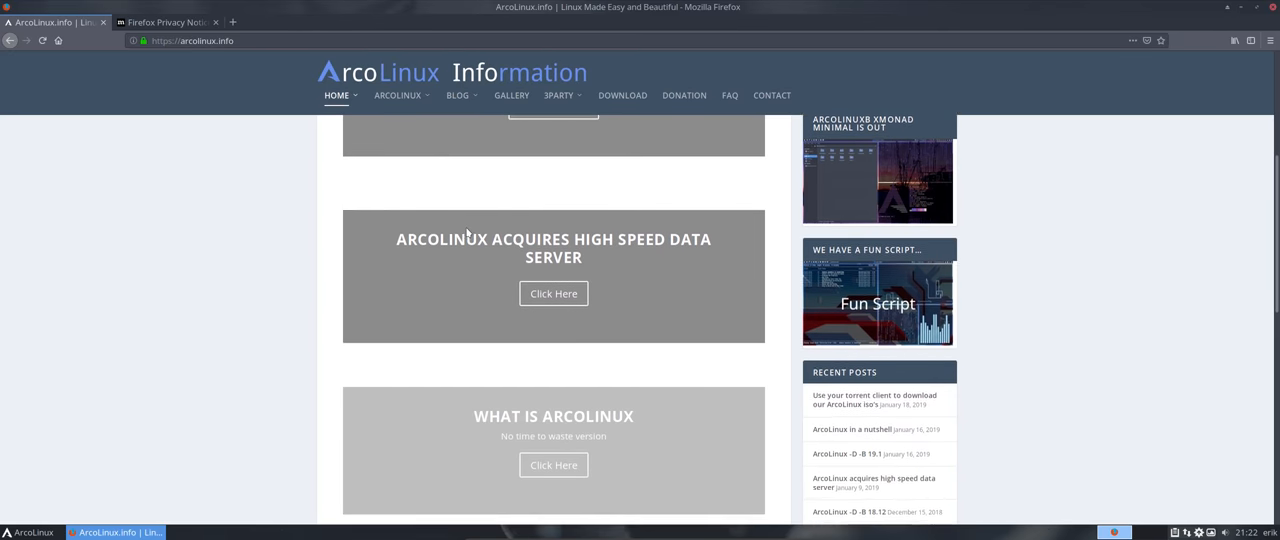
pyautogui.scroll(-3, 603, 270)
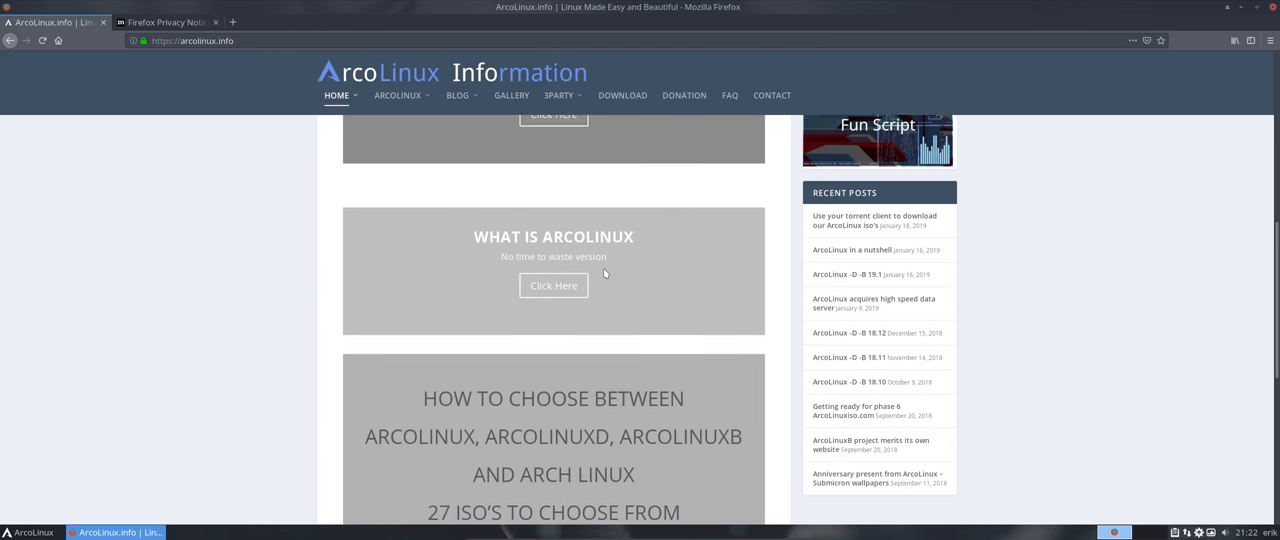
pyautogui.scroll(-1, 603, 268)
pyautogui.scroll(-2, 603, 266)
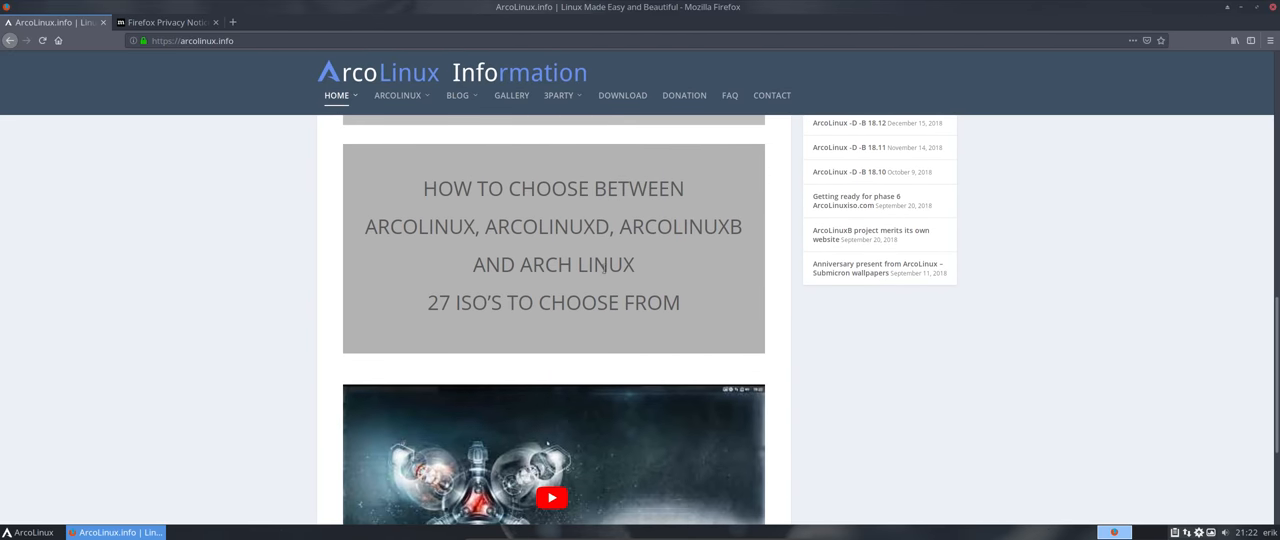
pyautogui.scroll(-3, 603, 268)
pyautogui.scroll(5, 608, 235)
pyautogui.scroll(6, 617, 171)
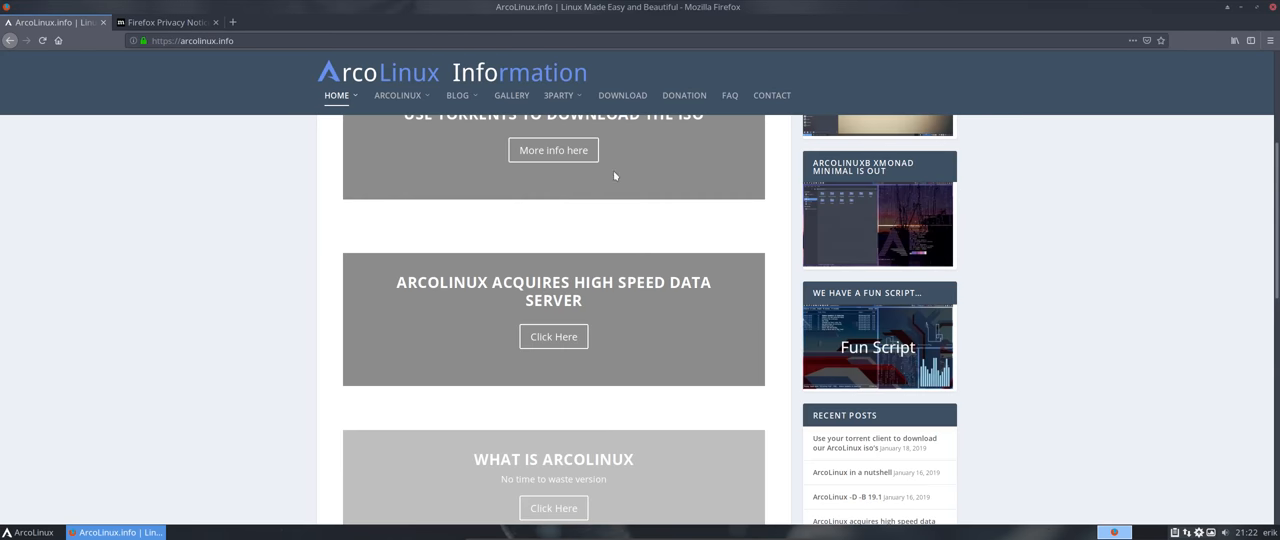
pyautogui.click(622, 100)
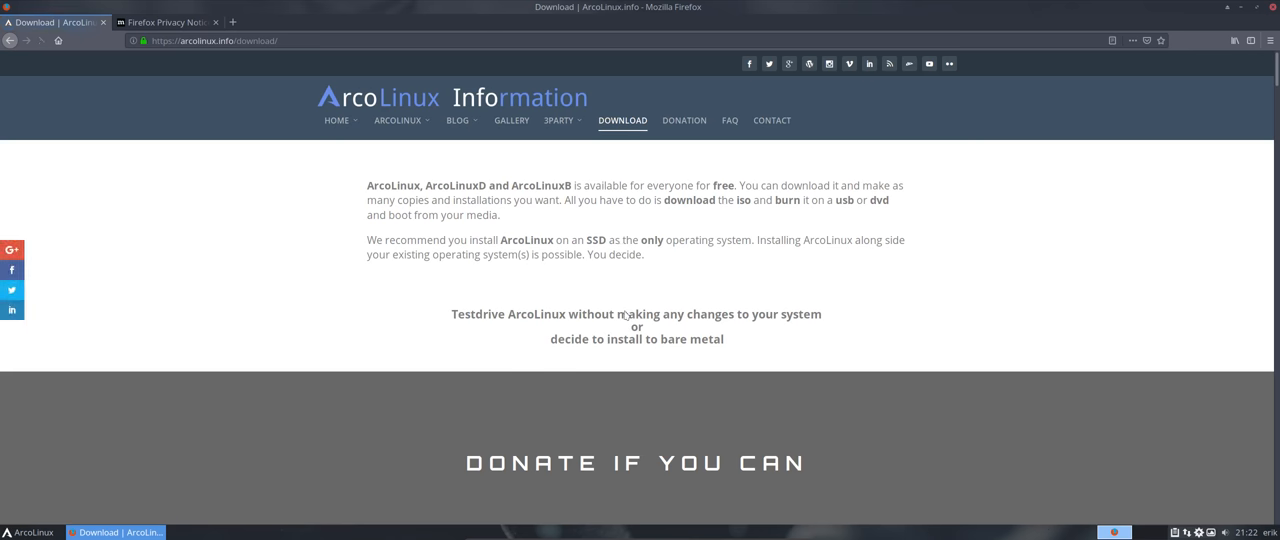
pyautogui.scroll(-3, 441, 372)
pyautogui.scroll(-2, 441, 372)
pyautogui.scroll(-3, 441, 372)
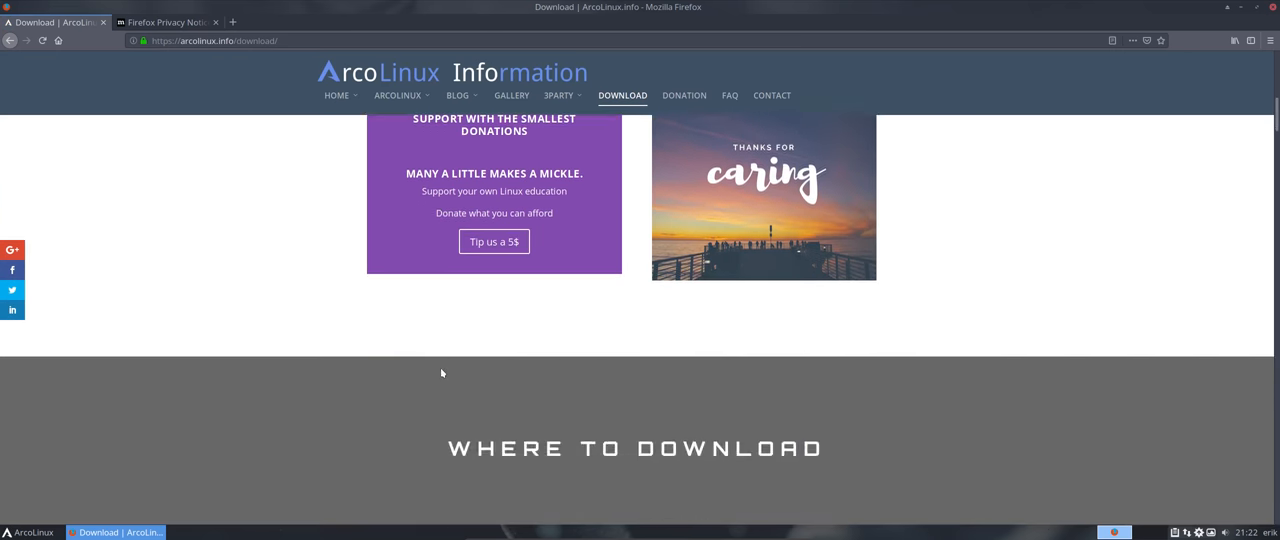
pyautogui.scroll(-4, 441, 372)
pyautogui.scroll(-1, 441, 372)
pyautogui.scroll(-2, 441, 372)
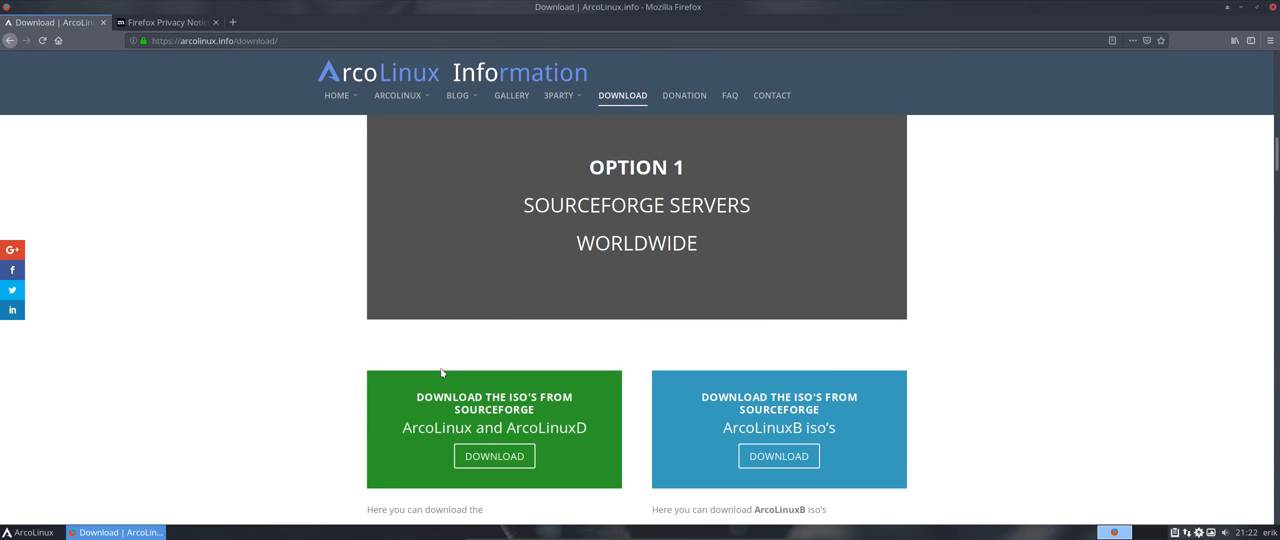
pyautogui.scroll(-3, 441, 372)
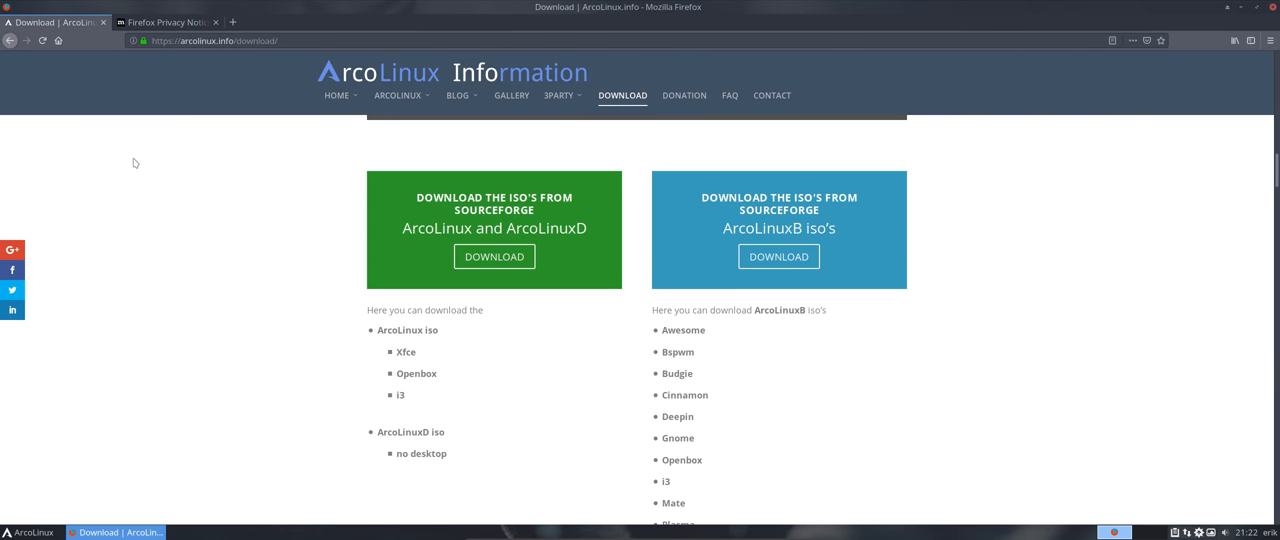
pyautogui.press('alt')
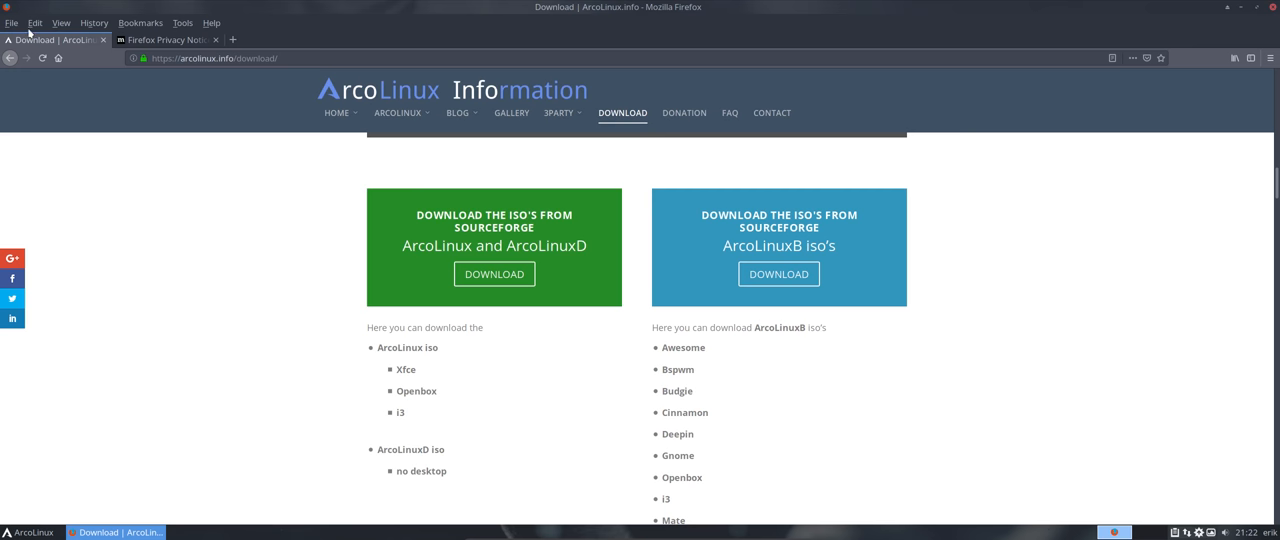
# Open Edit > Preferences and glance at the default font list without changing it
pyautogui.click(13, 24)
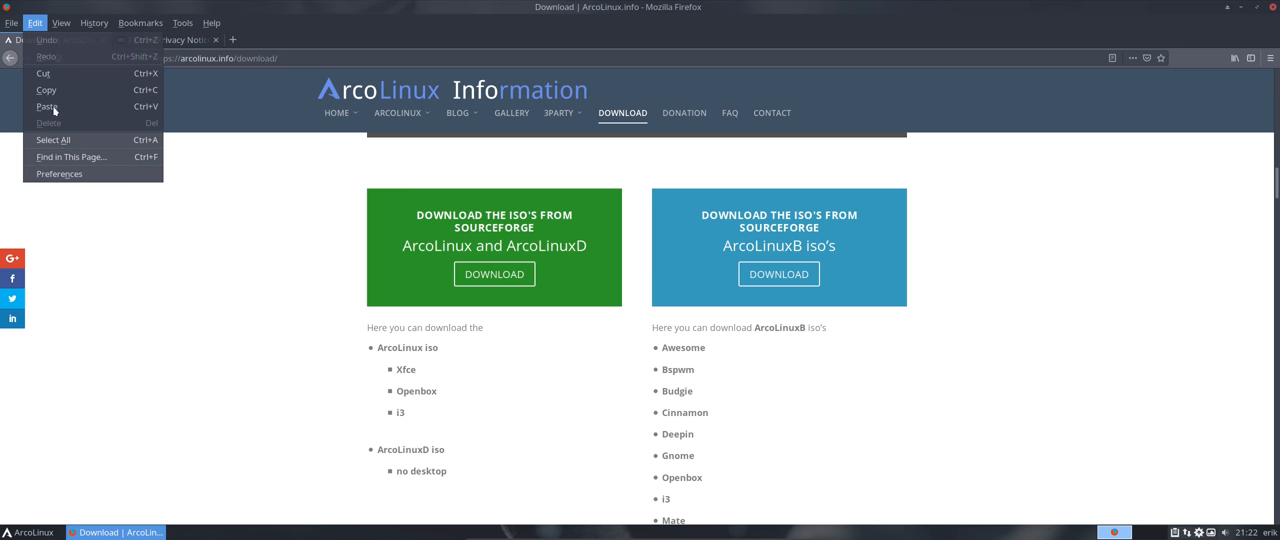
pyautogui.click(60, 174)
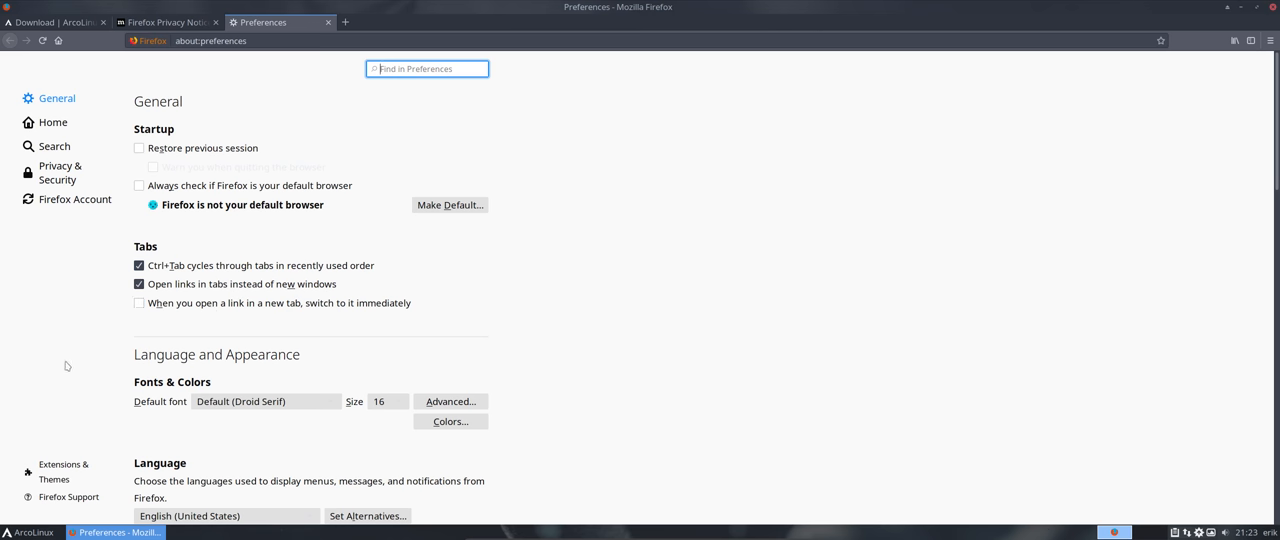
pyautogui.click(261, 403)
pyautogui.click(261, 403)
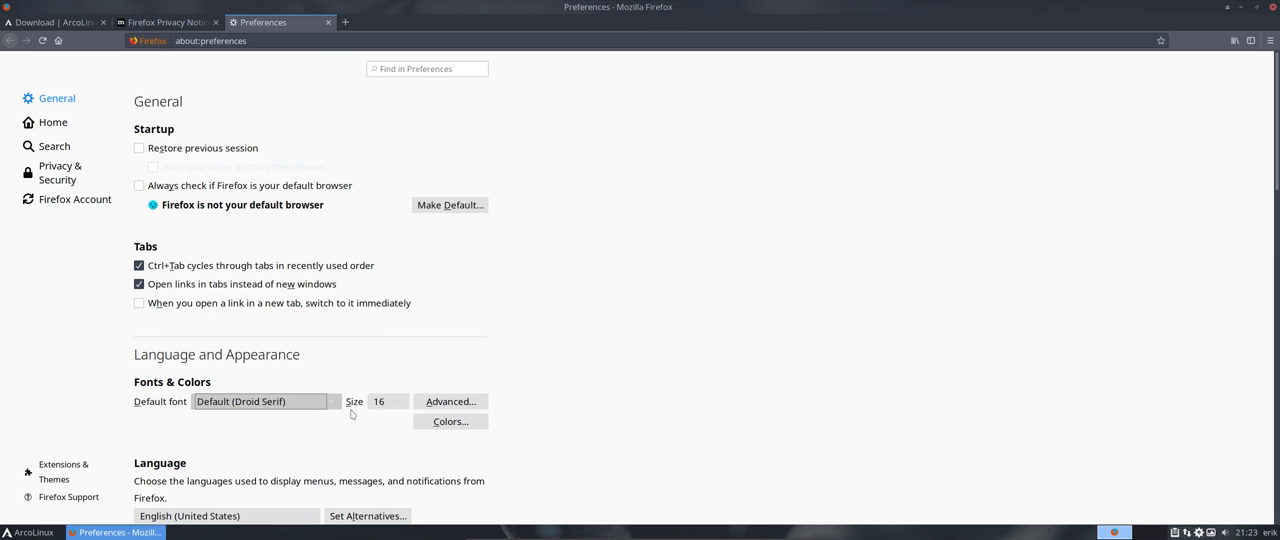
# In Advanced fonts, uncheck 'Allow pages to choose their own fonts' and confirm
pyautogui.click(432, 404)
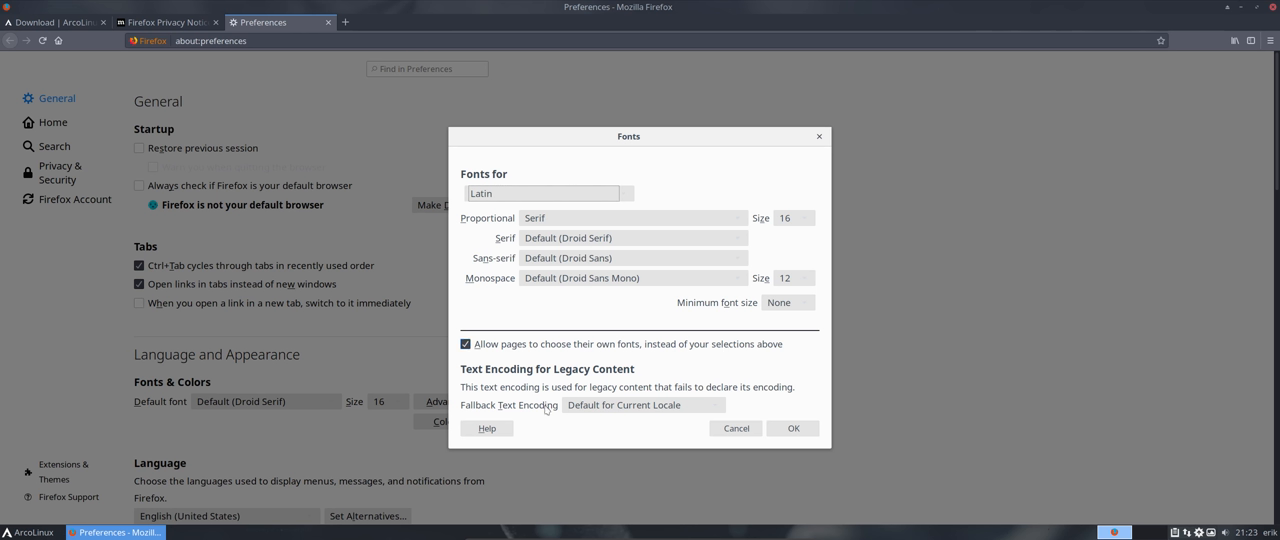
pyautogui.click(495, 350)
pyautogui.click(793, 429)
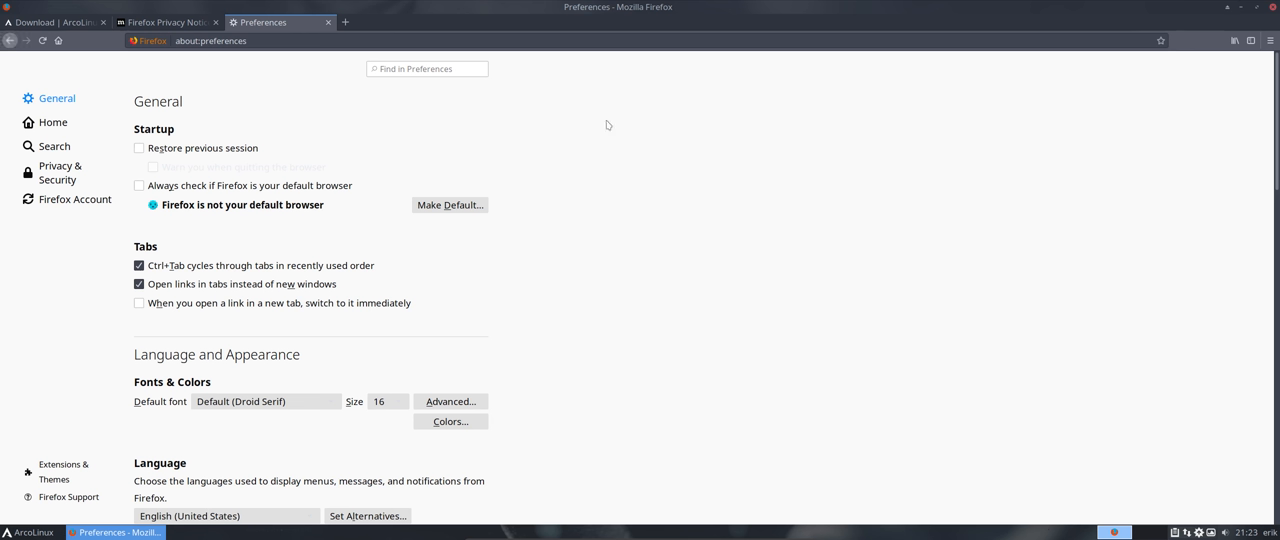
# Reload the Download tab, then re-enable 'Allow pages to choose their own fonts' in Advanced font settings
pyautogui.click(50, 22)
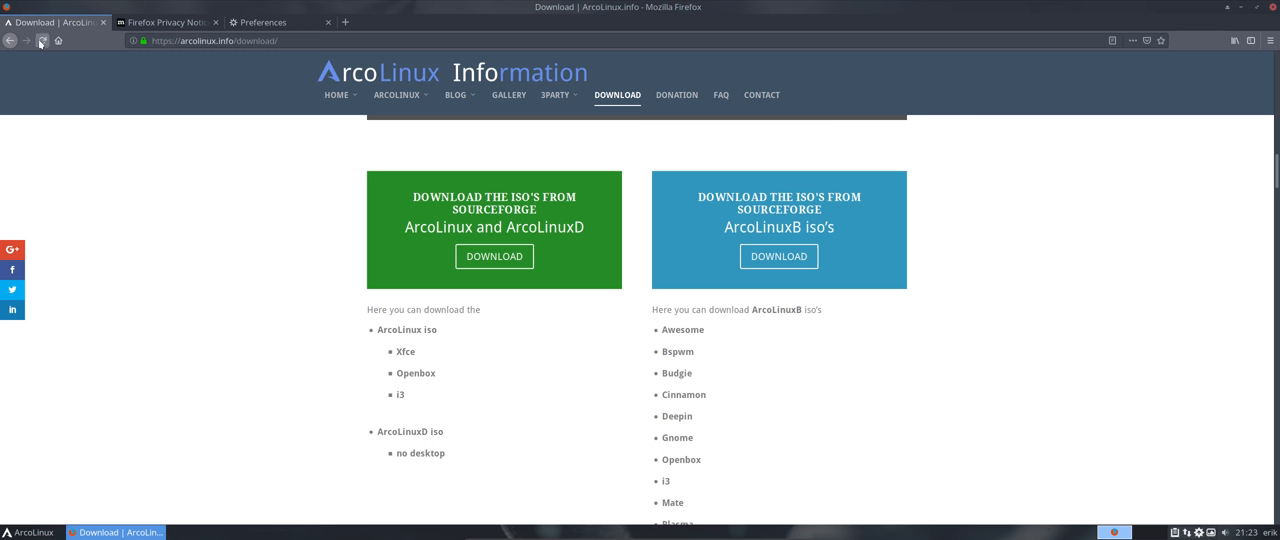
pyautogui.click(42, 40)
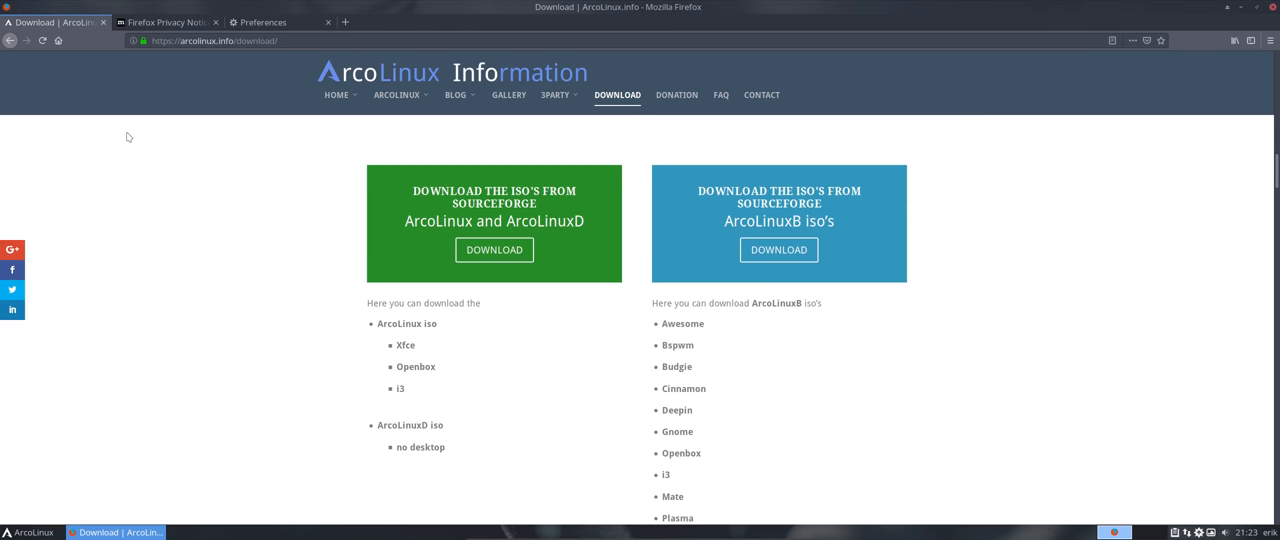
pyautogui.click(268, 24)
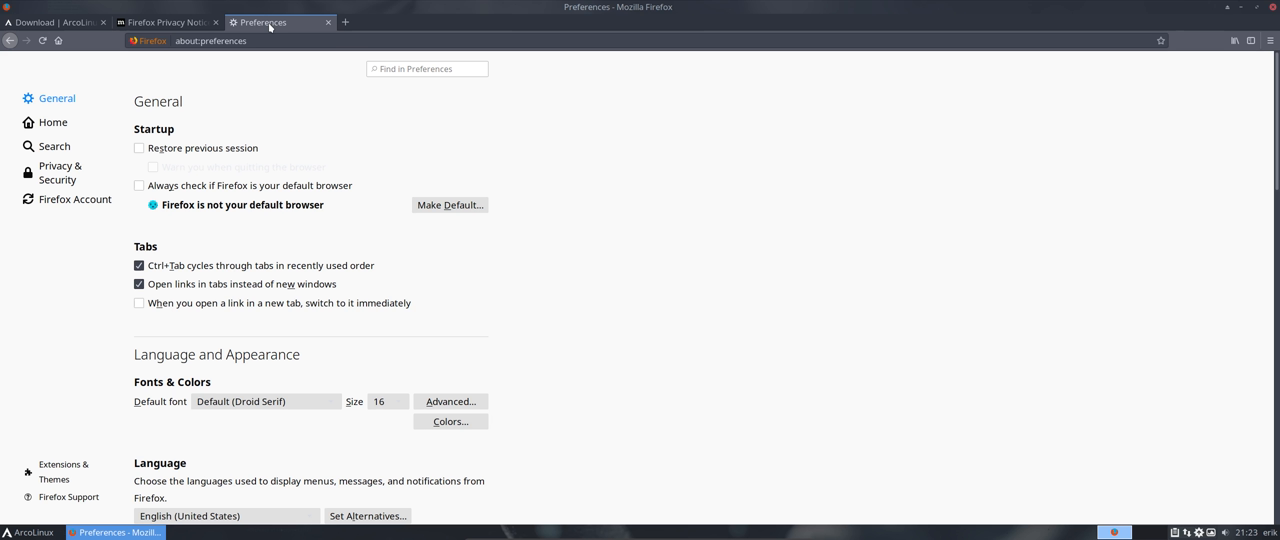
pyautogui.click(447, 403)
pyautogui.click(537, 345)
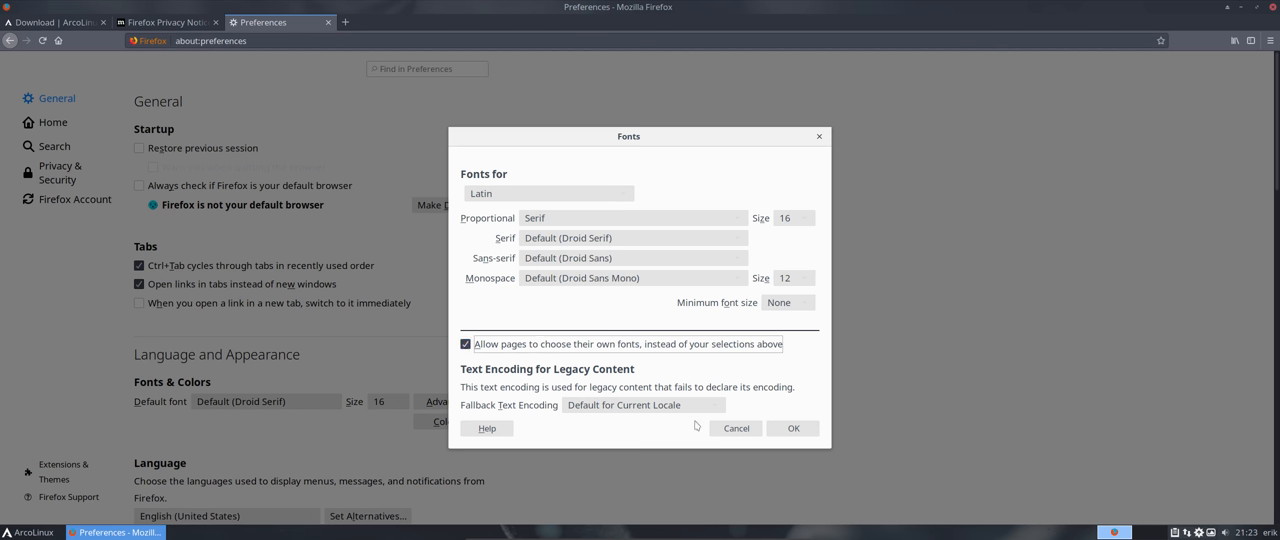
pyautogui.click(790, 430)
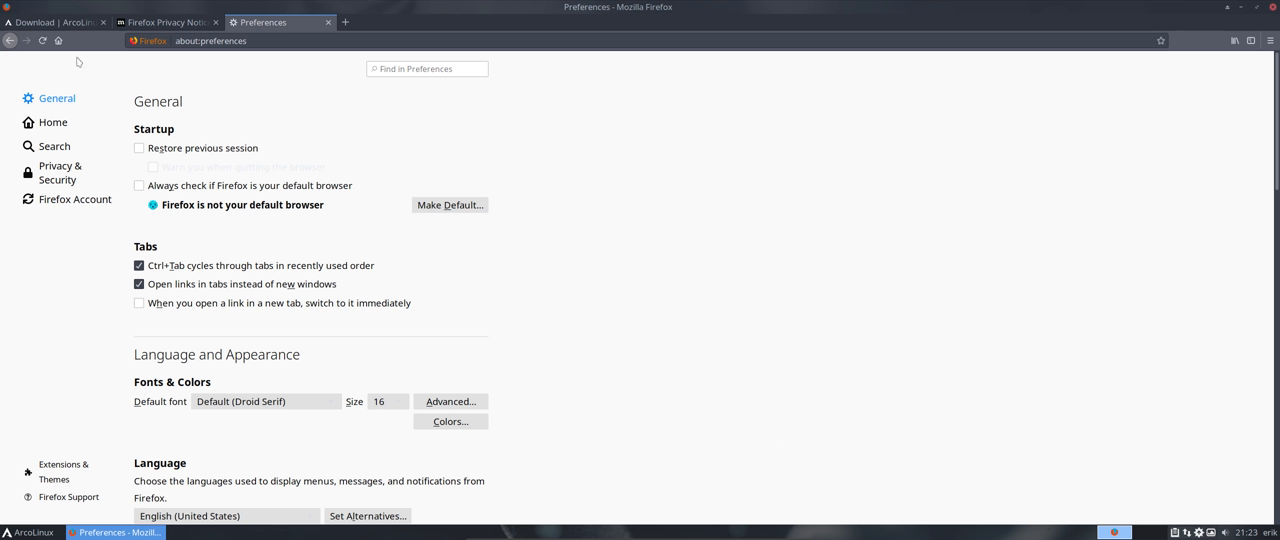
# Reload the ArcoLinux download page with its own fonts and go to the Donation page
pyautogui.click(62, 22)
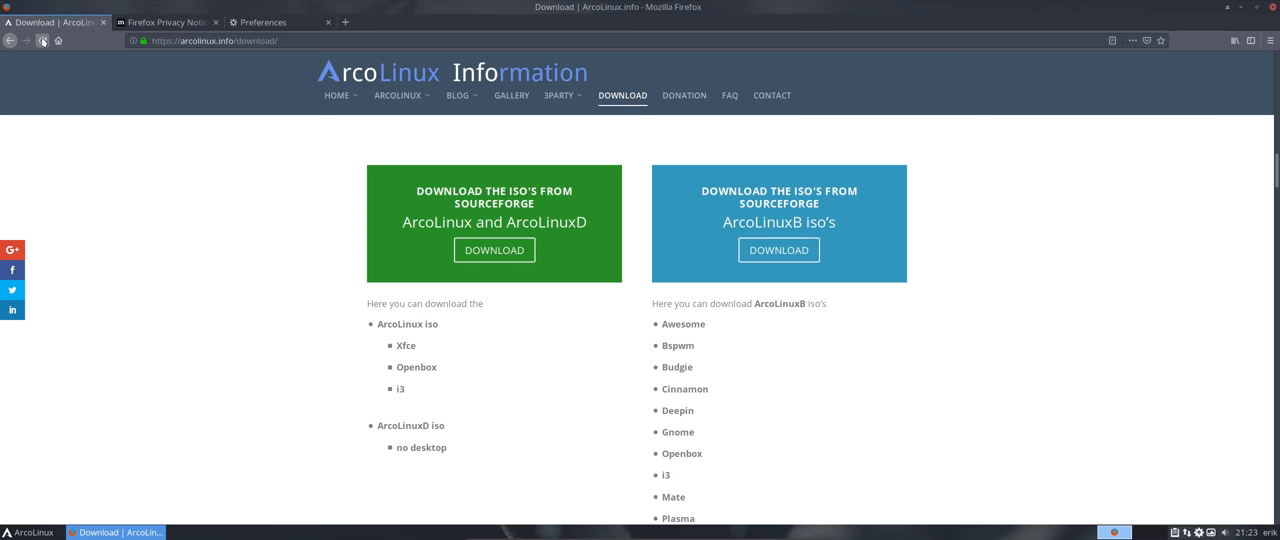
pyautogui.click(42, 40)
pyautogui.click(684, 97)
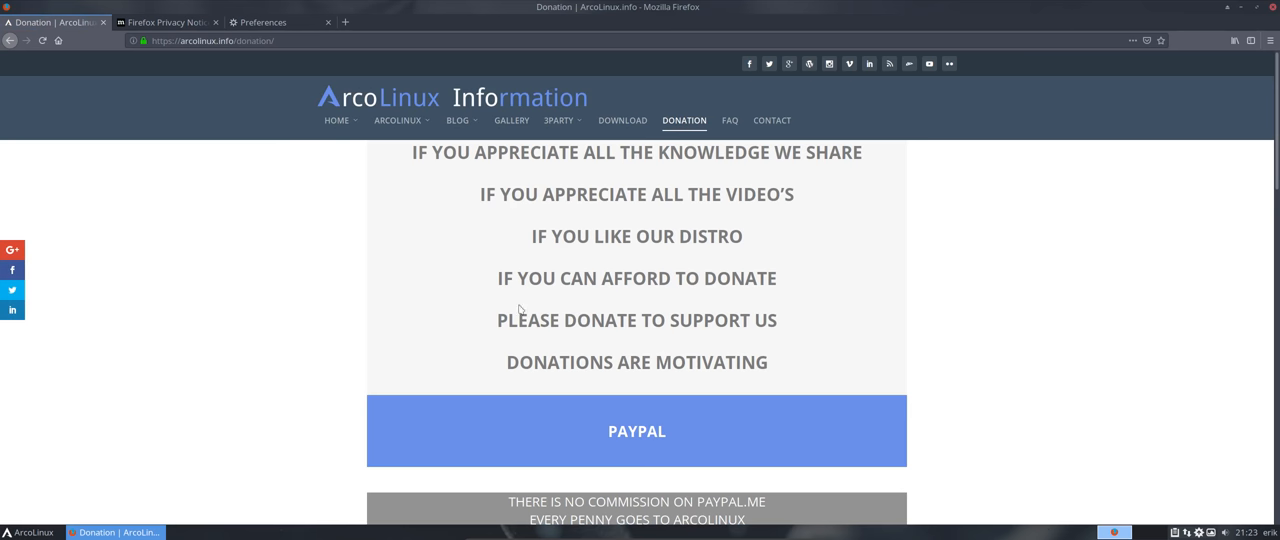
pyautogui.scroll(-7, 518, 305)
pyautogui.scroll(6, 518, 305)
pyautogui.scroll(1, 518, 305)
# Disable 'Allow pages to choose their own fonts', view the Donation page and go to Editions
pyautogui.click(266, 22)
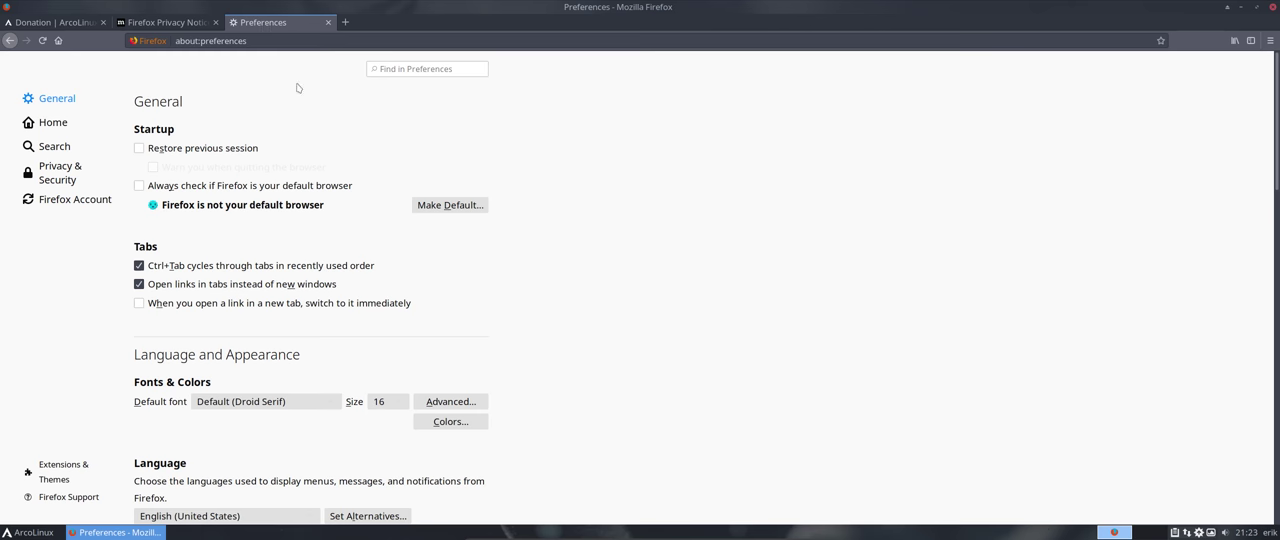
pyautogui.click(438, 403)
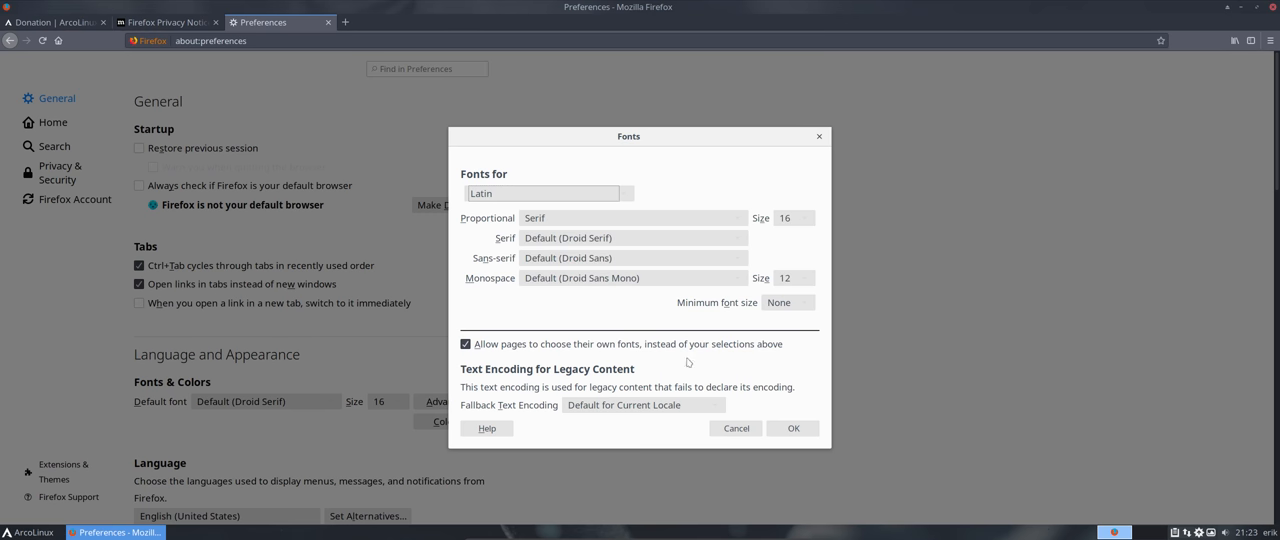
pyautogui.click(576, 345)
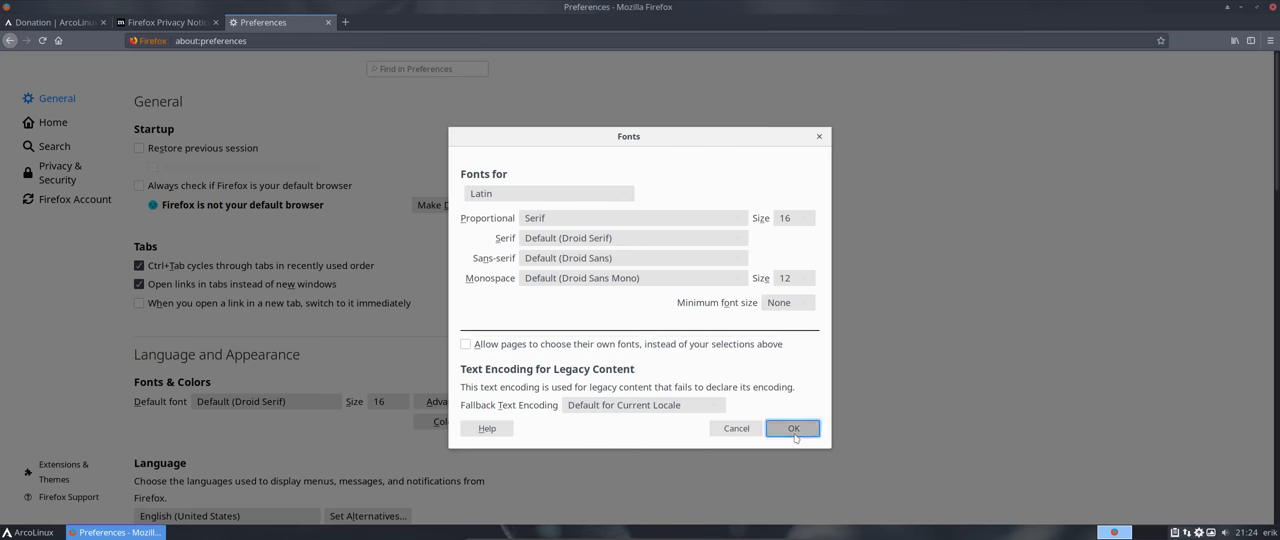
pyautogui.click(795, 430)
pyautogui.click(68, 22)
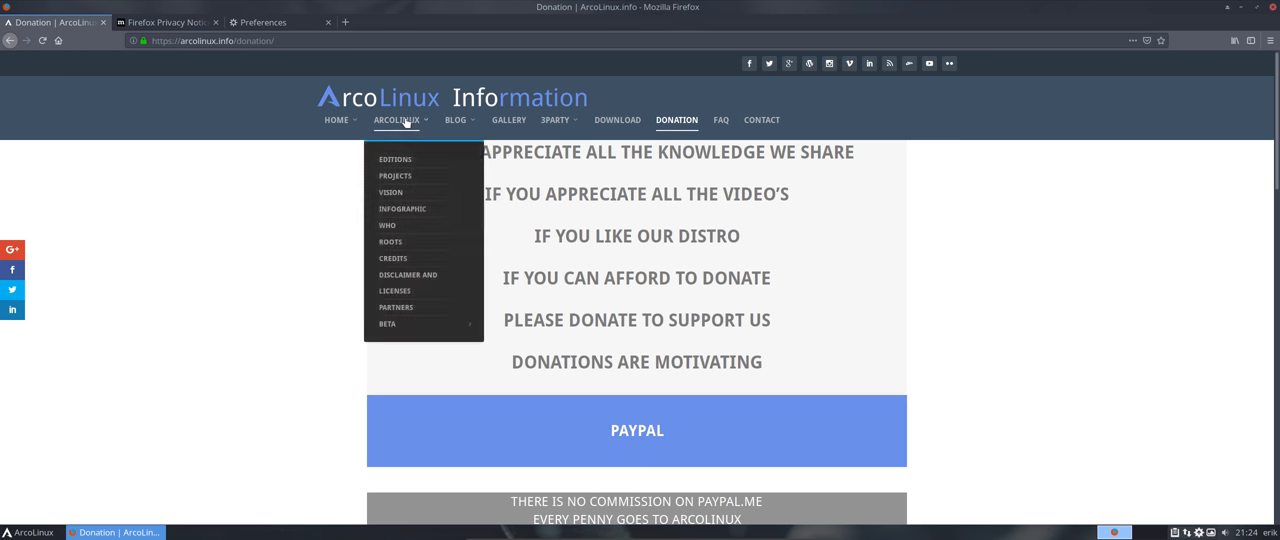
pyautogui.moveTo(398, 120)
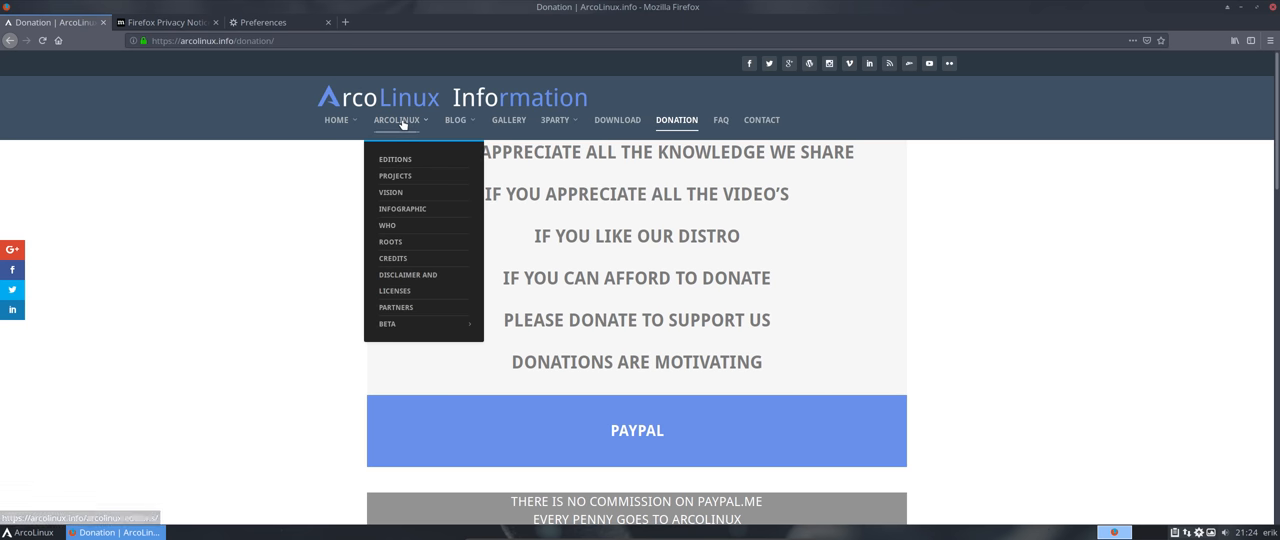
pyautogui.click(396, 161)
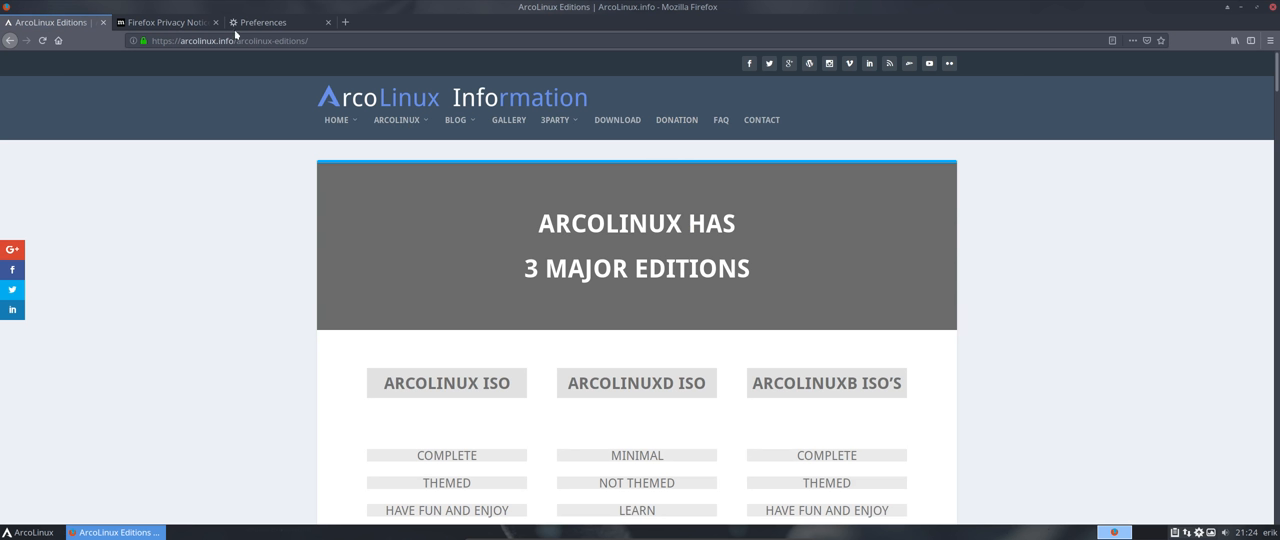
# Re-enable pages' own fonts, view the Editions page and go to the Projects page
pyautogui.click(255, 24)
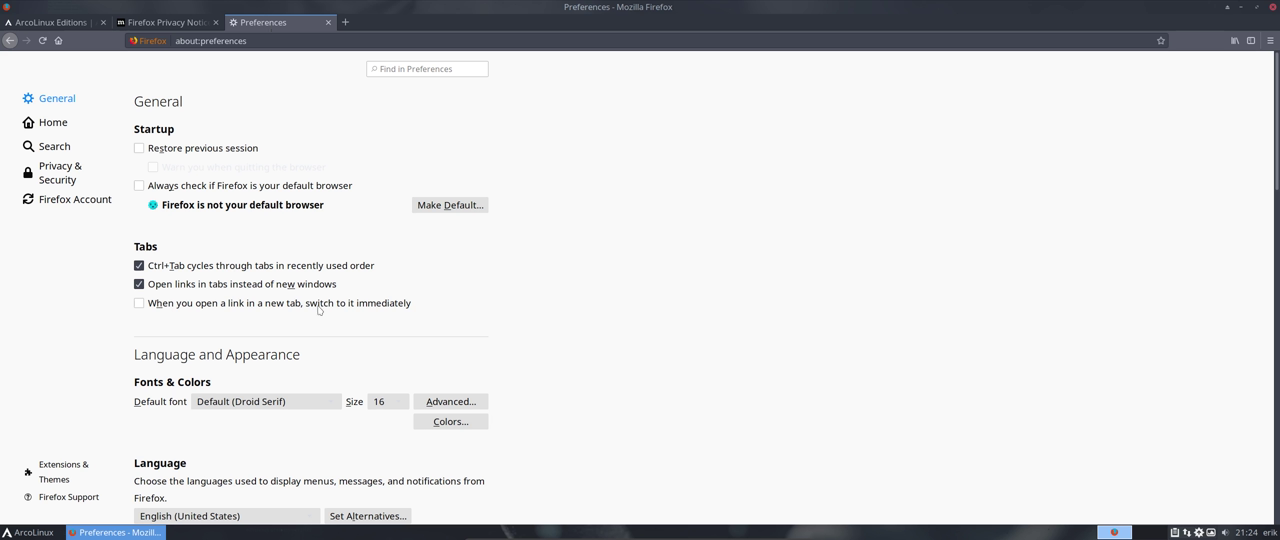
pyautogui.click(449, 403)
pyautogui.click(514, 345)
pyautogui.click(793, 428)
pyautogui.click(48, 24)
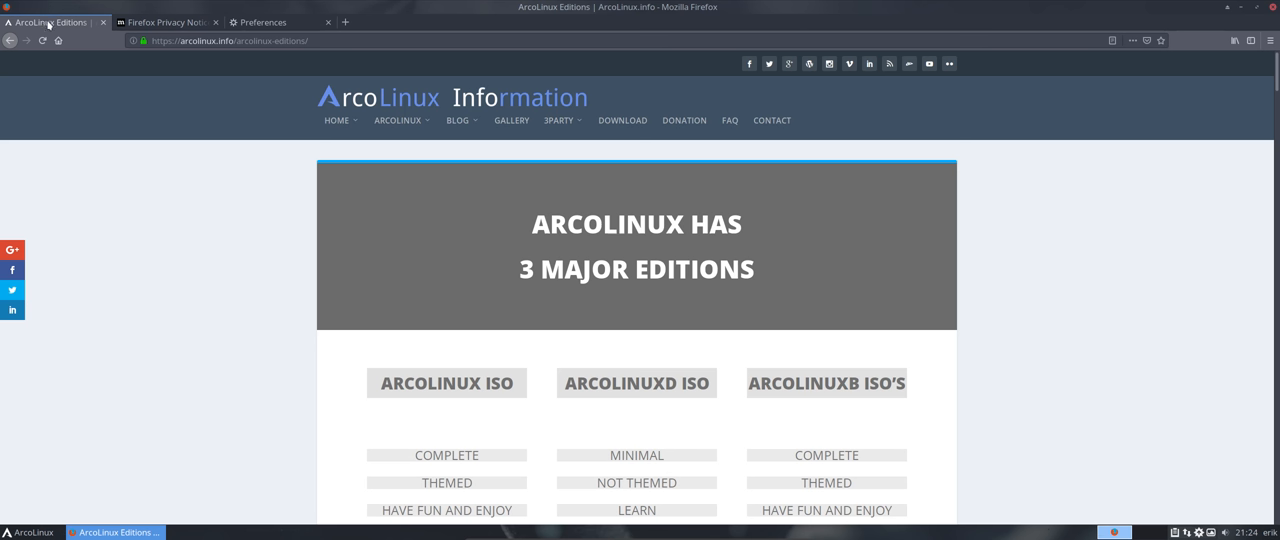
pyautogui.moveTo(398, 120)
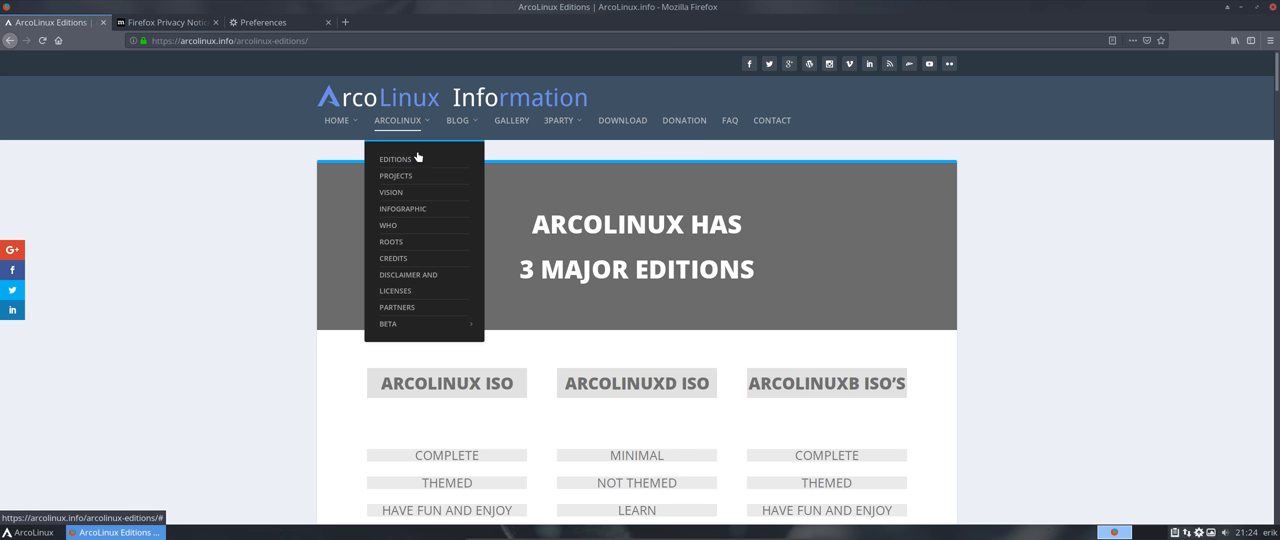
pyautogui.click(407, 175)
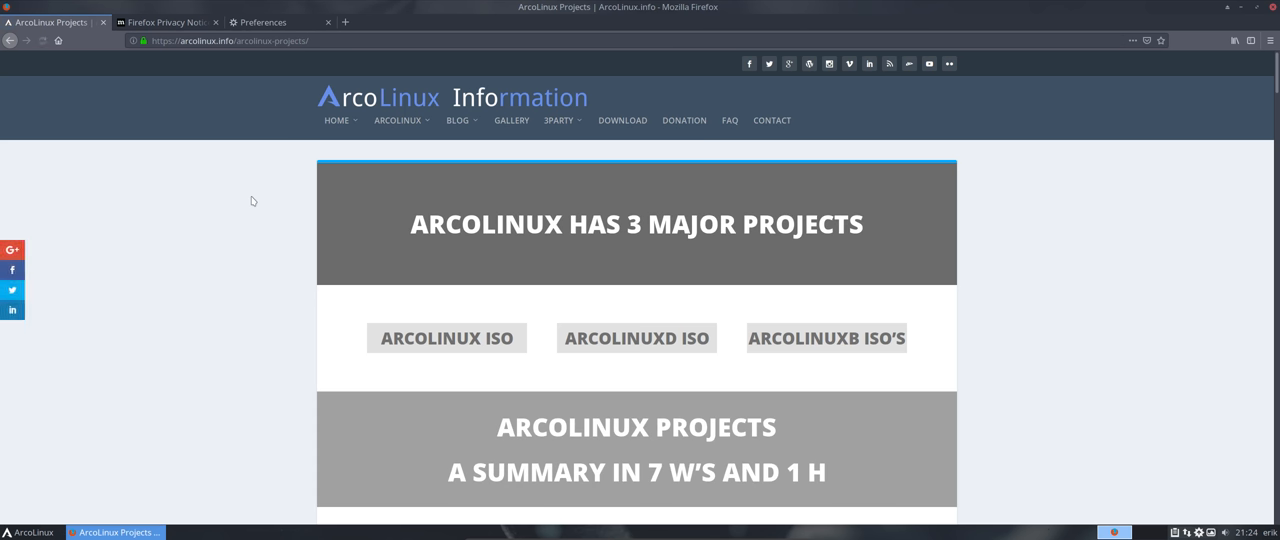
pyautogui.scroll(-5, 251, 201)
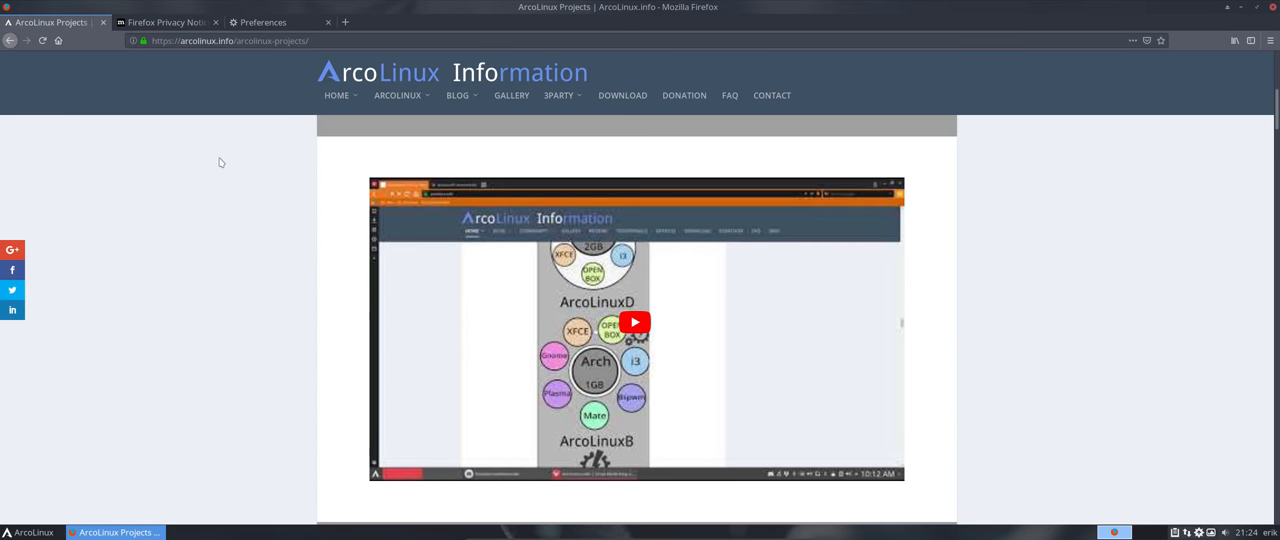
pyautogui.scroll(-3, 221, 162)
pyautogui.scroll(-3, 221, 162)
pyautogui.scroll(-3, 222, 162)
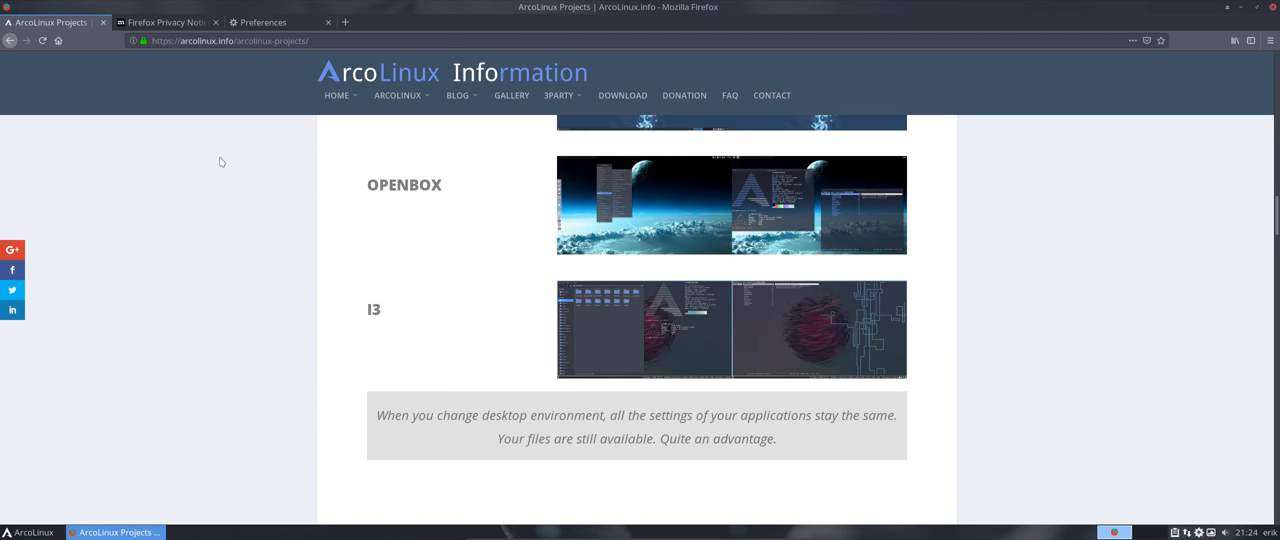
# Enlarge and close the OPENBOX desktop screenshot, then return to the Preferences tab
pyautogui.click(700, 192)
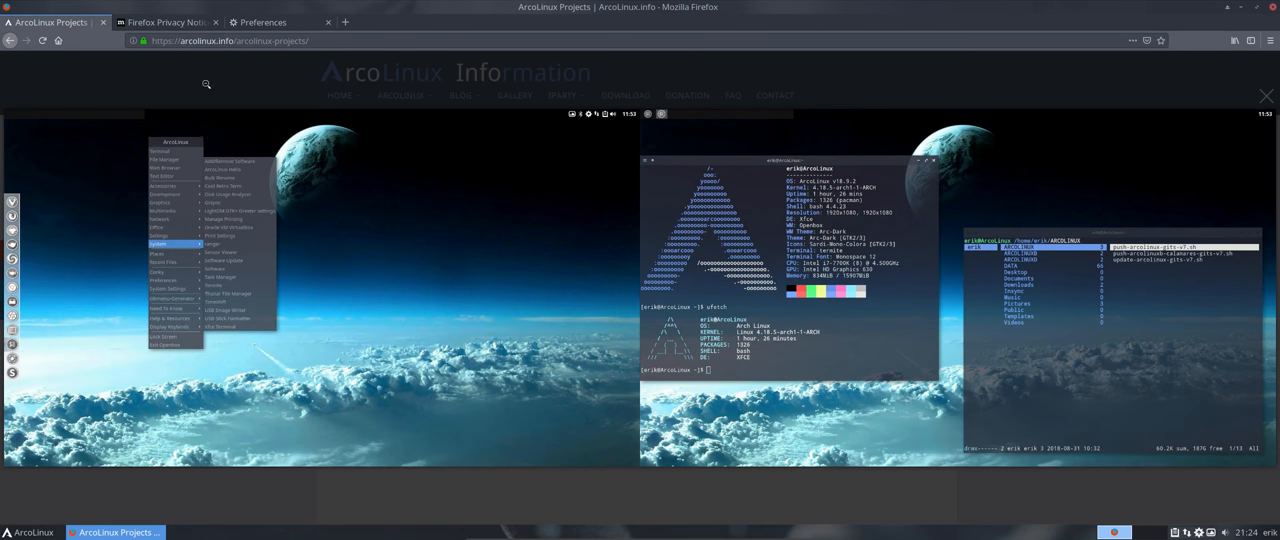
pyautogui.click(206, 88)
pyautogui.click(272, 24)
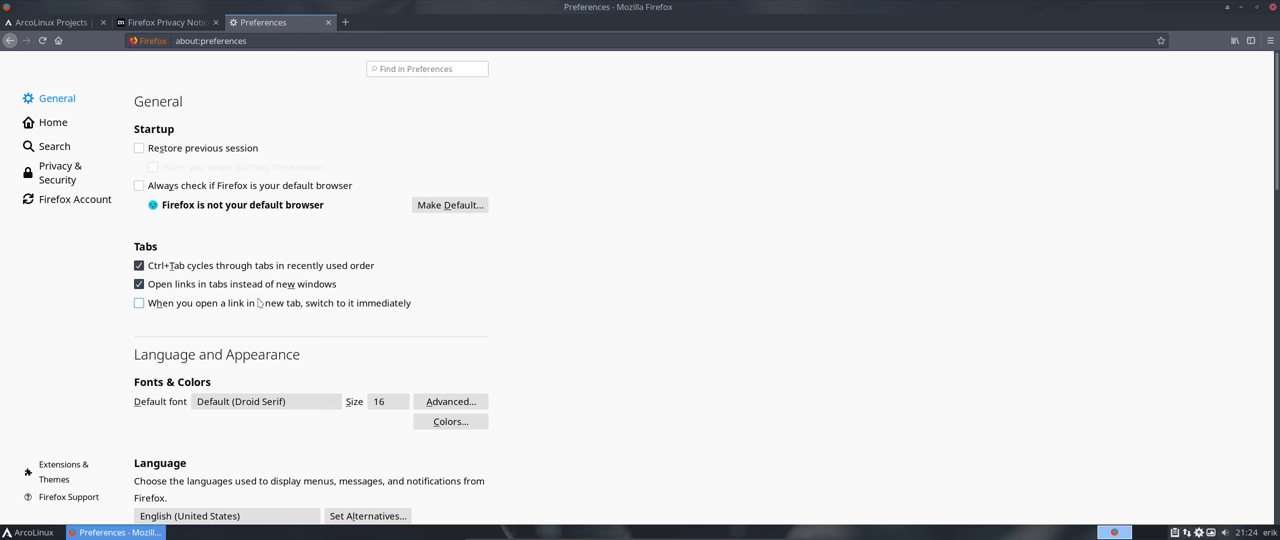
pyautogui.scroll(-5, 230, 303)
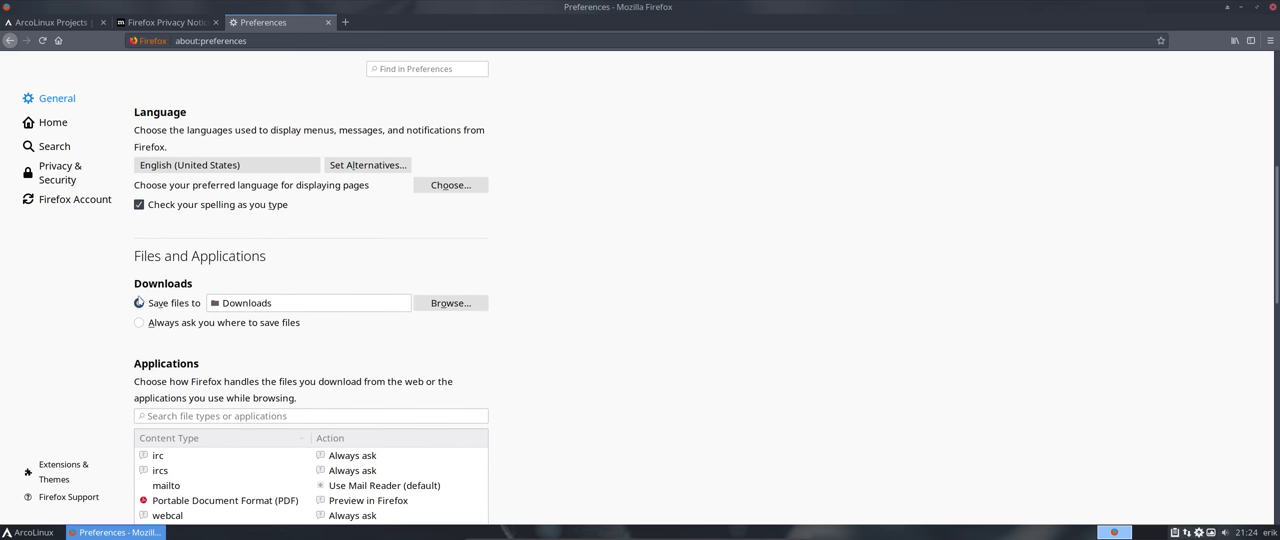
pyautogui.scroll(-2, 139, 302)
pyautogui.scroll(-1, 139, 300)
pyautogui.scroll(-2, 139, 298)
pyautogui.scroll(-3, 139, 296)
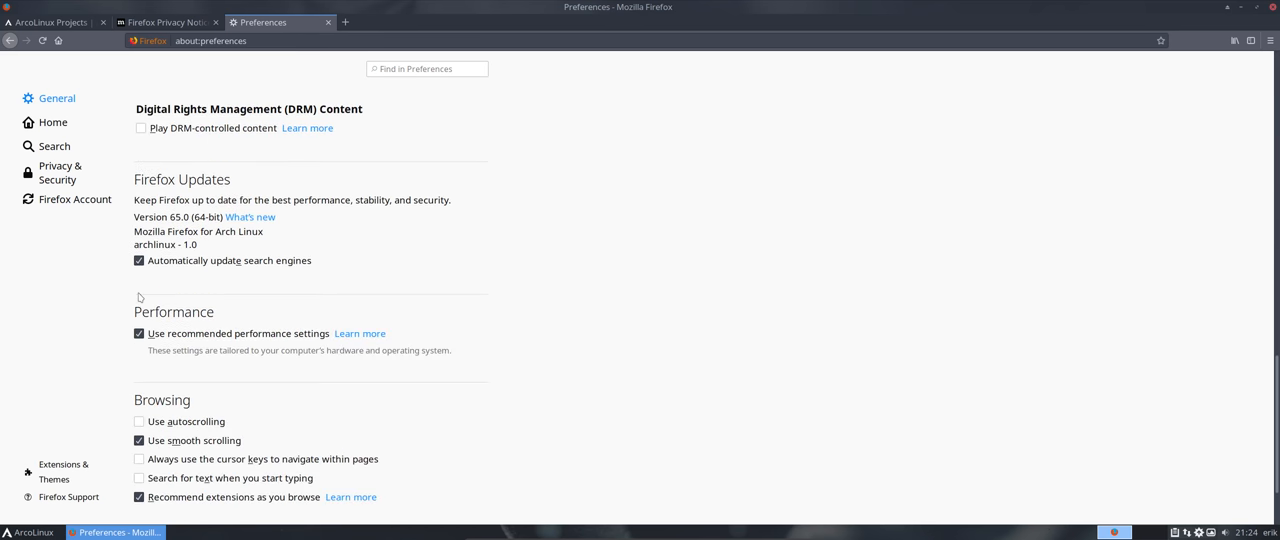
pyautogui.scroll(-2, 139, 297)
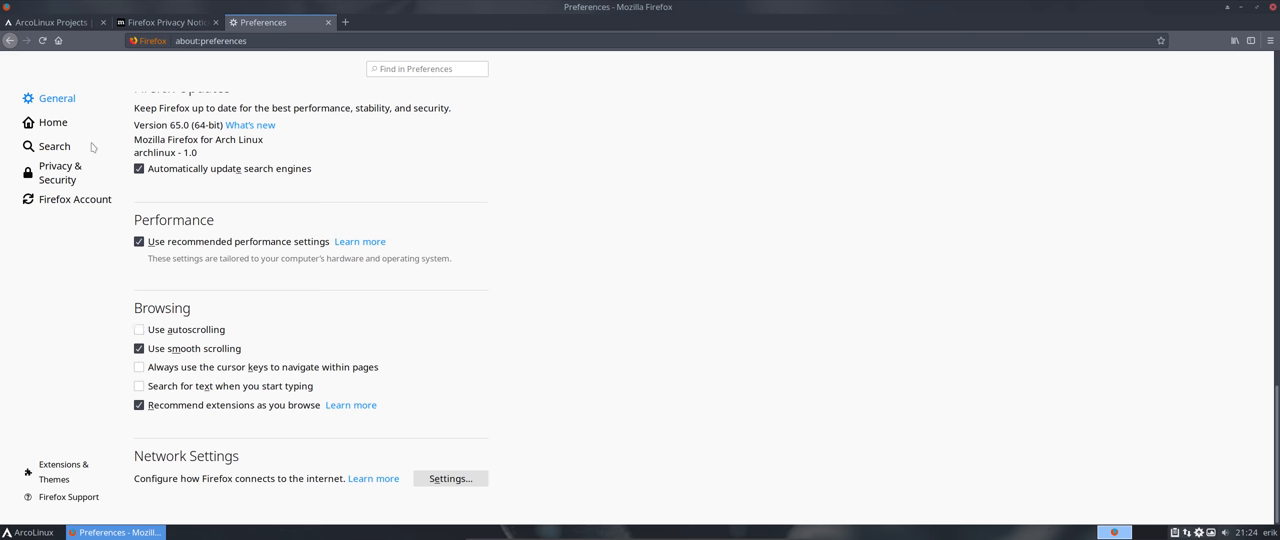
# Browse the Home, Search, Privacy & Security and Firefox Account preferences, ending back on General
pyautogui.click(54, 130)
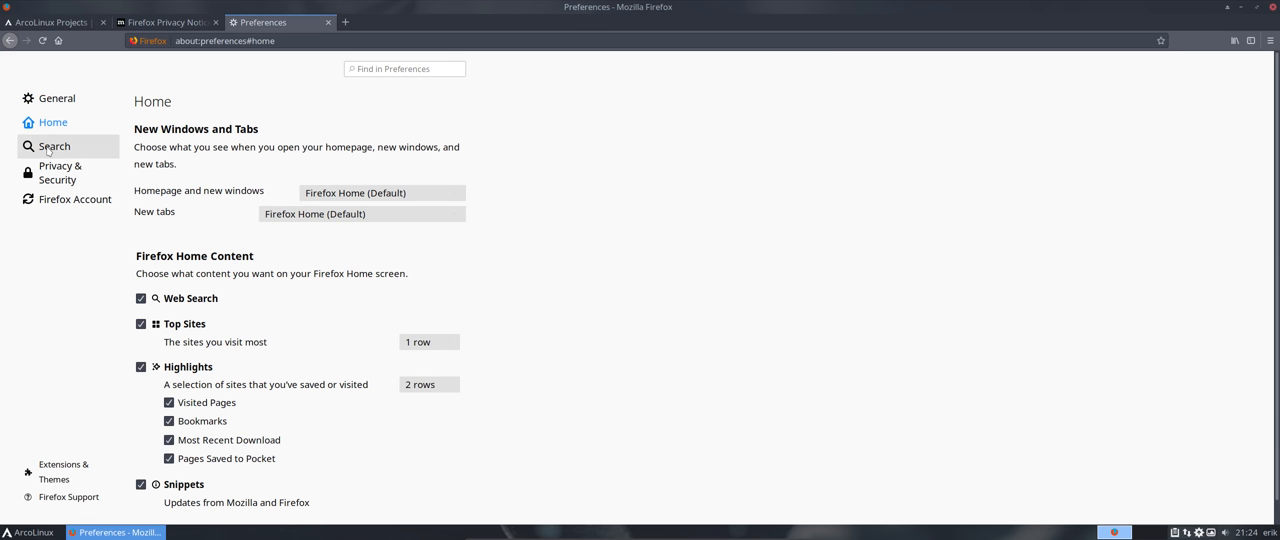
pyautogui.click(47, 147)
pyautogui.click(52, 170)
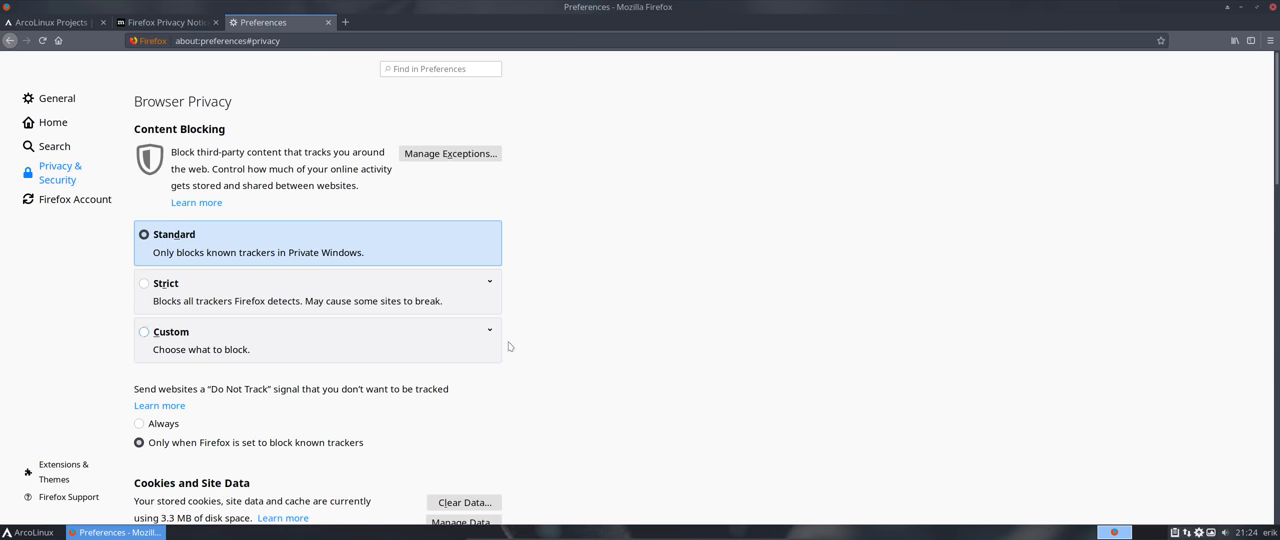
pyautogui.scroll(-5, 540, 352)
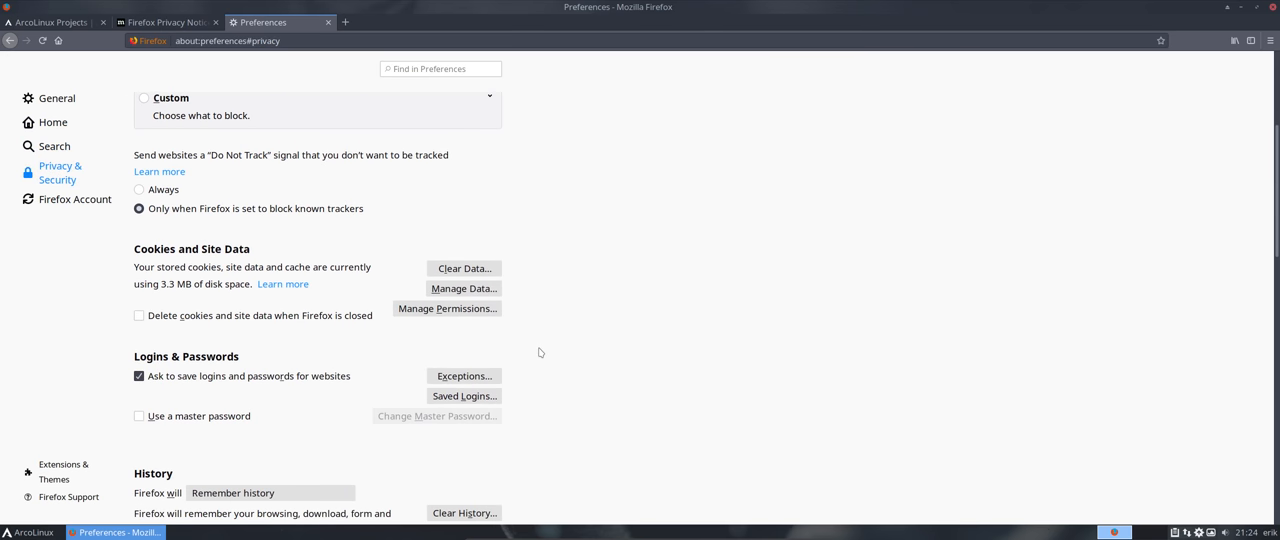
pyautogui.scroll(-1, 540, 352)
pyautogui.scroll(-1, 540, 352)
pyautogui.scroll(-2, 540, 352)
pyautogui.scroll(-1, 538, 352)
pyautogui.scroll(-2, 538, 352)
pyautogui.scroll(-1, 538, 352)
pyautogui.scroll(-1, 537, 352)
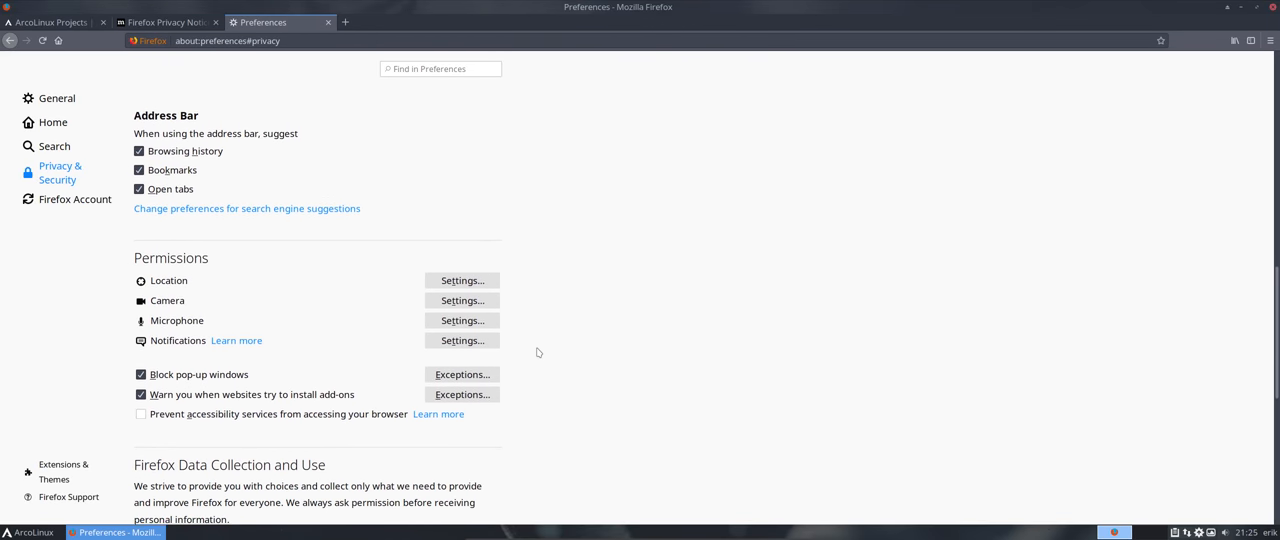
pyautogui.scroll(-2, 536, 352)
pyautogui.scroll(-1, 535, 352)
pyautogui.scroll(-1, 534, 352)
pyautogui.scroll(-3, 533, 351)
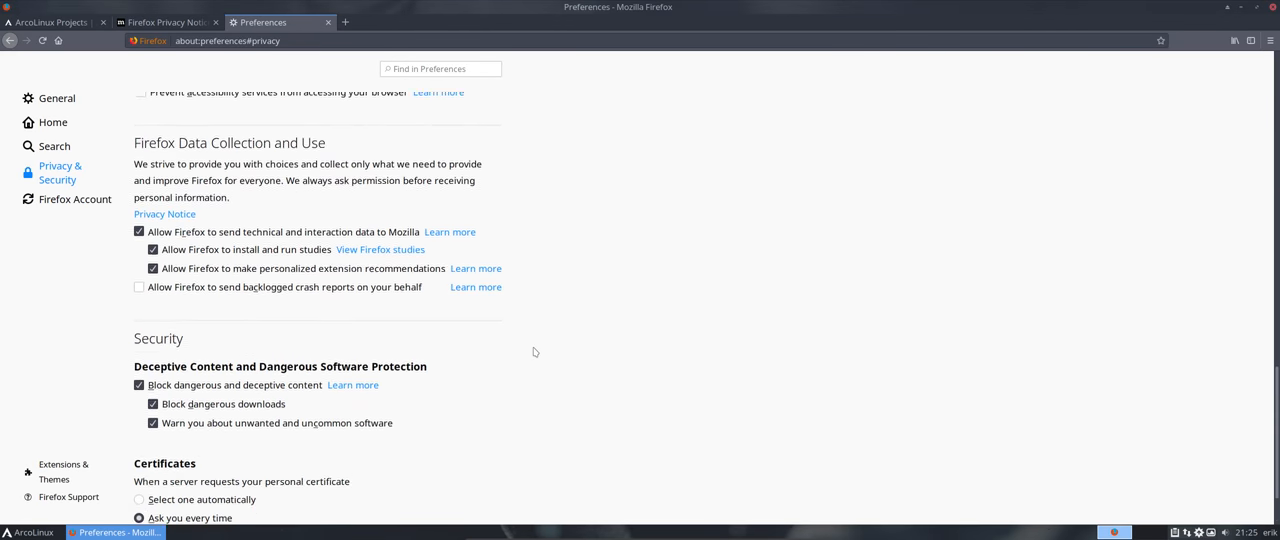
pyautogui.scroll(-1, 525, 348)
pyautogui.click(57, 201)
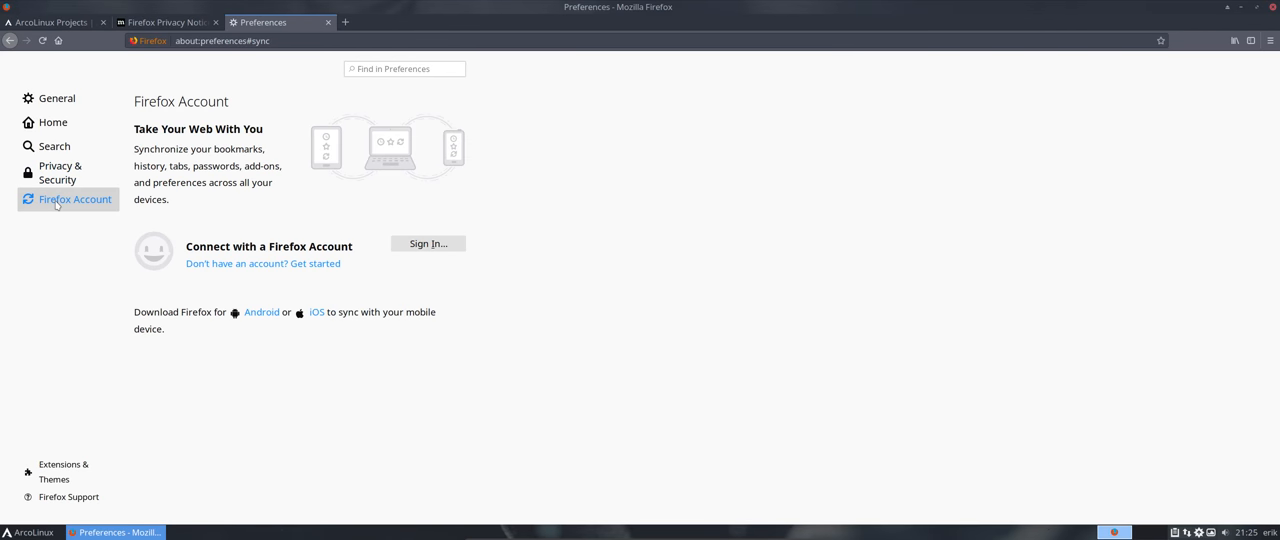
pyautogui.click(58, 100)
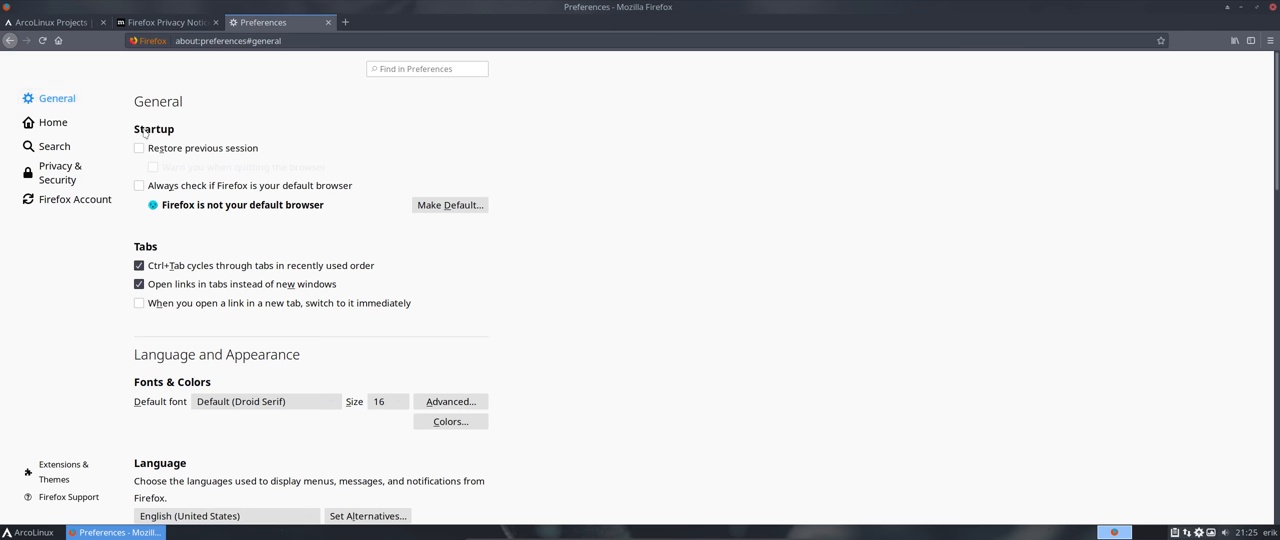
# Close the Preferences and Privacy Notice tabs and quit Firefox
pyautogui.click(327, 22)
pyautogui.click(216, 22)
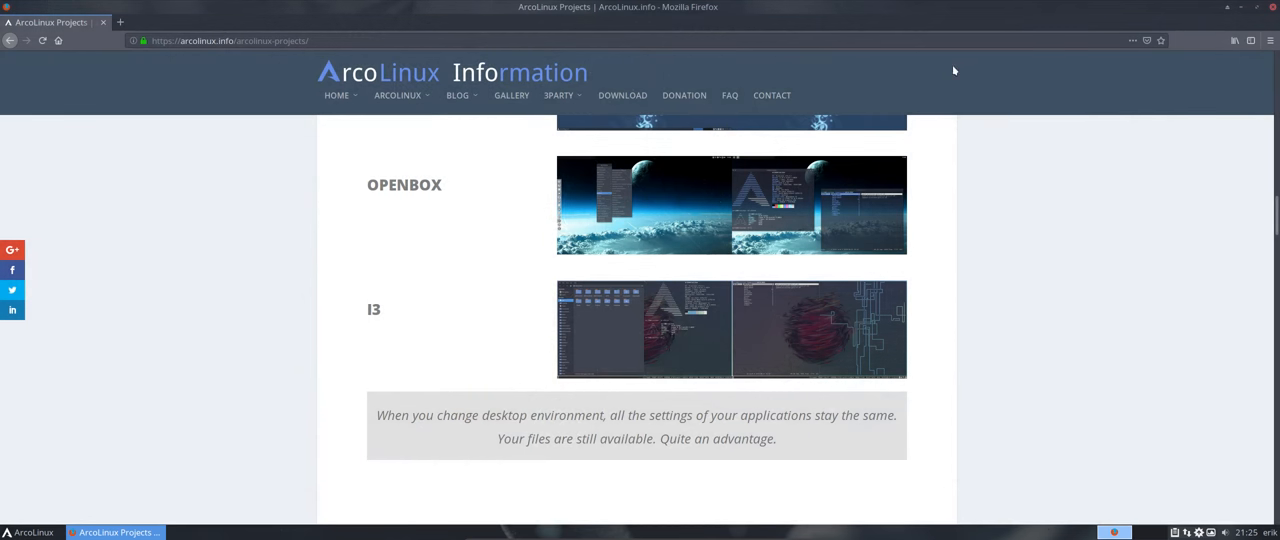
pyautogui.click(1273, 9)
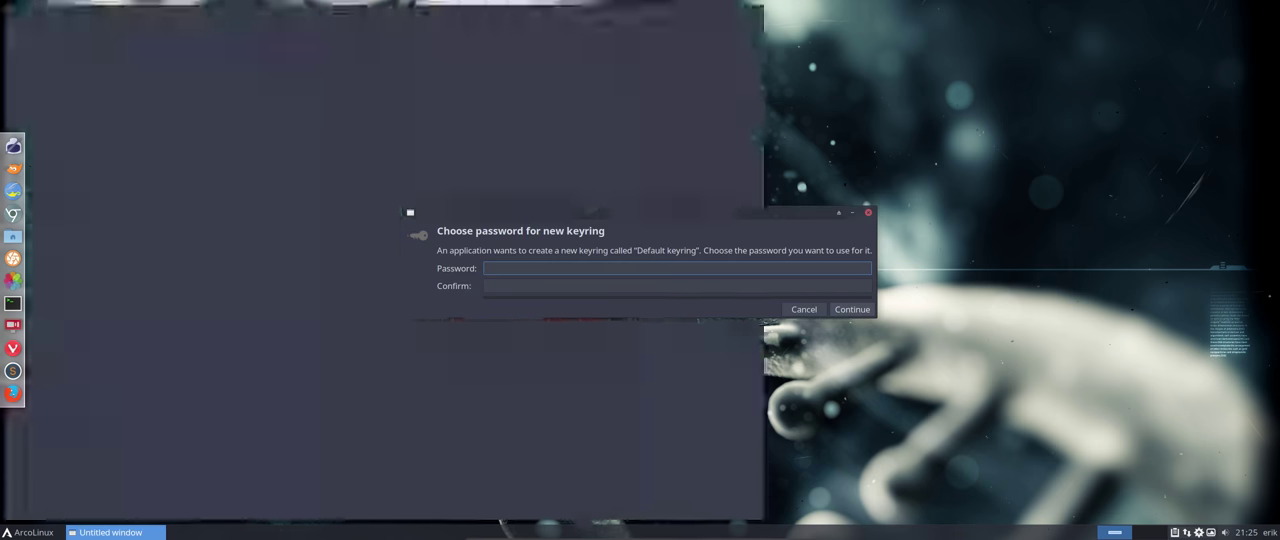
# Start Vivaldi with a blank keyring password, accepting unencrypted storage, and maximize it
pyautogui.click(852, 309)
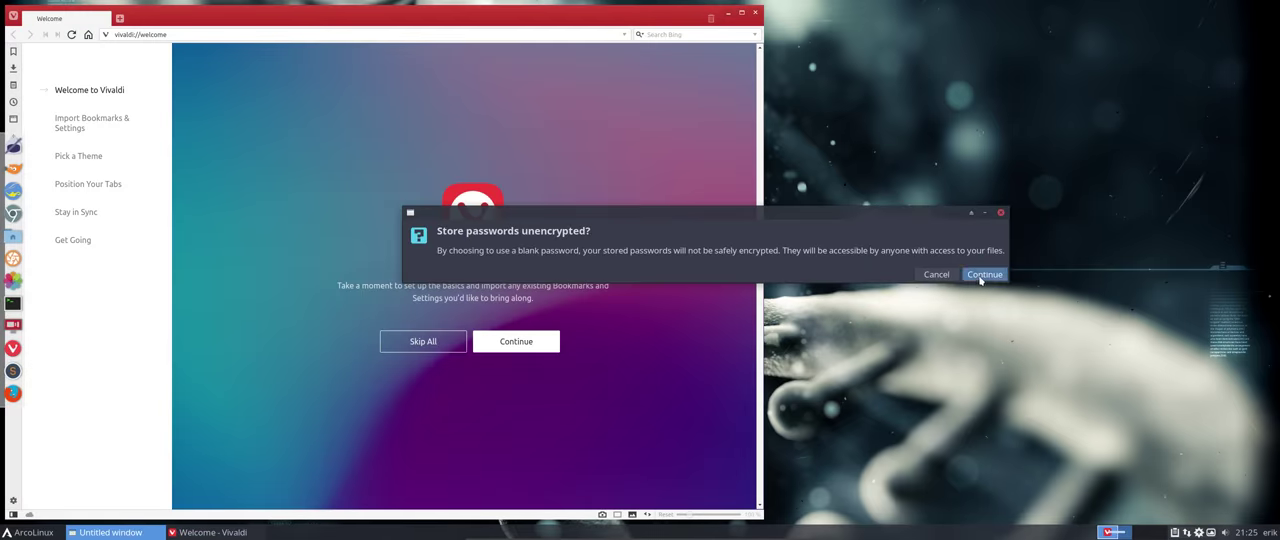
pyautogui.click(981, 275)
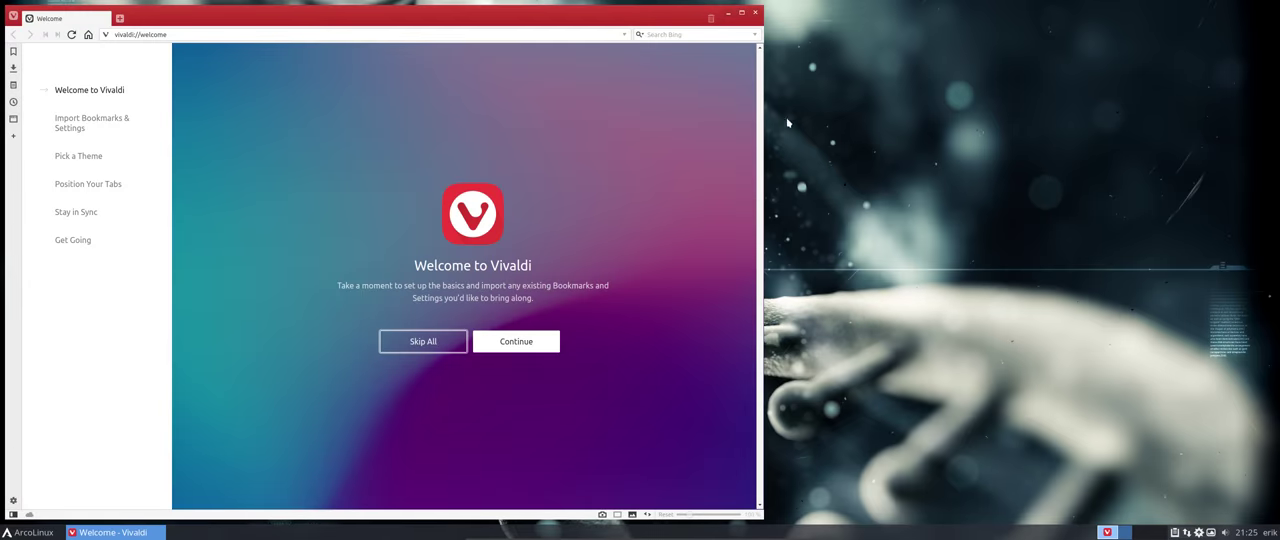
pyautogui.click(745, 15)
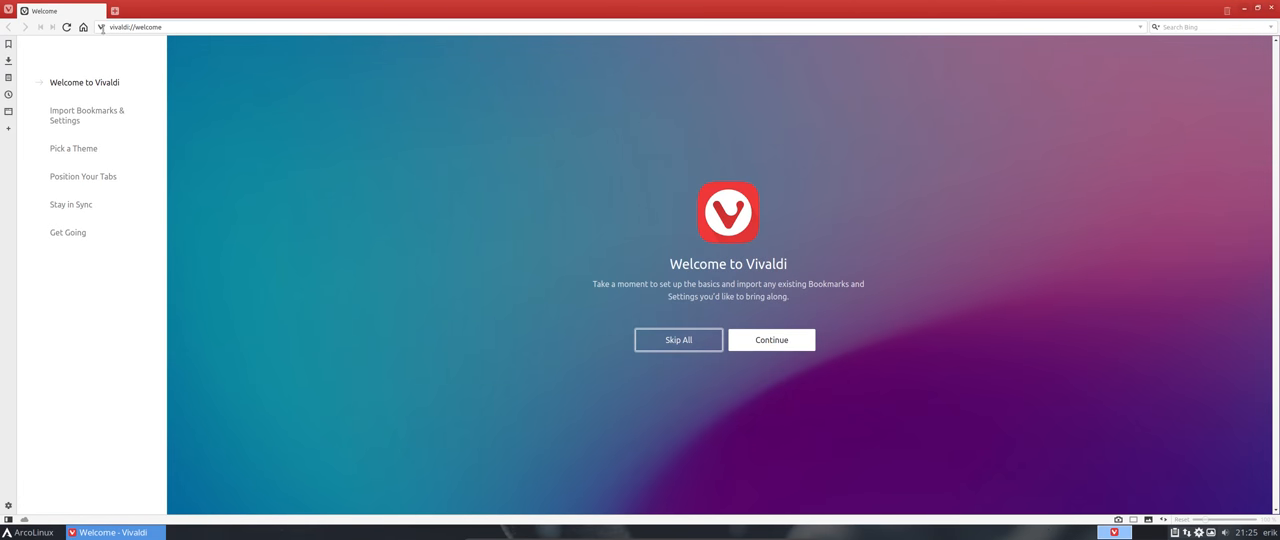
# Load arcolinux.info from the Vivaldi address bar
pyautogui.click(161, 26)
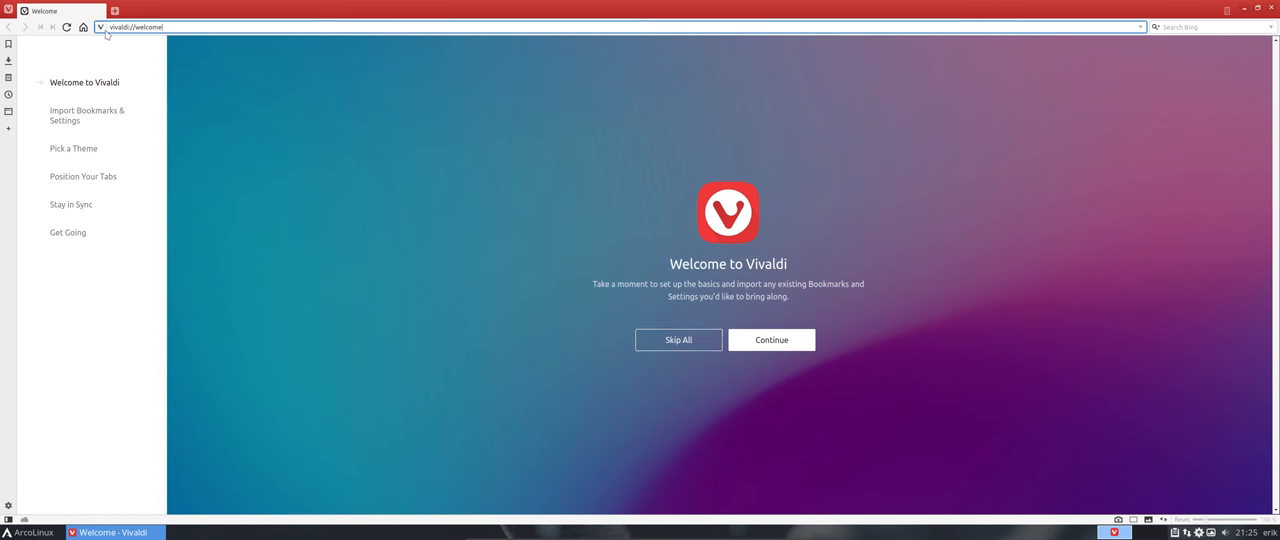
pyautogui.write('arcoli')
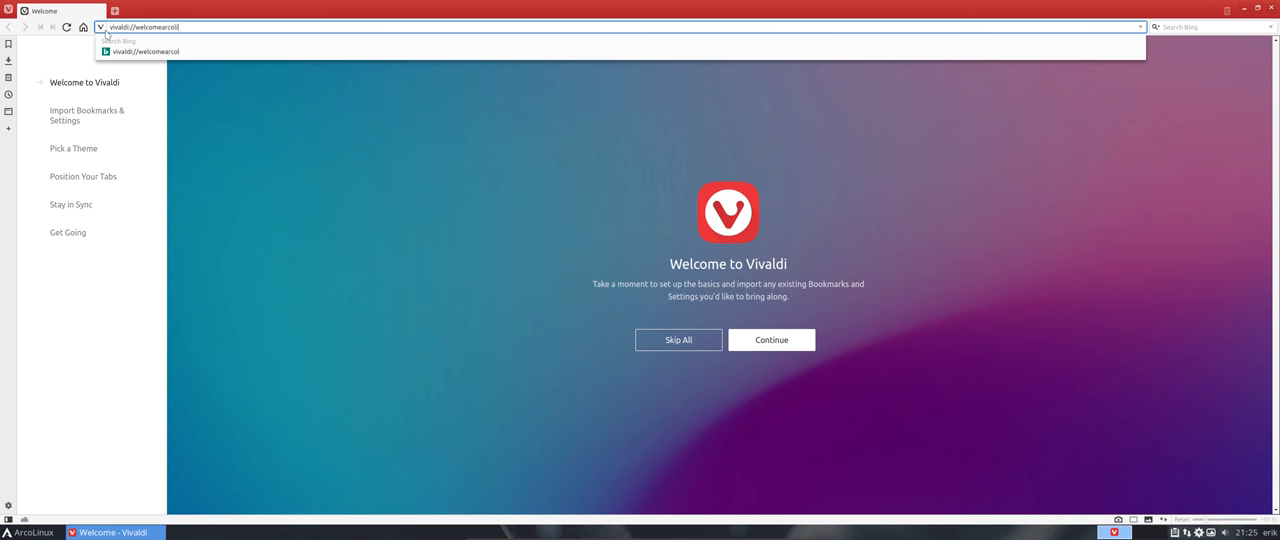
pyautogui.hotkey('ctrl', 'a')
pyautogui.write('azrd')
pyautogui.press('BackSpace')
pyautogui.press('BackSpace')
pyautogui.write('arcolin')
pyautogui.press('Return')
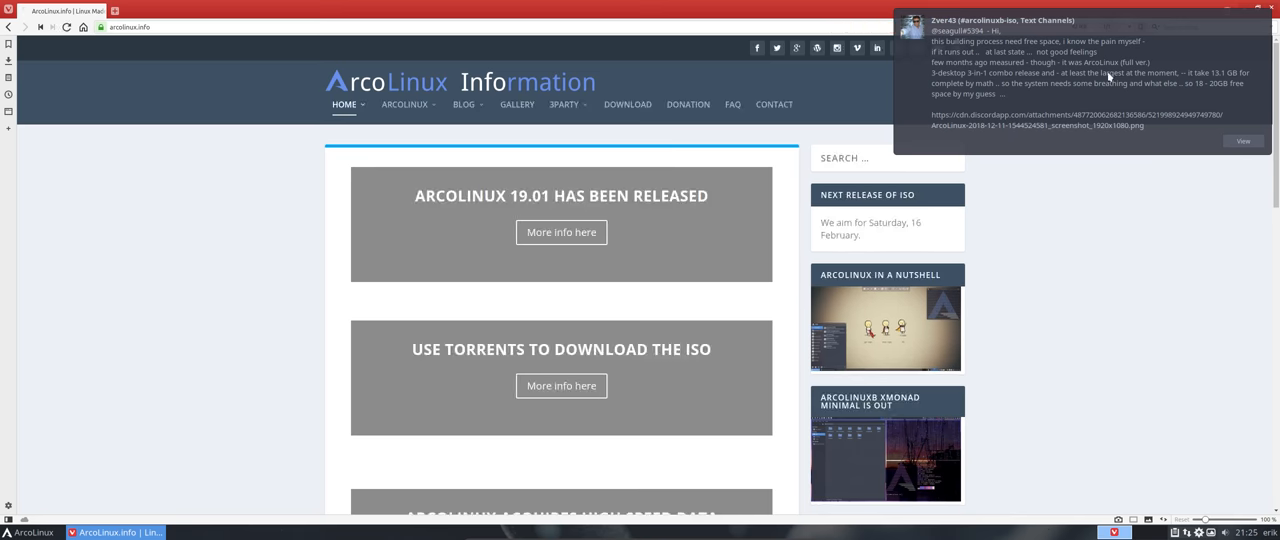
# Dismiss the notification, go to the site's Download page and select its address for copying
pyautogui.click(1163, 67)
pyautogui.scroll(-3, 249, 342)
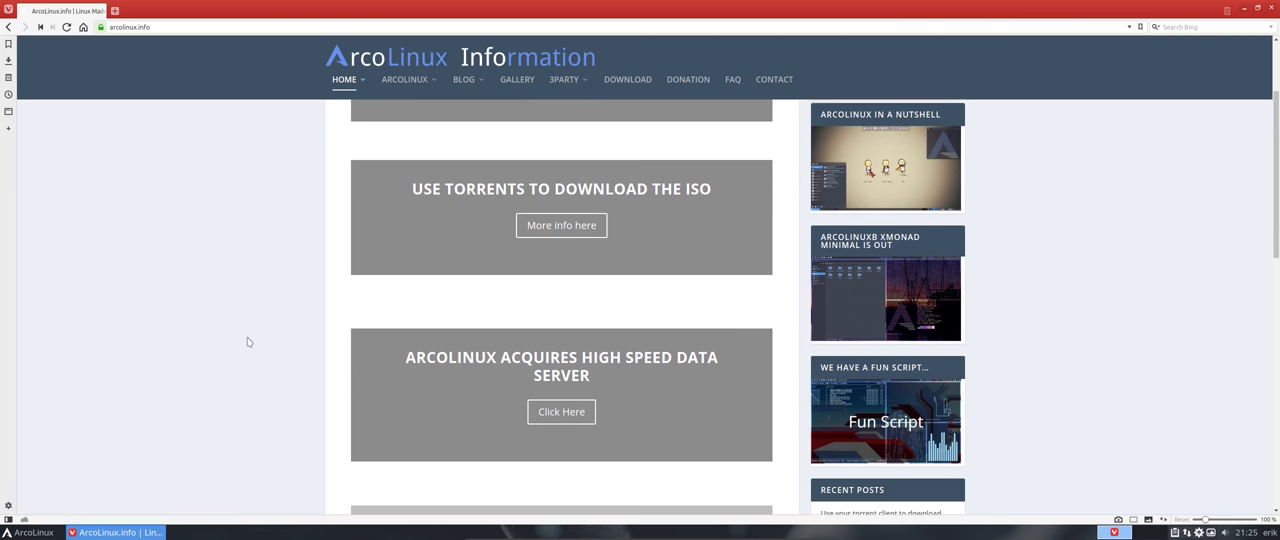
pyautogui.scroll(-1, 249, 342)
pyautogui.scroll(-3, 249, 342)
pyautogui.scroll(-5, 249, 342)
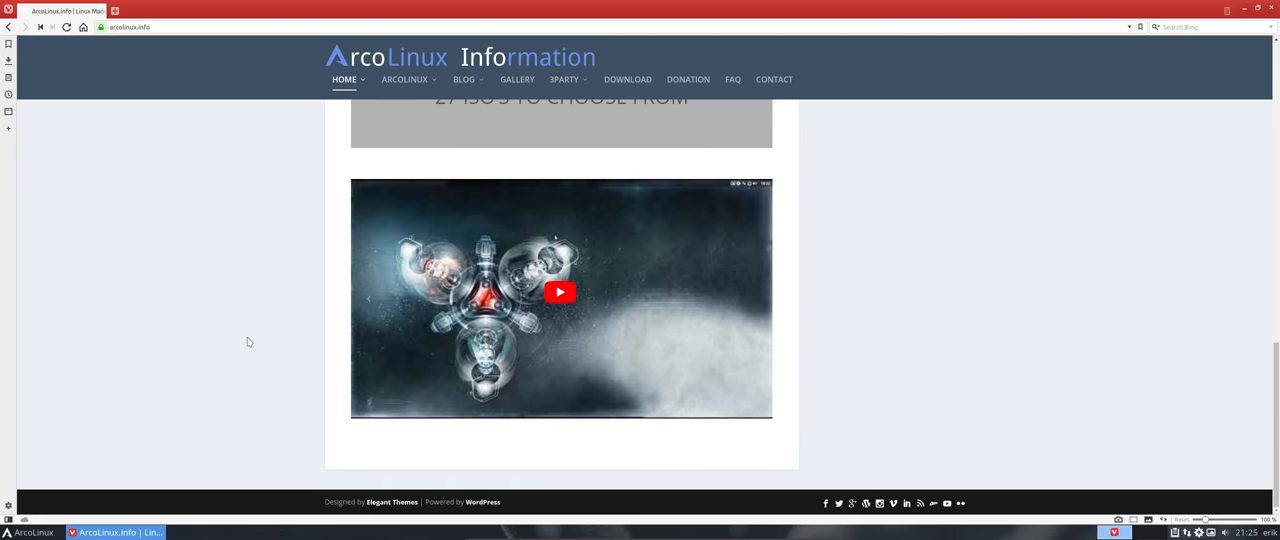
pyautogui.scroll(3, 248, 341)
pyautogui.scroll(10, 400, 270)
pyautogui.click(636, 103)
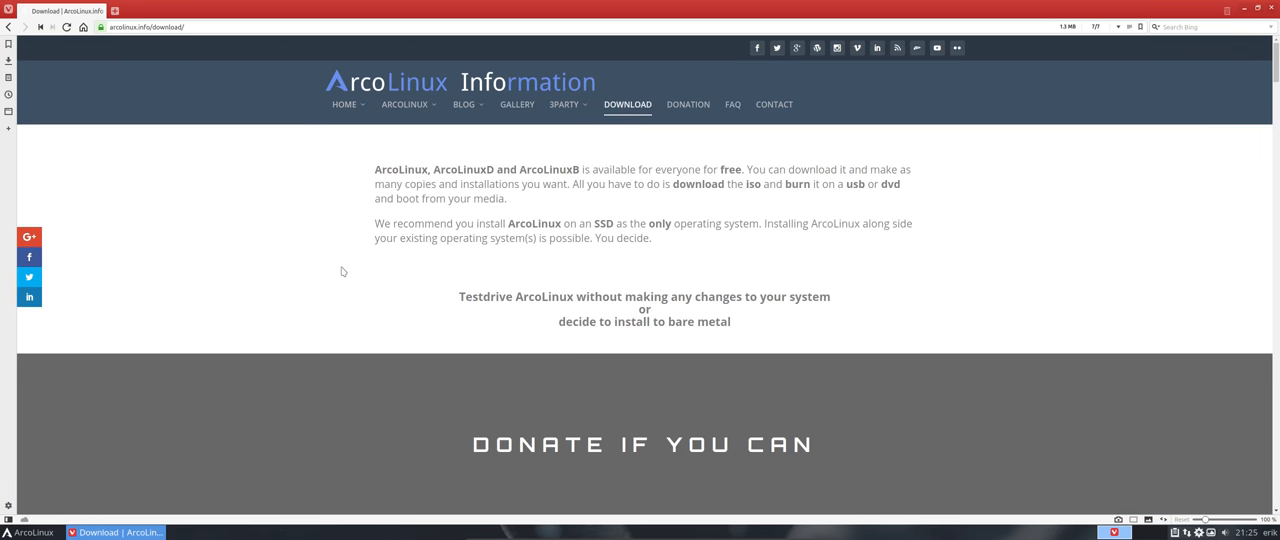
pyautogui.scroll(-2, 341, 271)
pyautogui.scroll(-3, 341, 271)
pyautogui.scroll(-3, 341, 271)
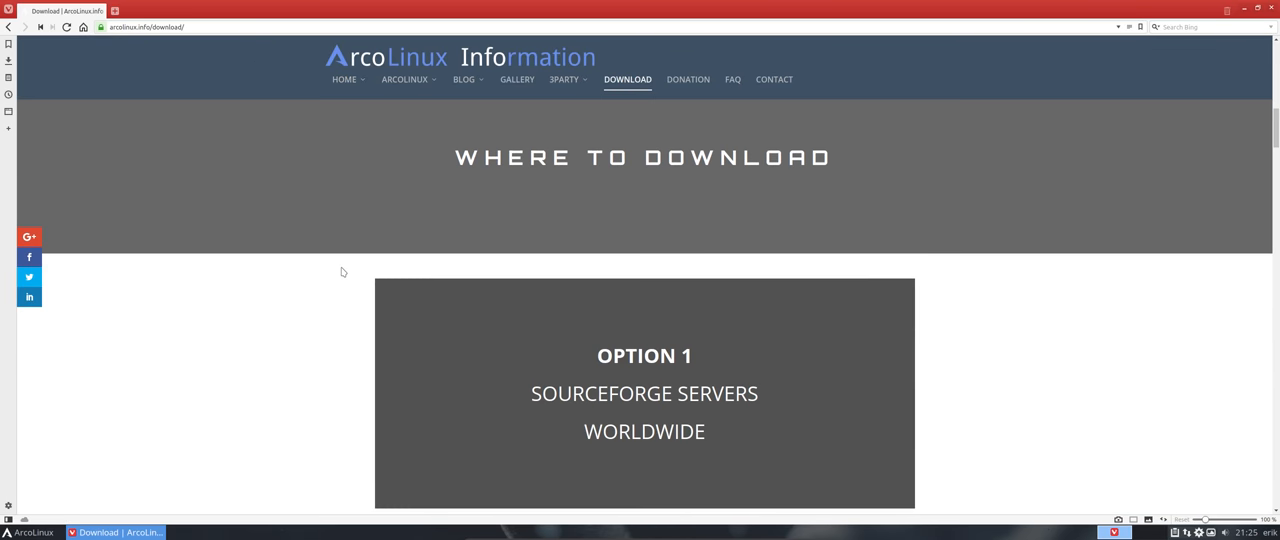
pyautogui.scroll(-1, 341, 271)
pyautogui.scroll(-4, 341, 271)
pyautogui.scroll(-2, 341, 271)
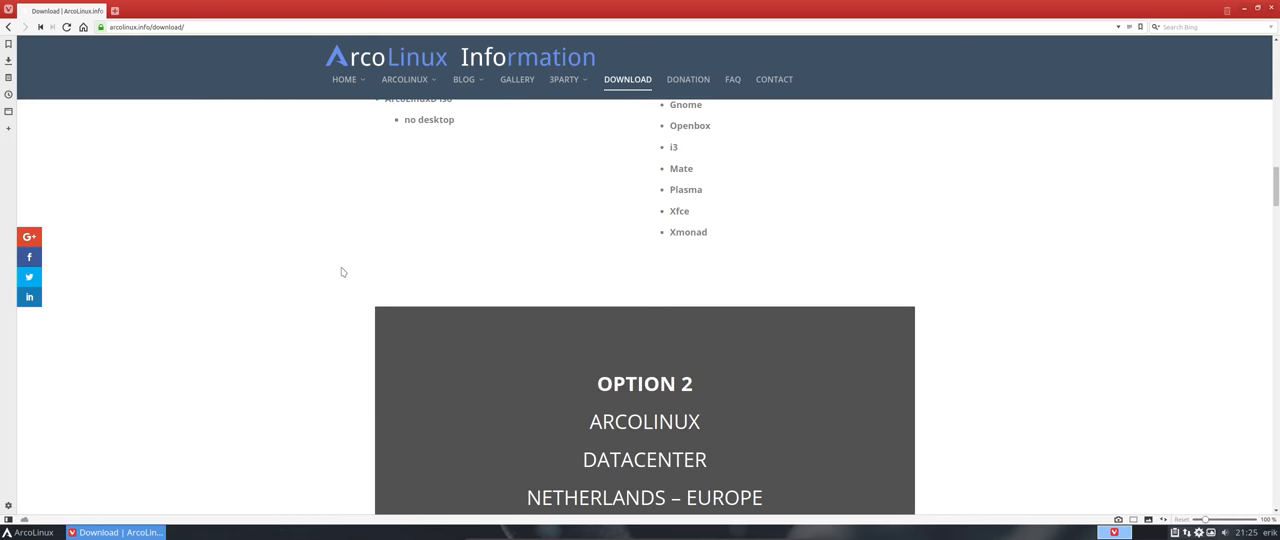
pyautogui.scroll(10, 341, 271)
pyautogui.scroll(5, 341, 271)
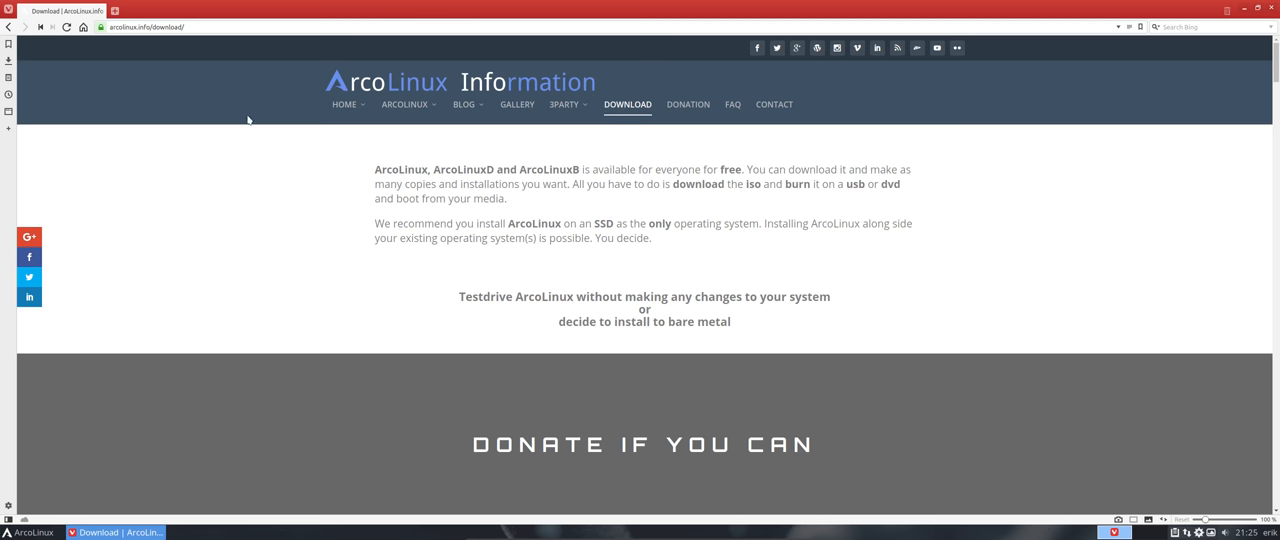
pyautogui.click(198, 27)
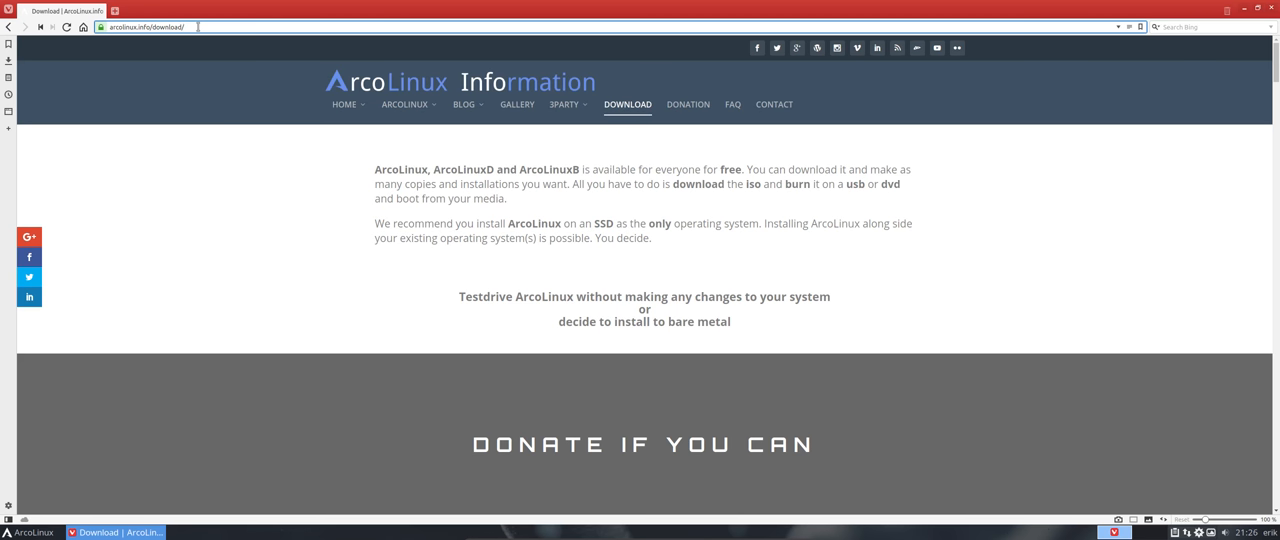
# Copy the download page URL, view it in Chromium, then close both Chromium and Vivaldi
pyautogui.click(198, 27)
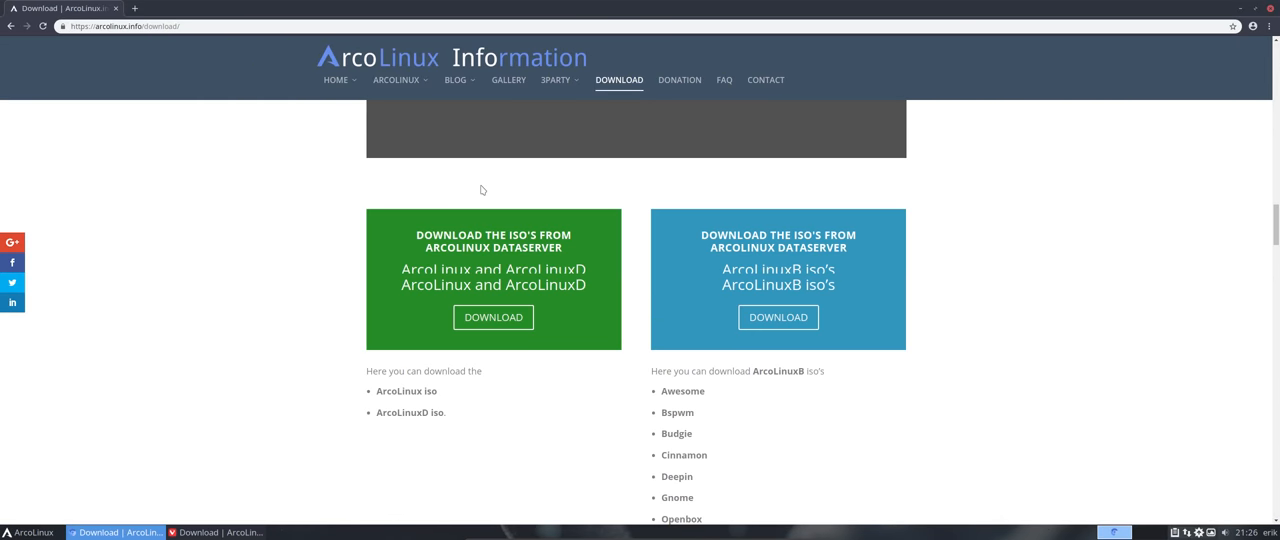
pyautogui.scroll(-1, 481, 190)
pyautogui.scroll(-4, 481, 190)
pyautogui.scroll(-2, 481, 185)
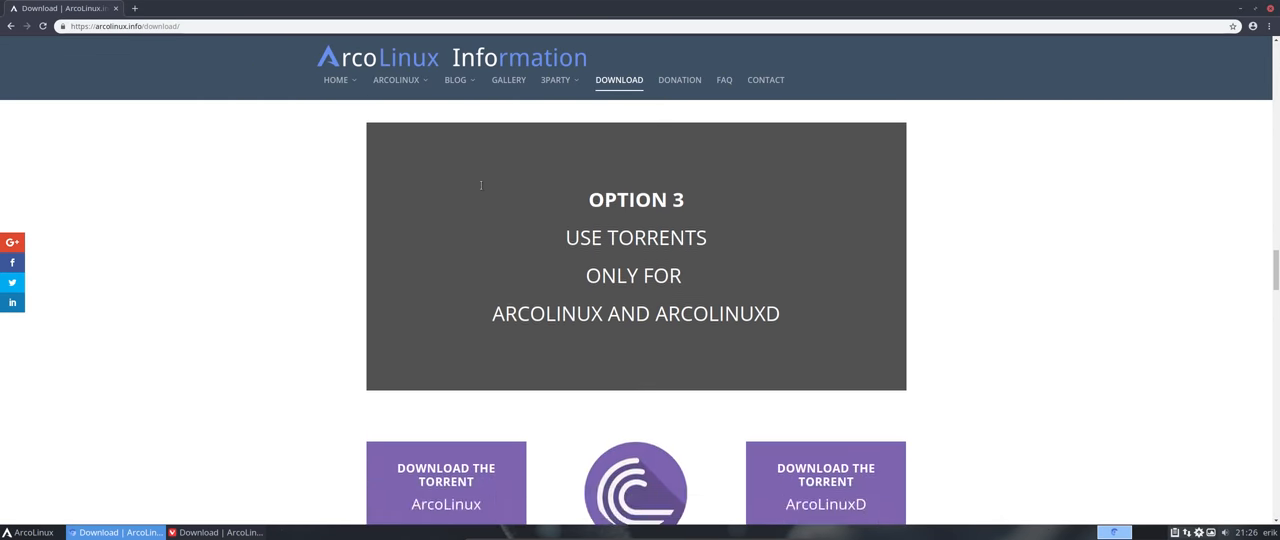
pyautogui.scroll(-1, 480, 184)
pyautogui.scroll(-4, 480, 184)
pyautogui.scroll(-1, 480, 184)
pyautogui.scroll(-4, 480, 189)
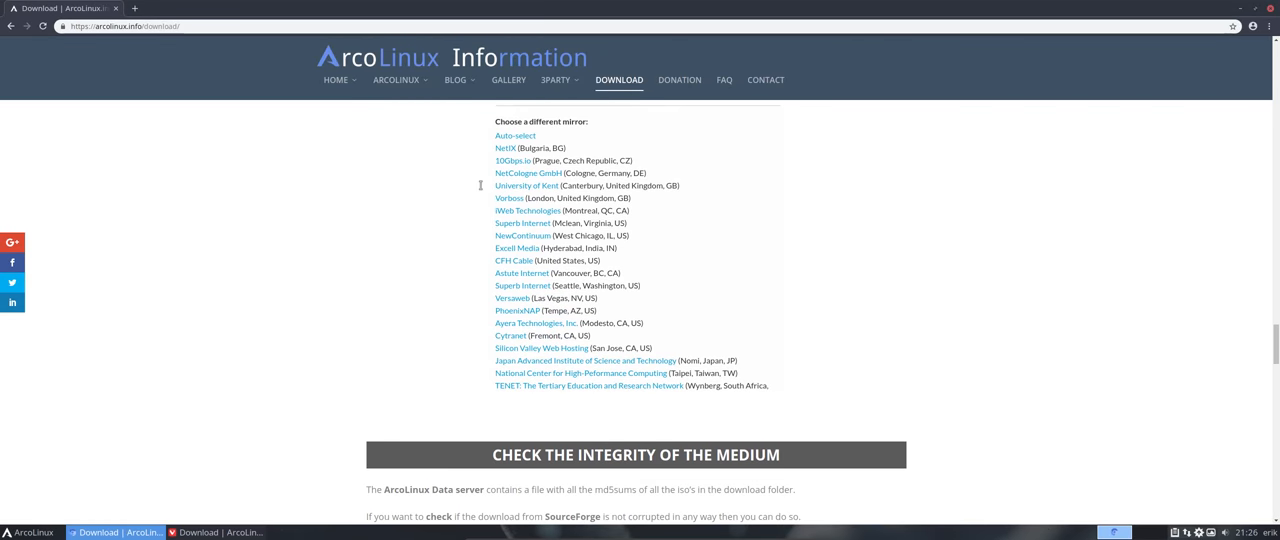
pyautogui.scroll(-1, 480, 189)
pyautogui.scroll(-3, 480, 189)
pyautogui.scroll(-1, 480, 189)
pyautogui.scroll(8, 480, 189)
pyautogui.scroll(10, 480, 189)
pyautogui.scroll(5, 480, 189)
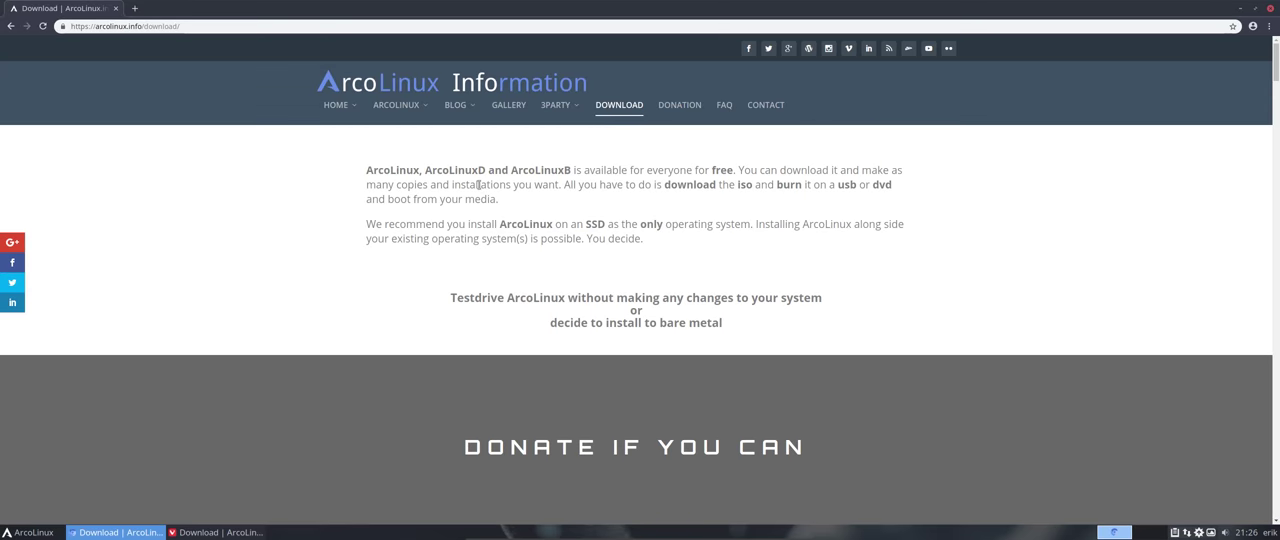
pyautogui.click(1271, 8)
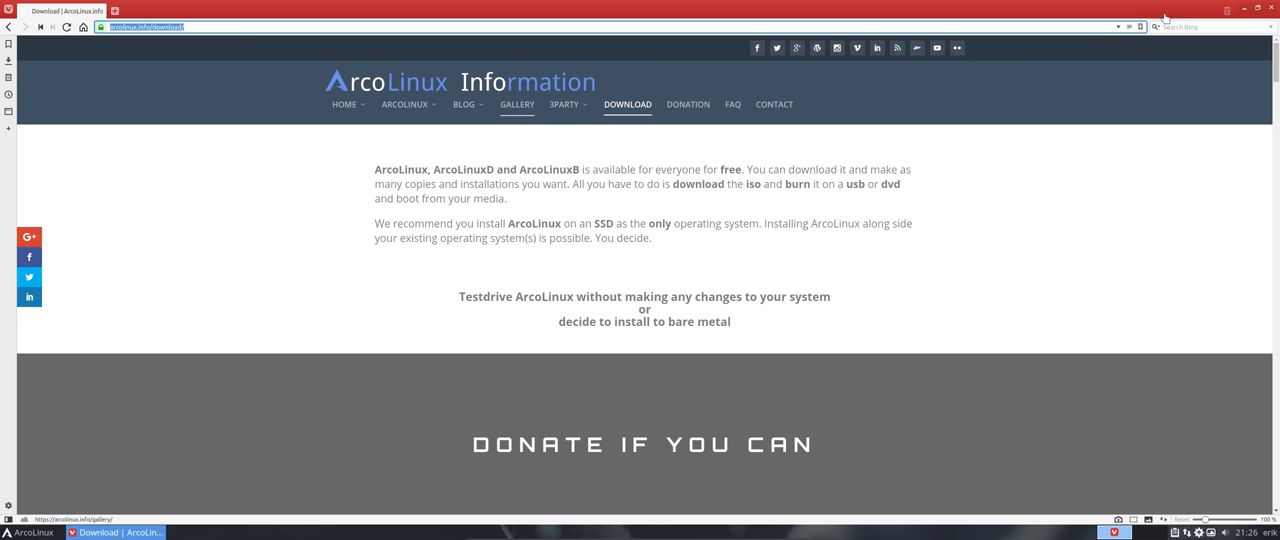
pyautogui.click(1273, 8)
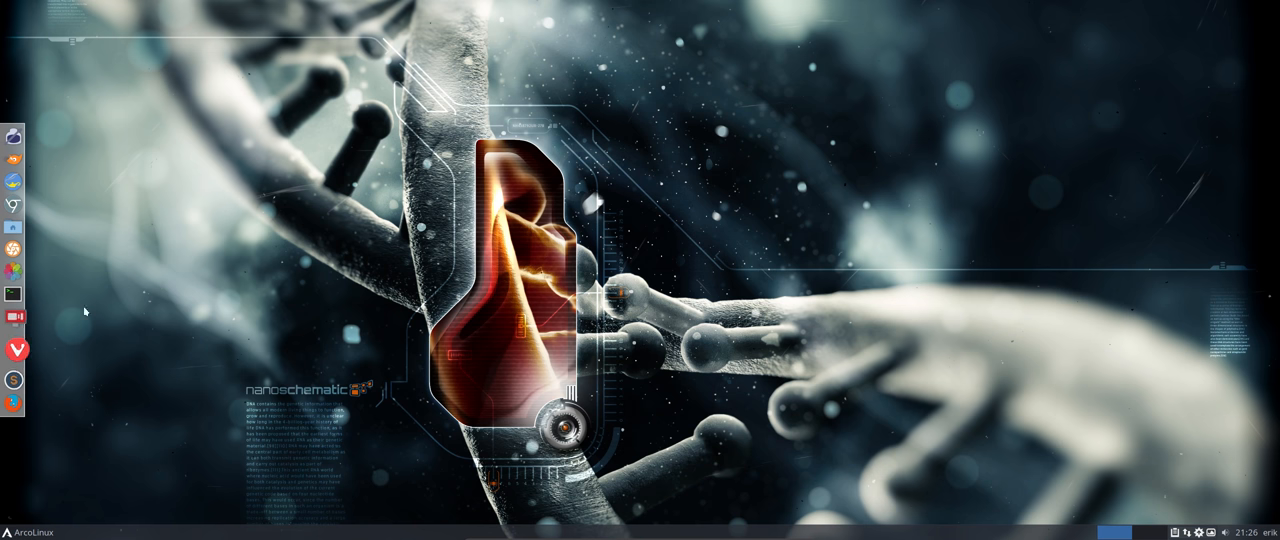
# In a new terminal, search yay for google-chrome and start building google-chrome-dev without diffs
pyautogui.hotkey('ctrl', 'alt', 'Return')
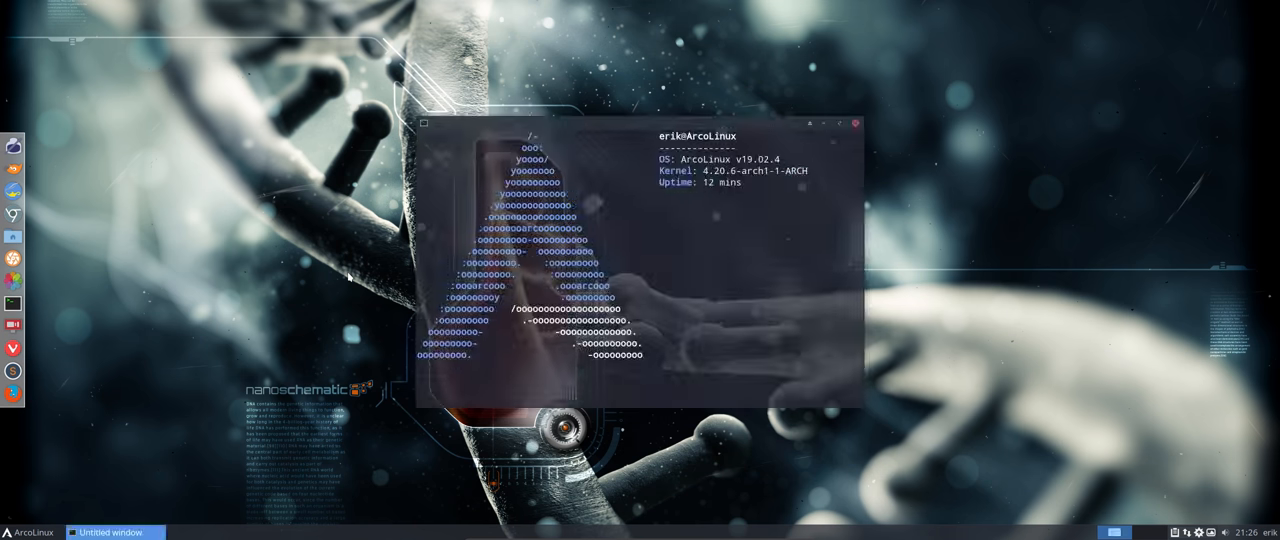
pyautogui.write('yau')
pyautogui.press('BackSpace')
pyautogui.write('y google')
pyautogui.write('-chrom')
pyautogui.write('e')
pyautogui.press('Return')
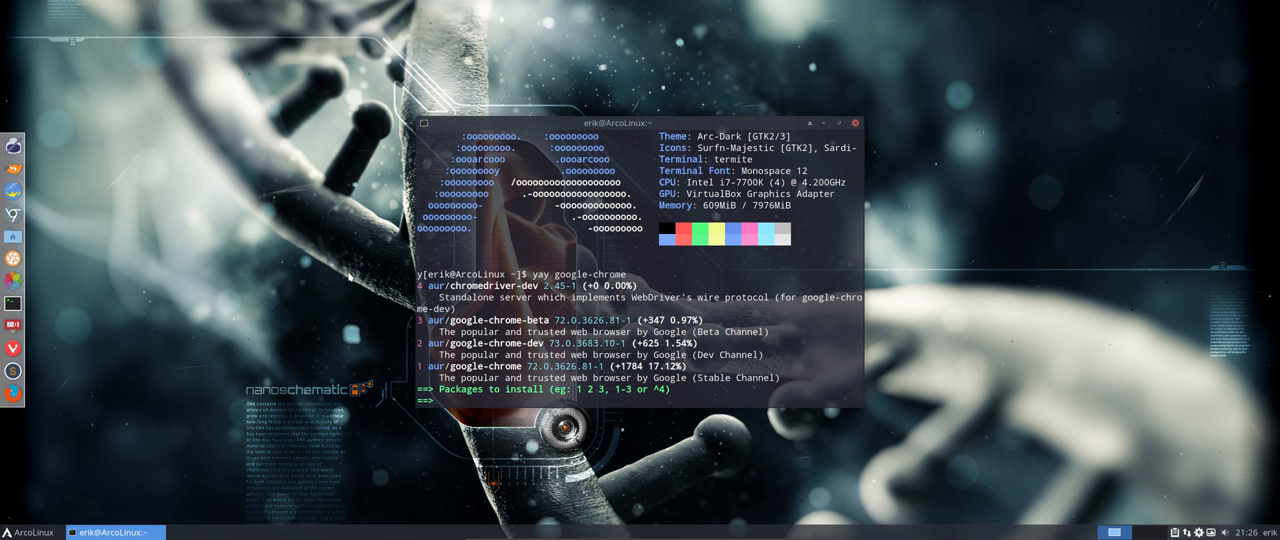
pyautogui.write('2')
pyautogui.press('Return')
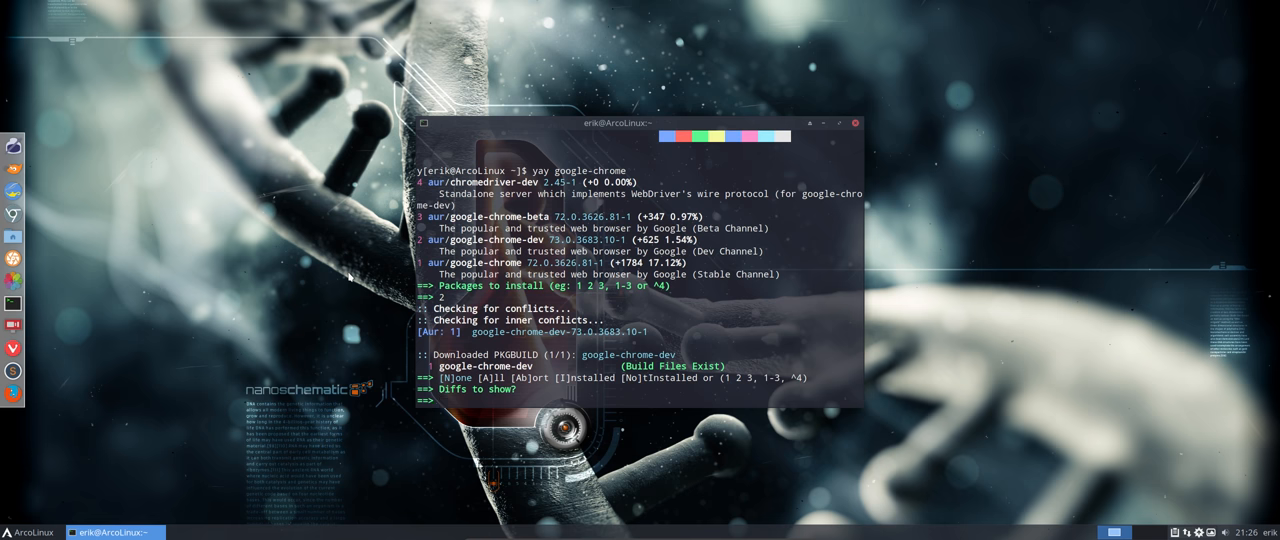
pyautogui.press('Return')
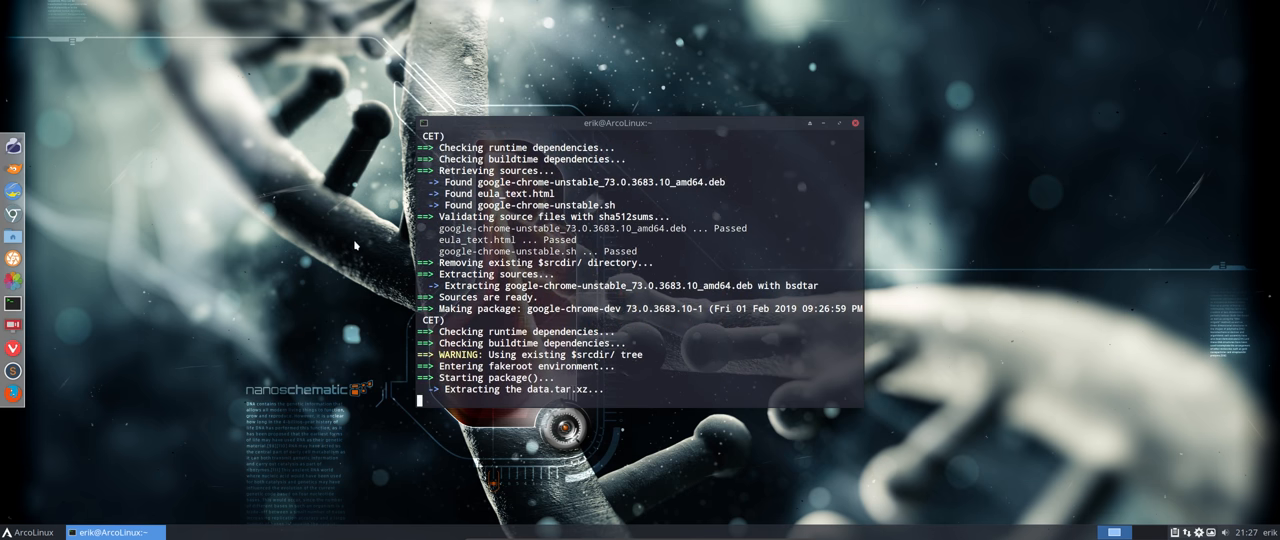
# Highlight the downloaded .deb name, move the build window top-right and open the home folder in Thunar
pyautogui.doubleClick(600, 182)
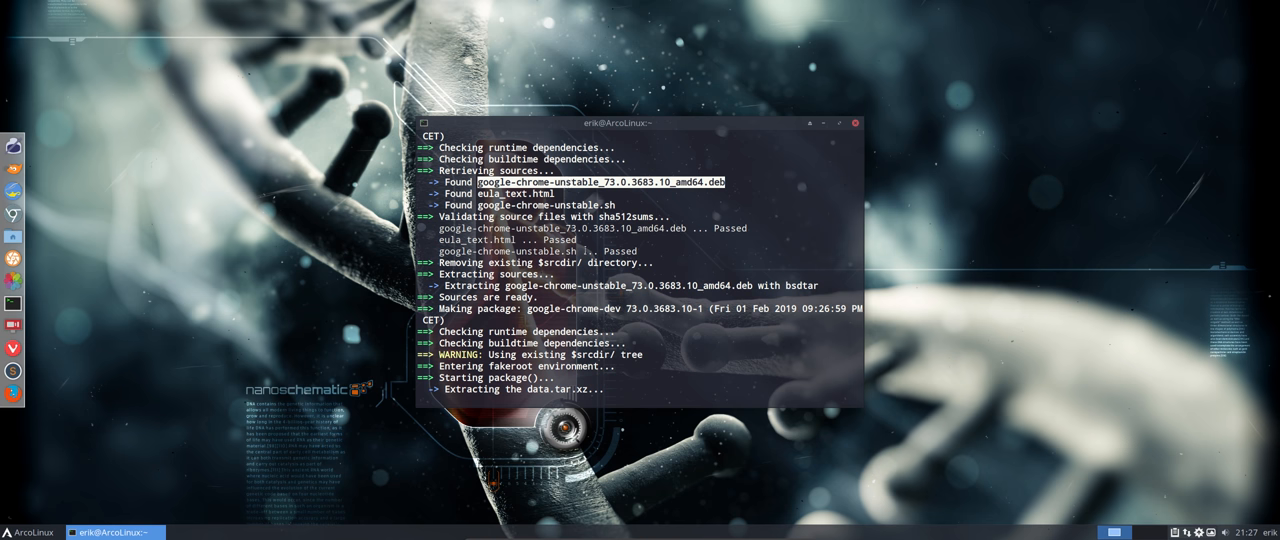
pyautogui.moveTo(645, 118); pyautogui.dragTo(1003, 31)
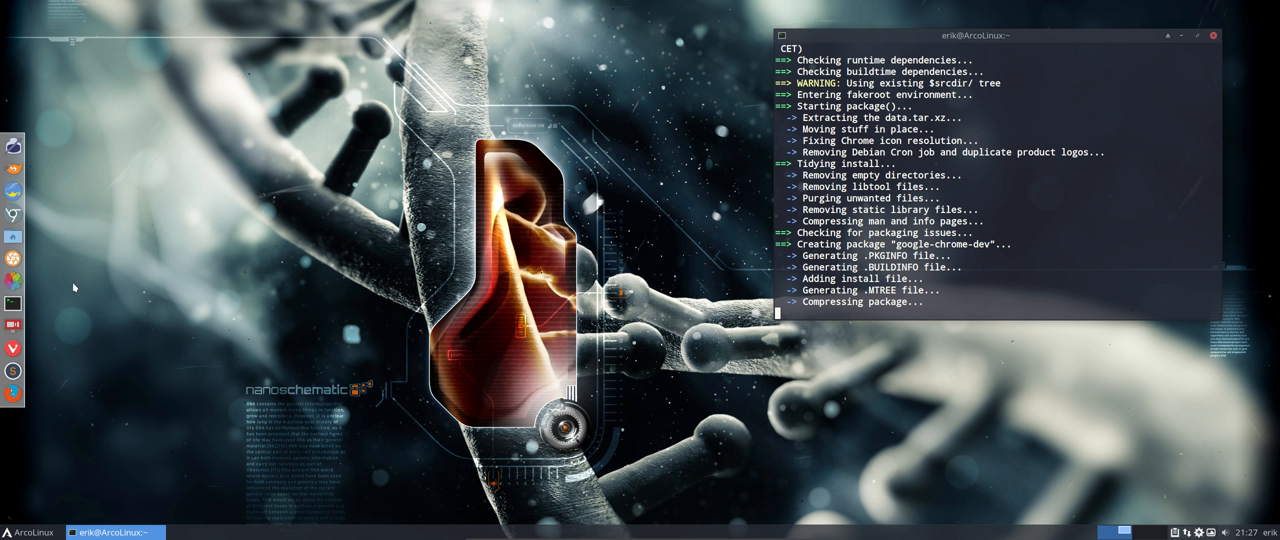
pyautogui.click(13, 236)
# Go to Xfce Settings > Appearance and show the Icons list
pyautogui.click(40, 531)
pyautogui.click(14, 517)
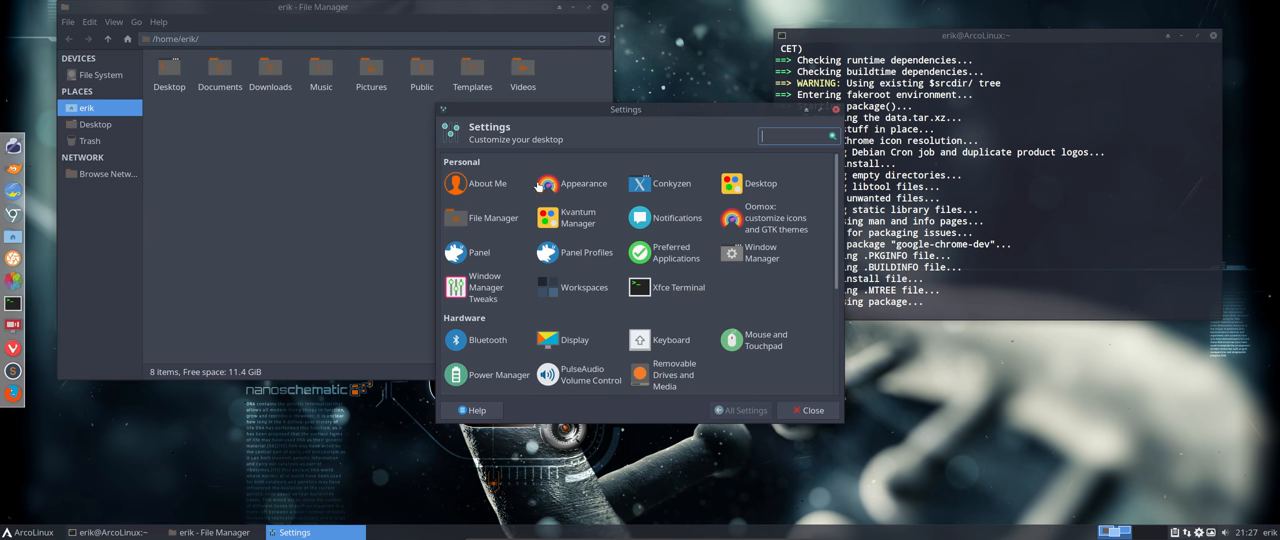
pyautogui.click(575, 190)
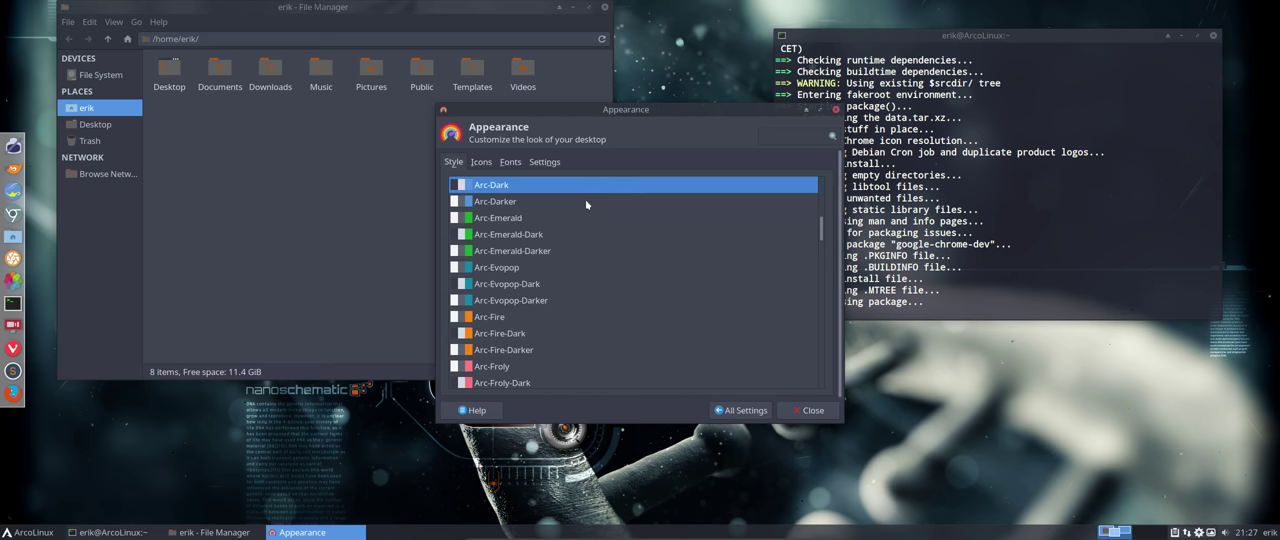
pyautogui.click(486, 165)
# Try Surfn Luv Red, Mint-X-Grey, Numix Misty and Numix Polo, apply Surfn Papirus Blue, close Appearance and move Thunar aside
pyautogui.click(505, 258)
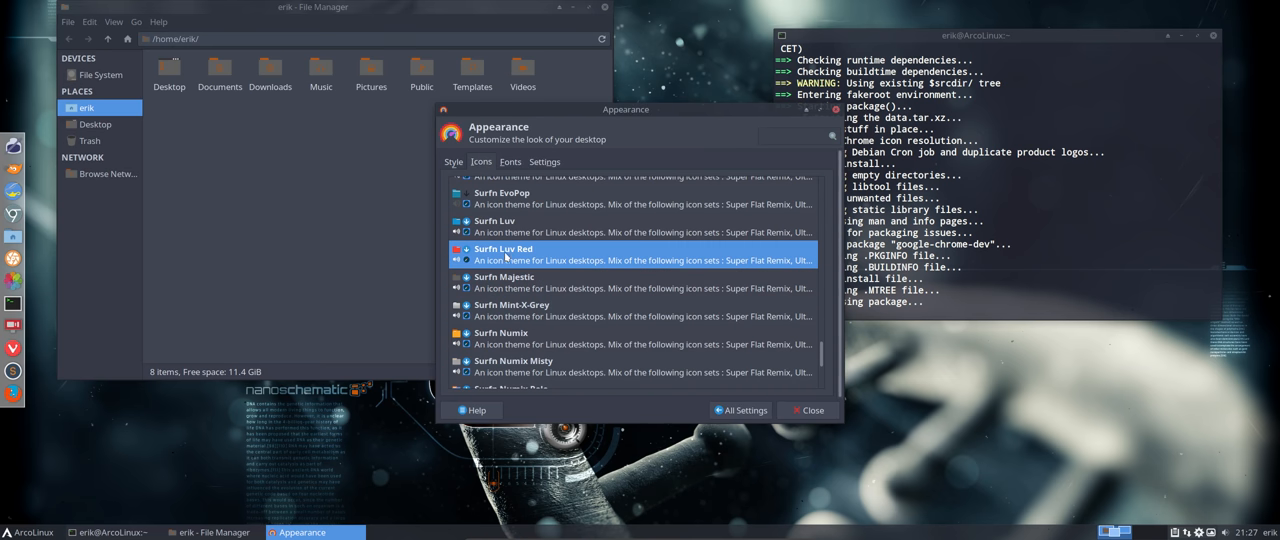
pyautogui.click(540, 314)
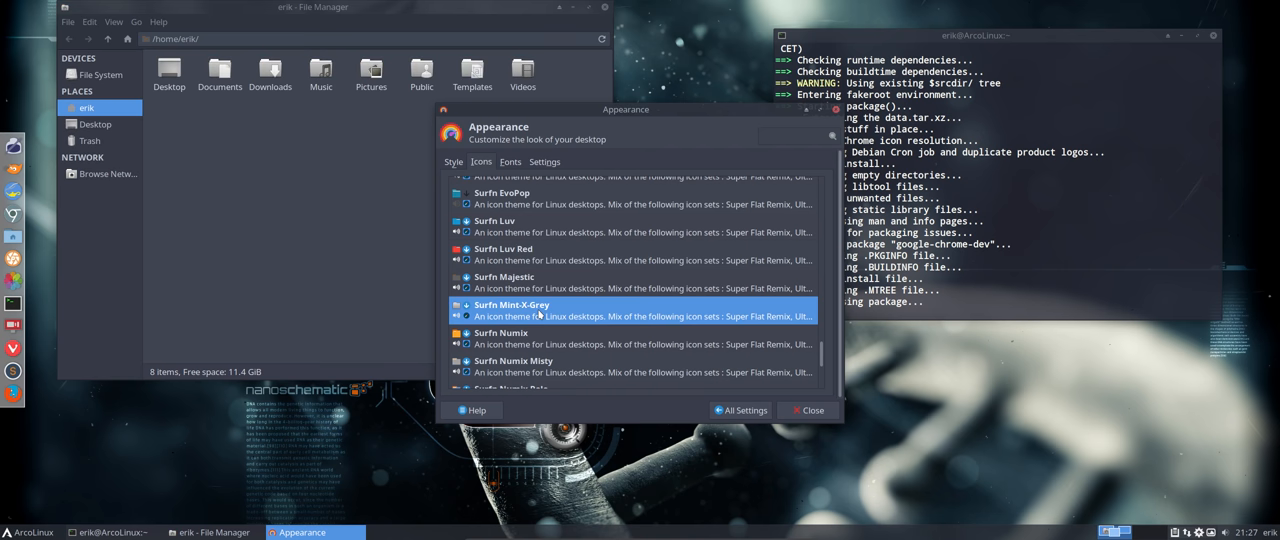
pyautogui.scroll(-1, 535, 333)
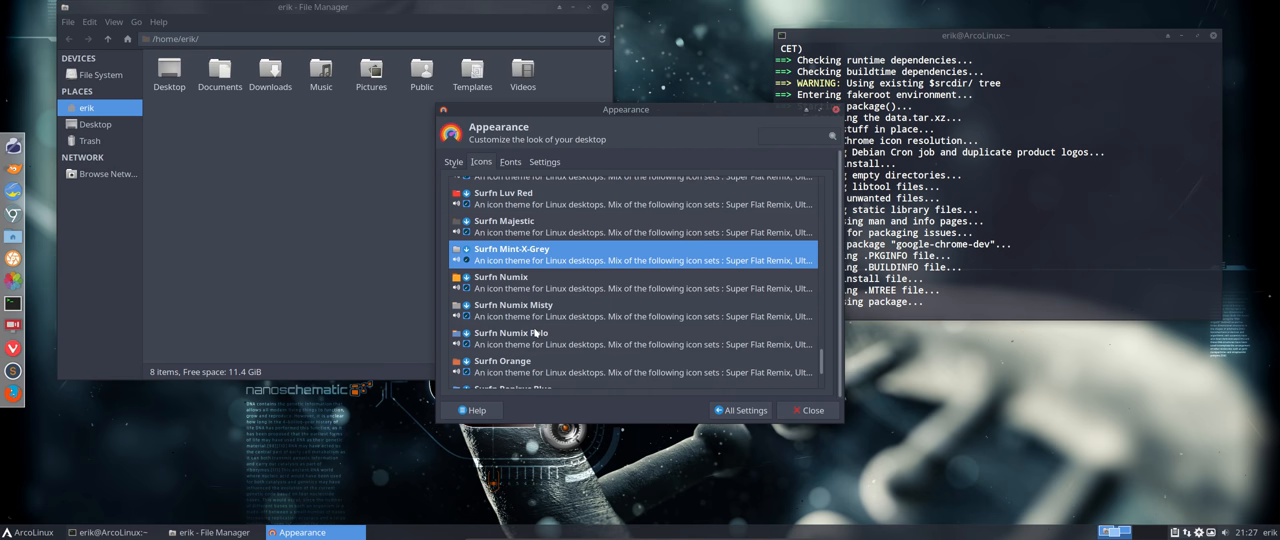
pyautogui.click(516, 310)
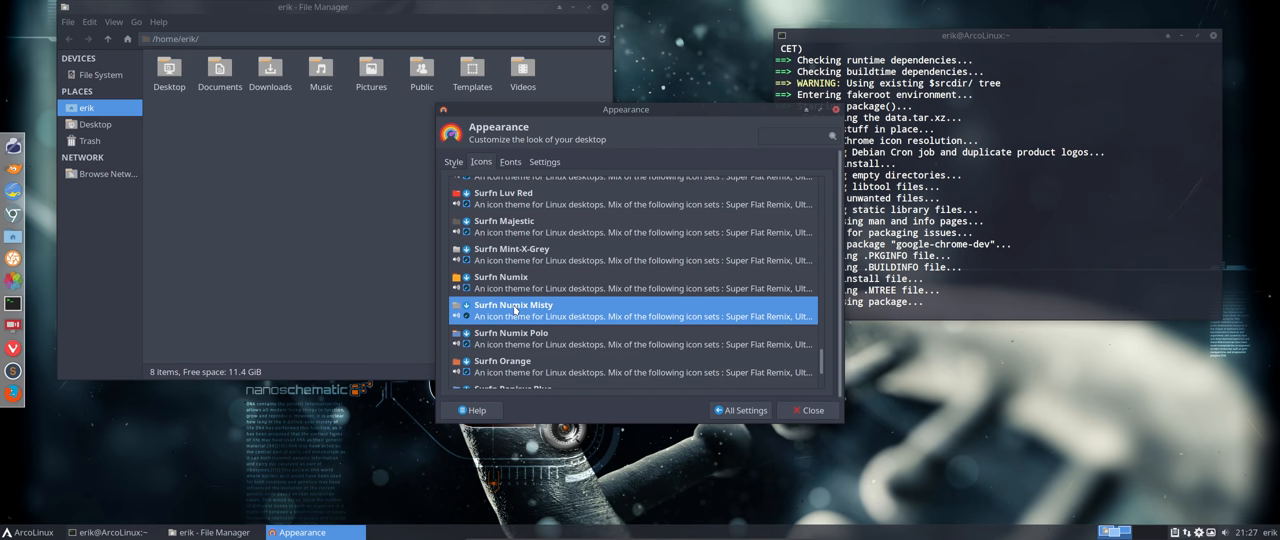
pyautogui.click(516, 345)
pyautogui.scroll(-1, 560, 341)
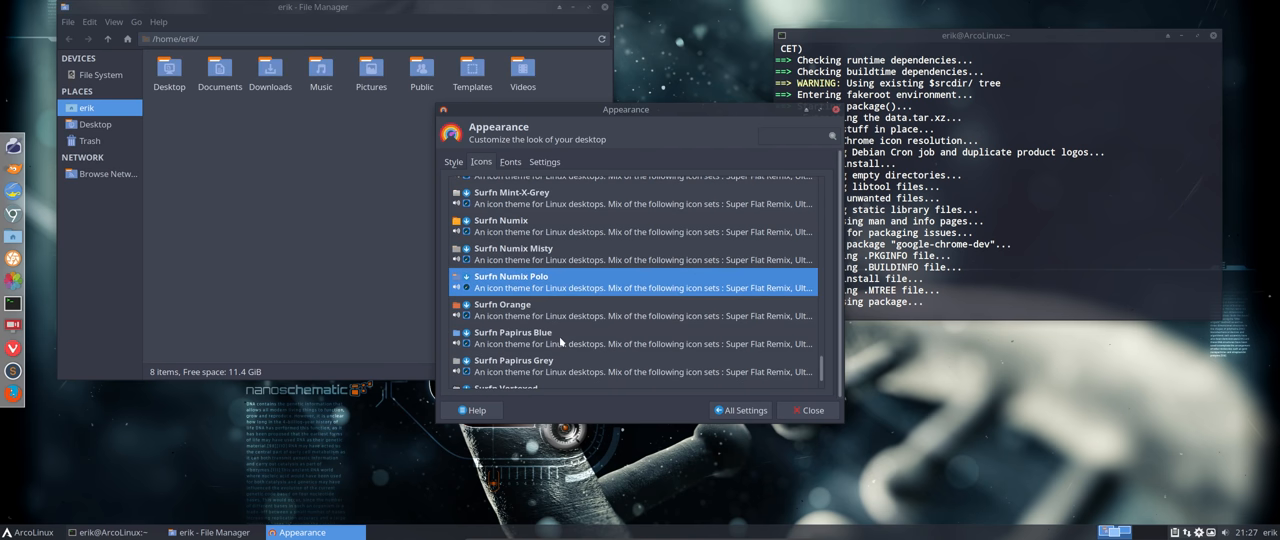
pyautogui.scroll(-1, 560, 341)
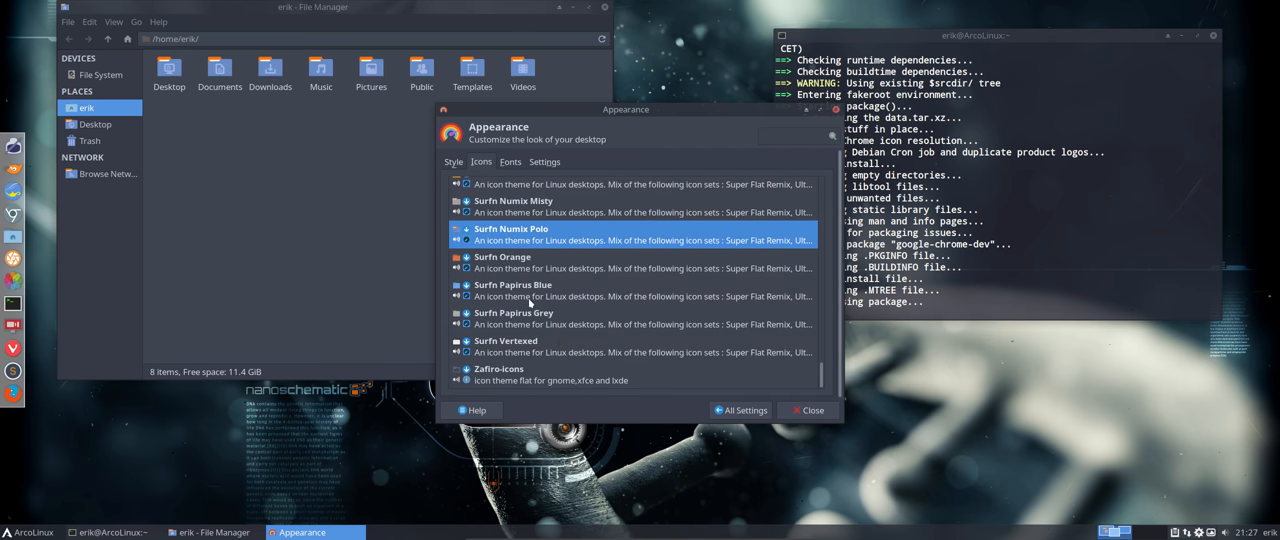
pyautogui.click(532, 299)
pyautogui.click(809, 409)
pyautogui.moveTo(289, 7); pyautogui.dragTo(369, 94)
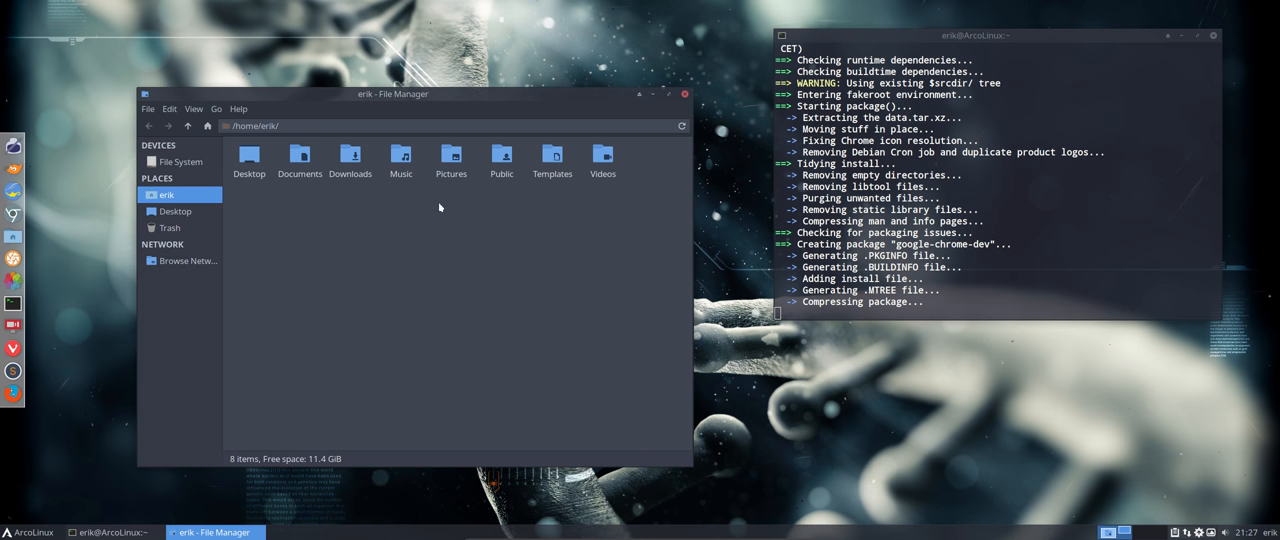
# In a new termite, cancel 'yay sardi-icons', run 'yay sardi' to list all Sardi packages and maximize the window
pyautogui.press('super+Return')
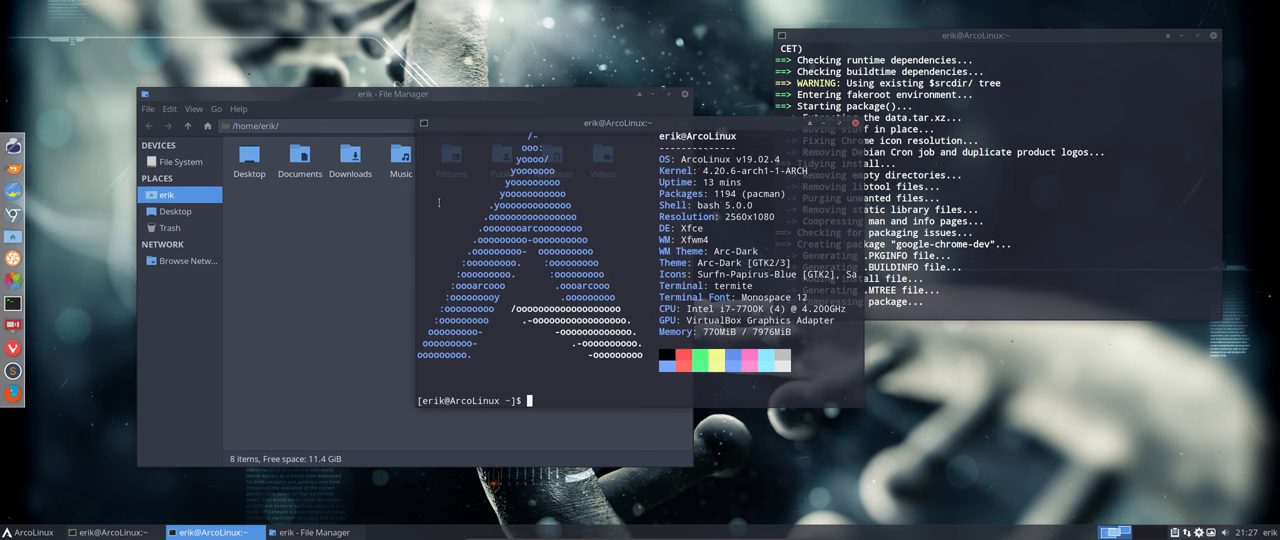
pyautogui.write('yay sardi-icons')
pyautogui.press('Return')
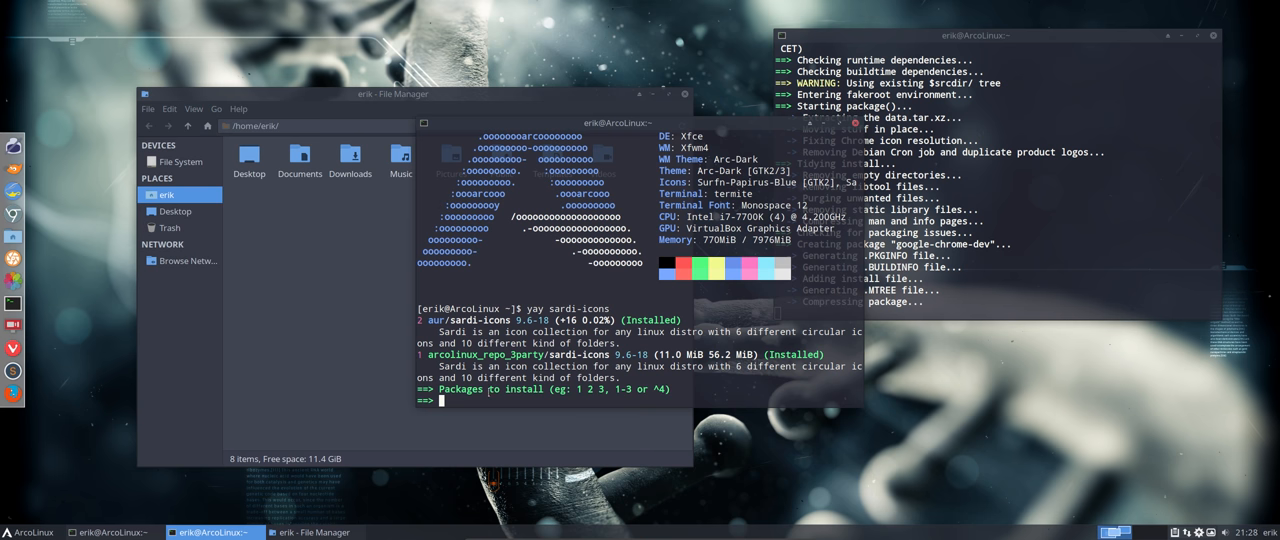
pyautogui.hotkey('ctrl', 'c')
pyautogui.press('Up')
pyautogui.press('BackSpace')
pyautogui.press('BackSpace')
pyautogui.press('BackSpace')
pyautogui.press('BackSpace')
pyautogui.press('BackSpace')
pyautogui.press('Return')
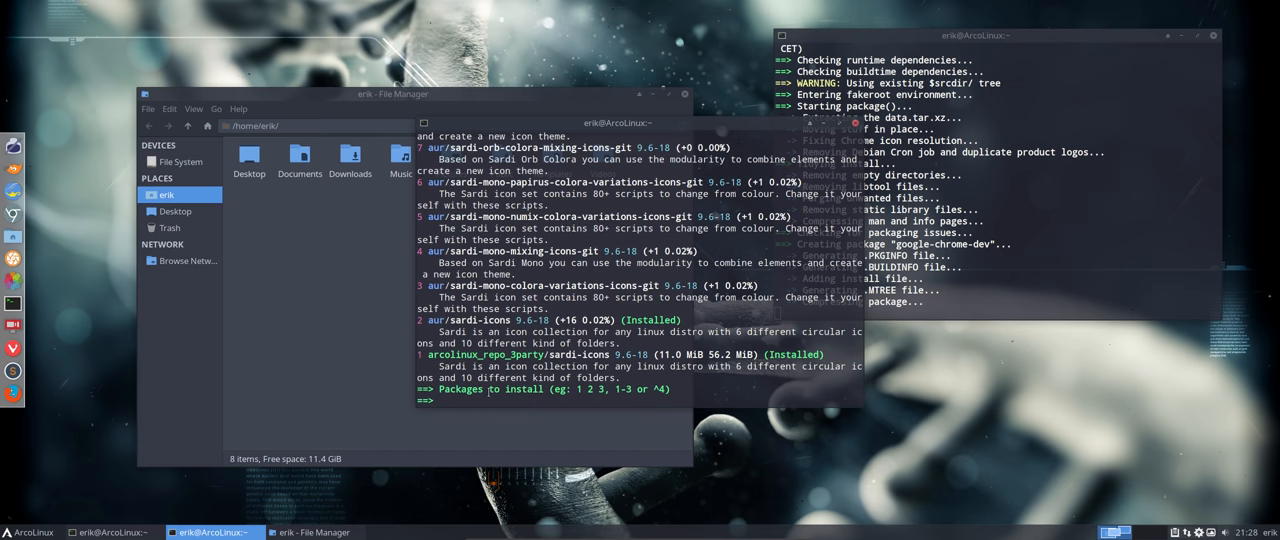
pyautogui.click(840, 123)
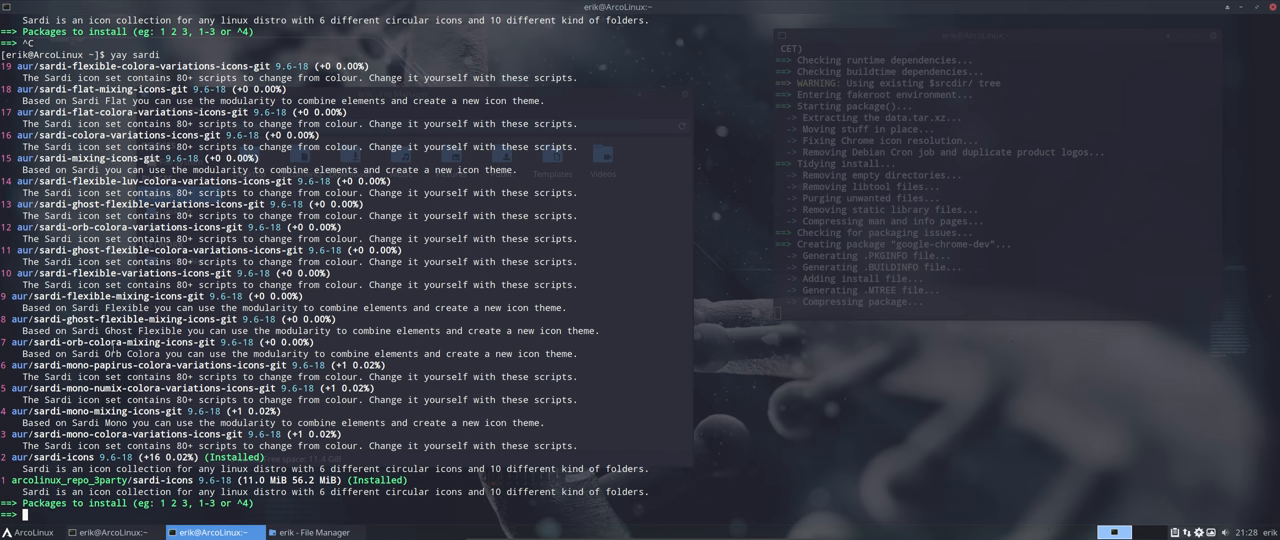
# Choose package 6, sardi-mono-papirus-colora-variations-icons-git, and start its build without diffs
pyautogui.doubleClick(73, 434)
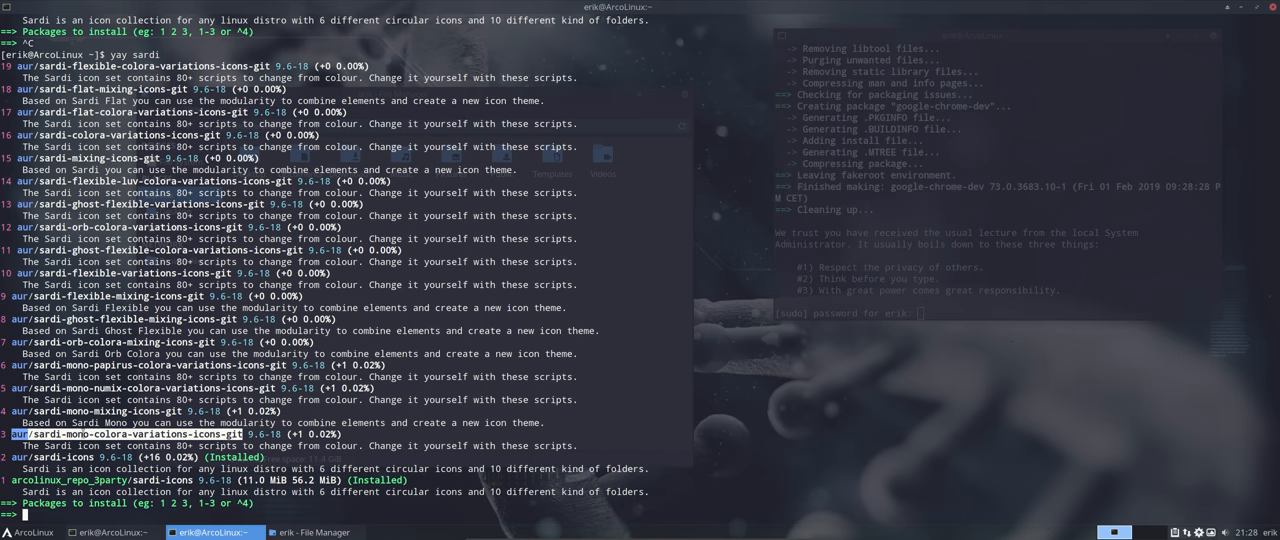
pyautogui.doubleClick(79, 411)
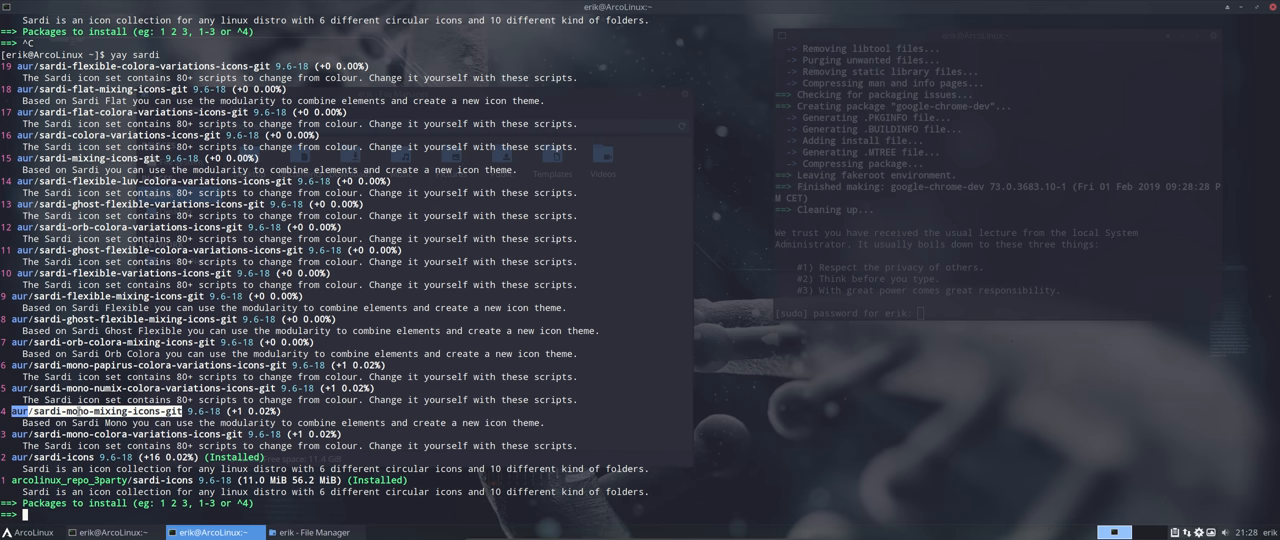
pyautogui.doubleClick(80, 366)
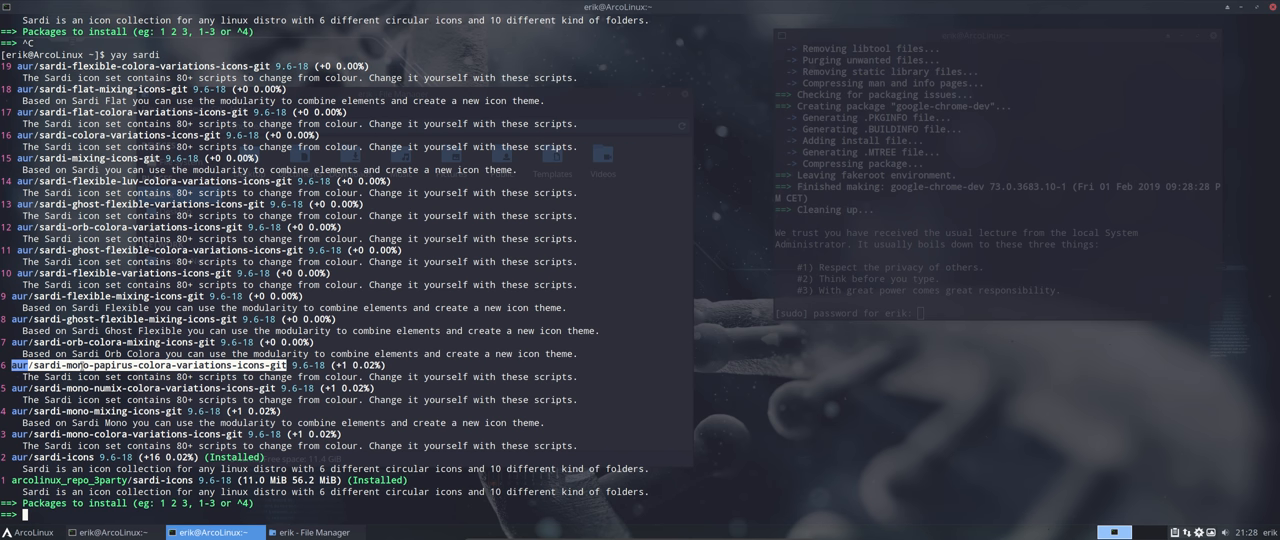
pyautogui.write('6')
pyautogui.press('Return')
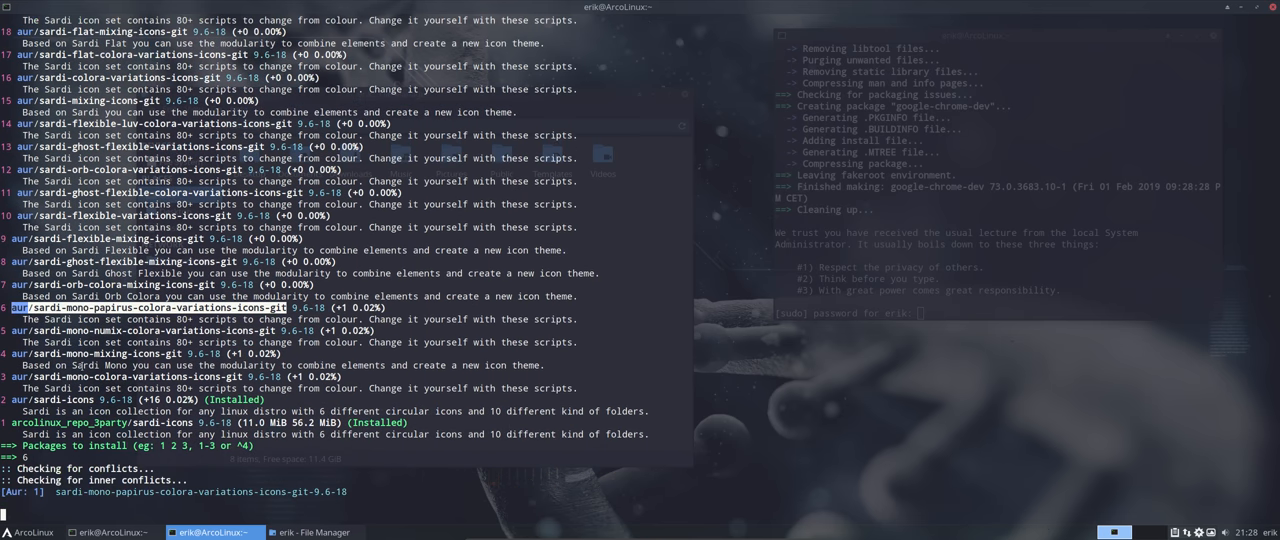
pyautogui.press('Return')
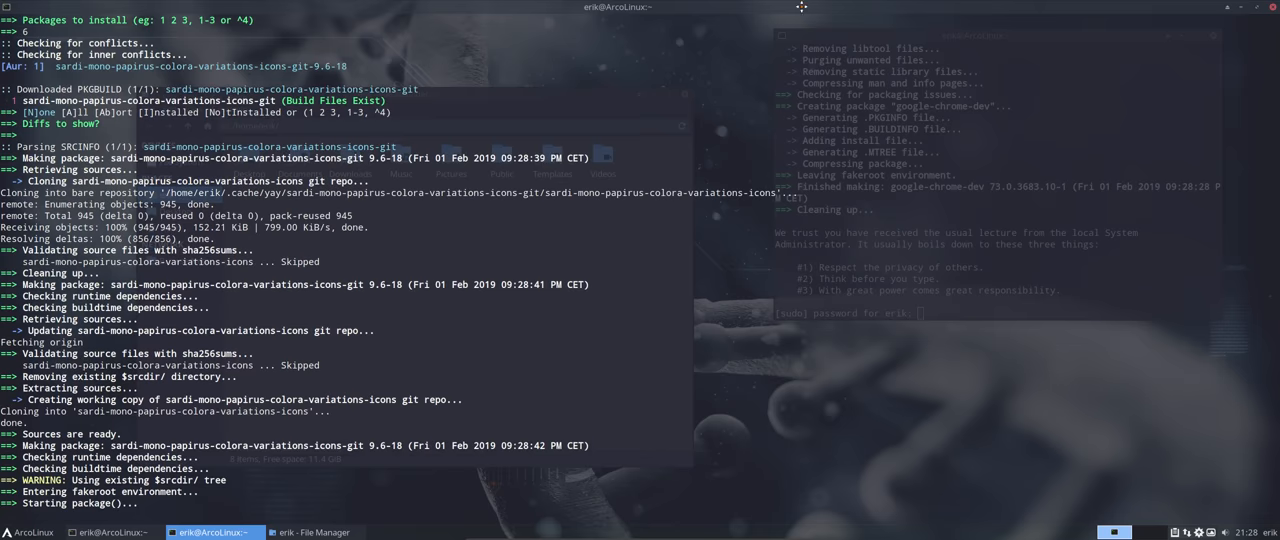
# Restore the terminal size and submit the sudo password in both terminals to finish both installs
pyautogui.doubleClick(671, 5)
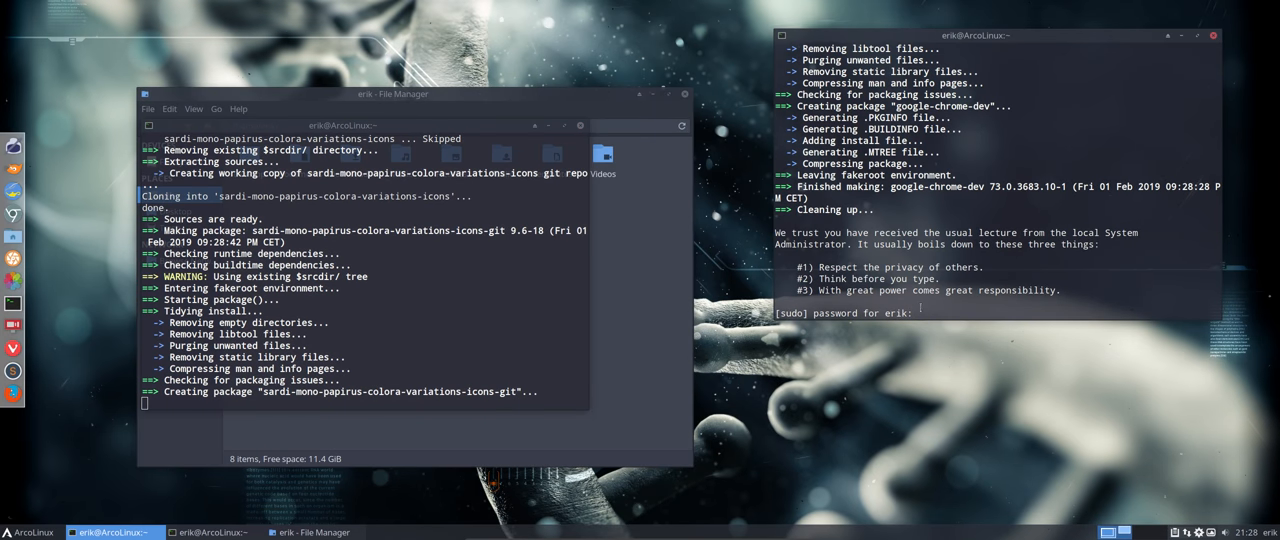
pyautogui.press('Return')
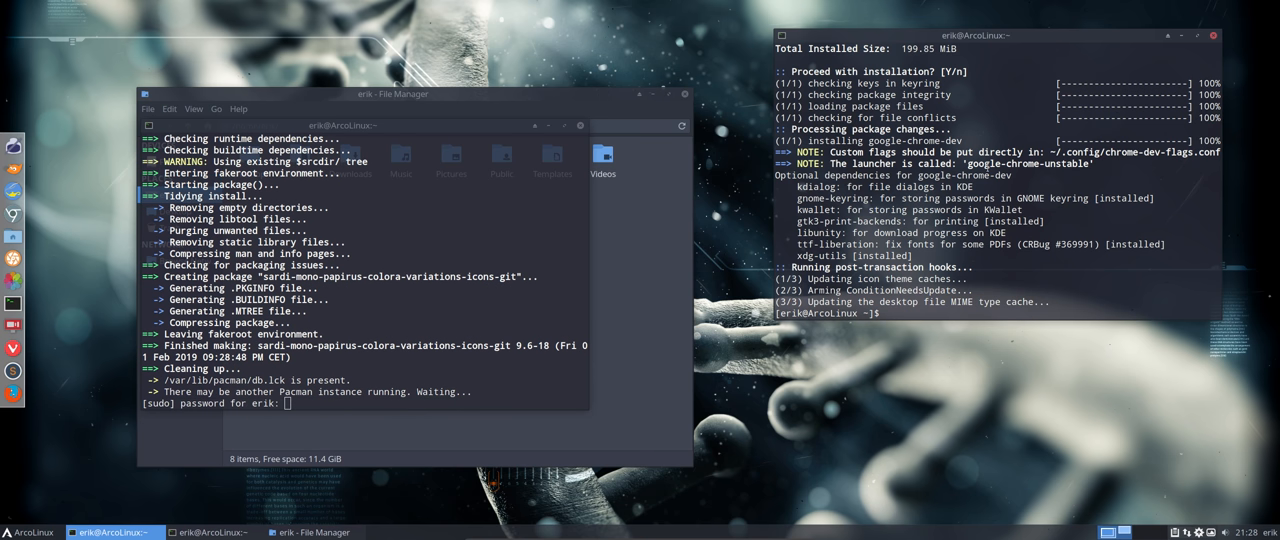
pyautogui.click(460, 319)
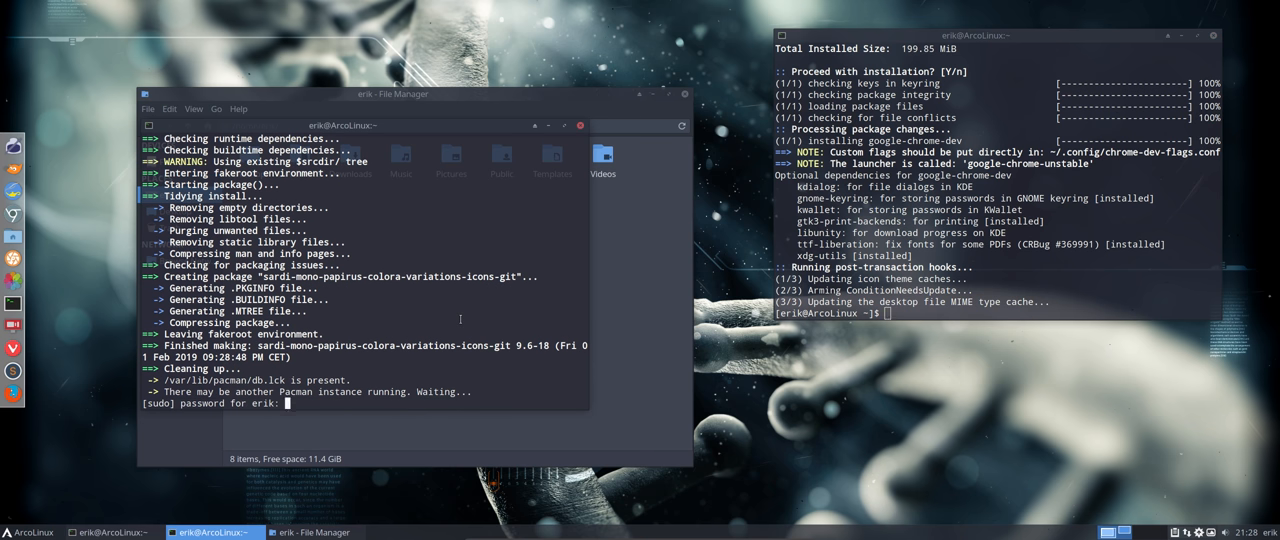
pyautogui.press('Return')
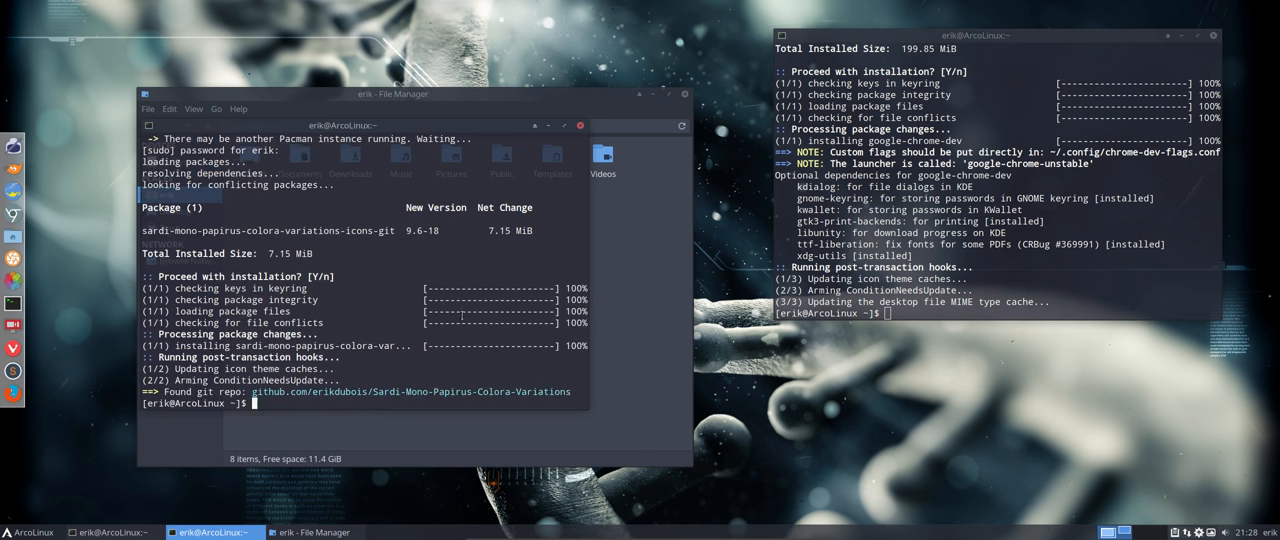
# Apply the Sardi Mono Papirus Colora Casablanca icon theme in Xfce Appearance settings
pyautogui.click(20, 532)
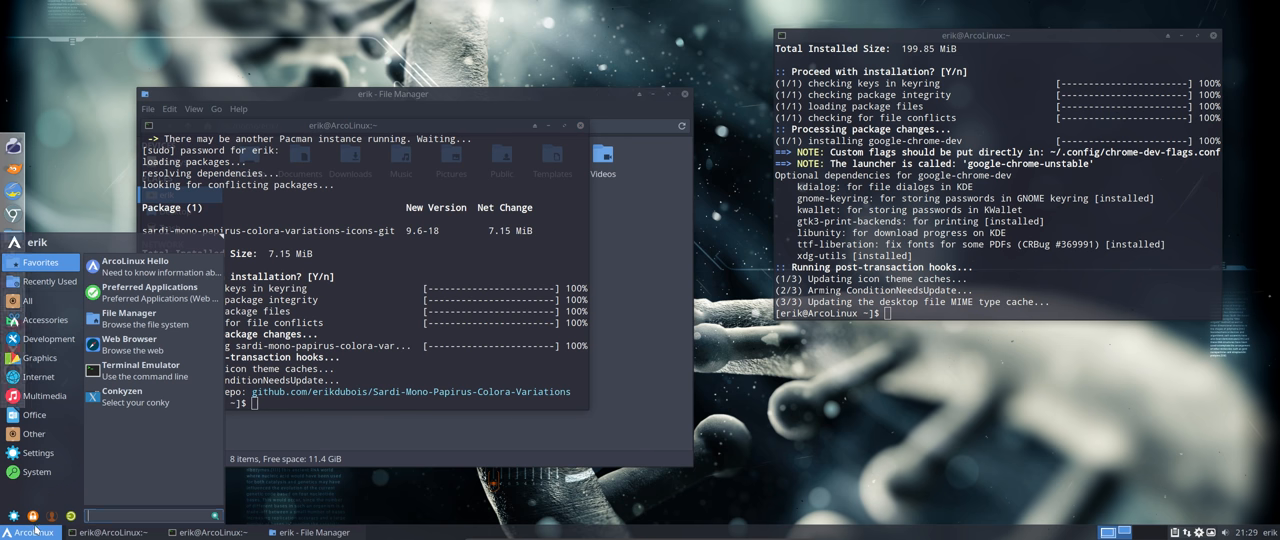
pyautogui.click(13, 516)
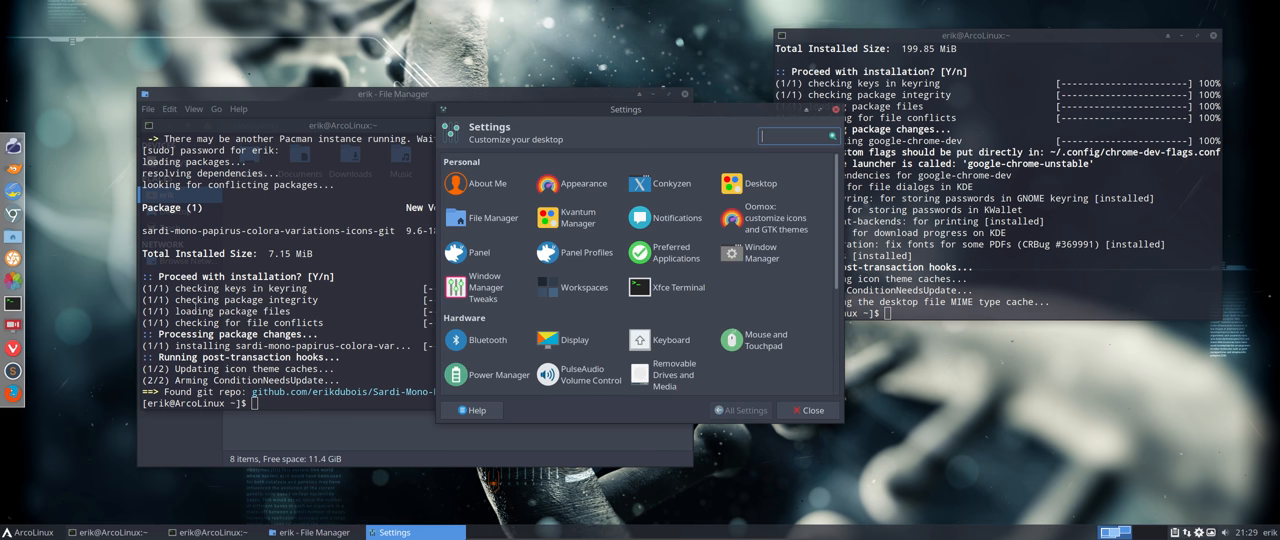
pyautogui.click(600, 185)
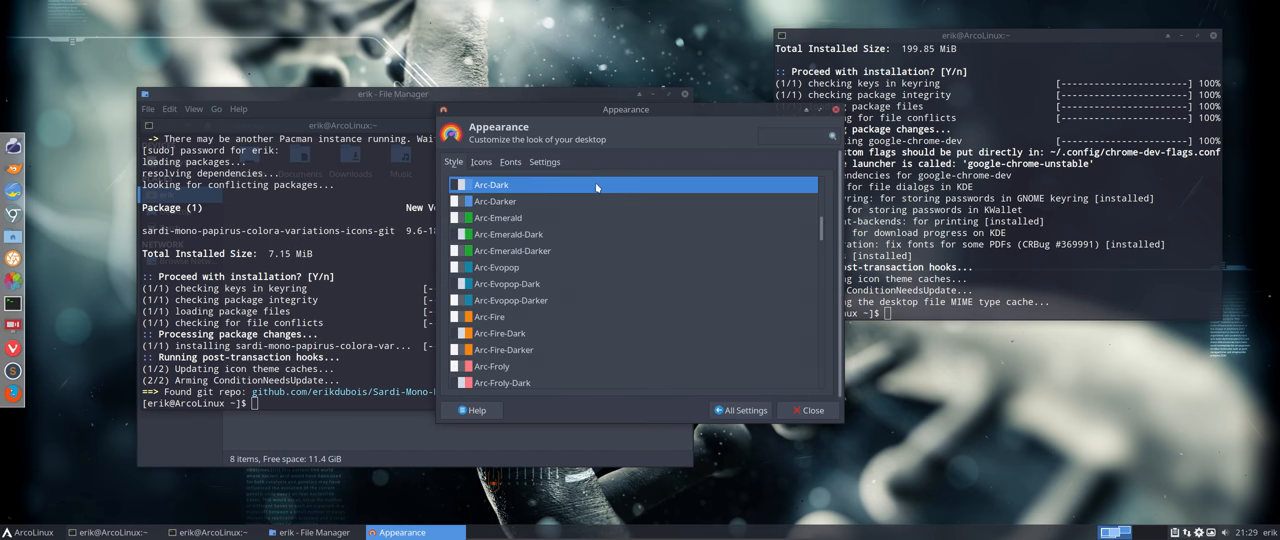
pyautogui.click(482, 161)
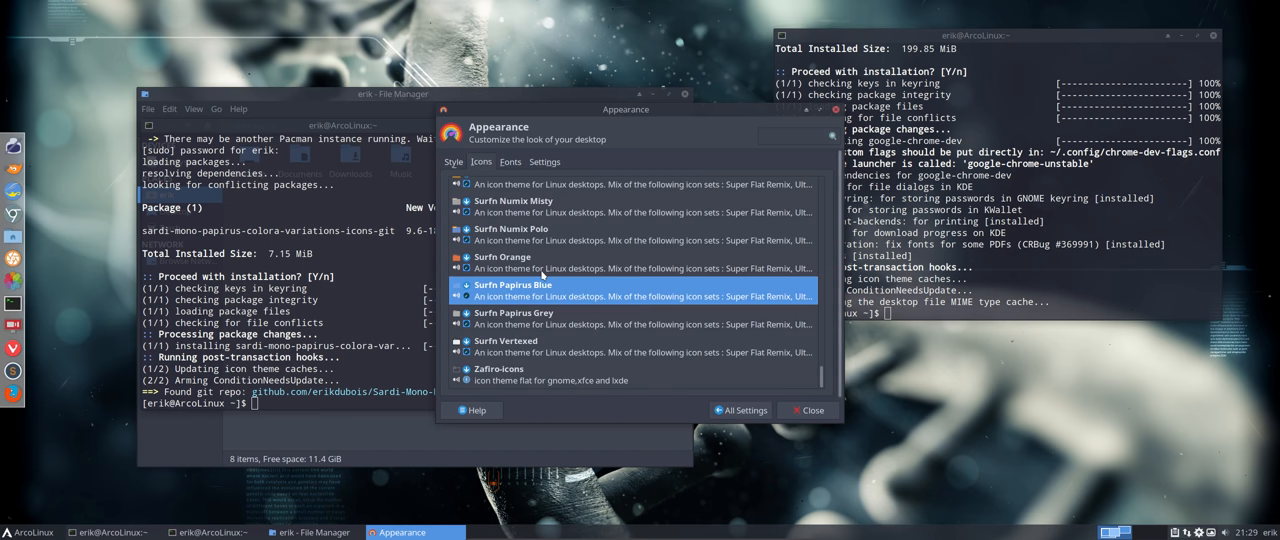
pyautogui.scroll(5, 542, 275)
pyautogui.scroll(5, 542, 275)
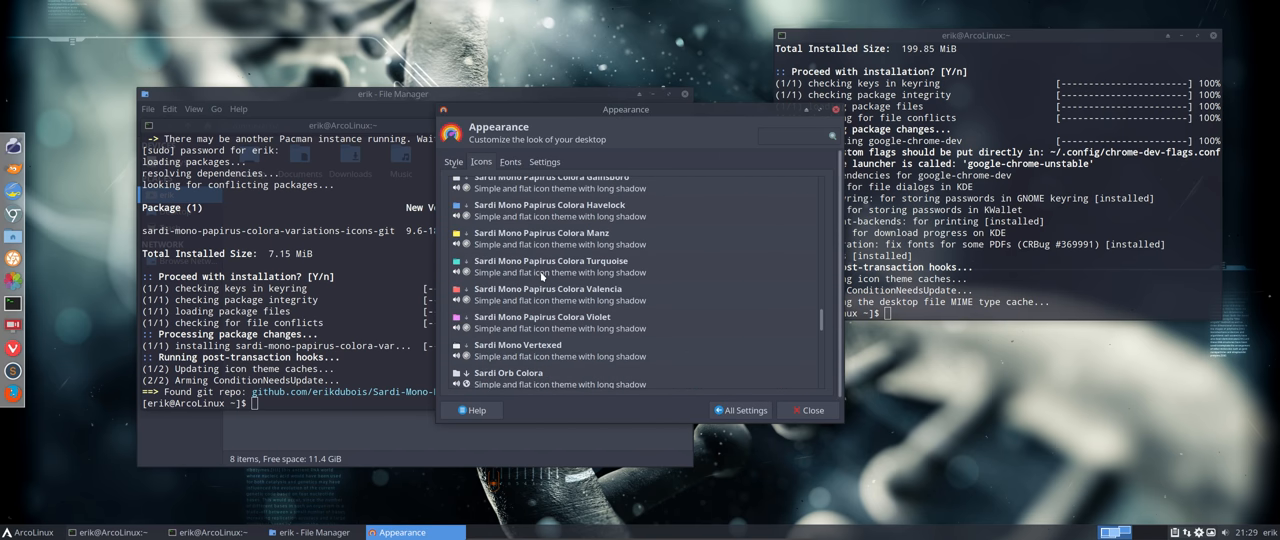
pyautogui.scroll(2, 522, 300)
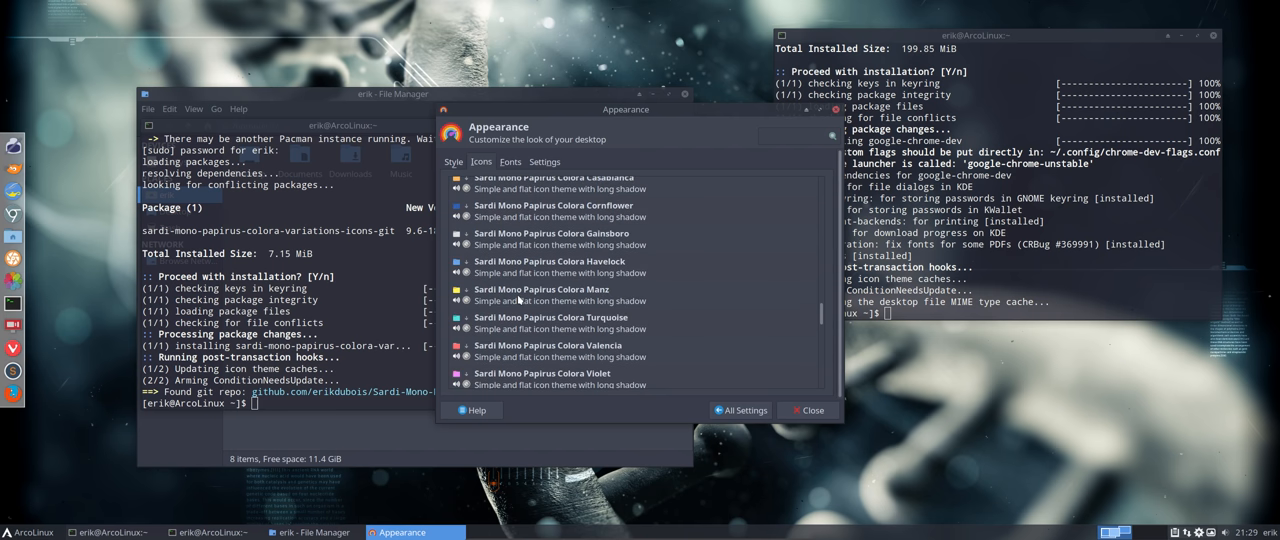
pyautogui.scroll(1, 519, 299)
pyautogui.scroll(1, 519, 299)
pyautogui.click(535, 240)
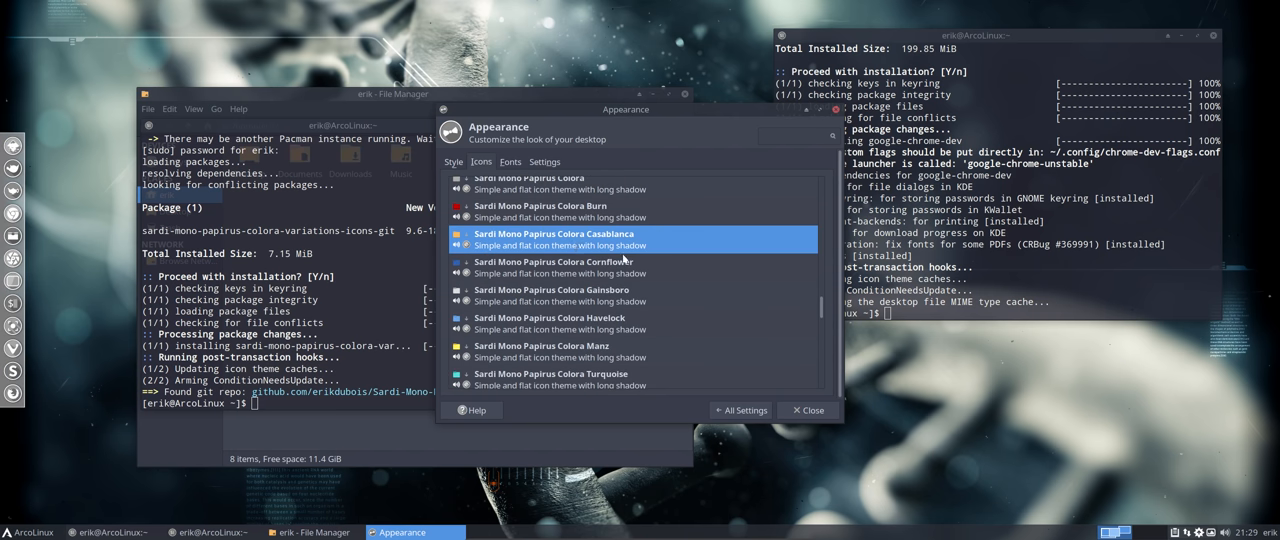
# Close the Appearance settings and the small Sardi install terminal
pyautogui.click(808, 410)
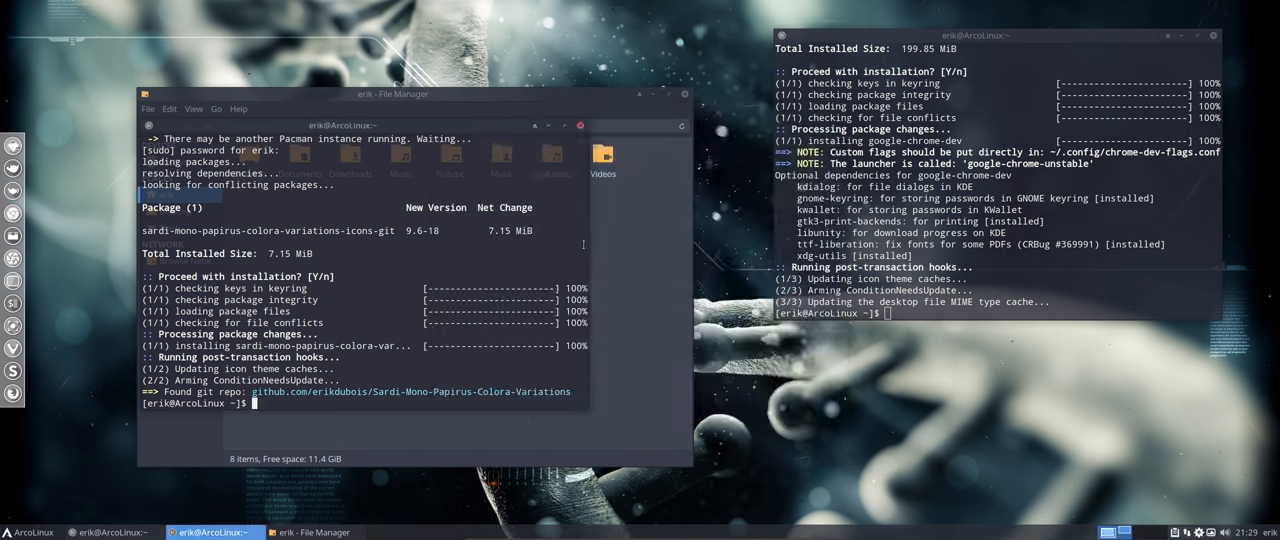
pyautogui.click(580, 126)
# Move the File Manager window up-left and close the google-chrome-dev install terminal
pyautogui.click(410, 94)
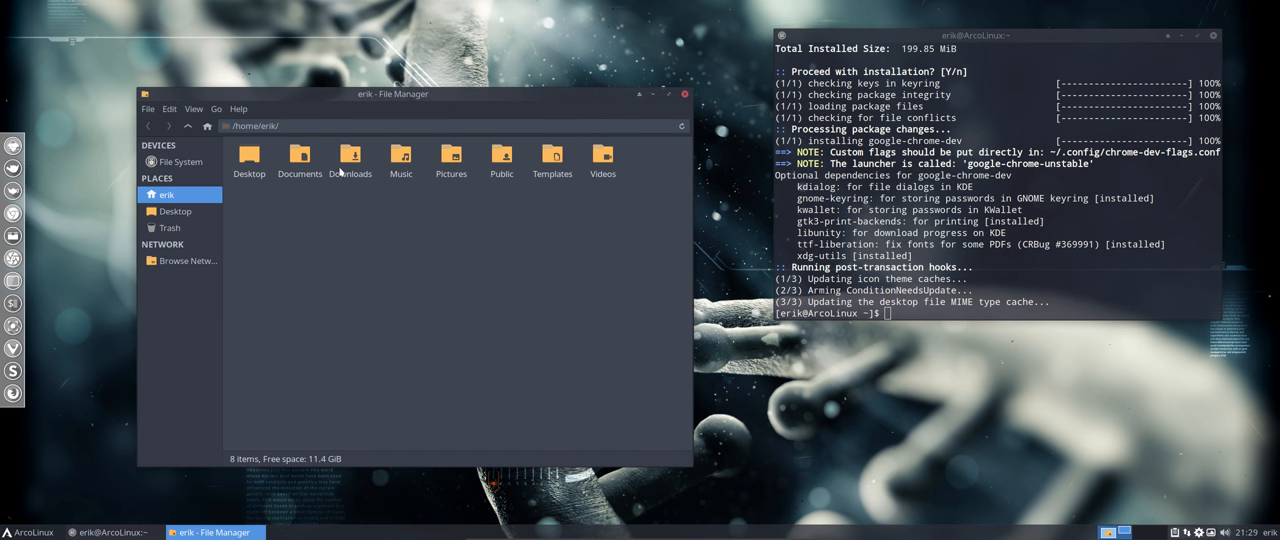
pyautogui.moveTo(410, 94); pyautogui.dragTo(395, 27)
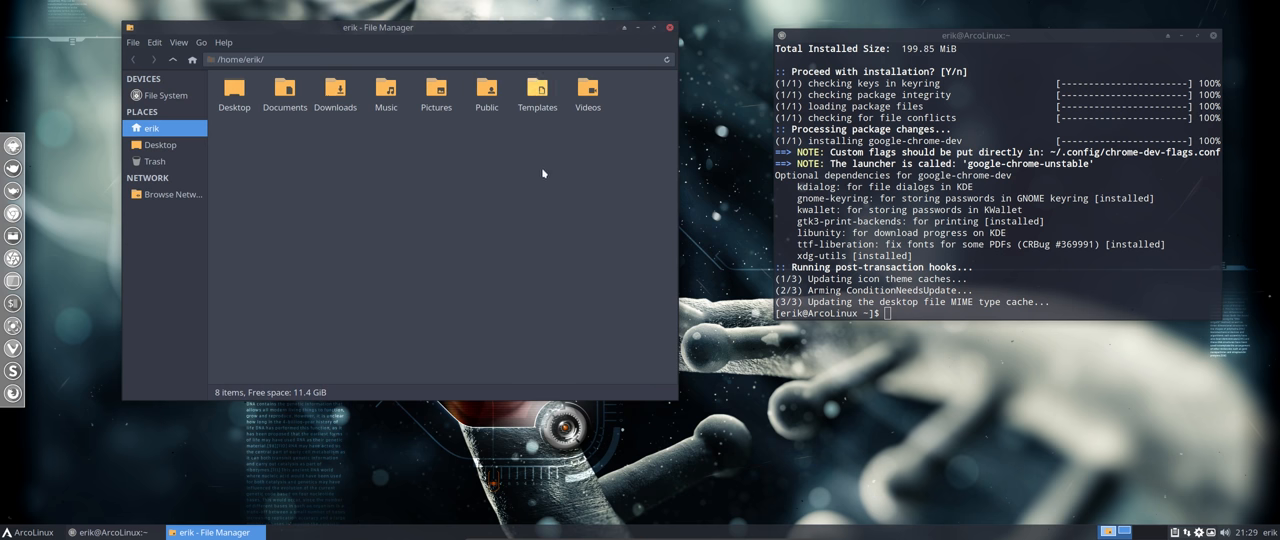
pyautogui.click(1213, 35)
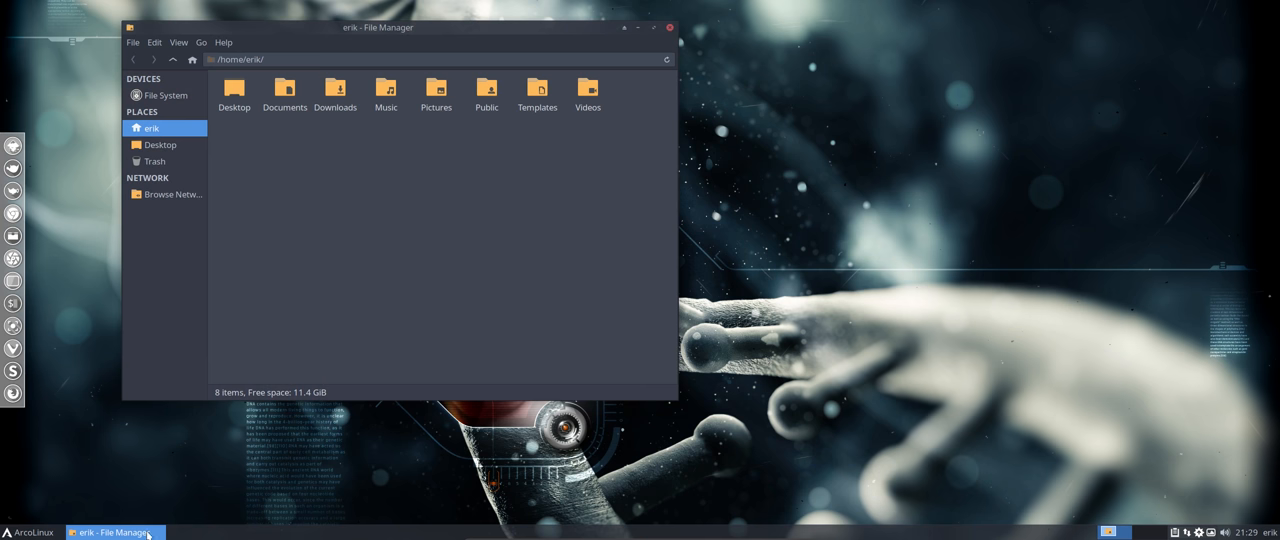
# Launch Google Chrome (unstable) from the Whisker menu search
pyautogui.click(30, 532)
pyautogui.write('c')
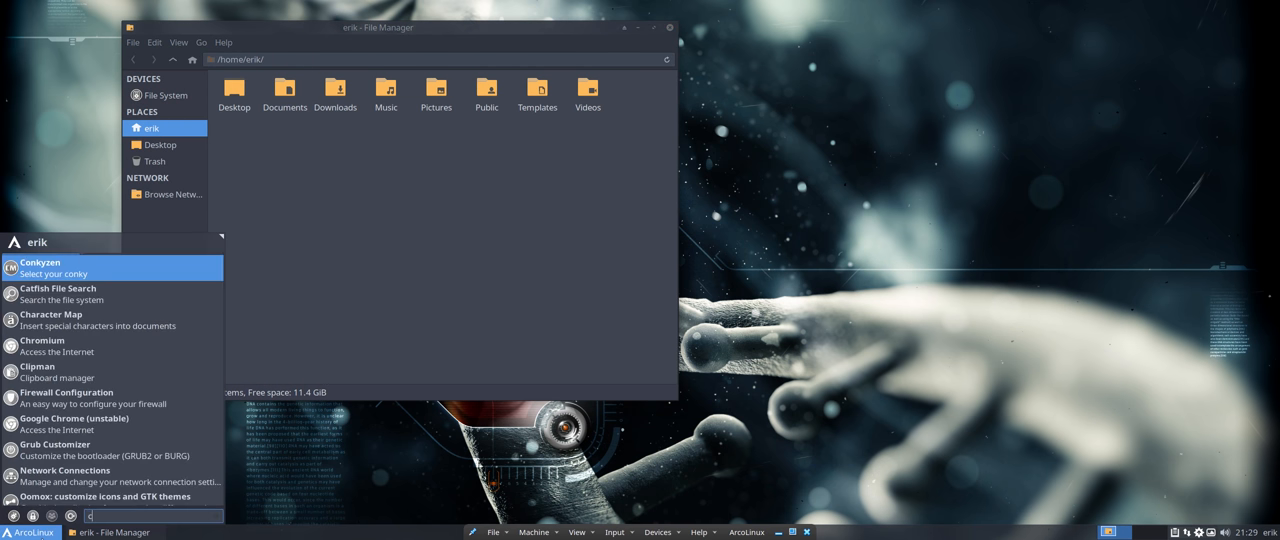
pyautogui.write('hro')
pyautogui.press('Down')
pyautogui.press('Return')
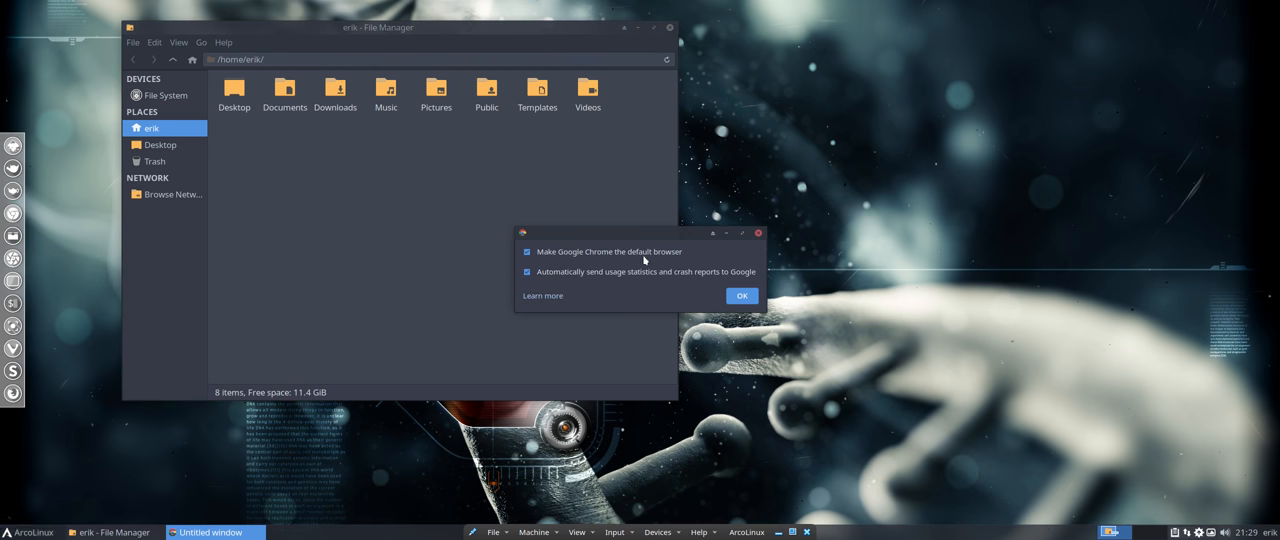
# Decline default-browser and usage-statistics options in Chrome's first-run dialog and continue
pyautogui.click(527, 252)
pyautogui.click(527, 272)
pyautogui.click(735, 298)
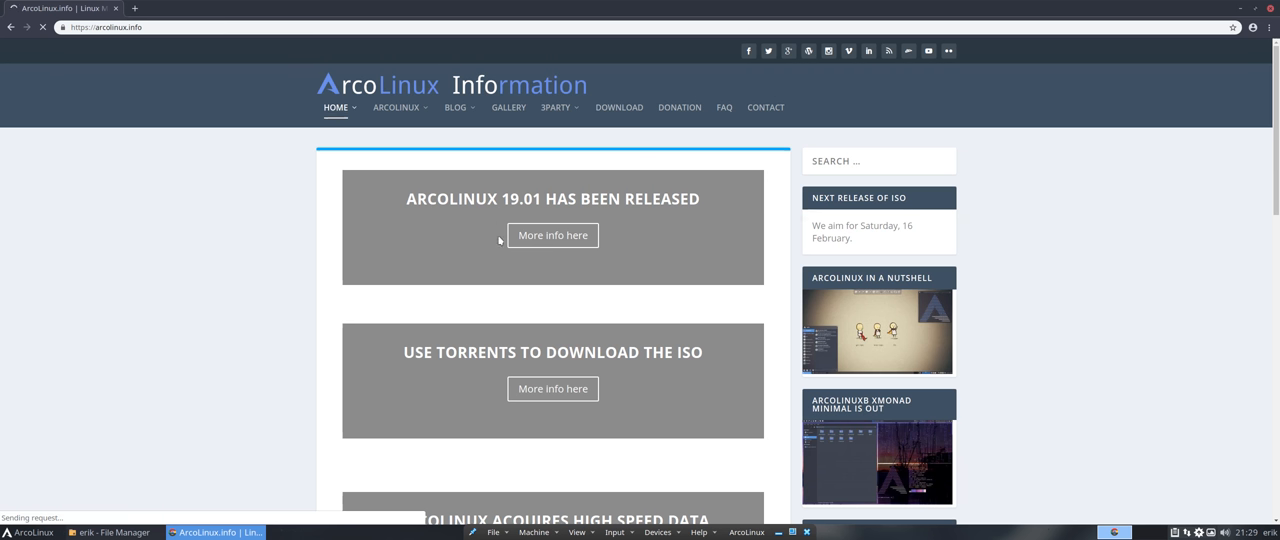
pyautogui.scroll(-2, 482, 268)
pyautogui.scroll(-2, 482, 270)
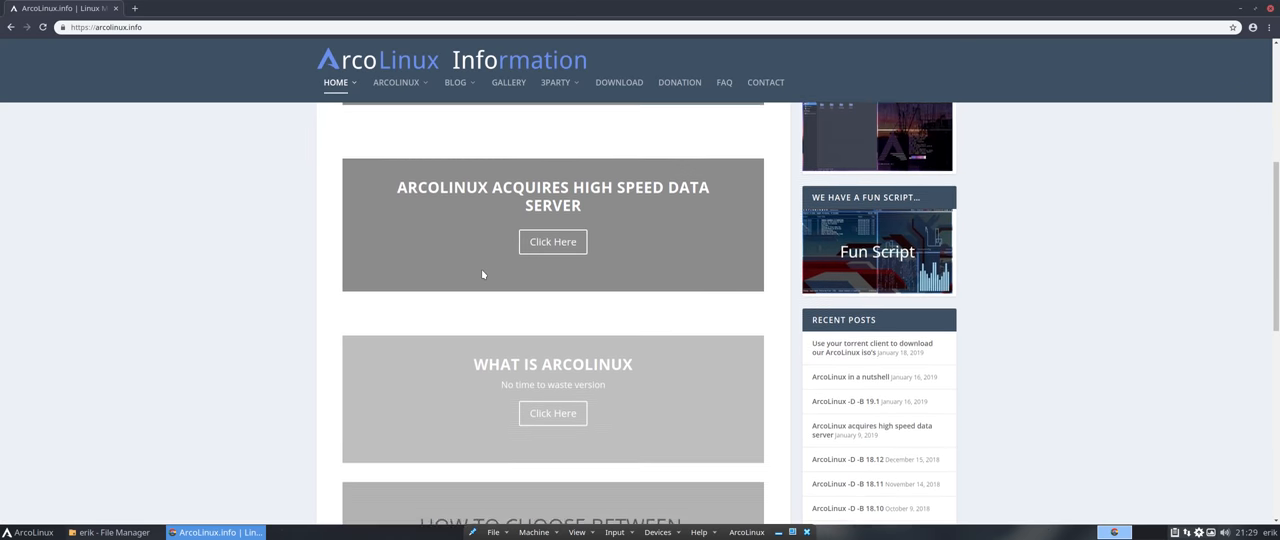
pyautogui.scroll(-2, 482, 273)
pyautogui.scroll(-3, 482, 273)
pyautogui.scroll(1, 520, 278)
pyautogui.scroll(2, 560, 282)
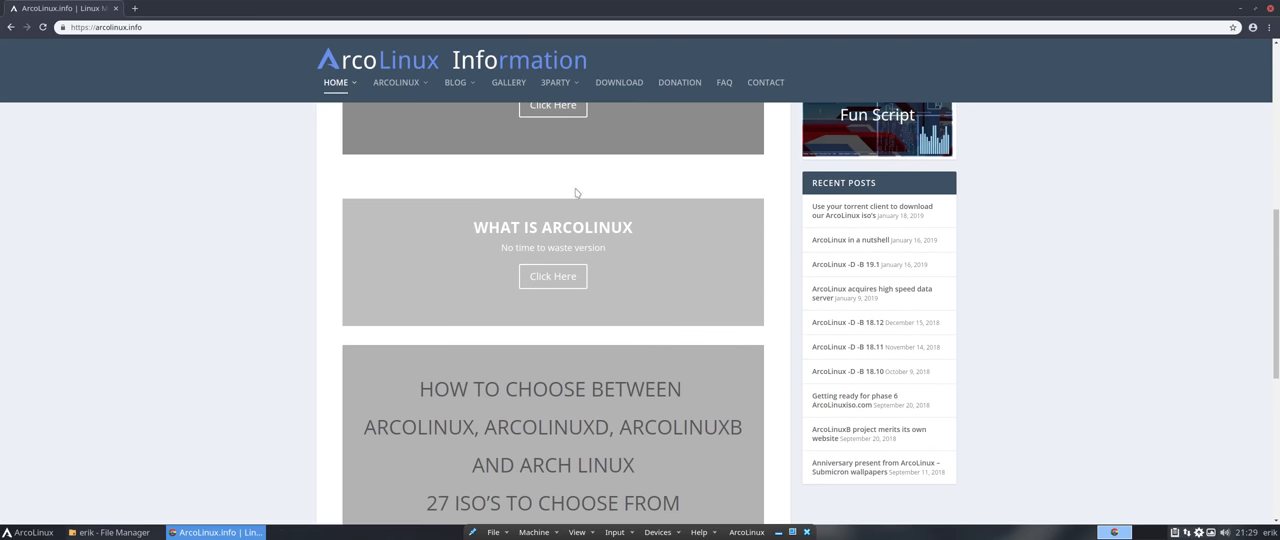
# Open the ArcoLinux in a nutshell post from the arcolinux.info home page
pyautogui.click(568, 283)
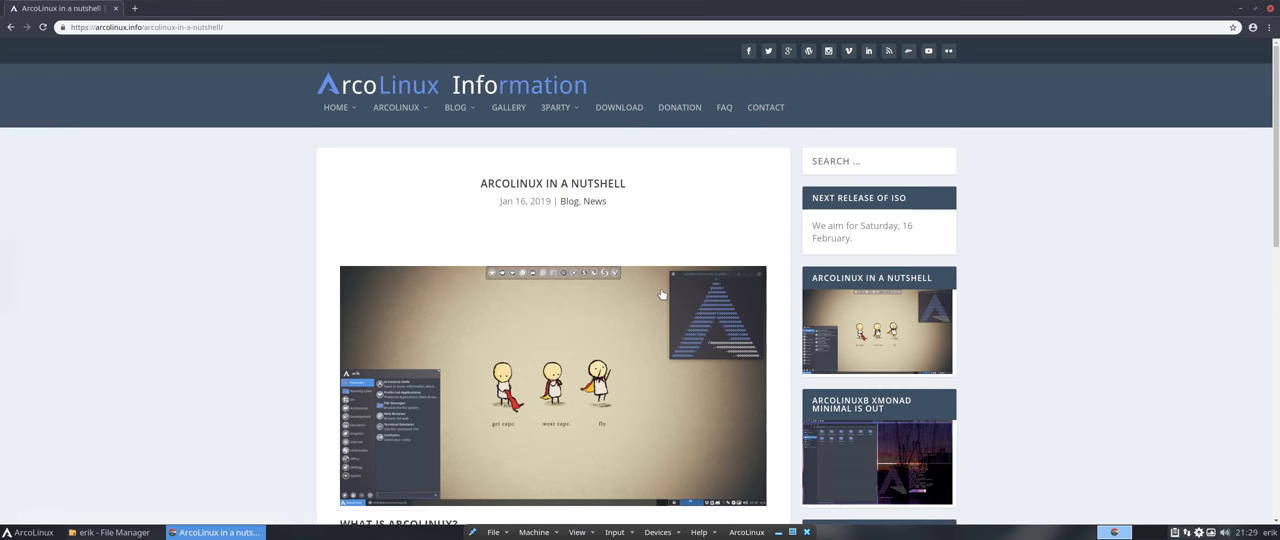
pyautogui.scroll(-2, 661, 294)
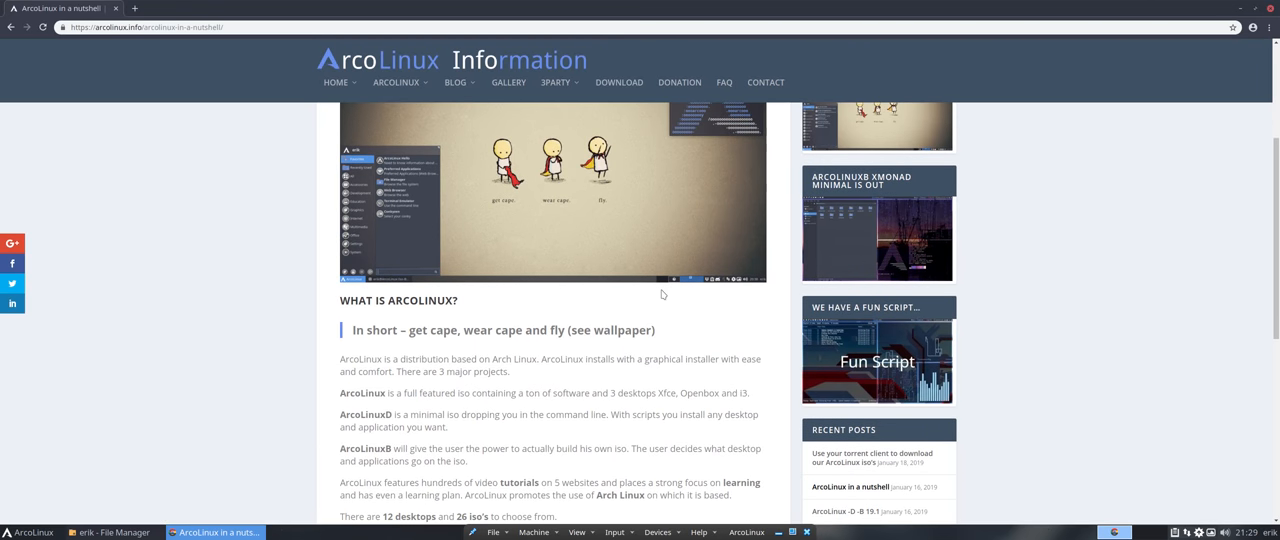
pyautogui.scroll(-2, 661, 294)
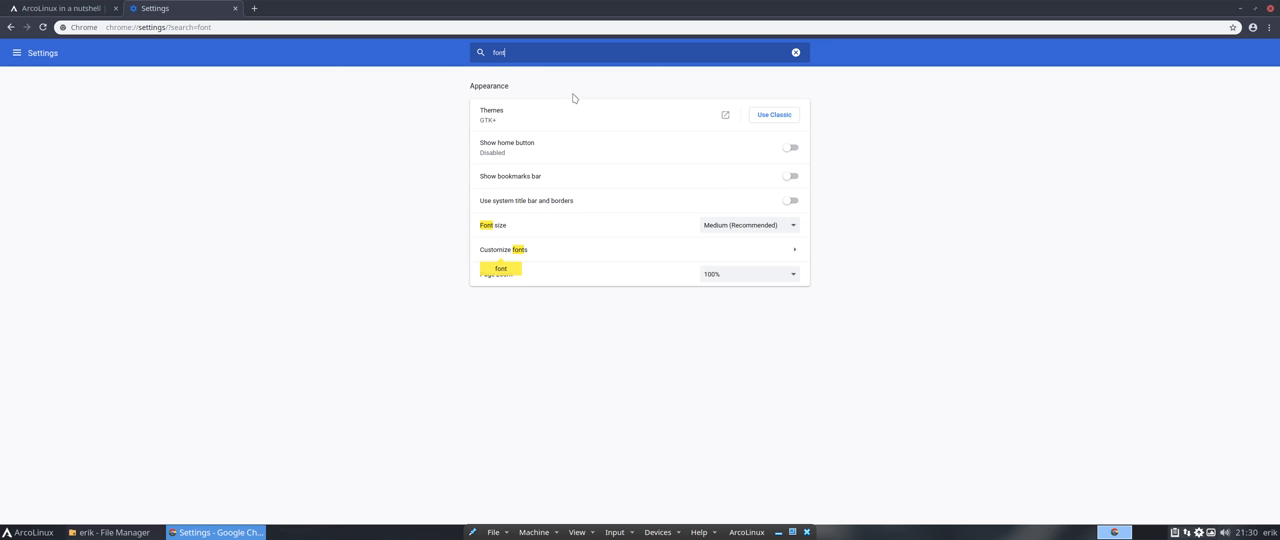
# Enable Show home button, Show bookmarks bar and Use system title bar in Chrome settings
pyautogui.click(788, 148)
pyautogui.click(790, 227)
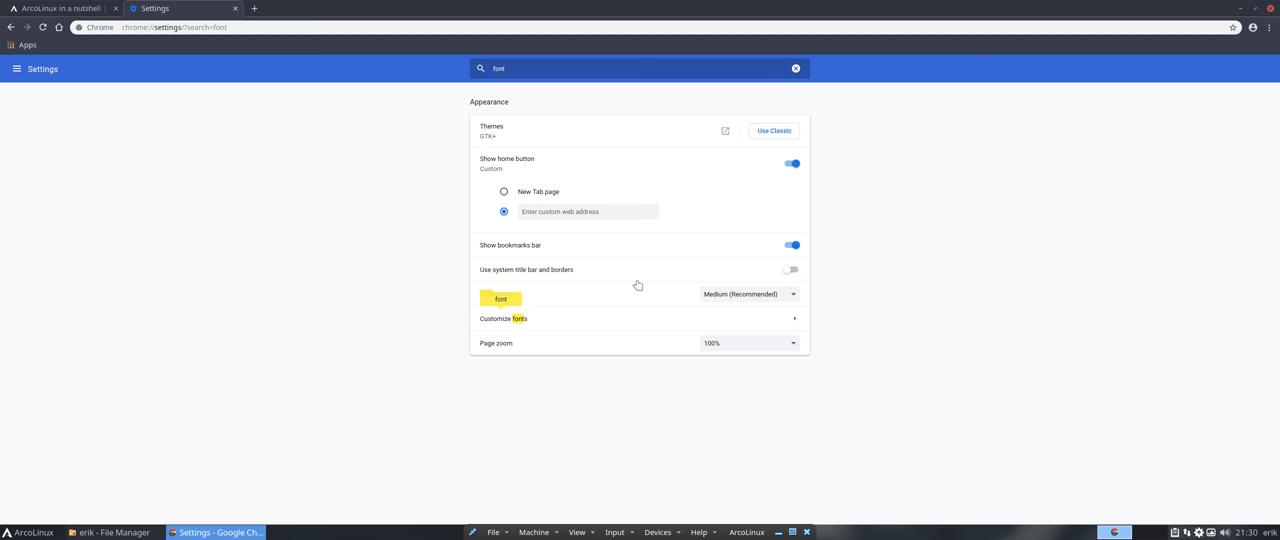
pyautogui.click(792, 270)
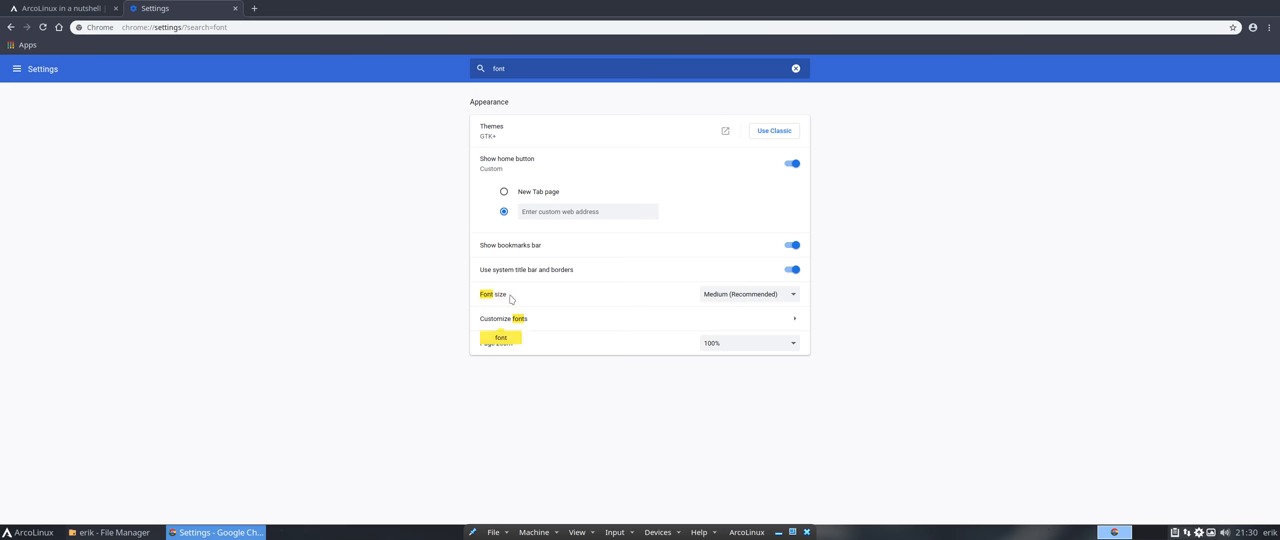
# Try font size Large, then return it to Medium (Recommended)
pyautogui.click(747, 296)
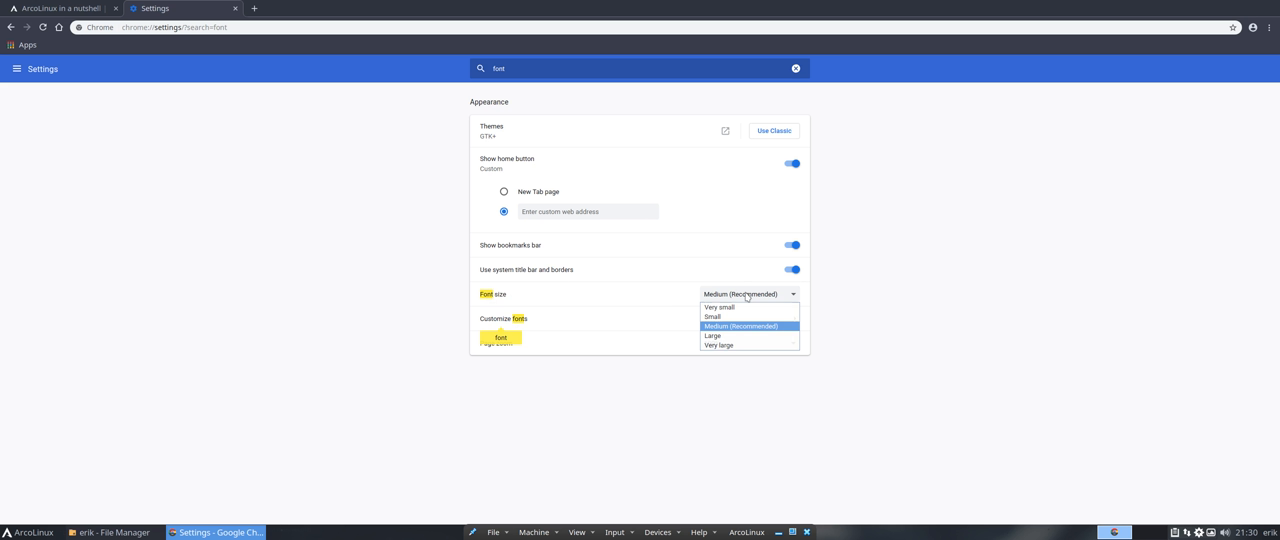
pyautogui.click(734, 337)
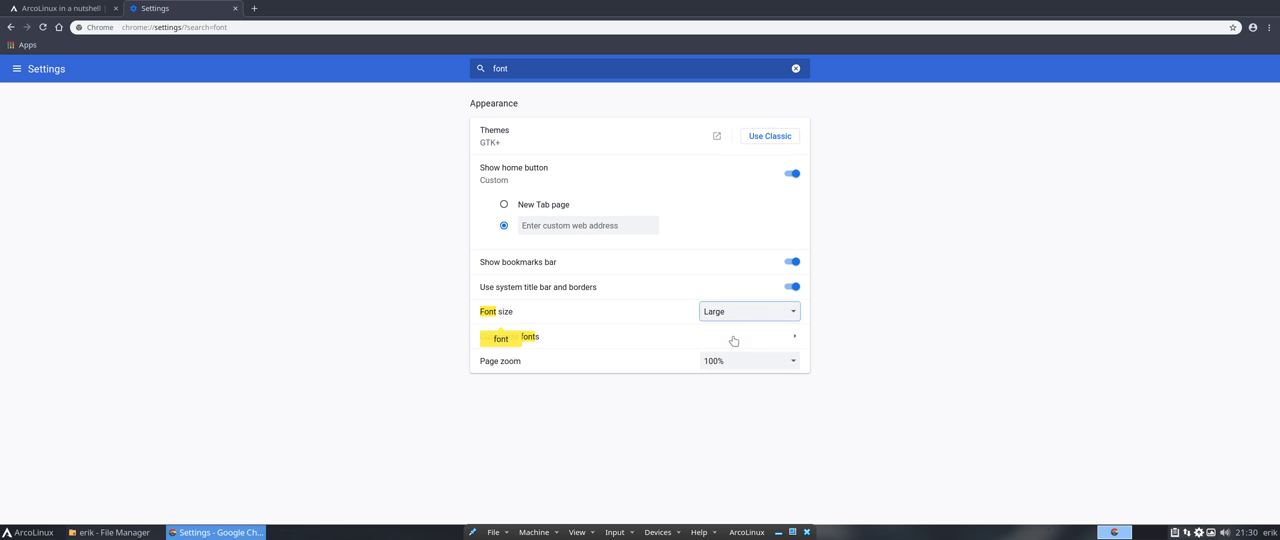
pyautogui.click(734, 314)
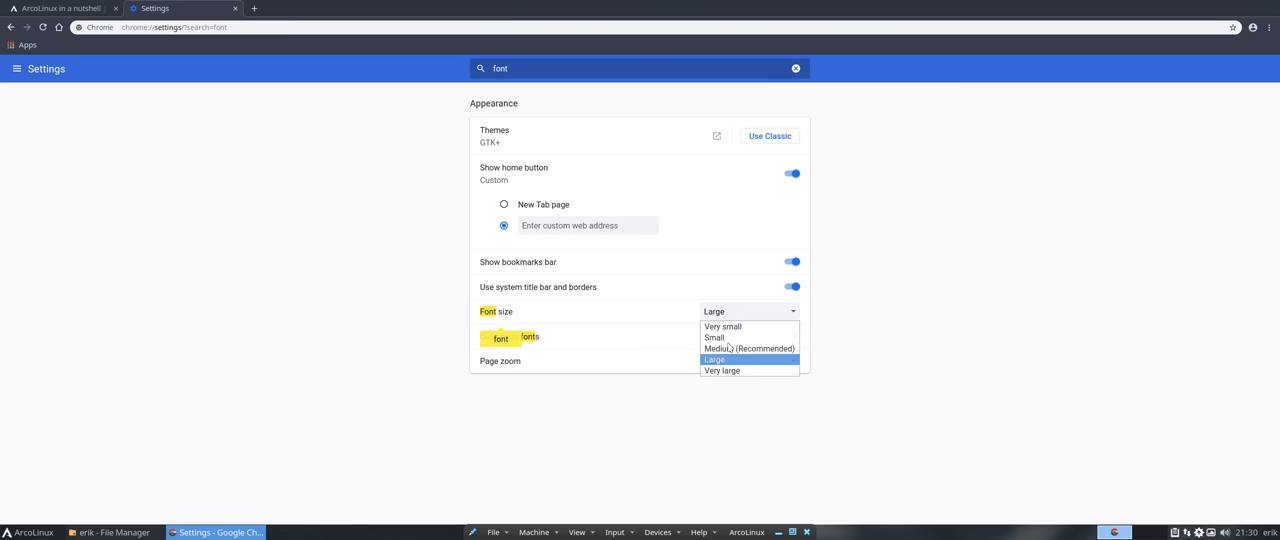
pyautogui.click(729, 349)
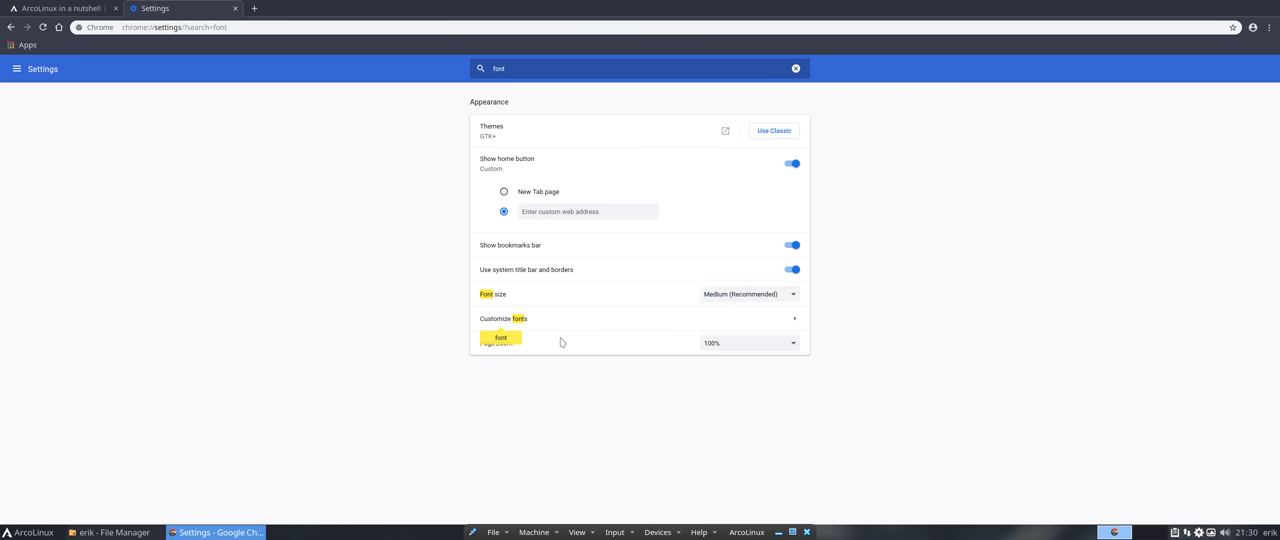
# In Customize fonts, raise the minimum font size to 11 and the default font size to 20
pyautogui.click(793, 322)
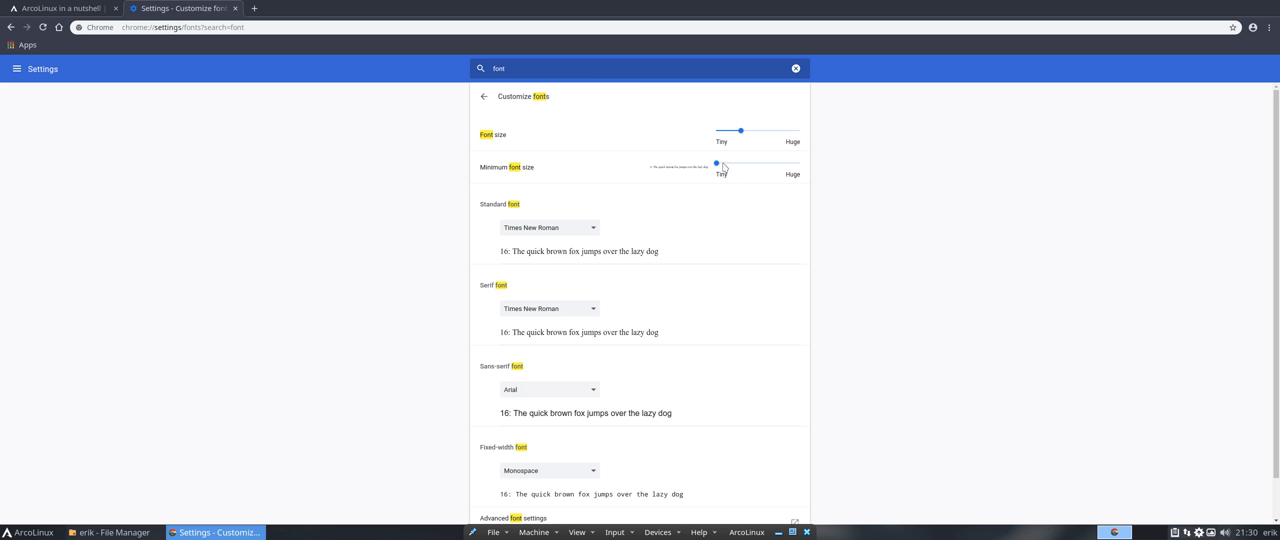
pyautogui.moveTo(717, 166); pyautogui.dragTo(747, 164)
pyautogui.moveTo(742, 132); pyautogui.dragTo(752, 134)
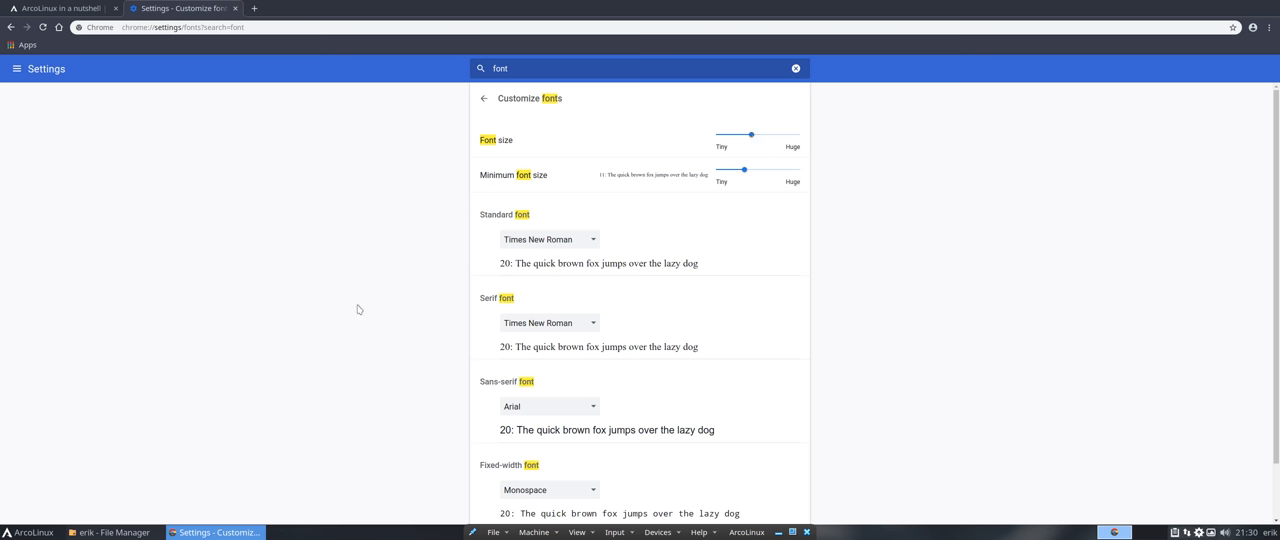
# Switch to the ArcoLinux in a nutshell tab to view the site
pyautogui.click(77, 13)
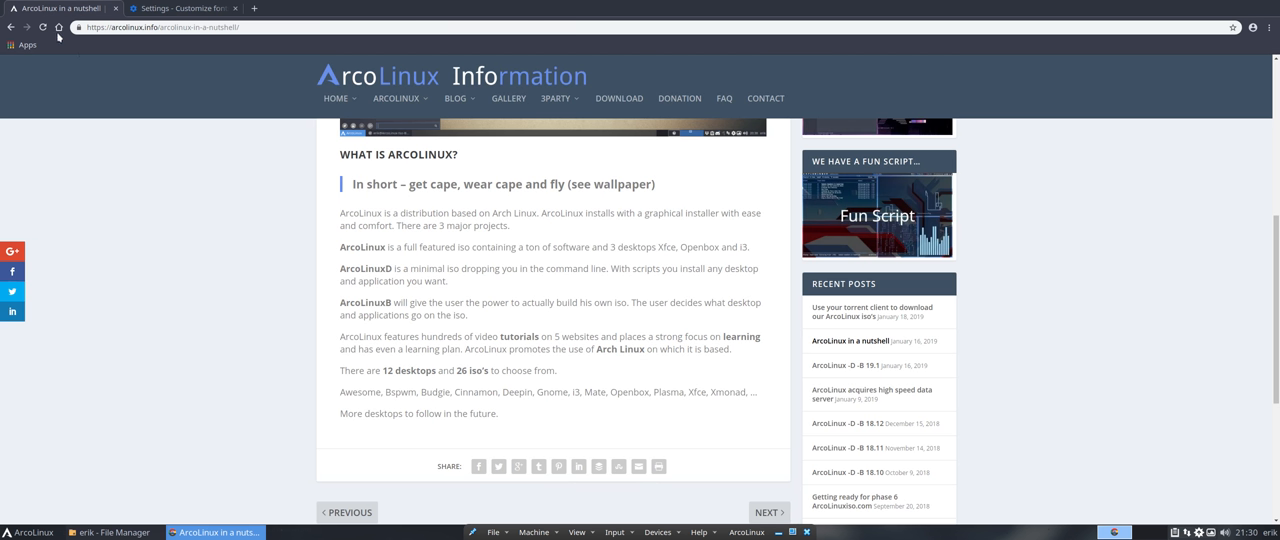
pyautogui.scroll(-2, 527, 198)
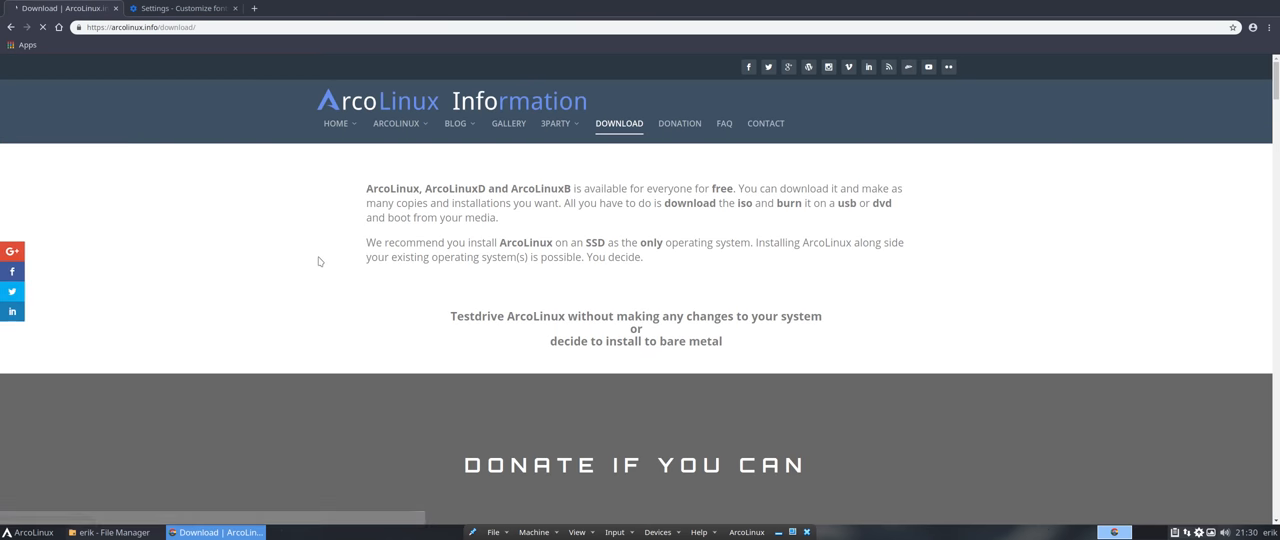
pyautogui.scroll(-3, 318, 286)
pyautogui.scroll(-3, 319, 288)
pyautogui.scroll(-3, 320, 289)
pyautogui.scroll(-3, 320, 289)
pyautogui.scroll(-2, 317, 286)
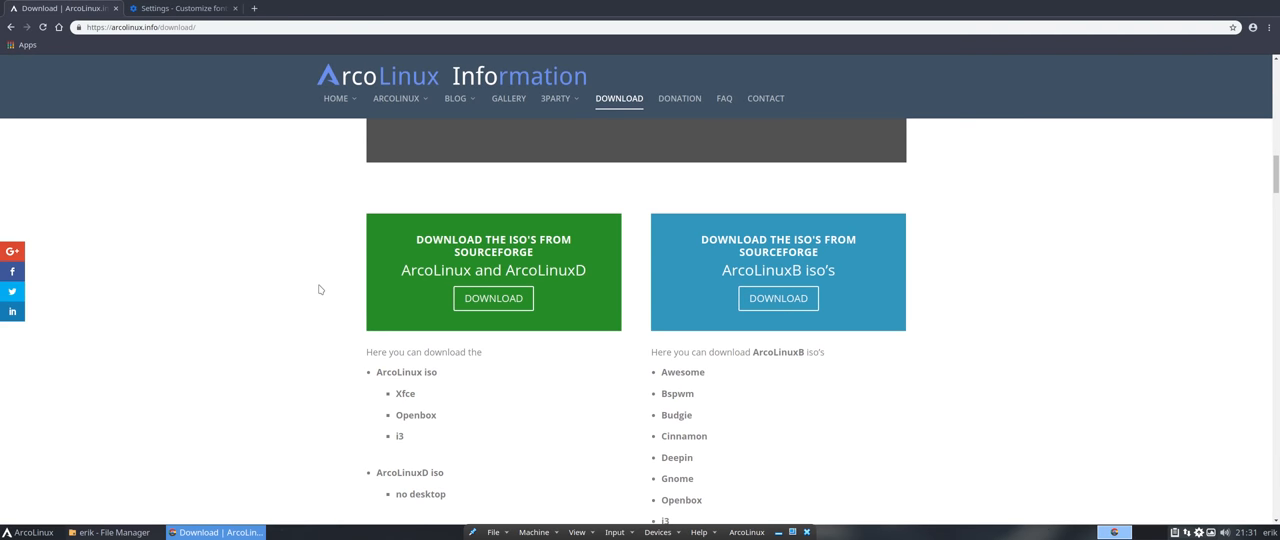
# Set Chrome's standard font to Noto Sans and fixed-width font to Droid Sans Mono
pyautogui.click(210, 8)
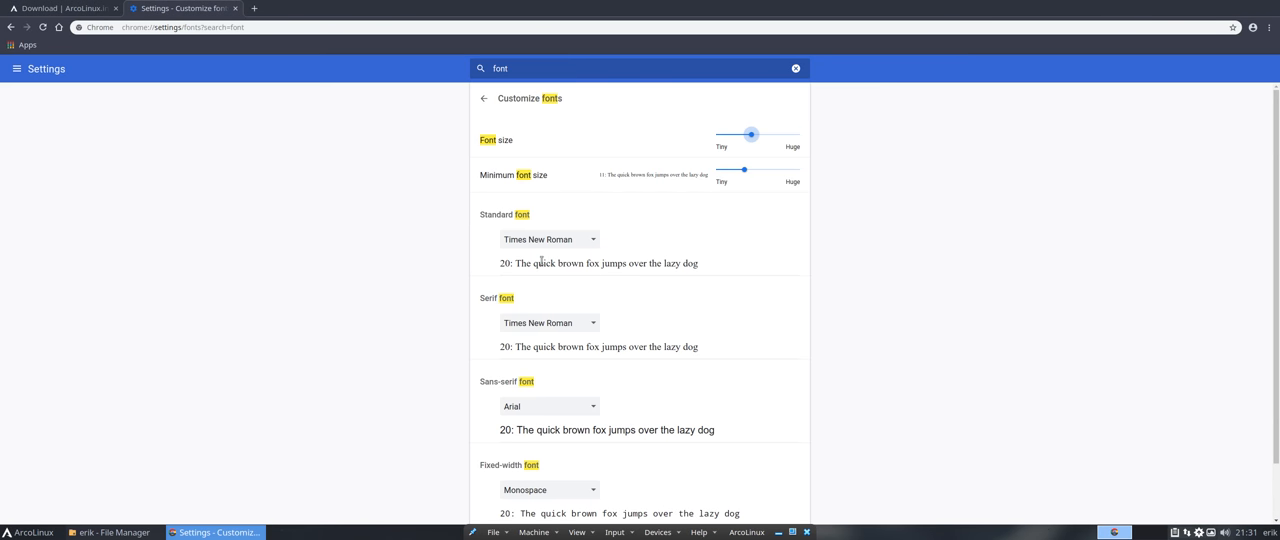
pyautogui.click(592, 241)
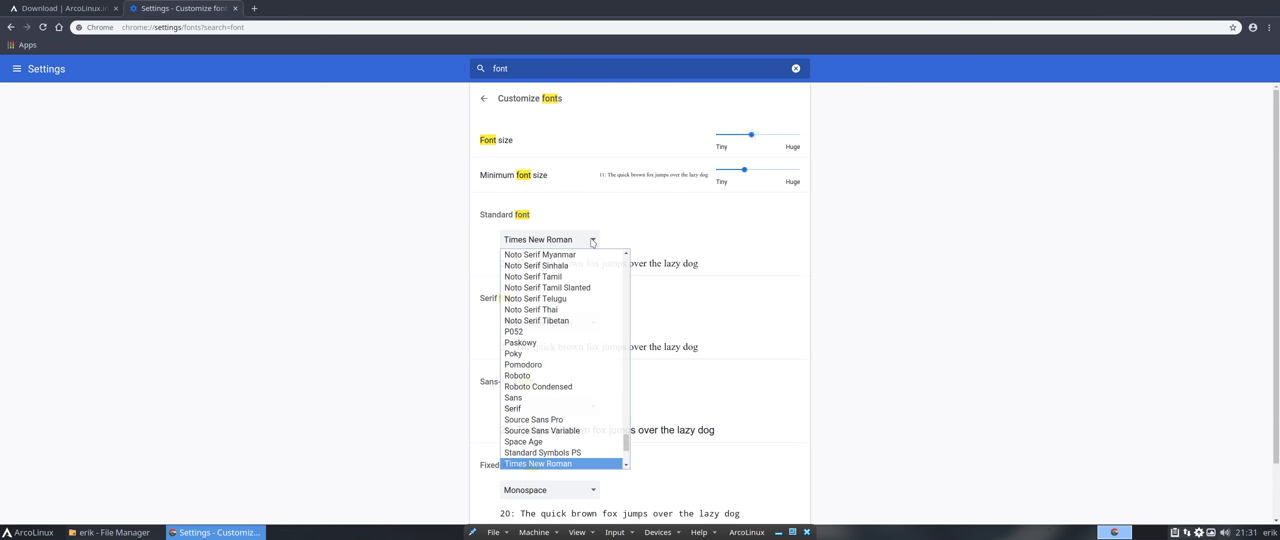
pyautogui.scroll(1, 595, 276)
pyautogui.scroll(2, 595, 276)
pyautogui.scroll(1, 595, 276)
pyautogui.scroll(1, 595, 276)
pyautogui.scroll(1, 595, 276)
pyautogui.scroll(1, 595, 276)
pyautogui.scroll(1, 595, 276)
pyautogui.scroll(1, 595, 276)
pyautogui.scroll(1, 595, 276)
pyautogui.scroll(1, 595, 276)
pyautogui.scroll(1, 595, 276)
pyautogui.scroll(1, 593, 277)
pyautogui.scroll(1, 593, 277)
pyautogui.scroll(1, 593, 277)
pyautogui.scroll(1, 593, 277)
pyautogui.scroll(1, 593, 278)
pyautogui.scroll(1, 593, 278)
pyautogui.scroll(1, 593, 278)
pyautogui.scroll(1, 593, 277)
pyautogui.scroll(1, 592, 277)
pyautogui.scroll(1, 592, 277)
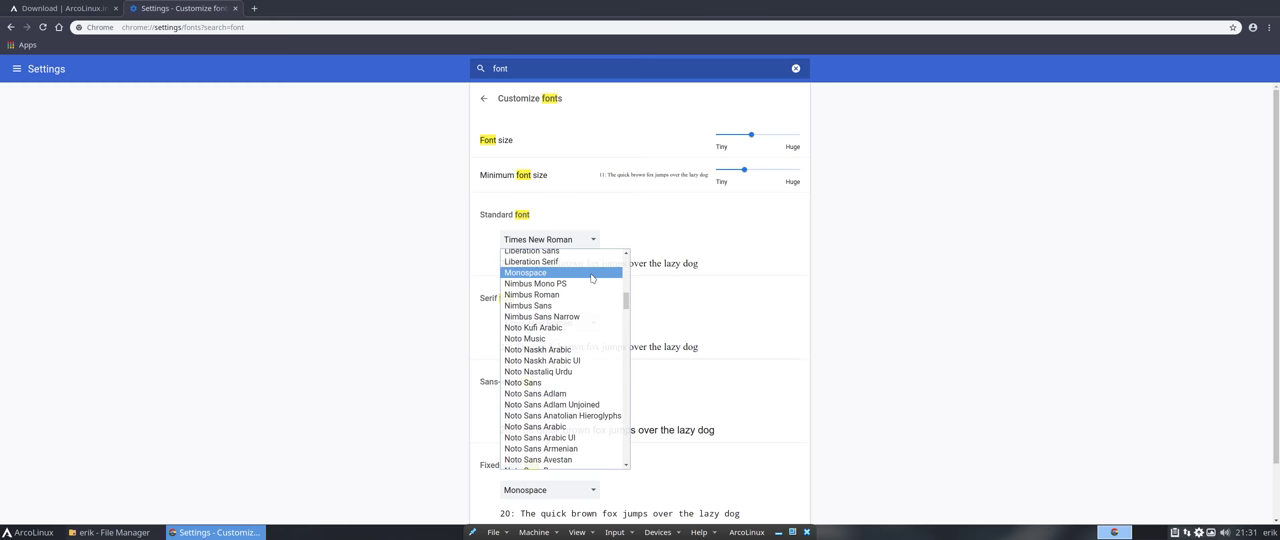
pyautogui.click(560, 382)
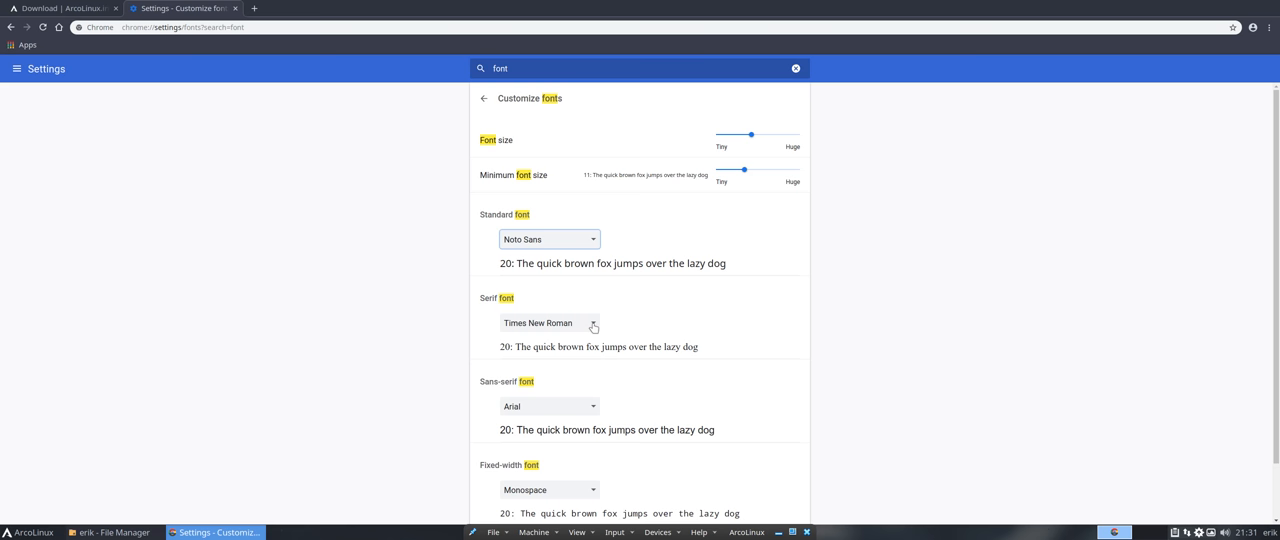
pyautogui.scroll(-1, 450, 382)
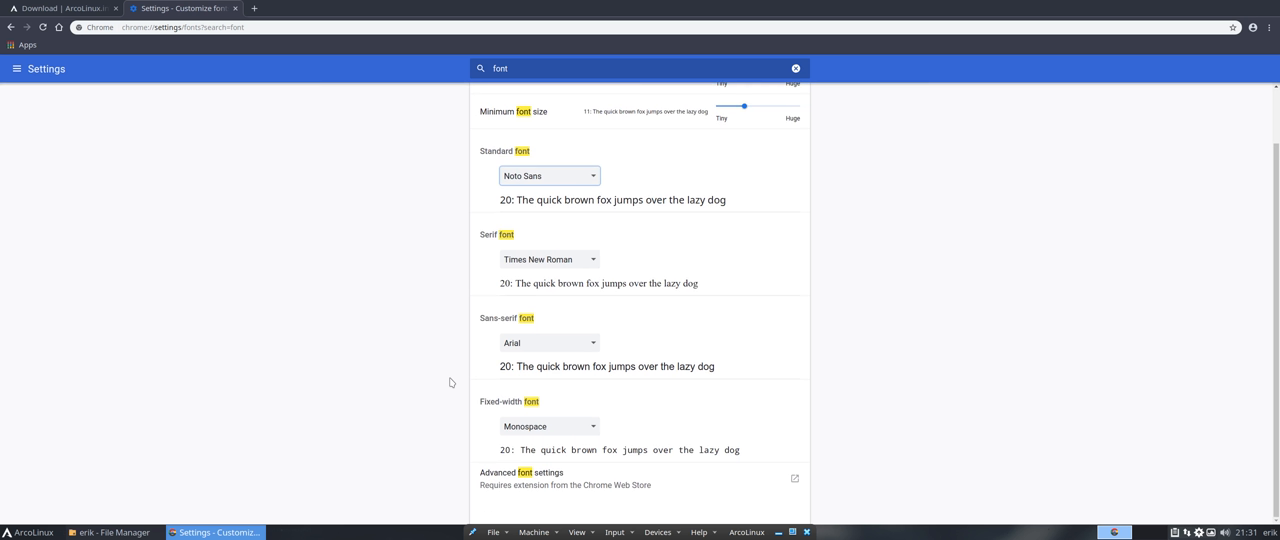
pyautogui.click(592, 430)
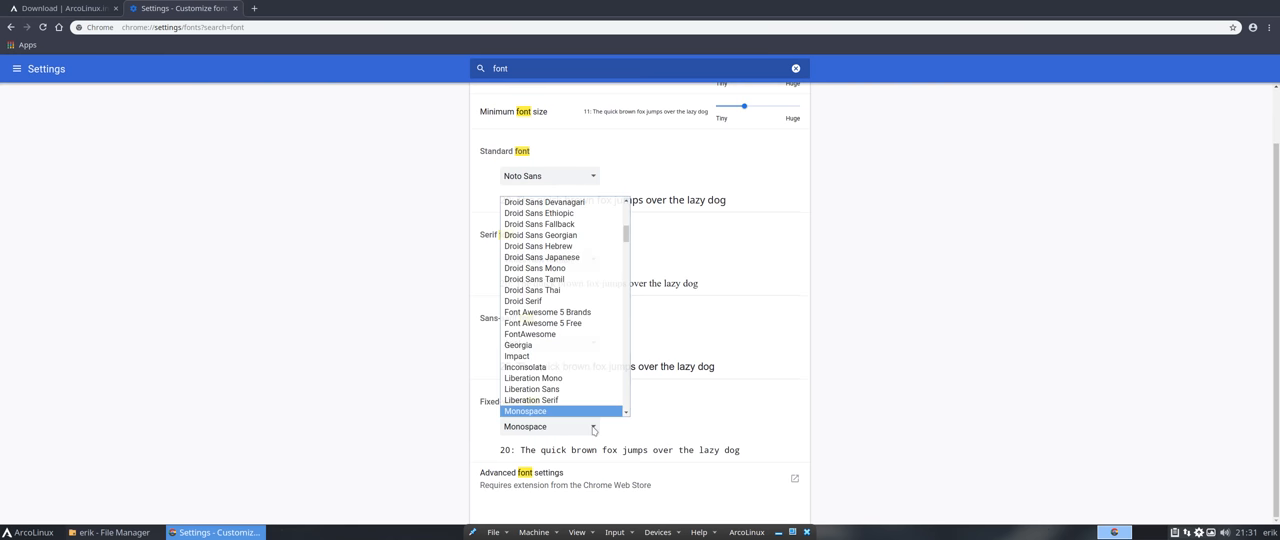
pyautogui.scroll(1, 550, 350)
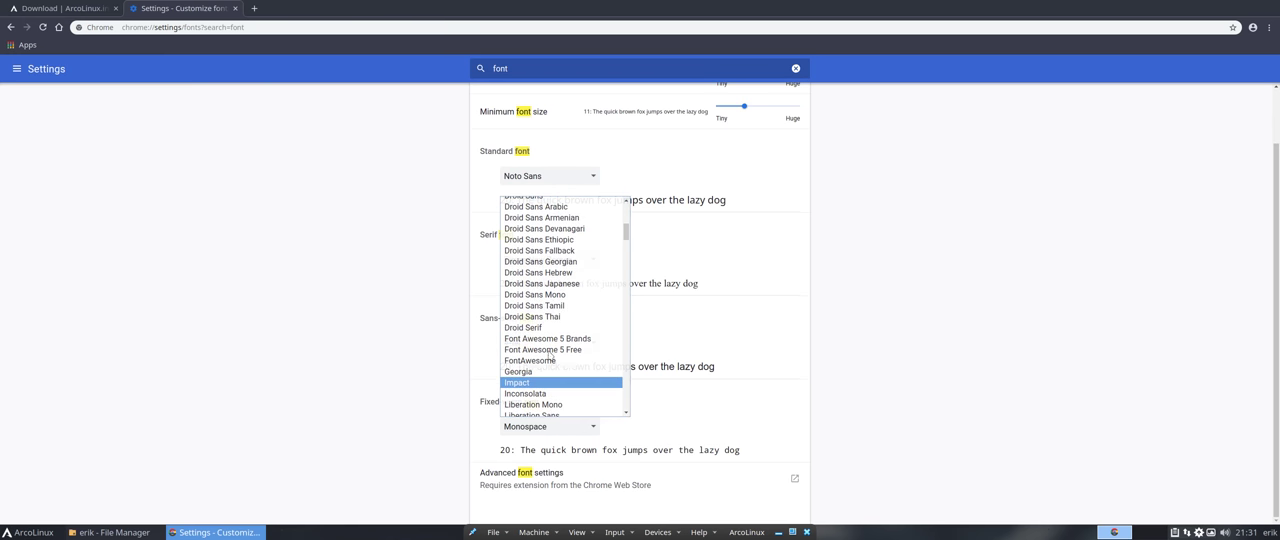
pyautogui.click(548, 295)
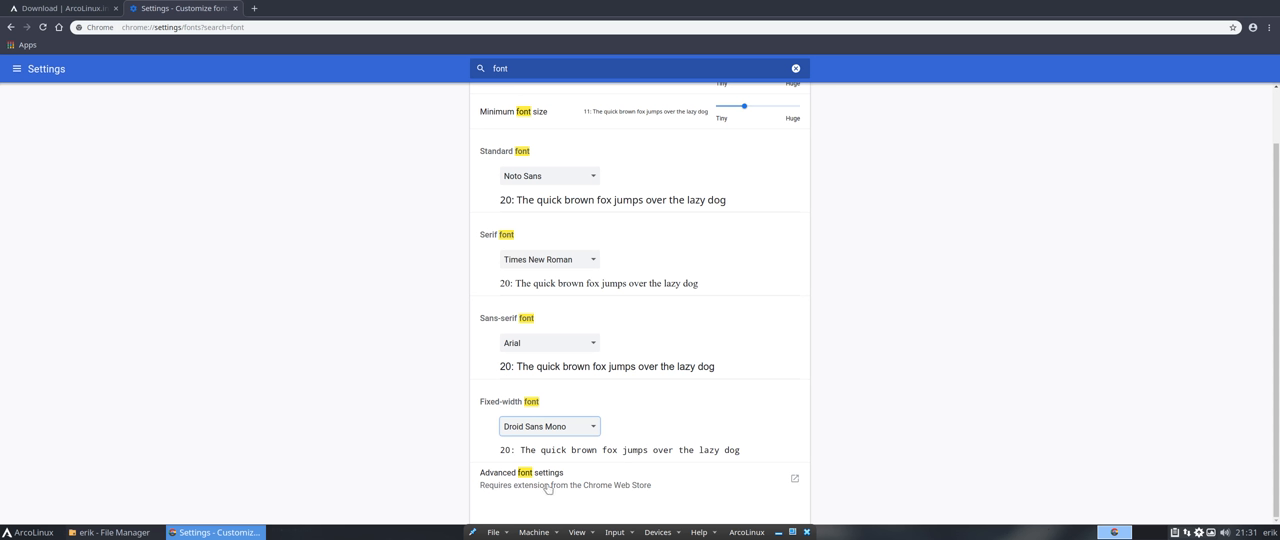
pyautogui.click(794, 480)
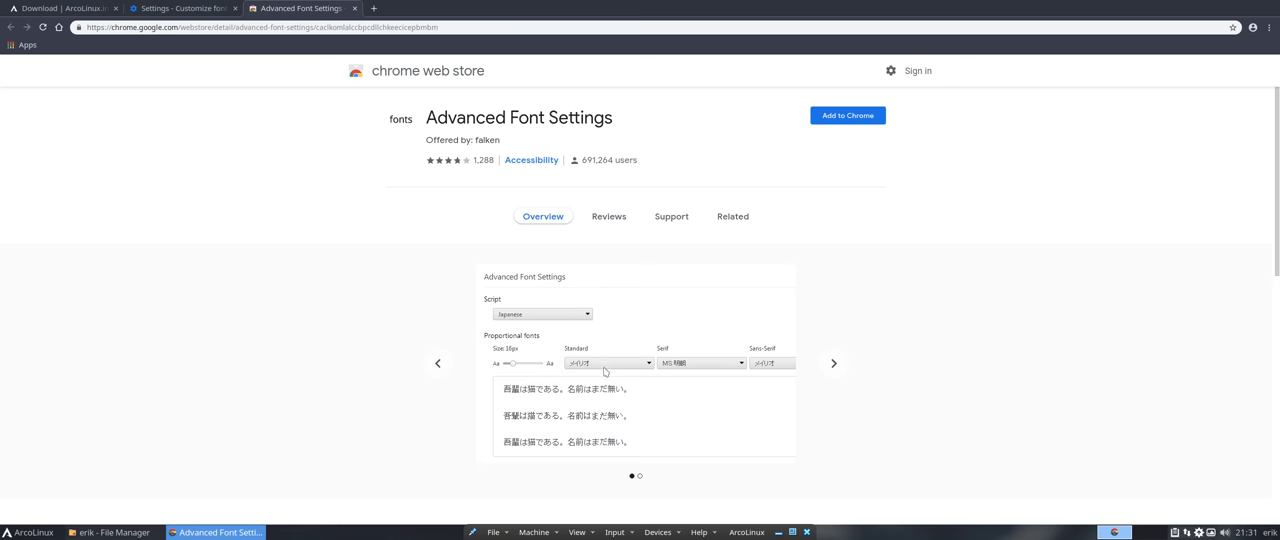
pyautogui.click(354, 8)
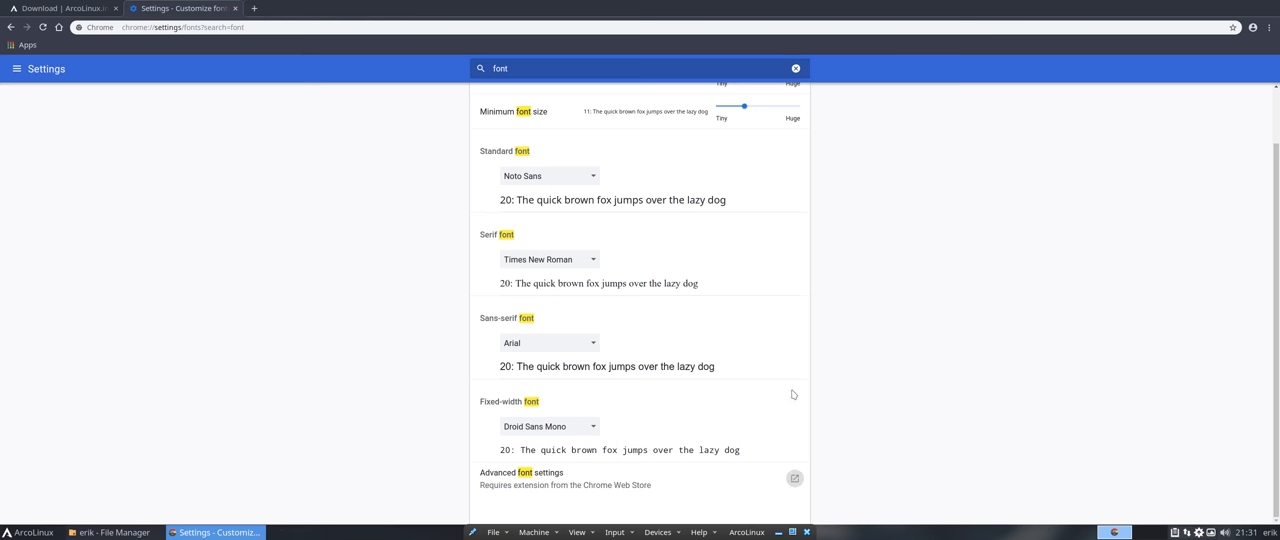
pyautogui.scroll(1, 792, 395)
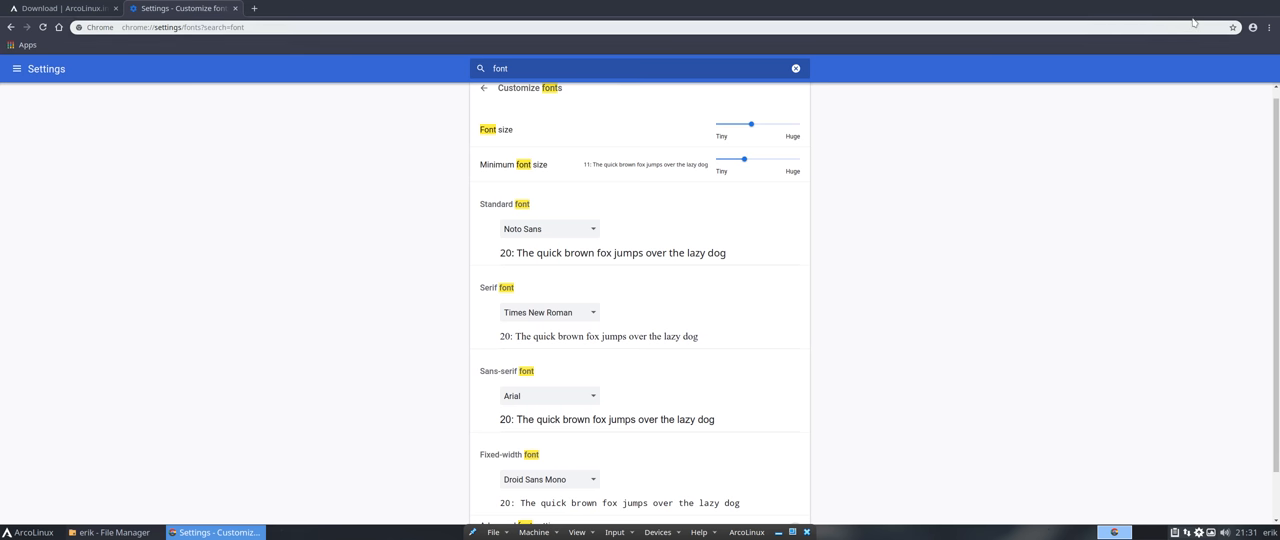
# Unmaximize and close the Chrome window so it can restart
pyautogui.moveTo(1195, 10); pyautogui.dragTo(986, 120)
pyautogui.click(1022, 120)
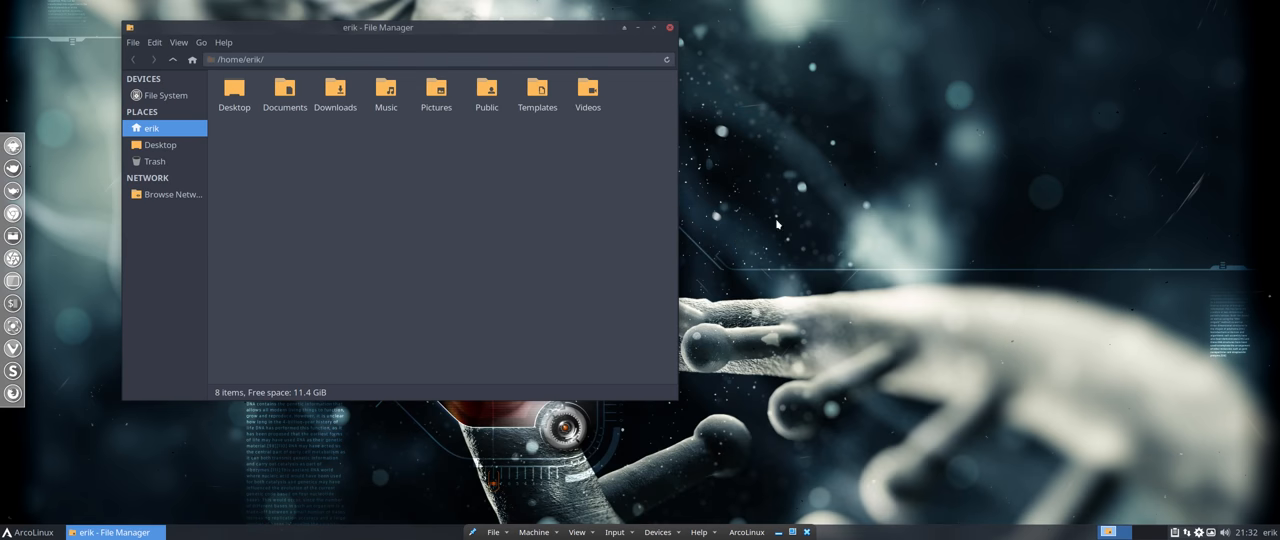
# Relaunch Google Chrome (unstable) from the Whisker menu and maximize it
pyautogui.click(30, 530)
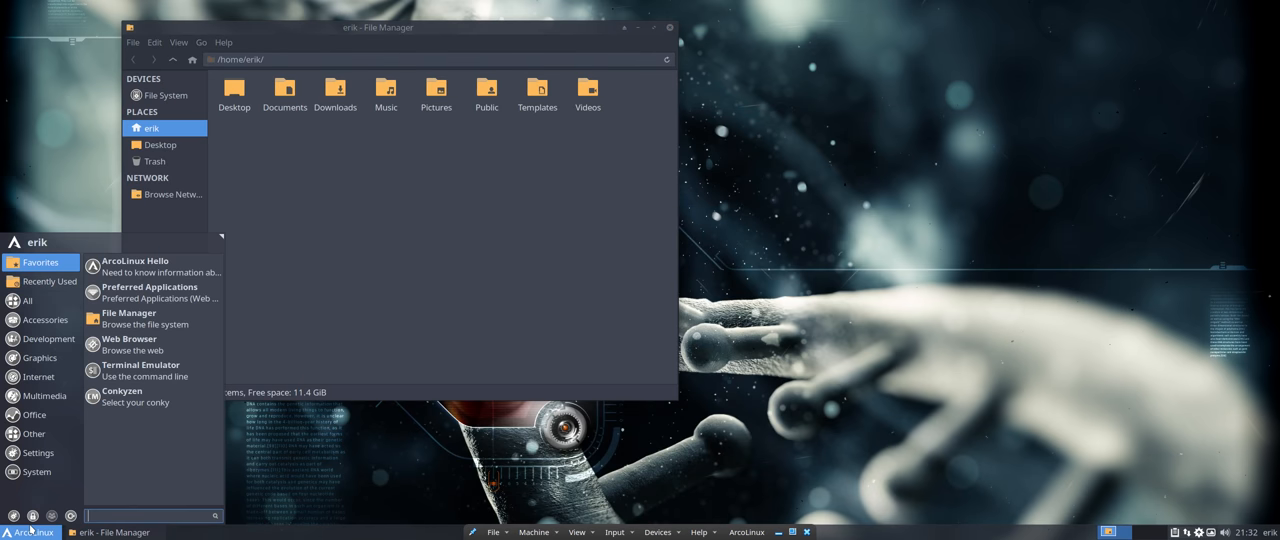
pyautogui.write('chro')
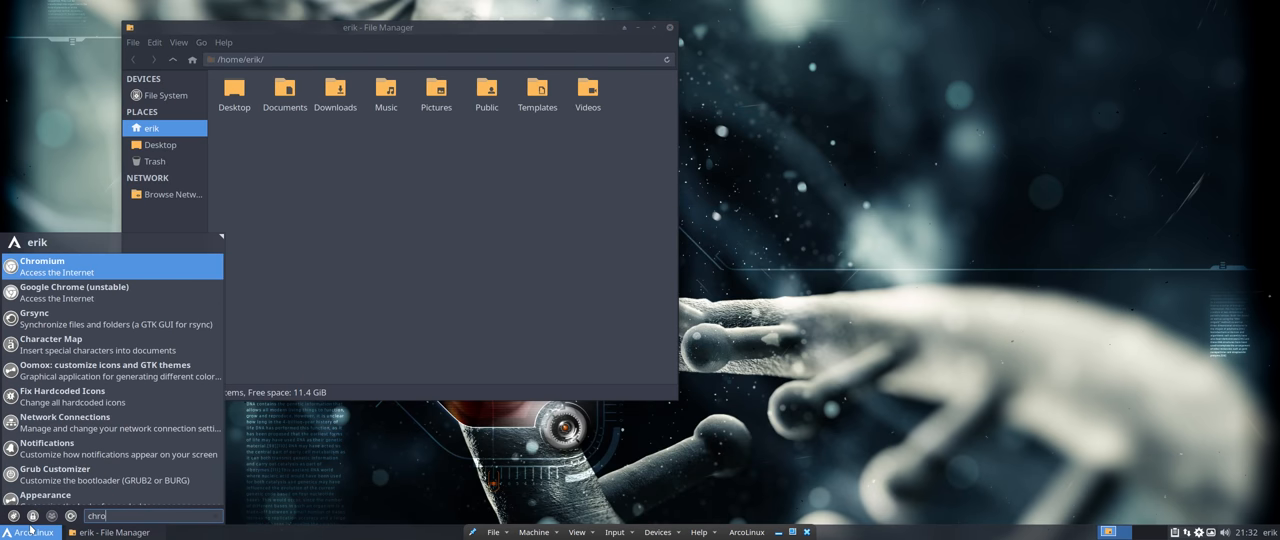
pyautogui.press('Down')
pyautogui.press('Return')
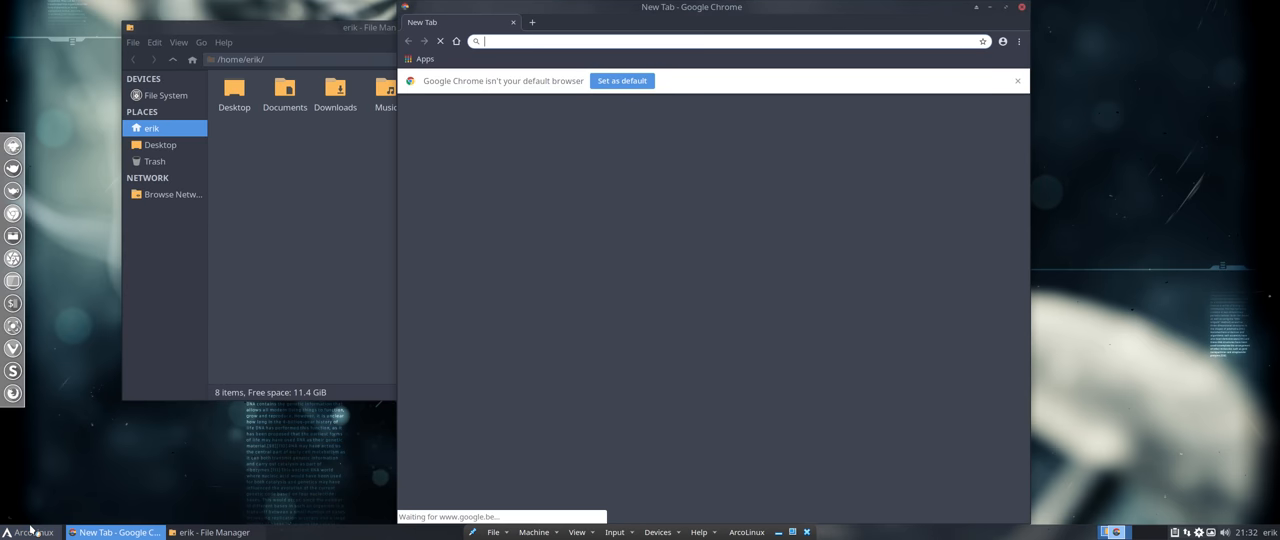
pyautogui.click(1006, 8)
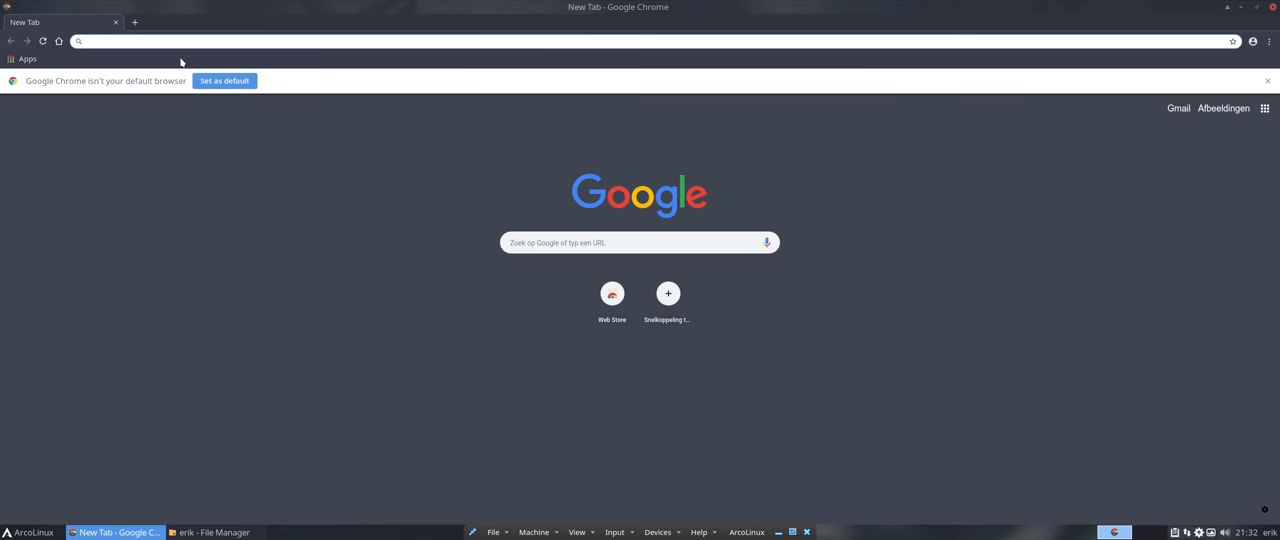
# Reopen the ArcoLinux in a nutshell article from browsing history and reload it
pyautogui.hotkey('ctrl', 'h')
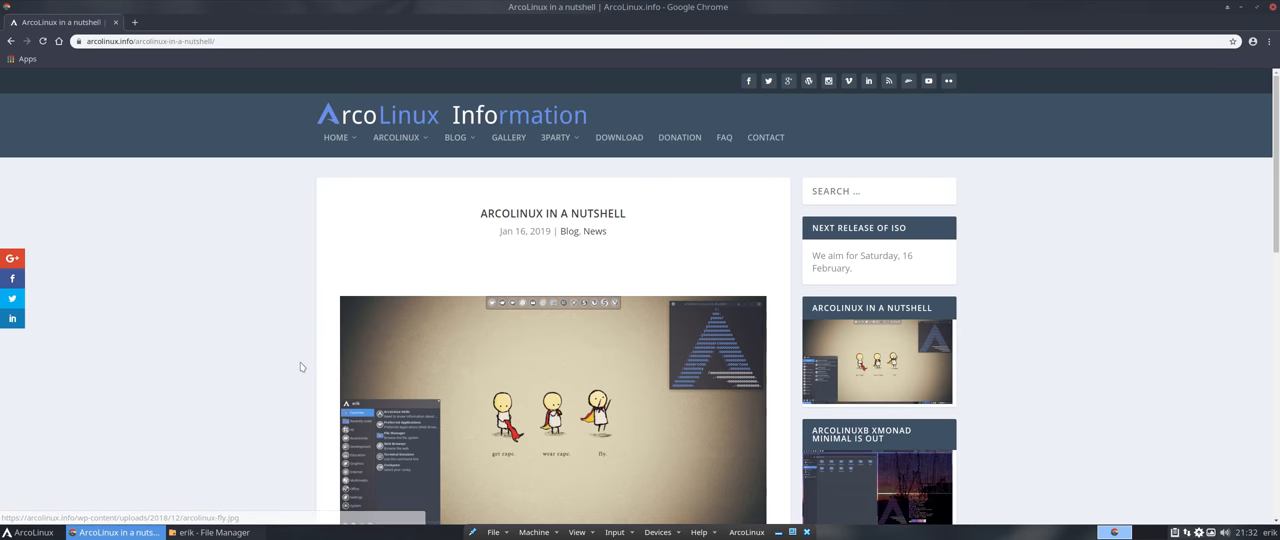
pyautogui.scroll(-2, 547, 367)
pyautogui.scroll(-2, 547, 367)
pyautogui.scroll(-2, 726, 371)
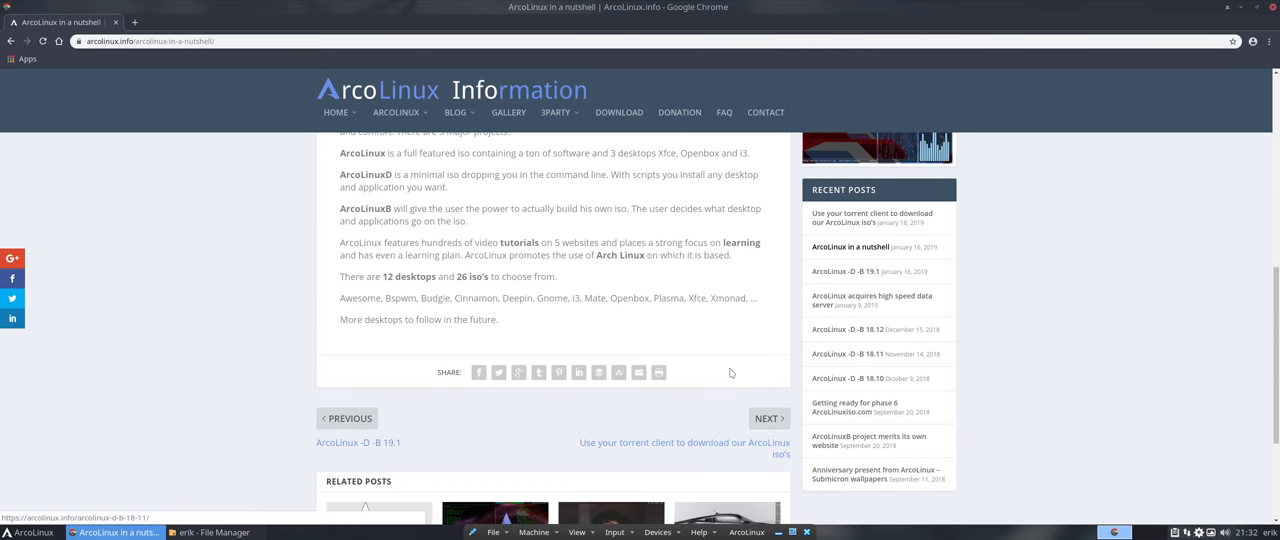
pyautogui.scroll(-1, 723, 370)
pyautogui.scroll(-2, 723, 370)
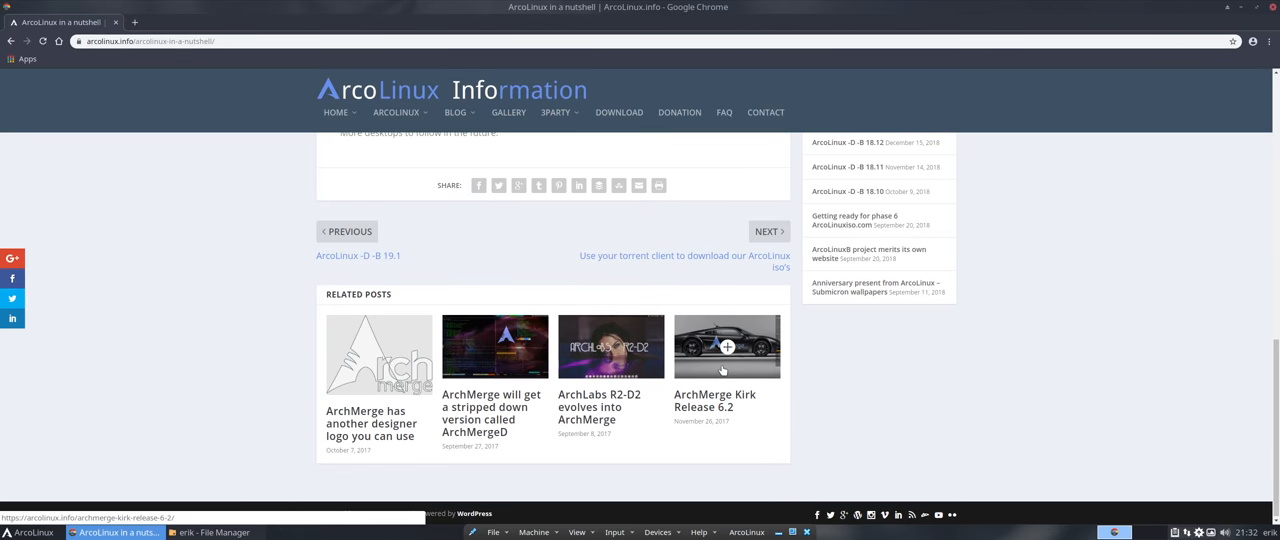
pyautogui.press('F5')
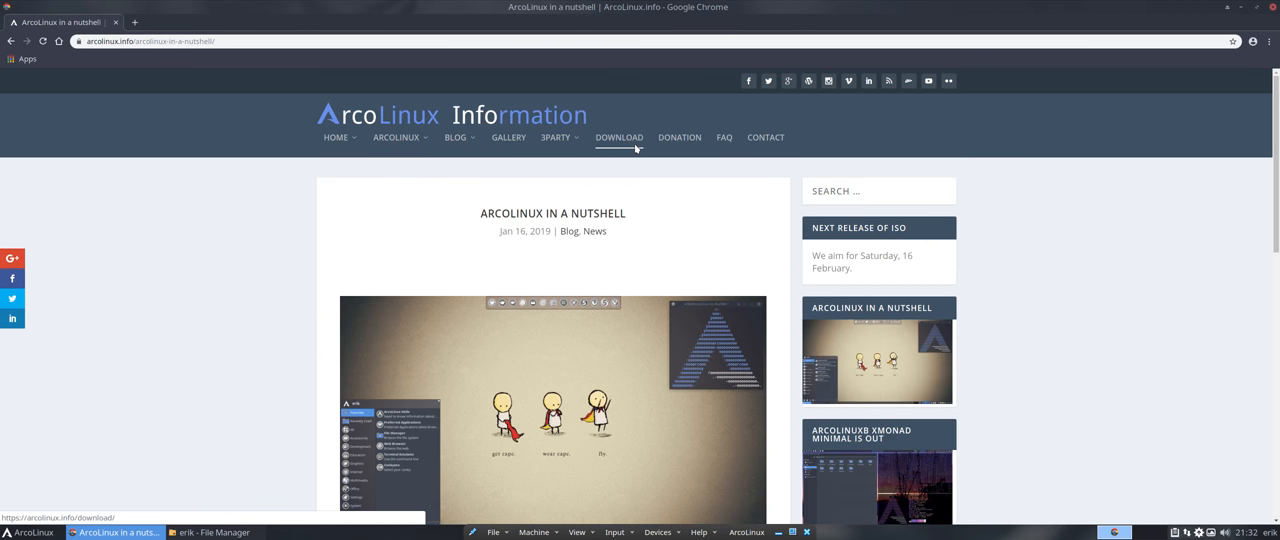
# Browse the ArcoLinux Download, Donation, FAQ and Projects pages with the new fonts
pyautogui.click(635, 140)
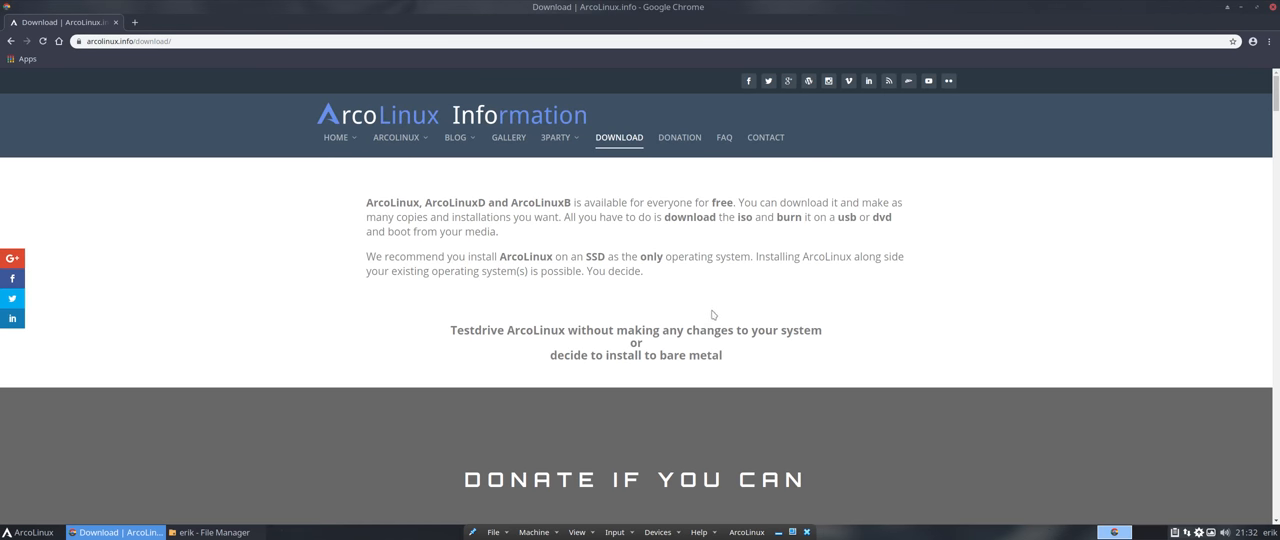
pyautogui.scroll(-3, 713, 315)
pyautogui.click(680, 113)
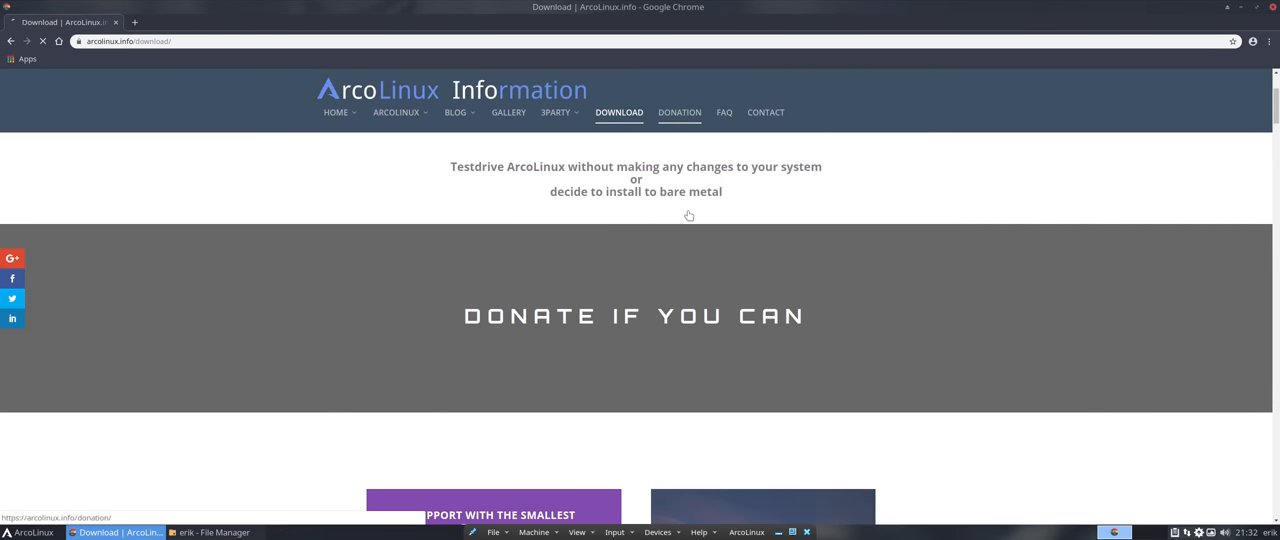
pyautogui.scroll(-3, 675, 296)
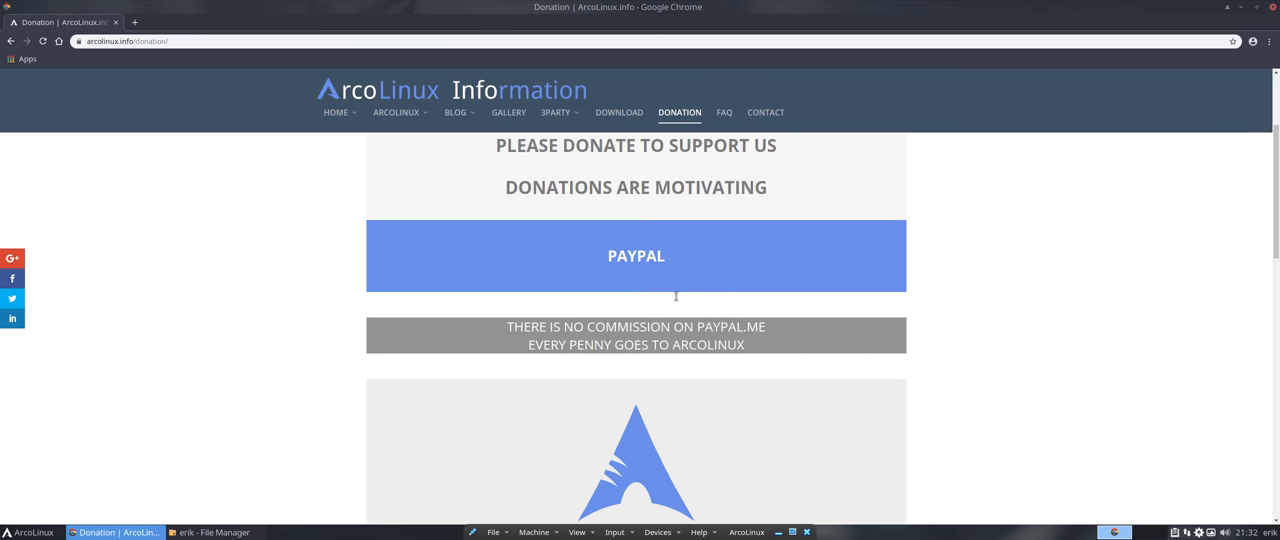
pyautogui.scroll(-3, 675, 296)
pyautogui.scroll(-4, 675, 296)
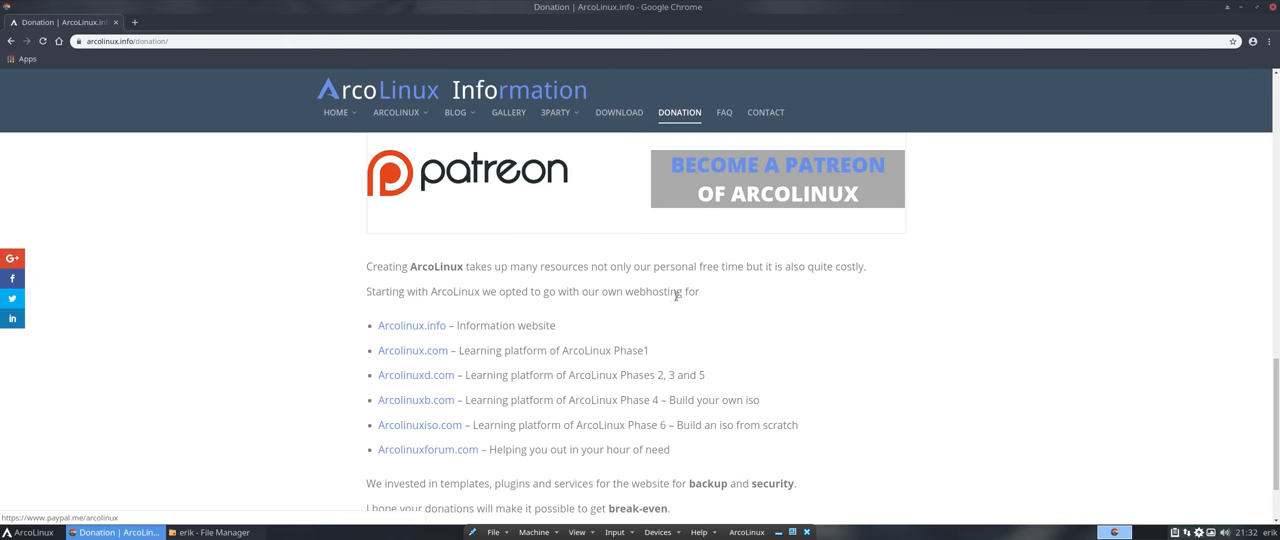
pyautogui.scroll(-2, 676, 296)
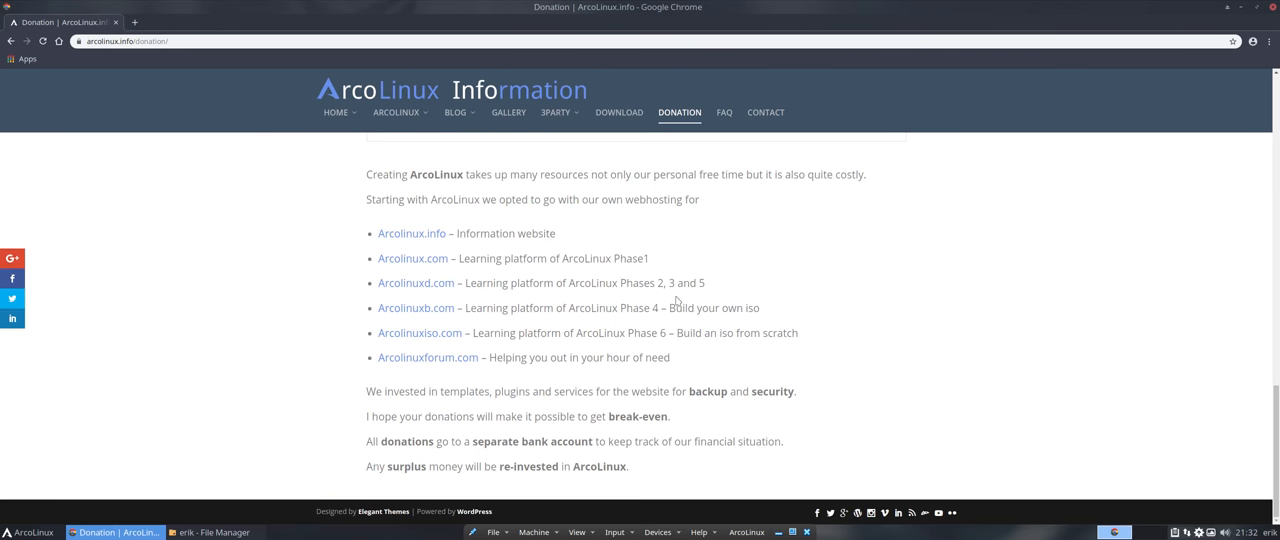
pyautogui.click(724, 113)
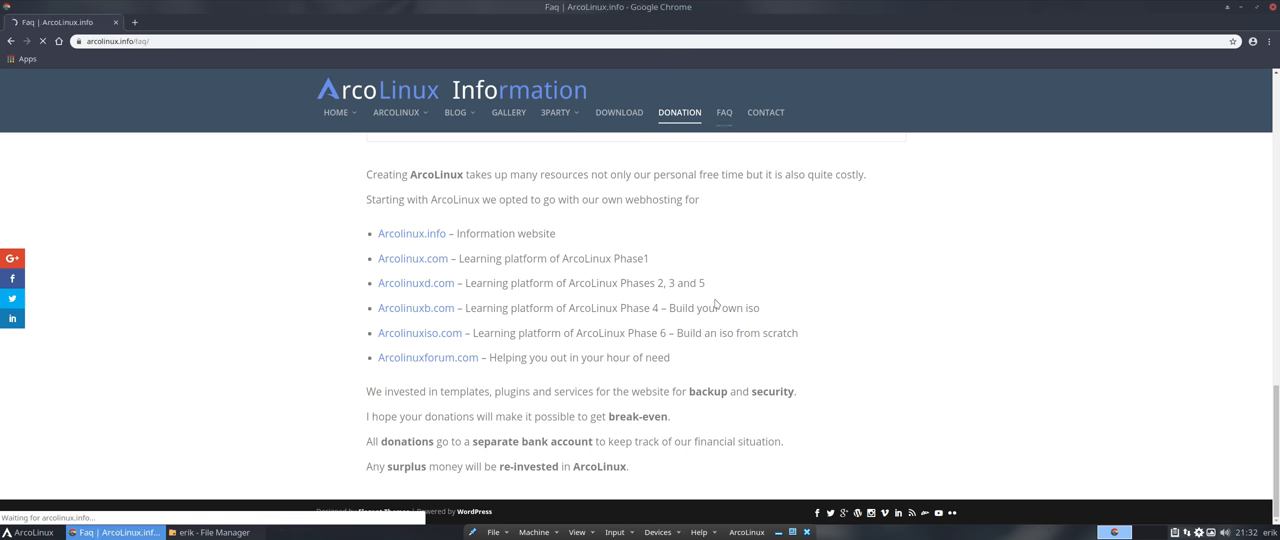
pyautogui.scroll(-5, 676, 372)
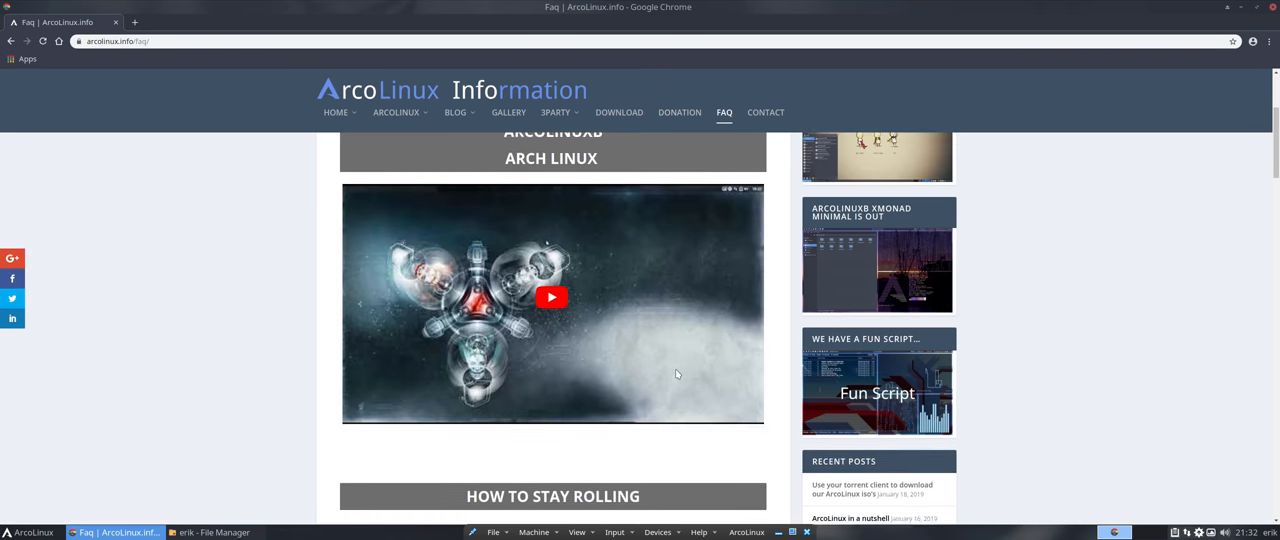
pyautogui.scroll(-2, 676, 374)
pyautogui.scroll(-6, 676, 374)
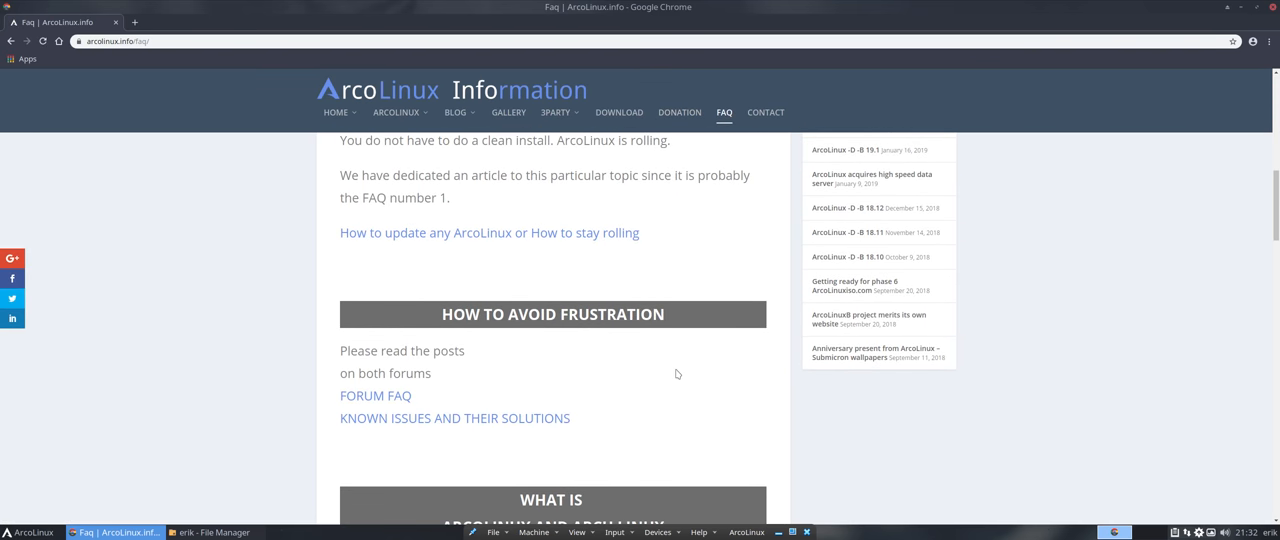
pyautogui.scroll(-5, 676, 374)
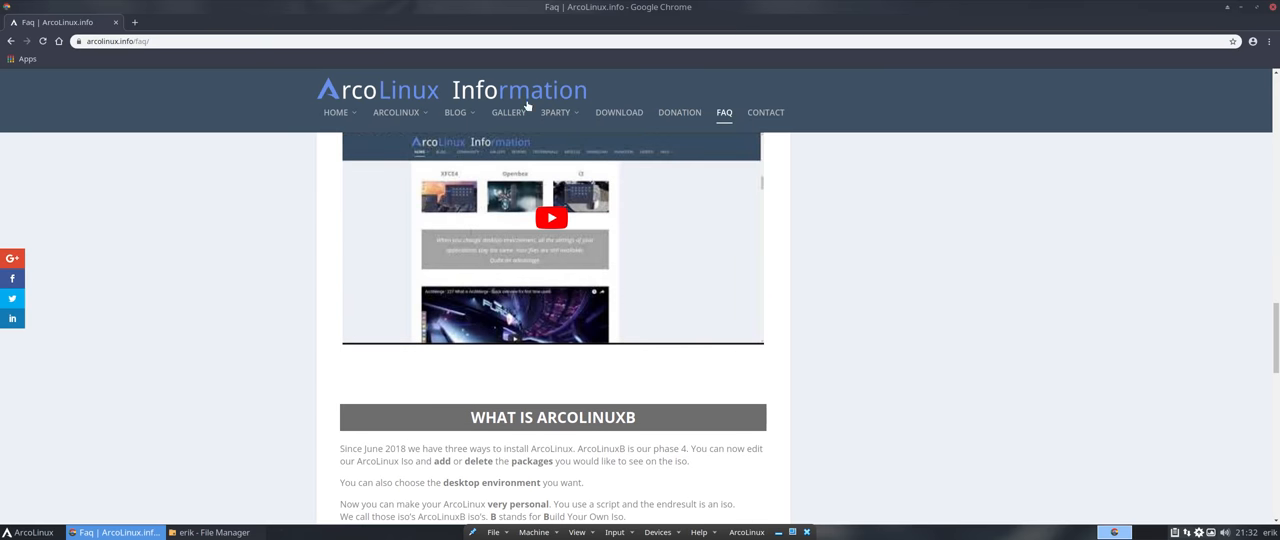
pyautogui.scroll(15, 398, 114)
pyautogui.moveTo(397, 137)
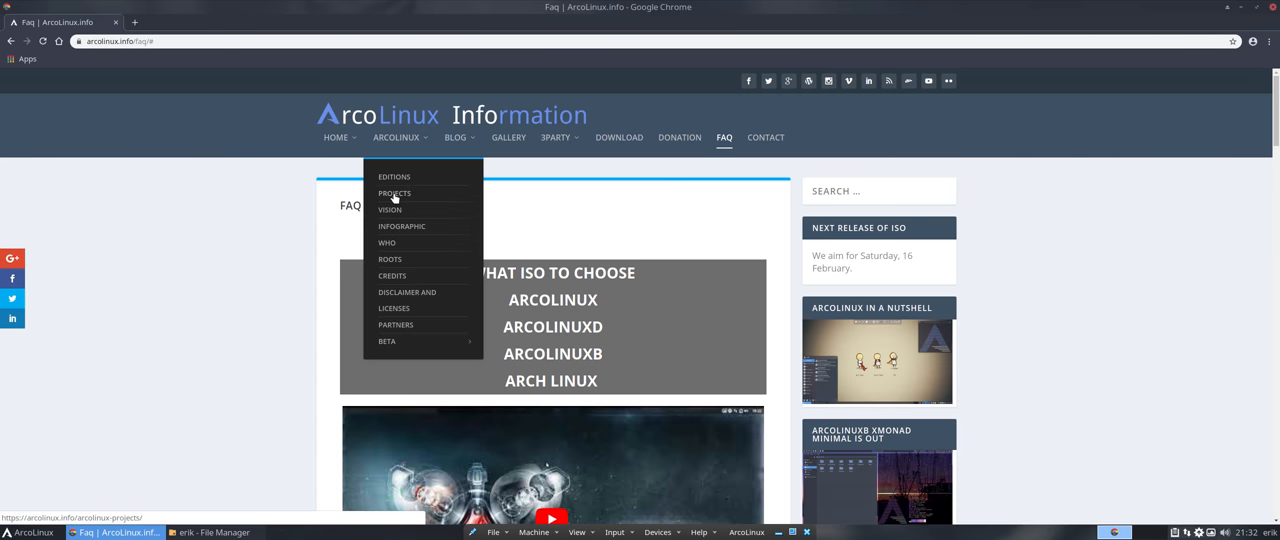
pyautogui.click(395, 193)
pyautogui.scroll(-2, 276, 289)
pyautogui.scroll(-5, 276, 289)
# Close the browser and file manager, leaving the bare Xfce desktop with its dock
pyautogui.click(1271, 7)
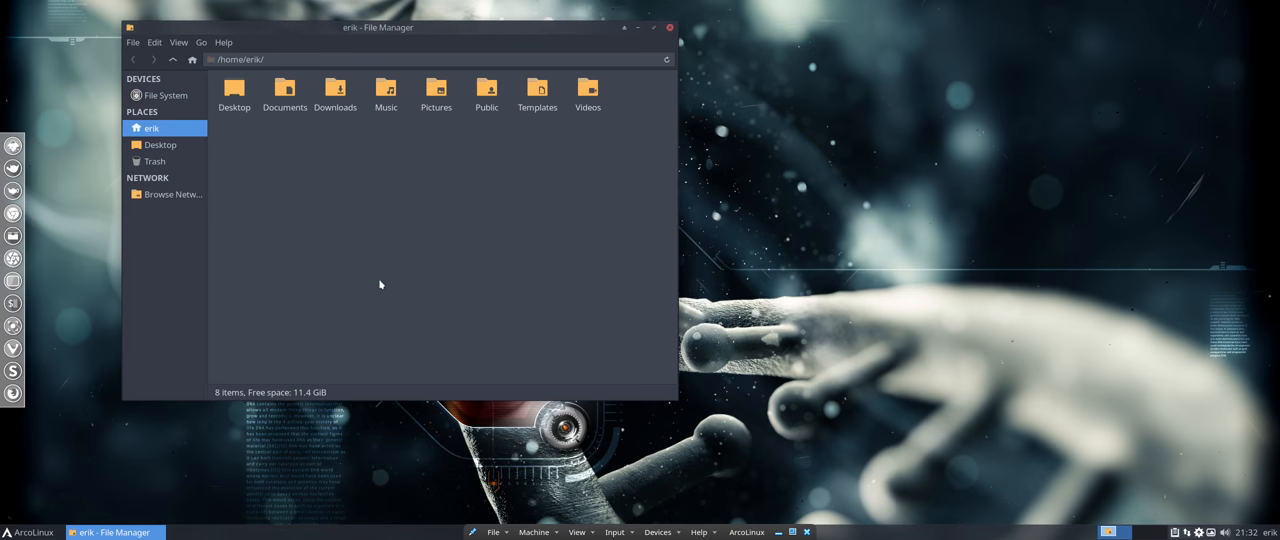
pyautogui.click(671, 28)
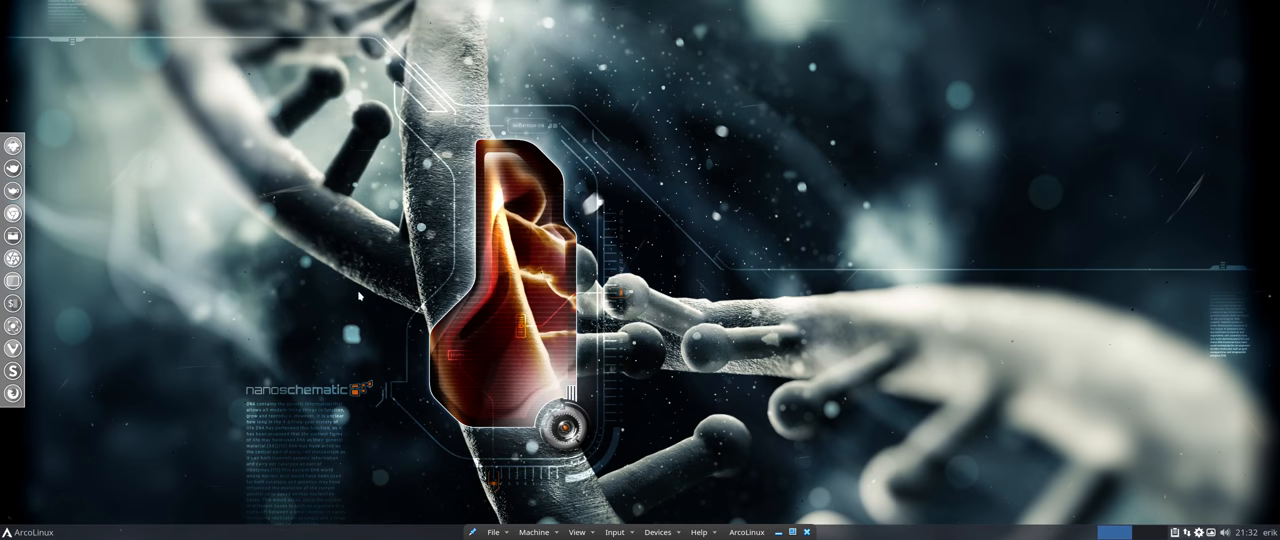
pyautogui.click(19, 533)
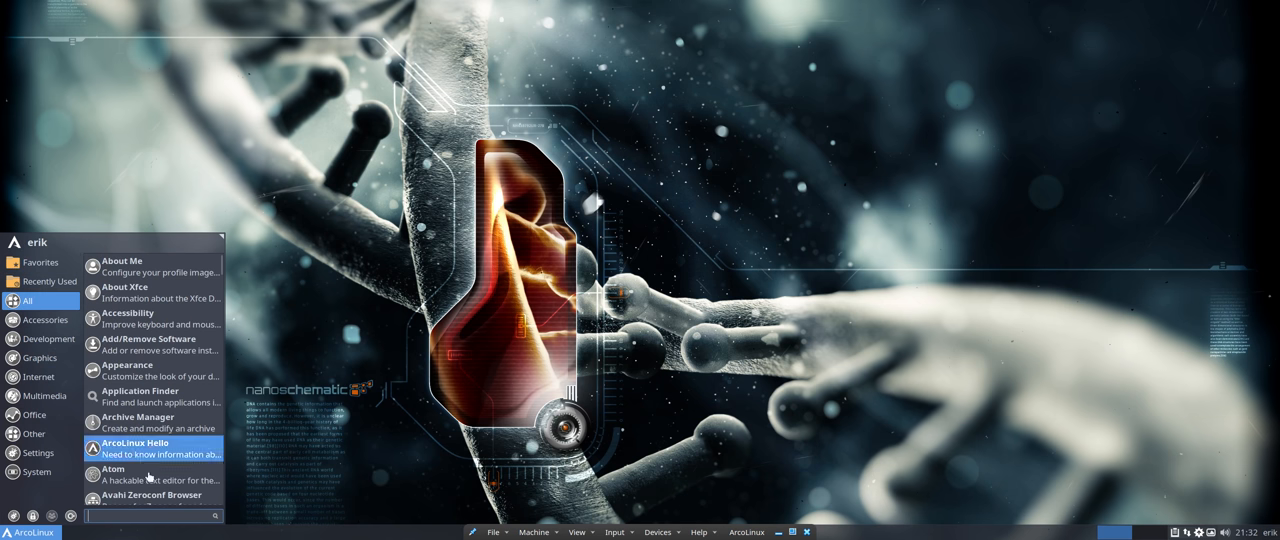
pyautogui.click(484, 304)
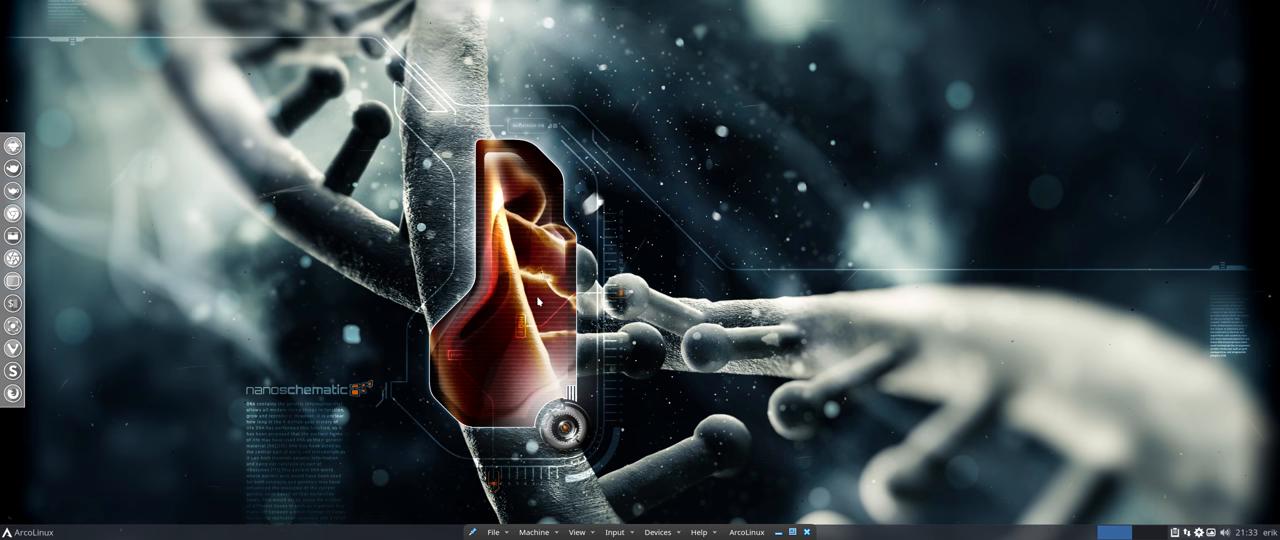